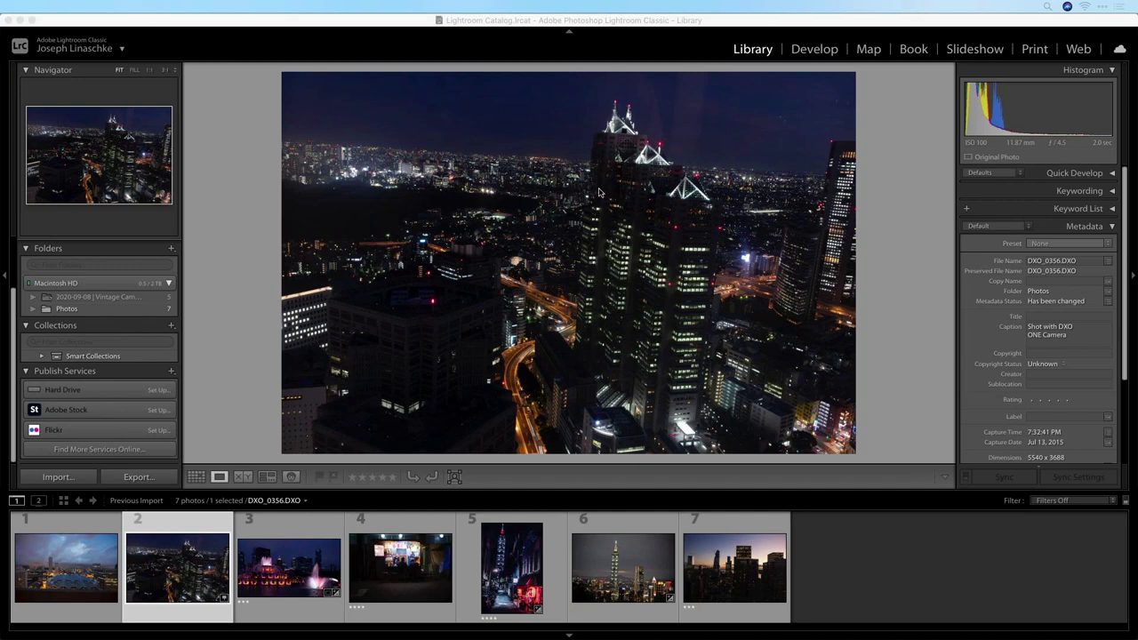
Step: Examine the night sky around the towers in the skyline photo at 1:1 for reflections and spots
click(656, 150)
drag(635, 190, 553, 200)
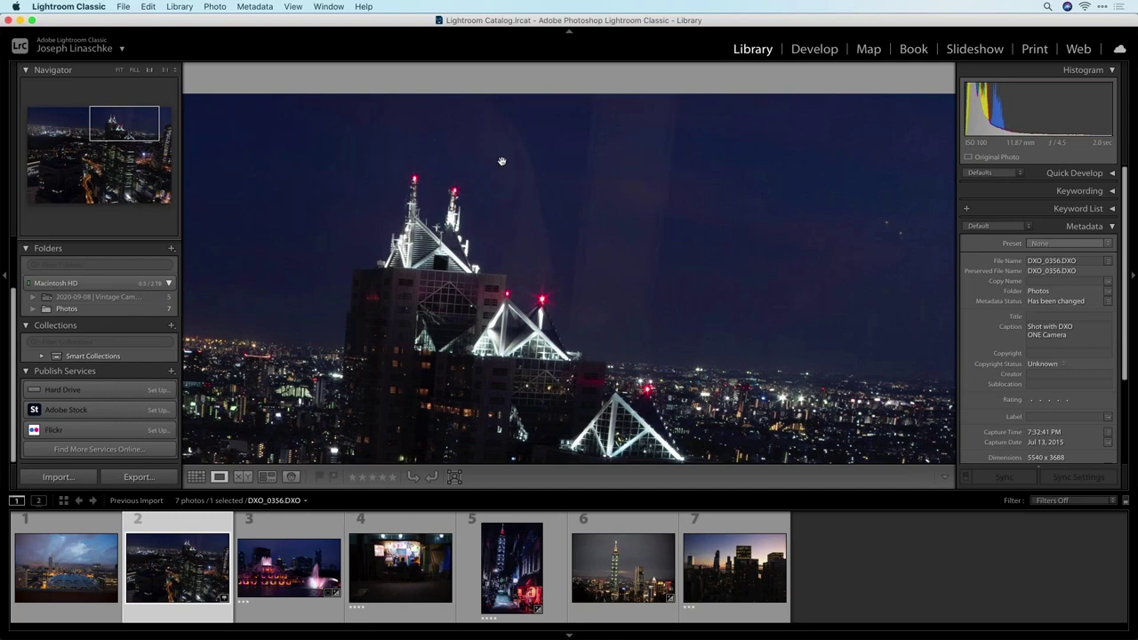
drag(673, 173, 513, 182)
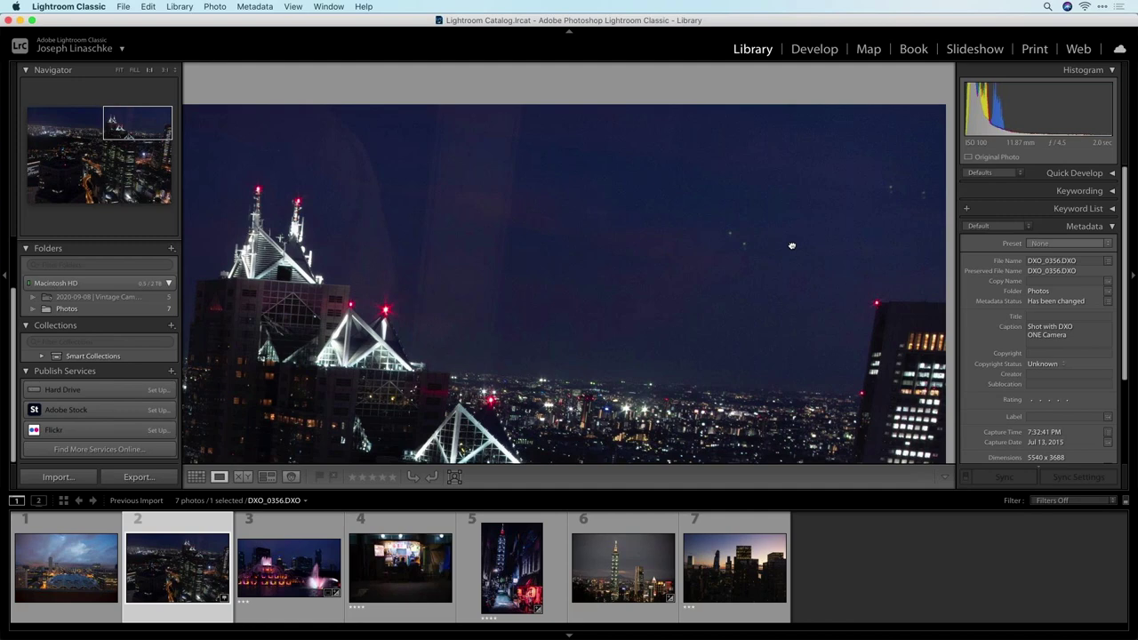
scroll(791, 245, left, 5)
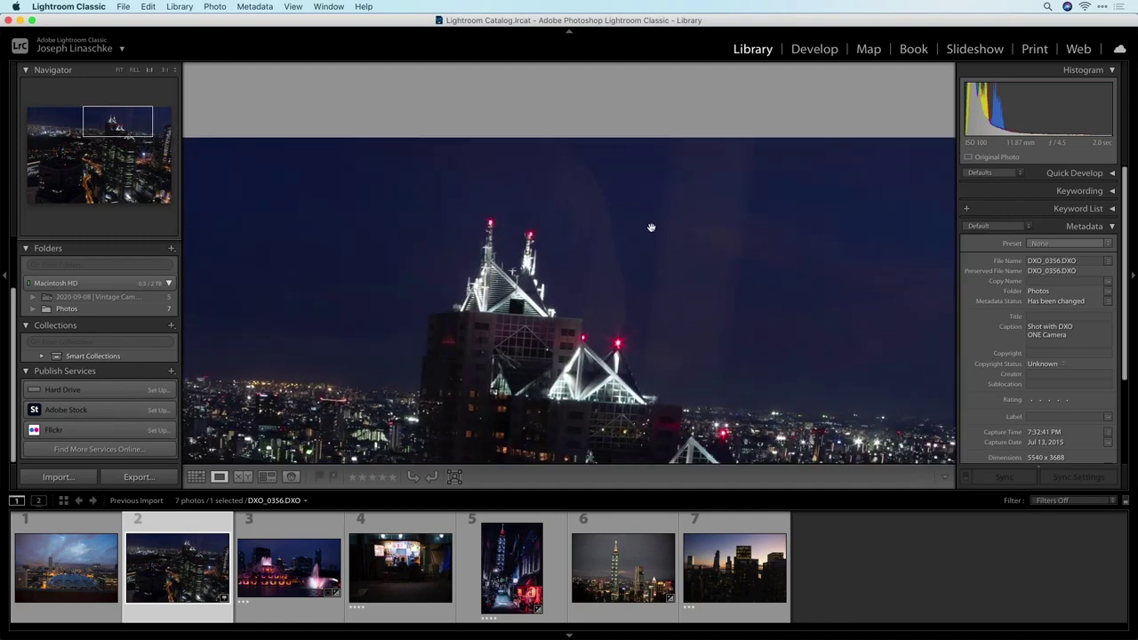
scroll(755, 246, down, 5)
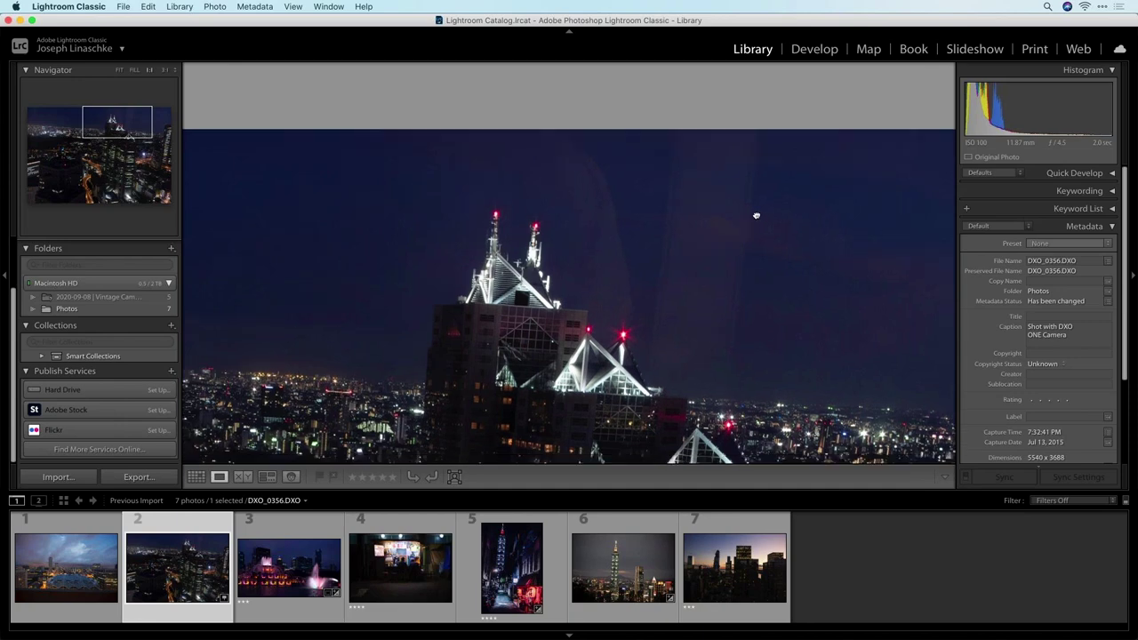
scroll(763, 211, up, 5)
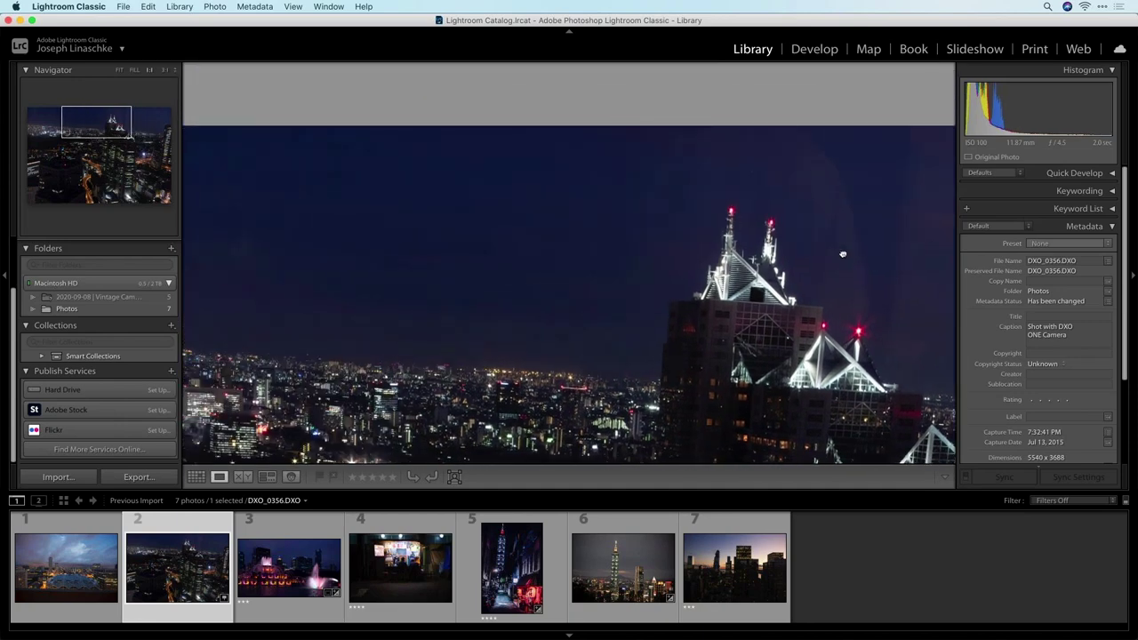
scroll(719, 249, left, 10)
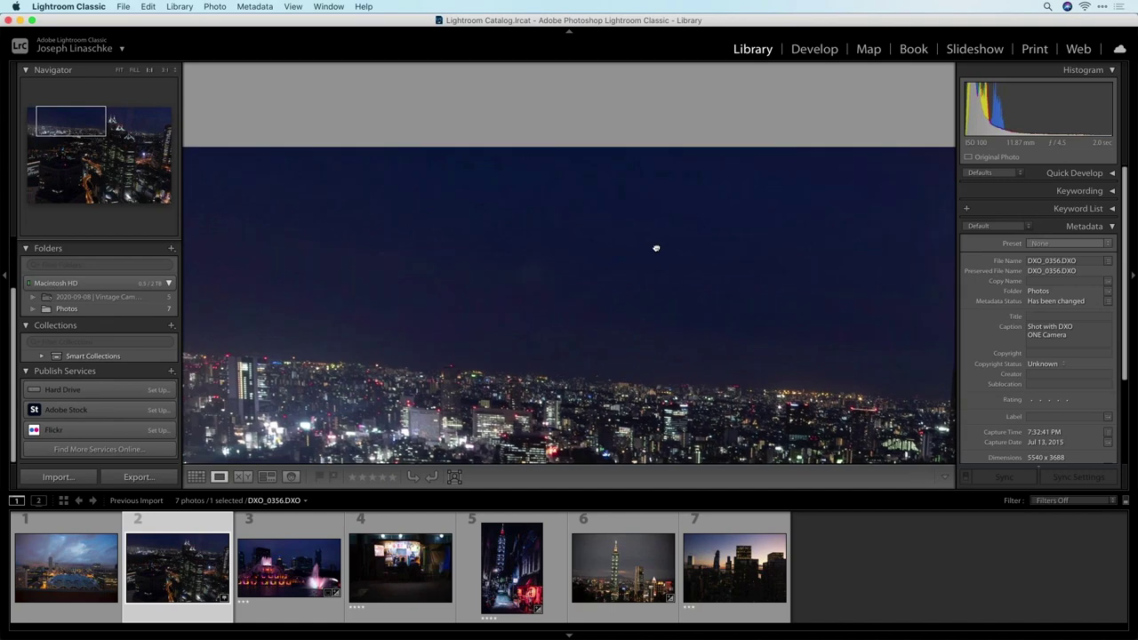
scroll(640, 247, right, 10)
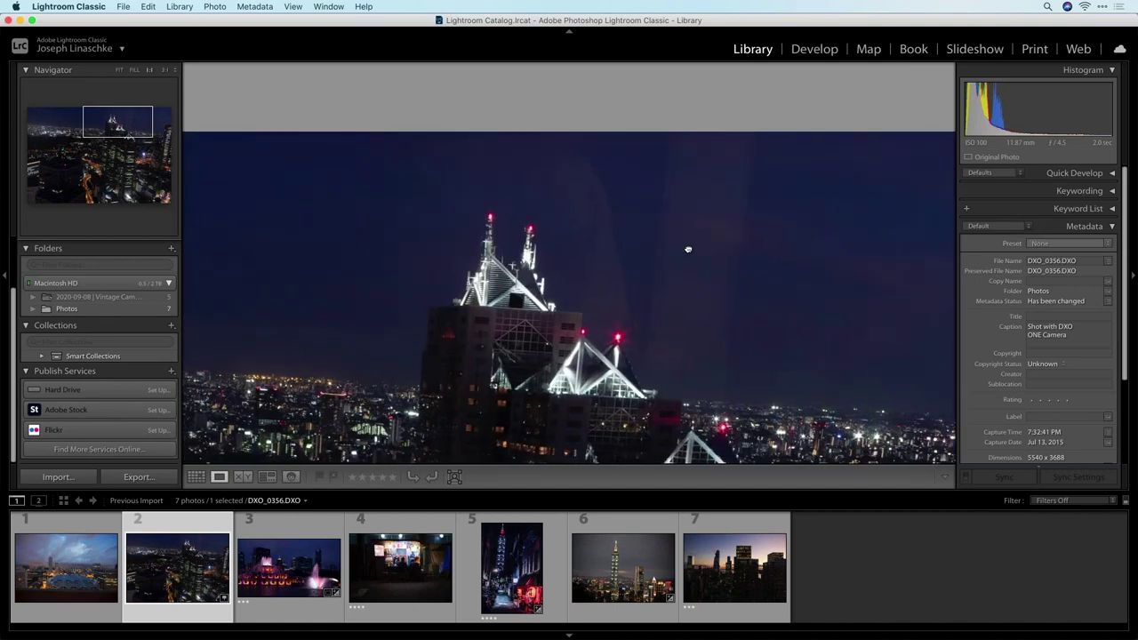
scroll(687, 249, right, 3)
key(g)
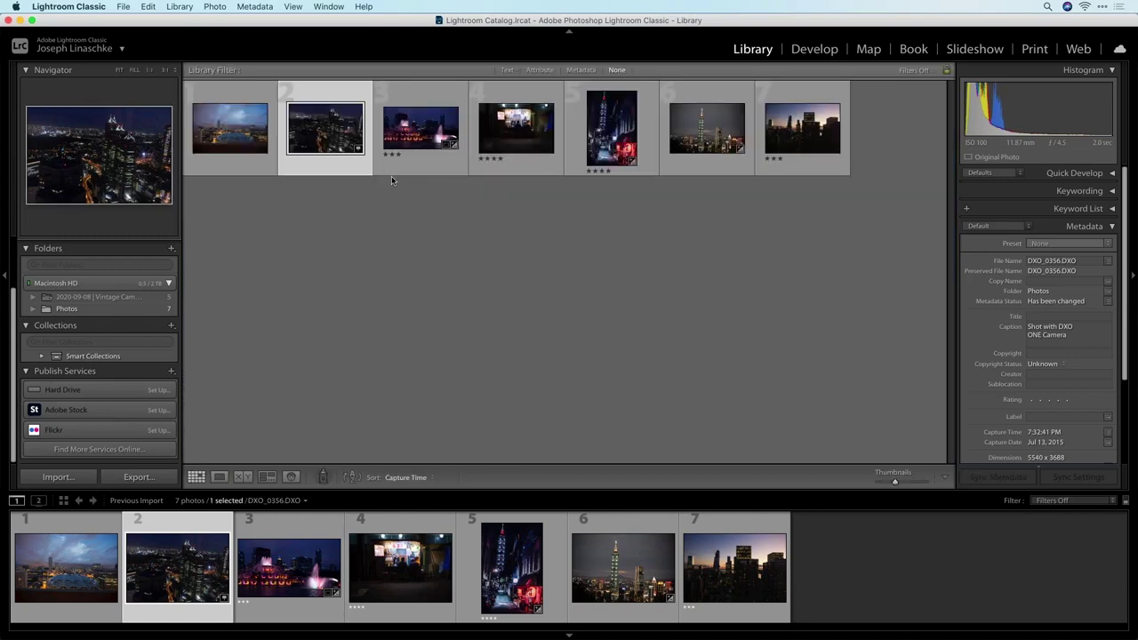
double_click(332, 122)
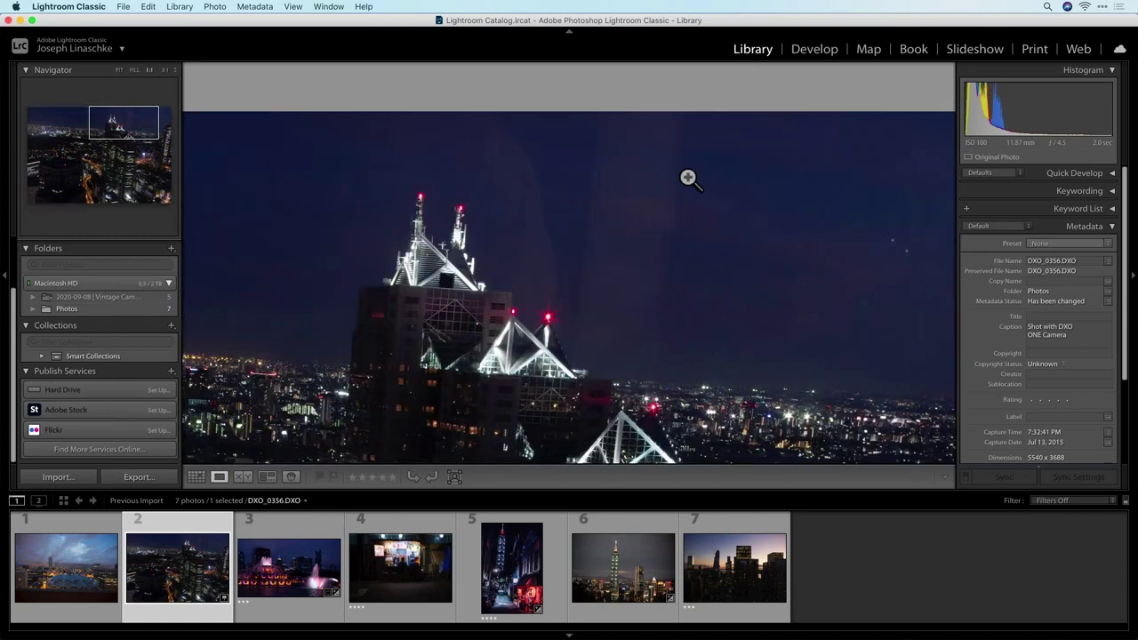
click(686, 178)
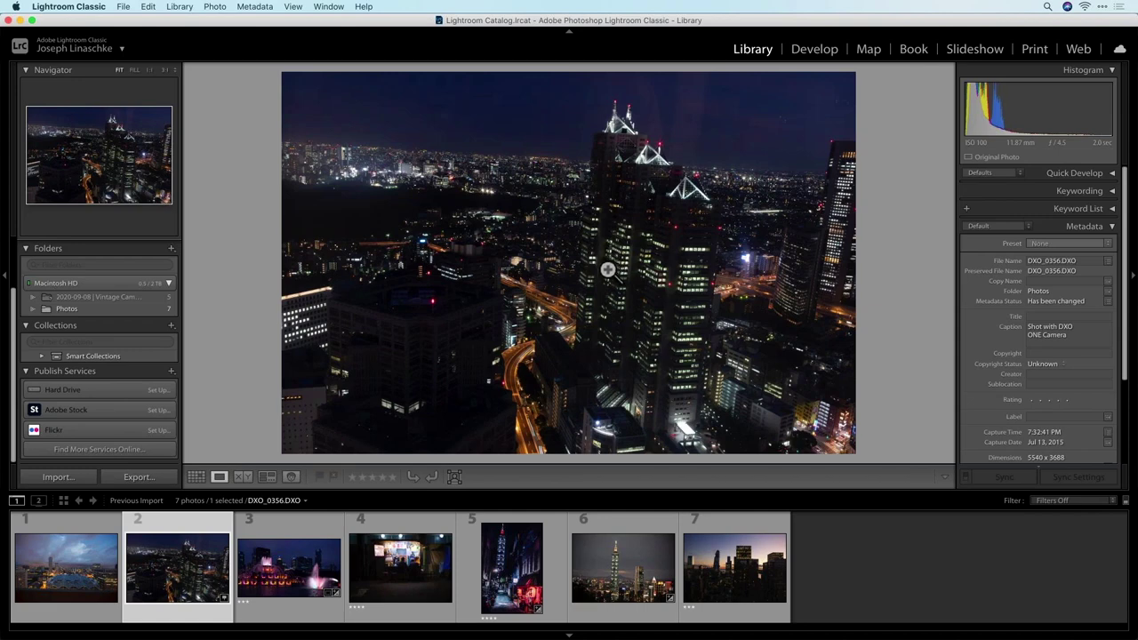
click(651, 88)
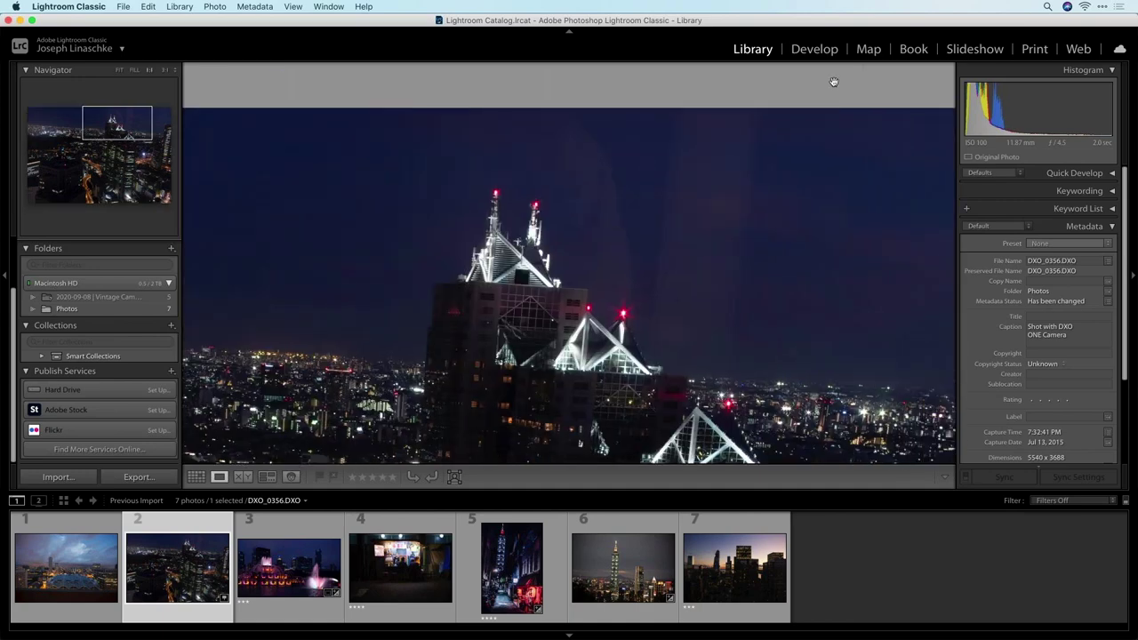
Step: Heal the three vertical reflection streaks in the sky beside the tallest tower using Spot Removal at size 76
click(814, 48)
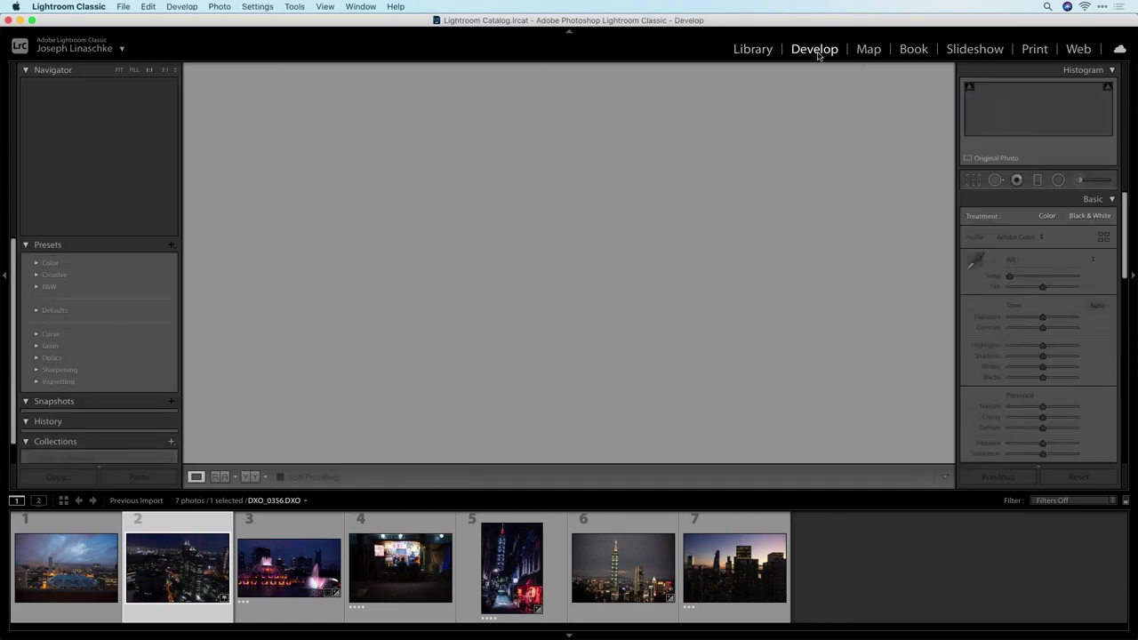
click(995, 180)
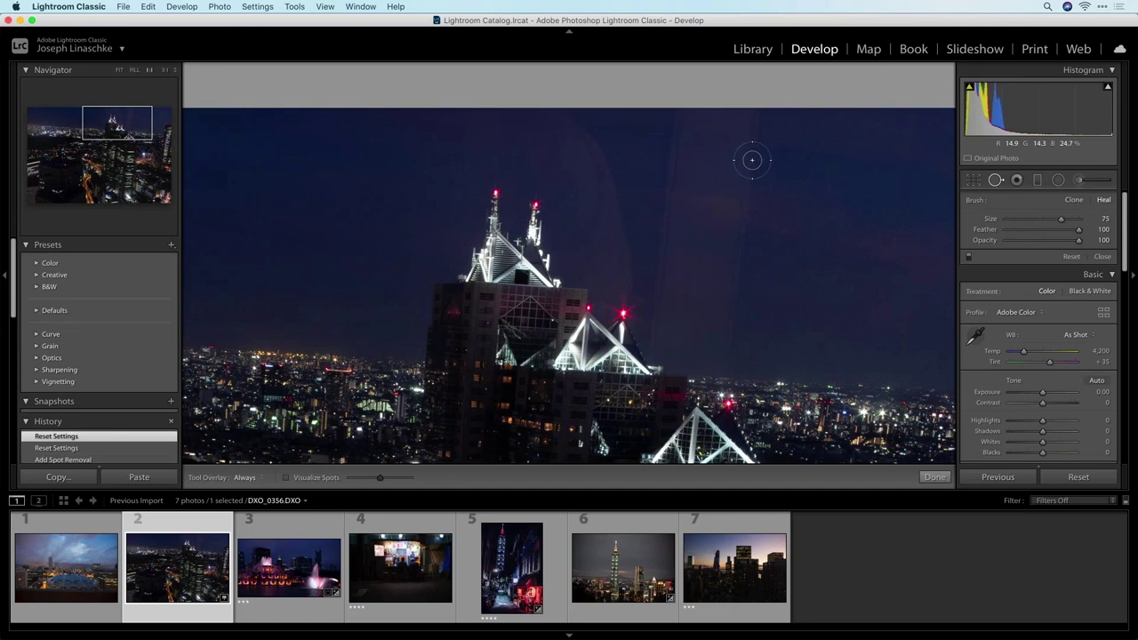
scroll(756, 136, up, 1)
mouse_move(752, 164)
mouse_down()
mouse_move(729, 364)
mouse_move(735, 280)
mouse_up()
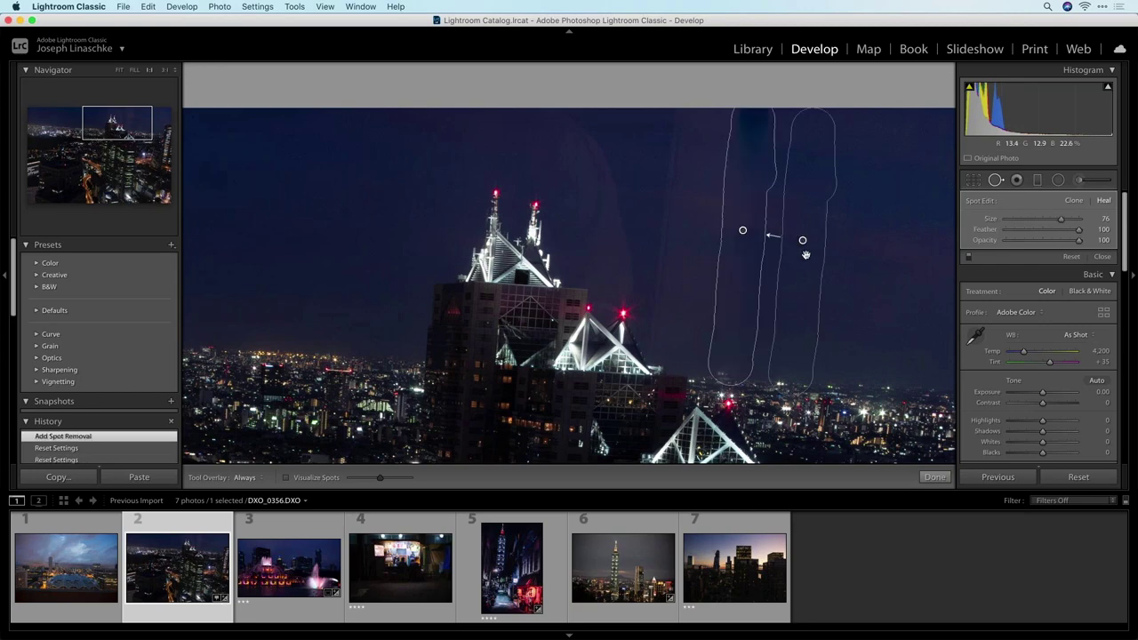
drag(676, 117, 658, 366)
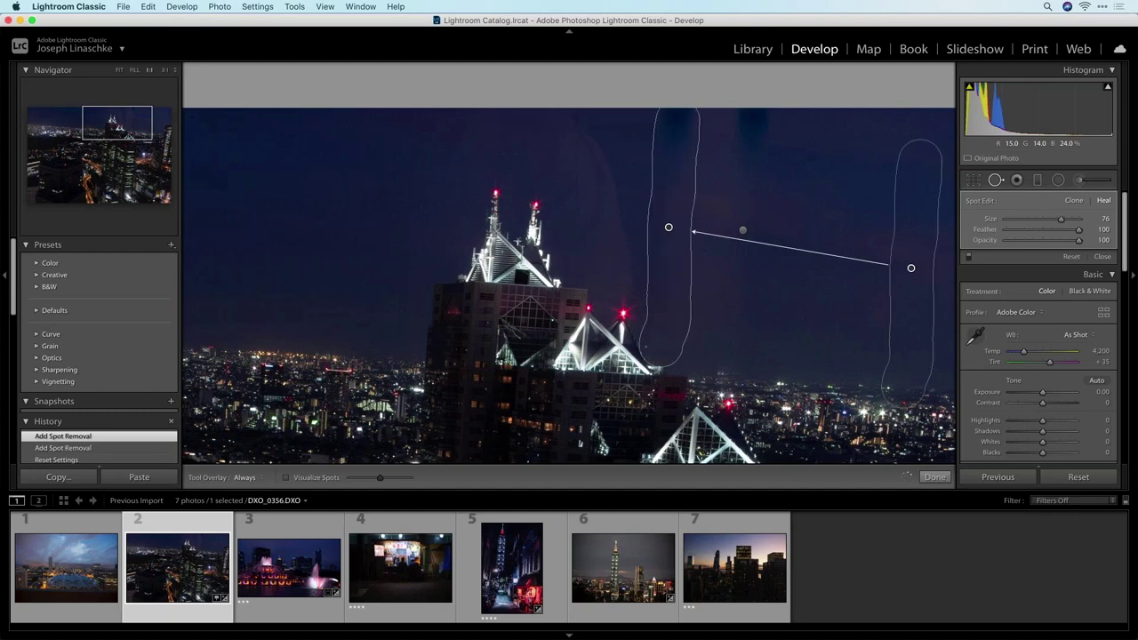
drag(596, 142, 627, 295)
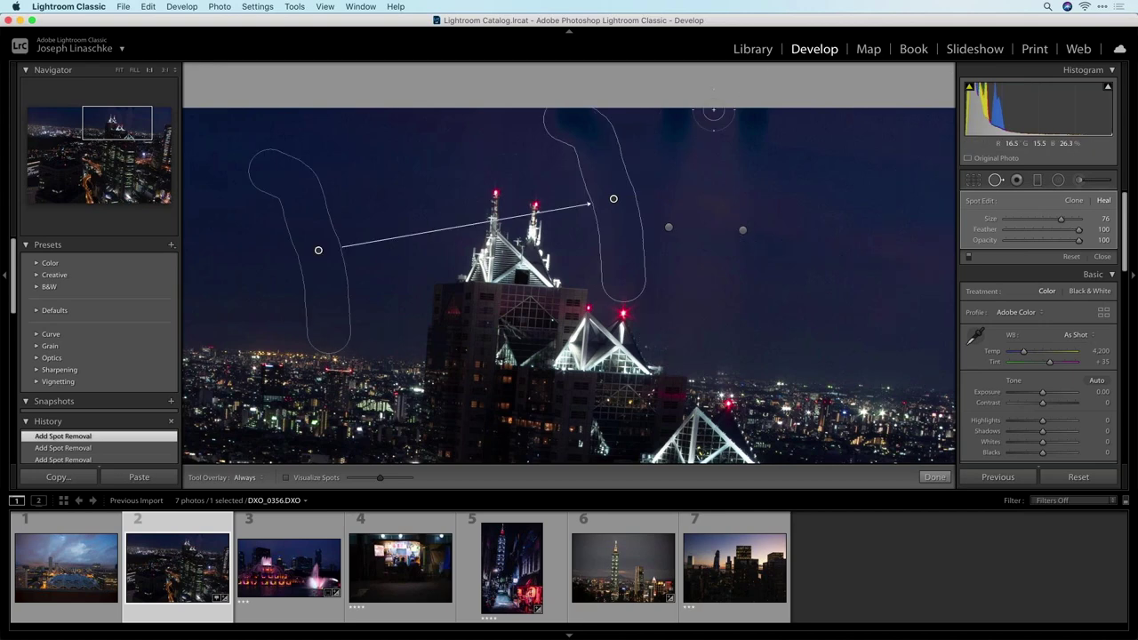
Step: Heal the wide patch along the sky's upper edge at size 79 and remove small sky spots at size 65
key(super+equal)
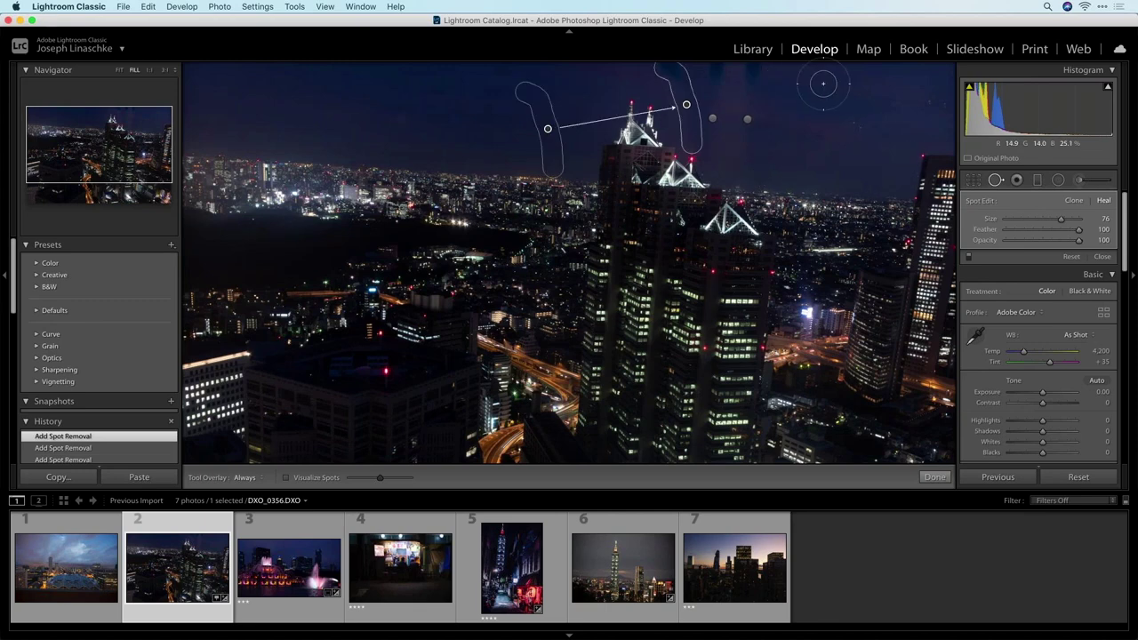
drag(744, 71, 703, 75)
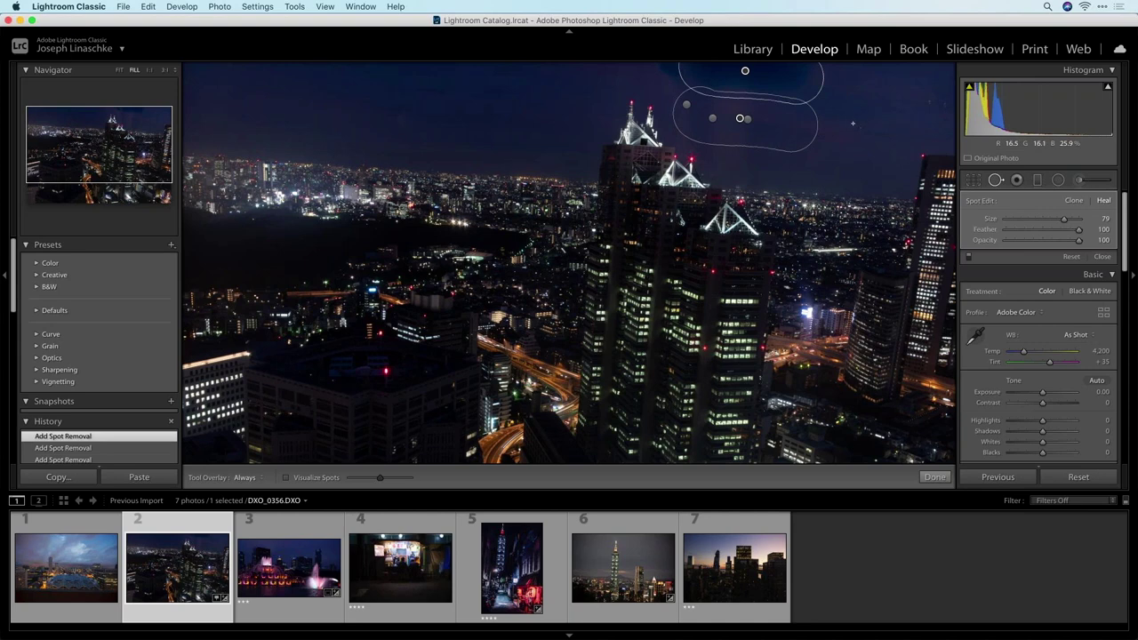
click(858, 128)
click(930, 100)
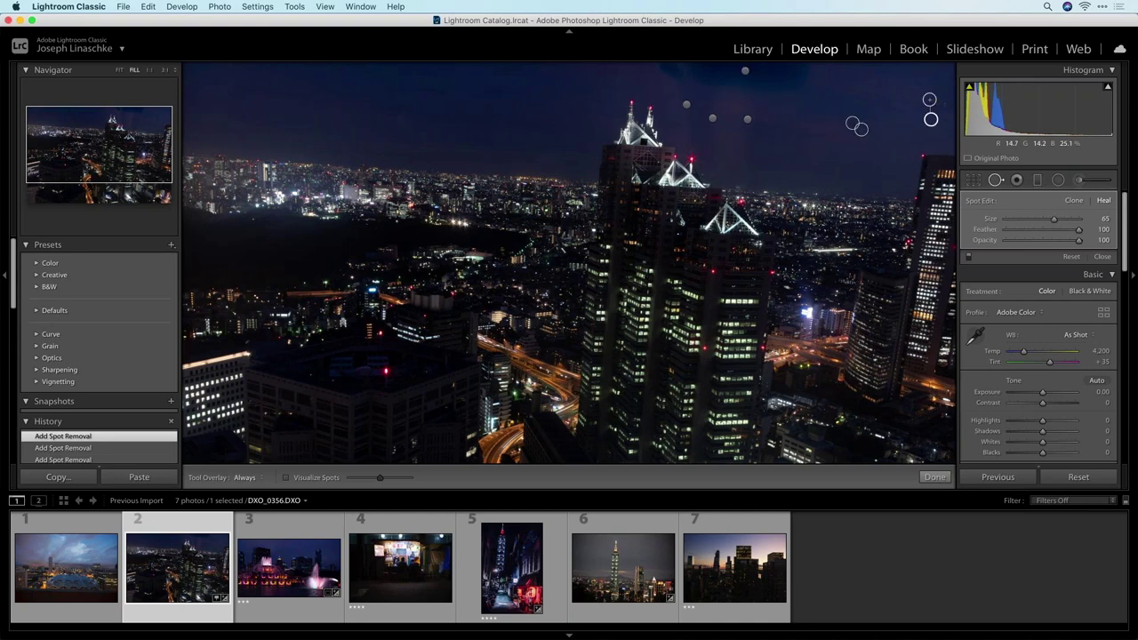
click(496, 131)
click(935, 477)
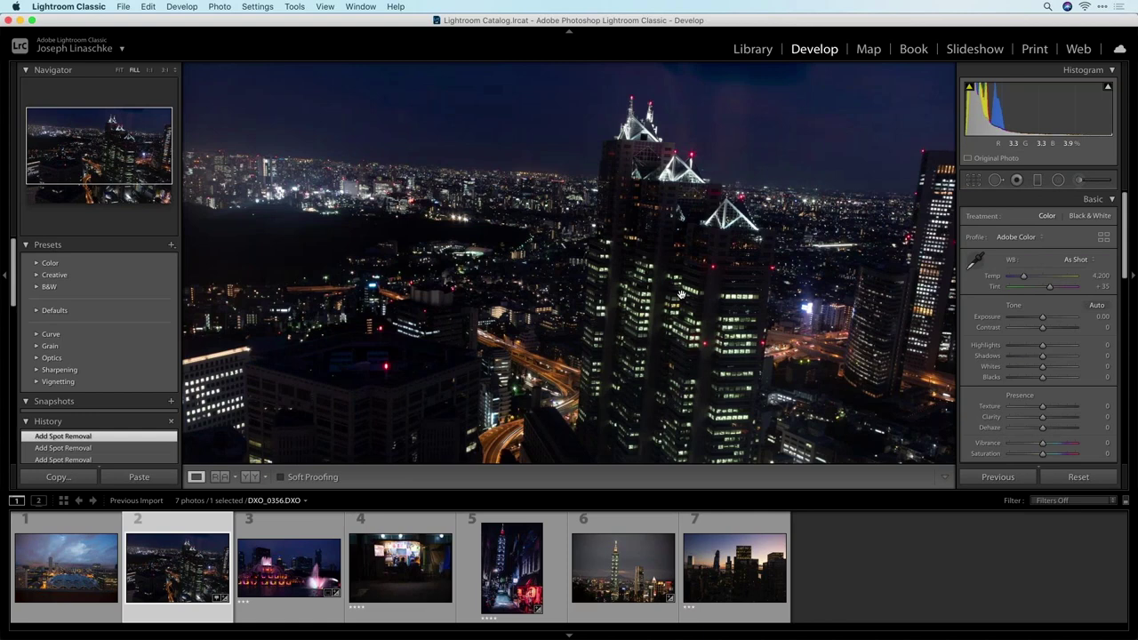
Step: Try brightening the whole photo with an exposure of +2.10 and reset the exposure to 0
click(326, 6)
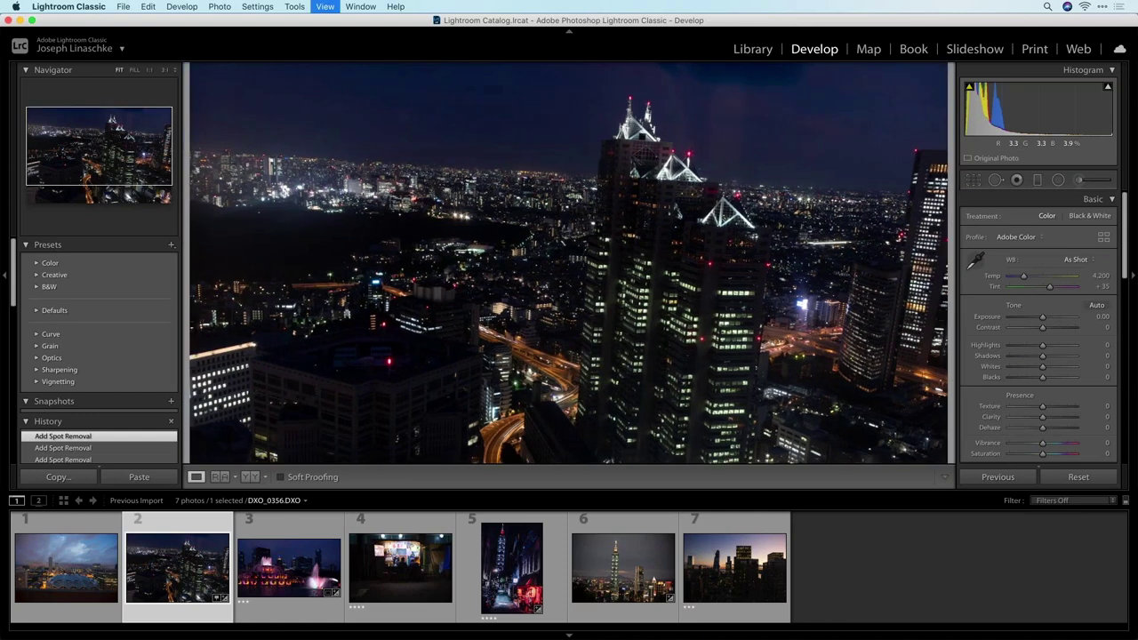
key(super+minus)
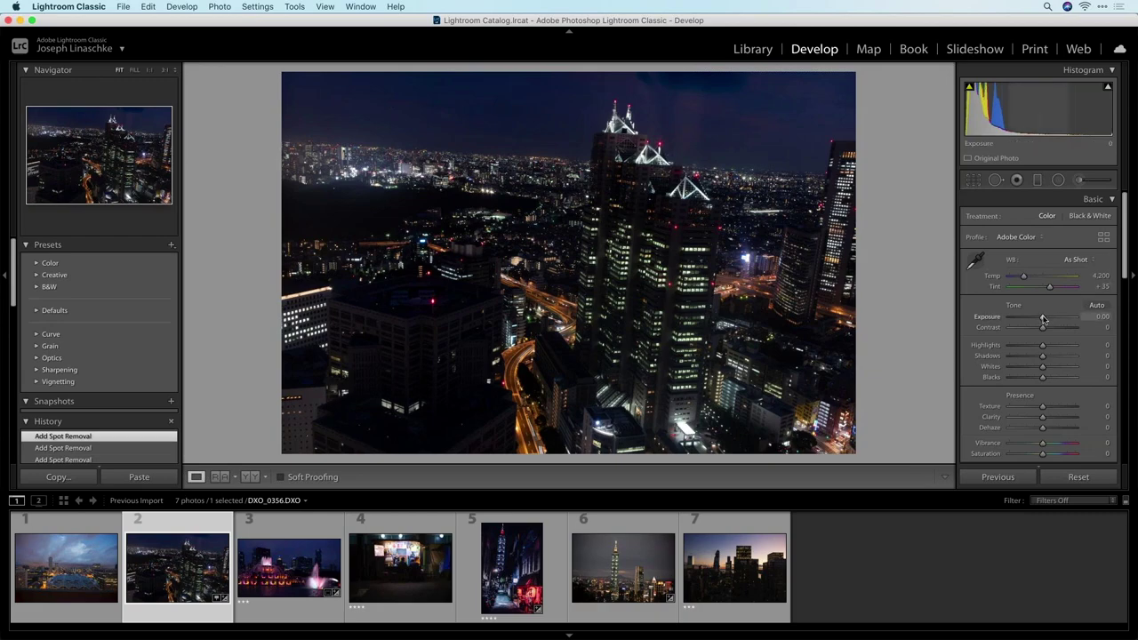
drag(1043, 321, 1056, 319)
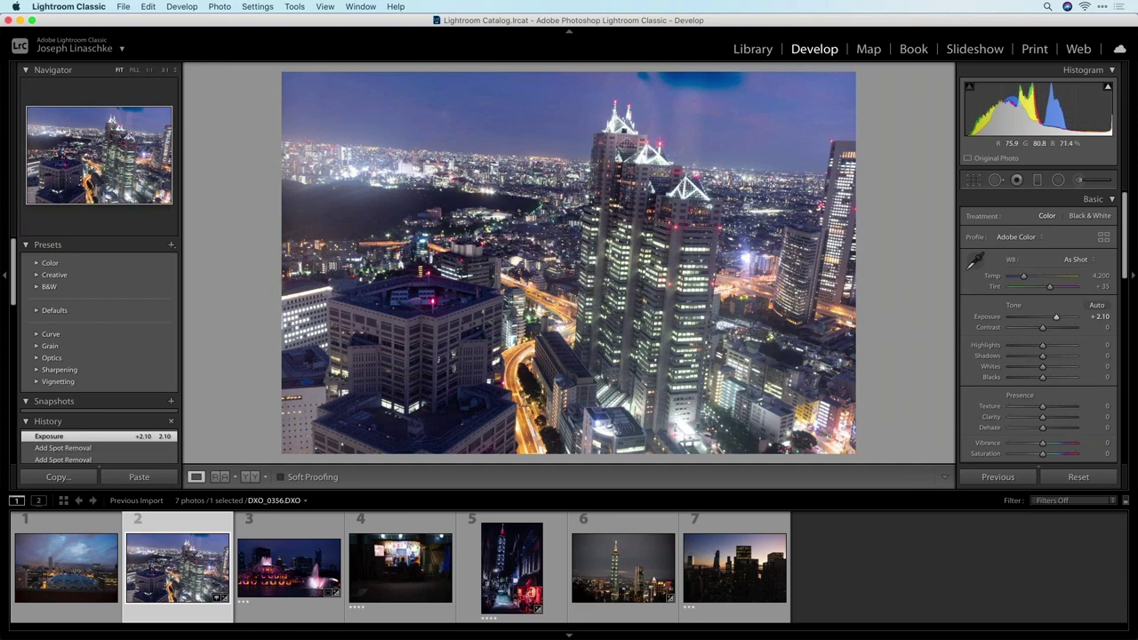
drag(1055, 320, 1050, 320)
double_click(1050, 320)
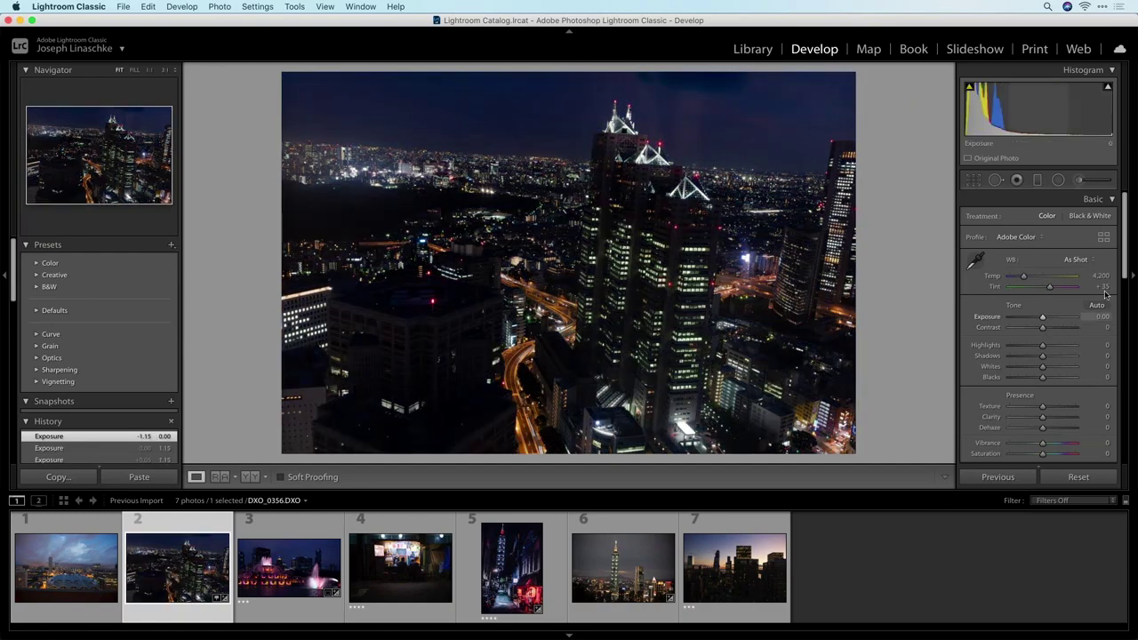
Step: Brighten the photo through the tone curve with Lights at +11 and Shadows at +28
scroll(1113, 338, down, 5)
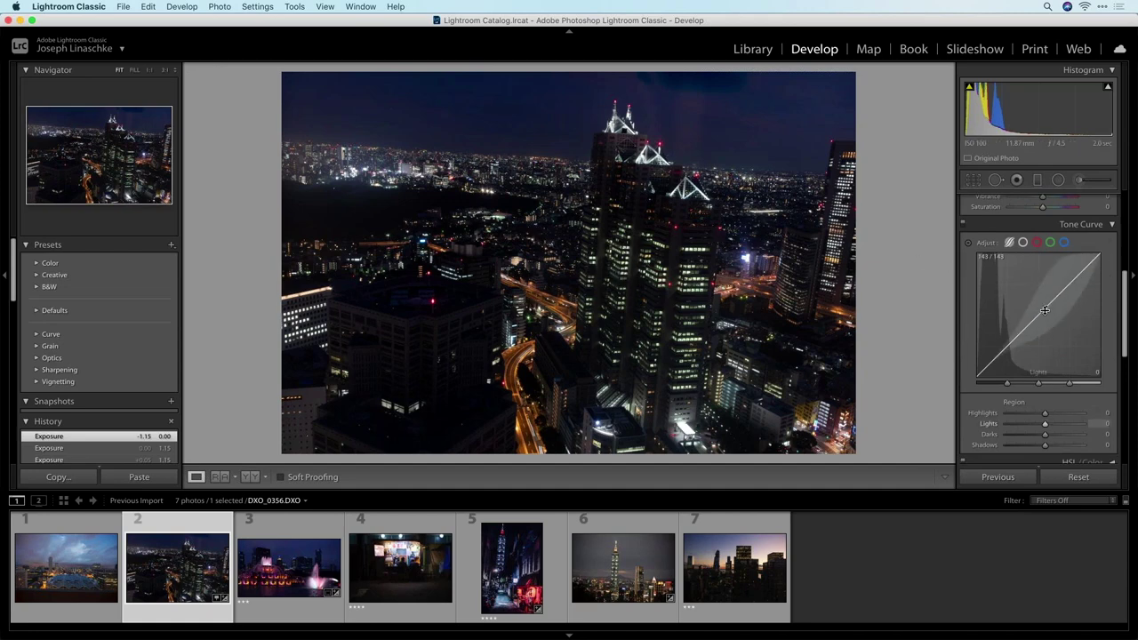
drag(1044, 309, 1004, 339)
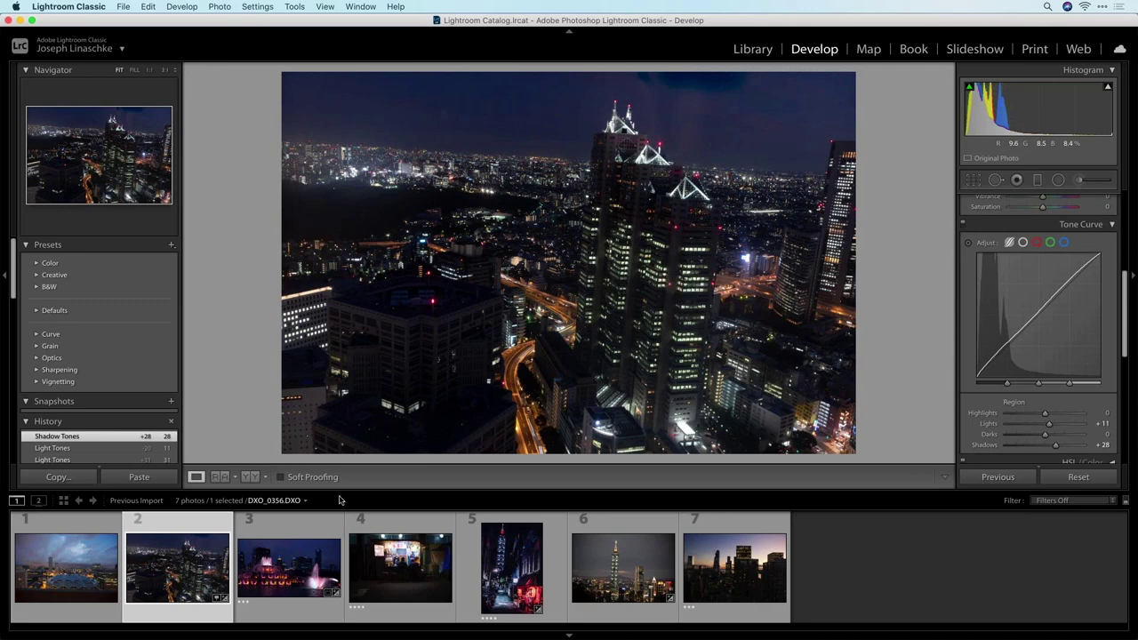
Step: Send a 16-bit ProPhoto RGB TIFF copy with Lightroom adjustments to Perspective Efex for editing
right_click(198, 544)
mouse_move(329, 362)
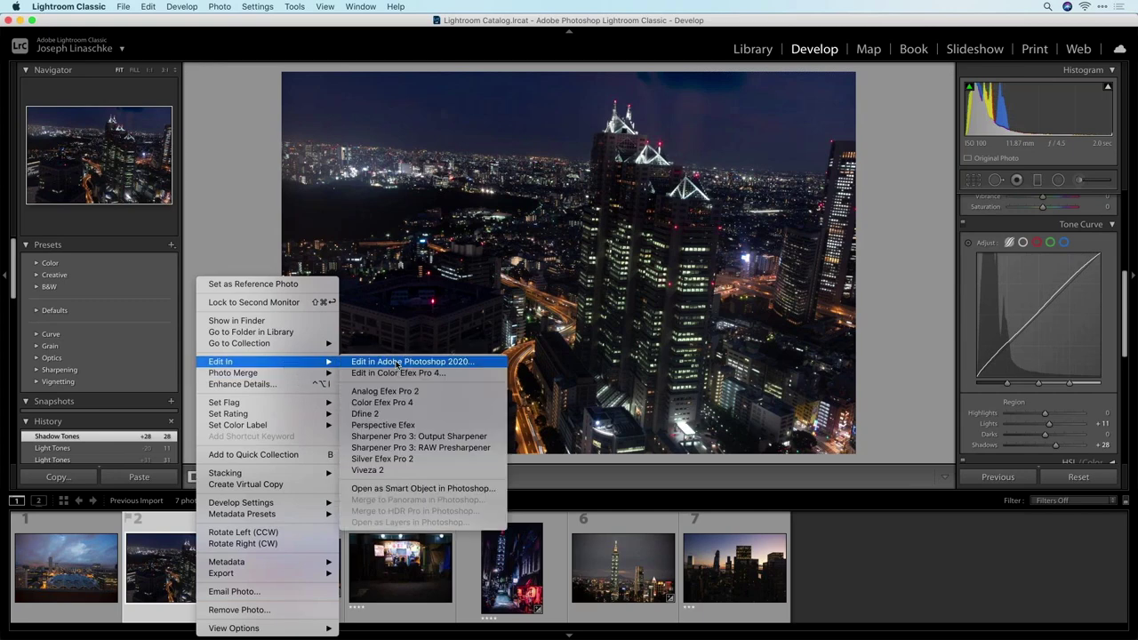
click(441, 426)
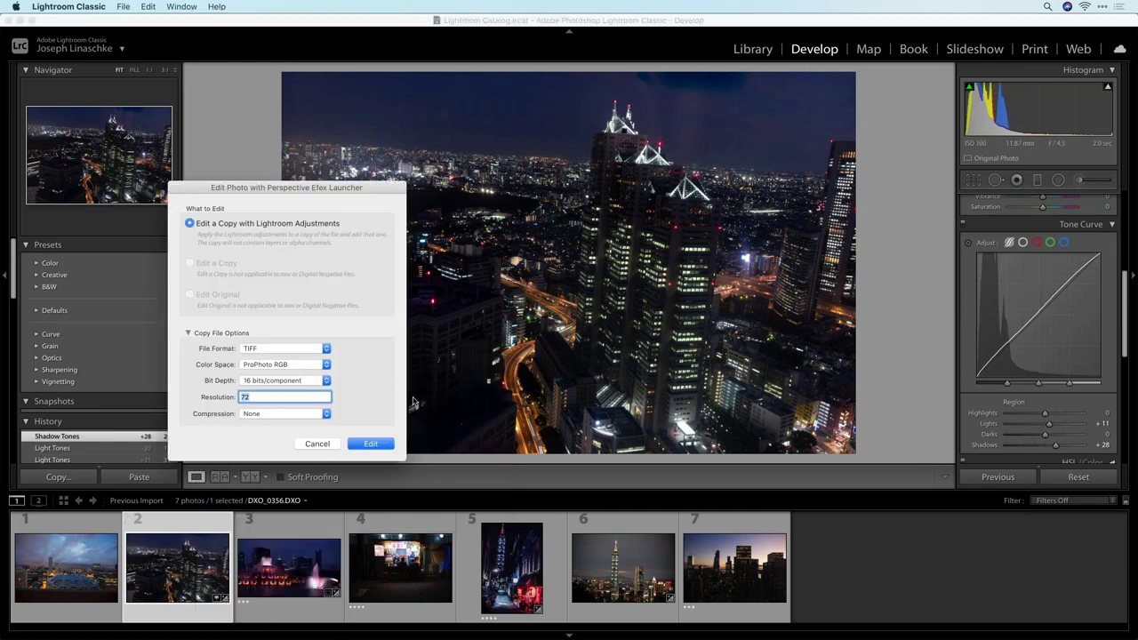
click(370, 442)
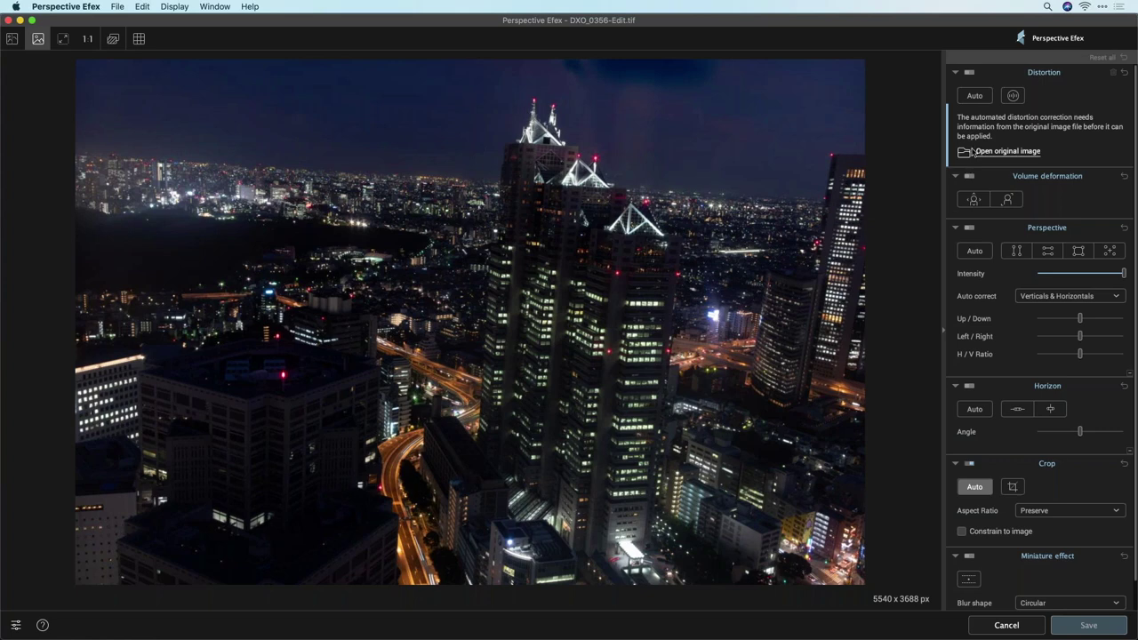
Step: Apply automatic distortion correction using the original image file DXO_0356.DXO, after reading why the file is needed
click(1012, 156)
click(467, 317)
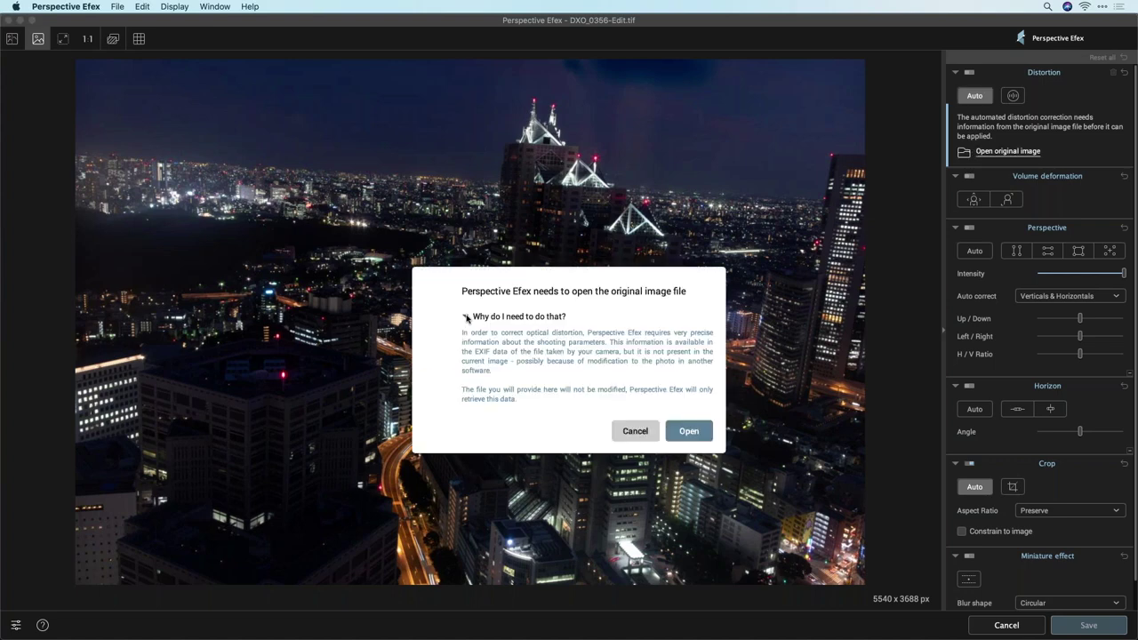
click(467, 318)
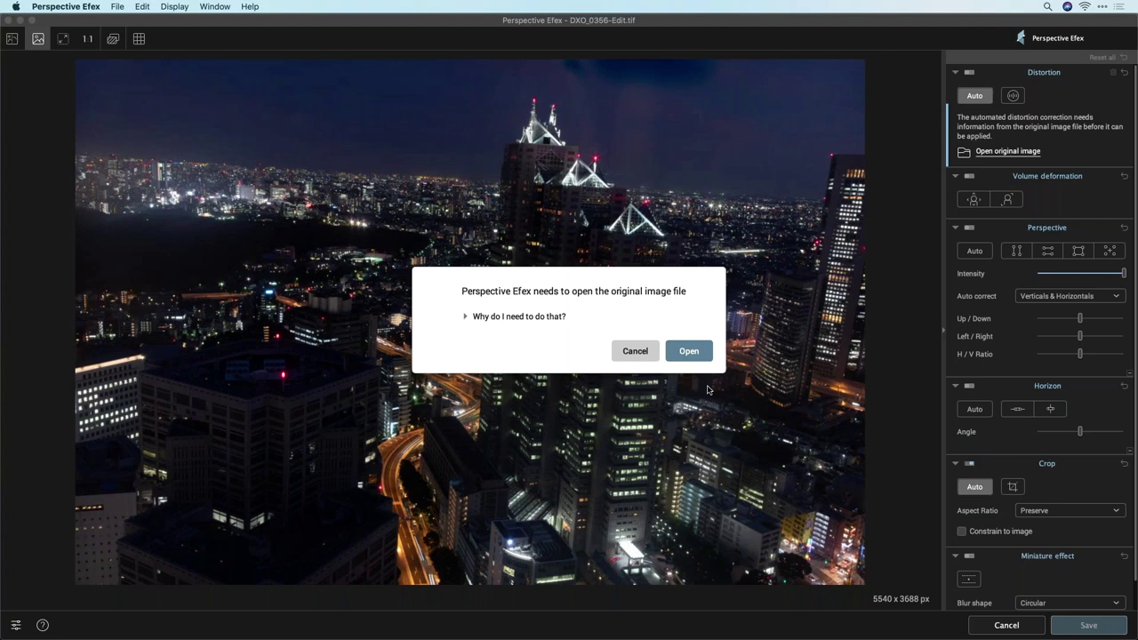
click(688, 352)
click(702, 477)
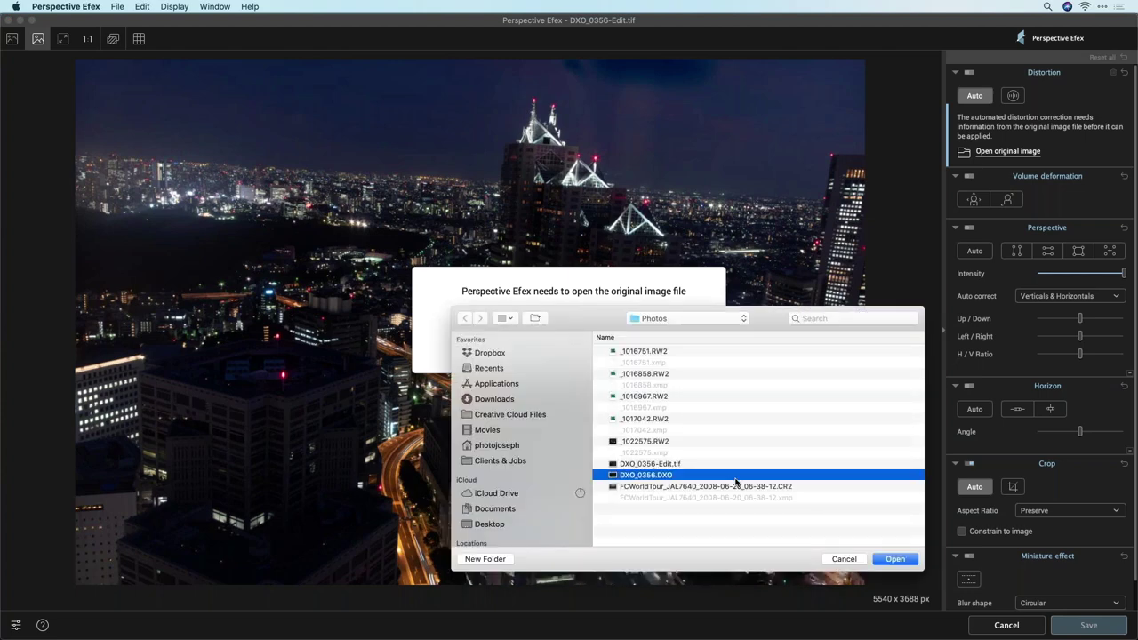
key(Return)
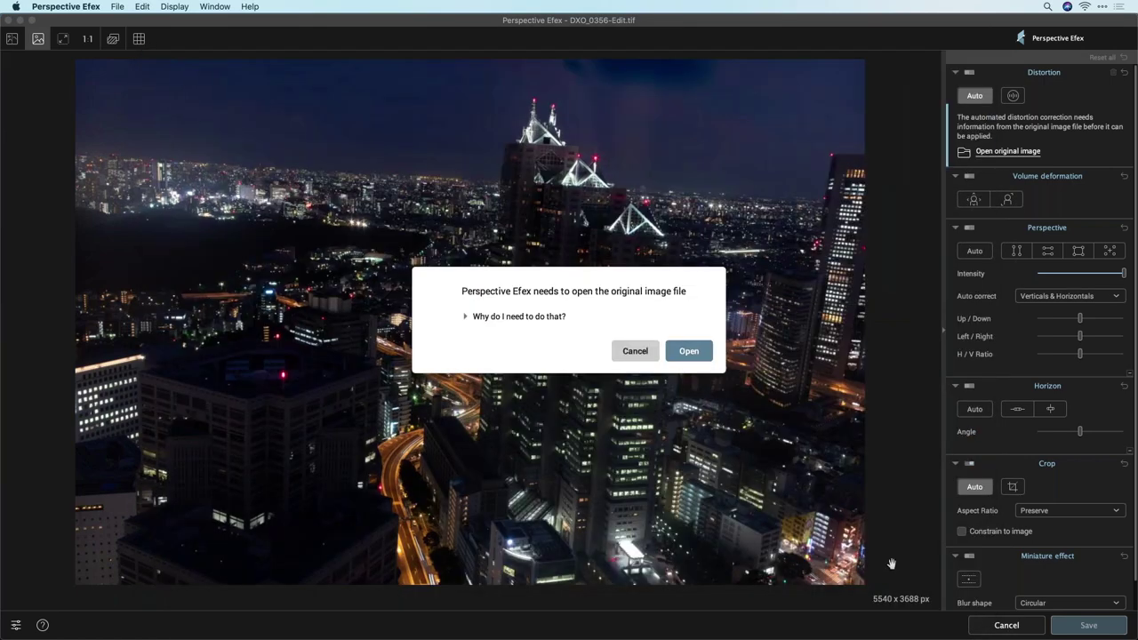
key(Escape)
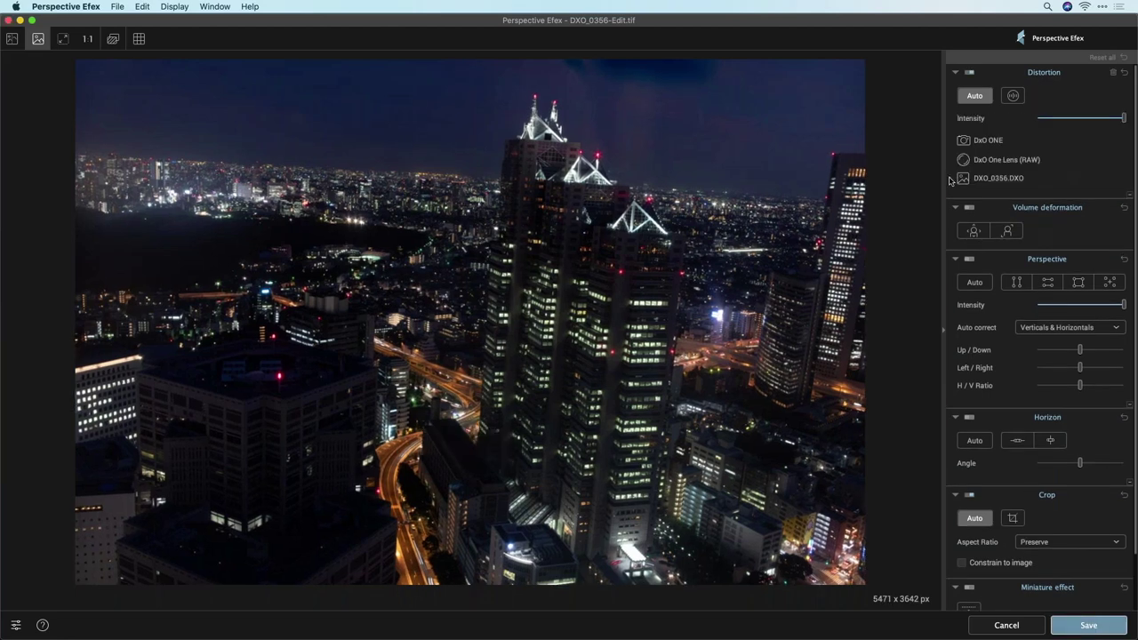
Step: Switch off the automatic distortion correction
click(969, 73)
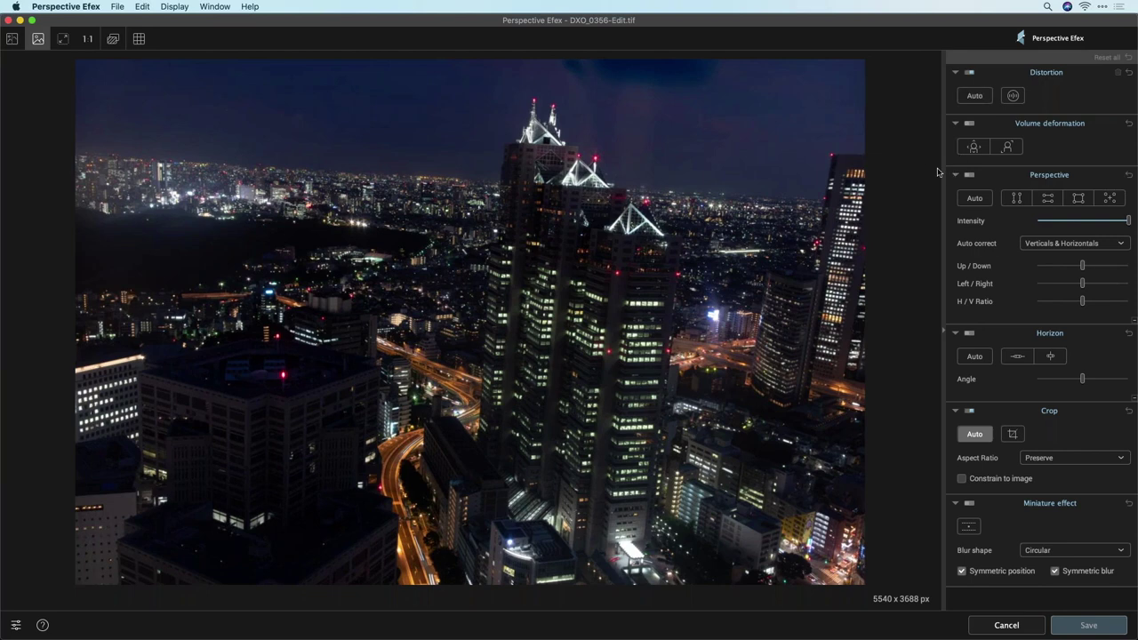
Step: Turn the automatic distortion correction back on for the skyline photo
click(974, 95)
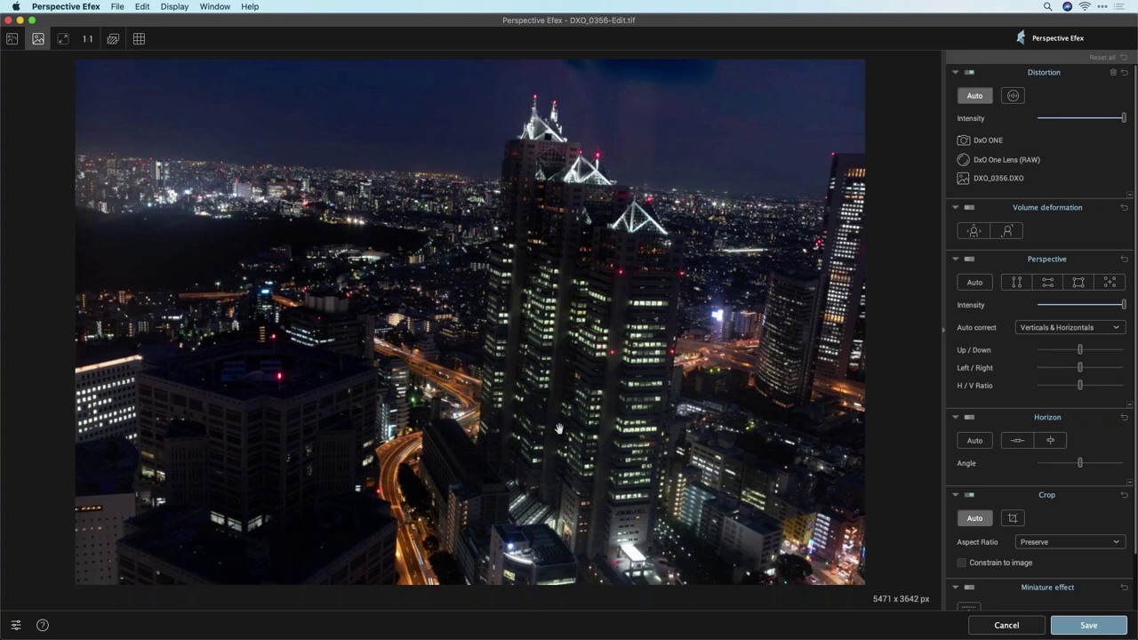
Step: Try the automatic perspective correction for verticals and horizontals, and switch it off again
click(1108, 284)
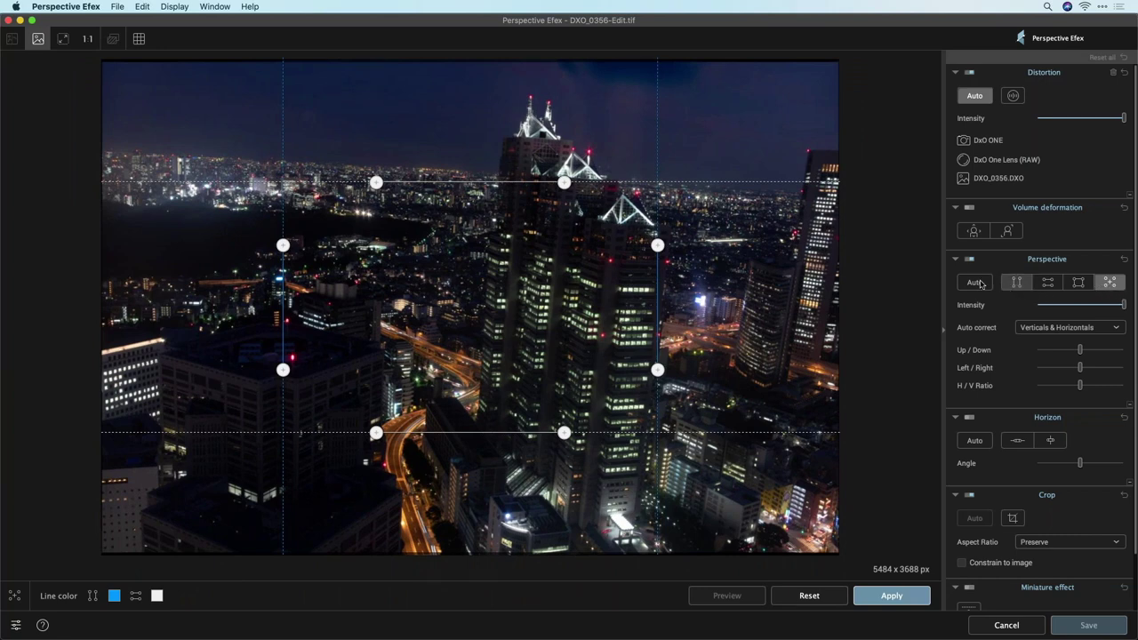
click(975, 283)
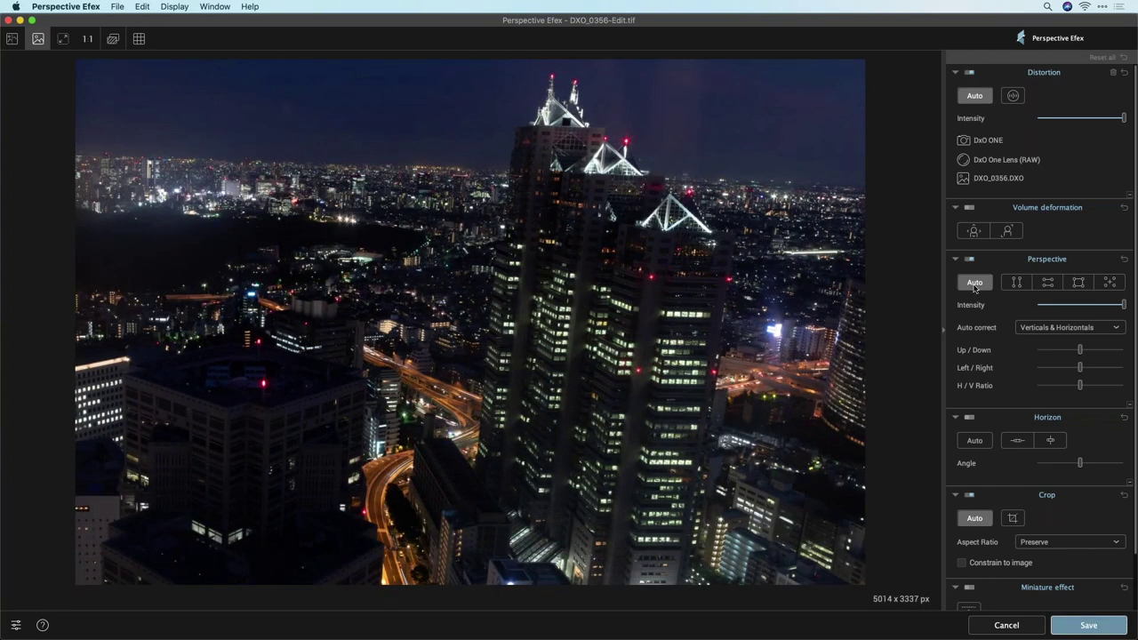
click(975, 285)
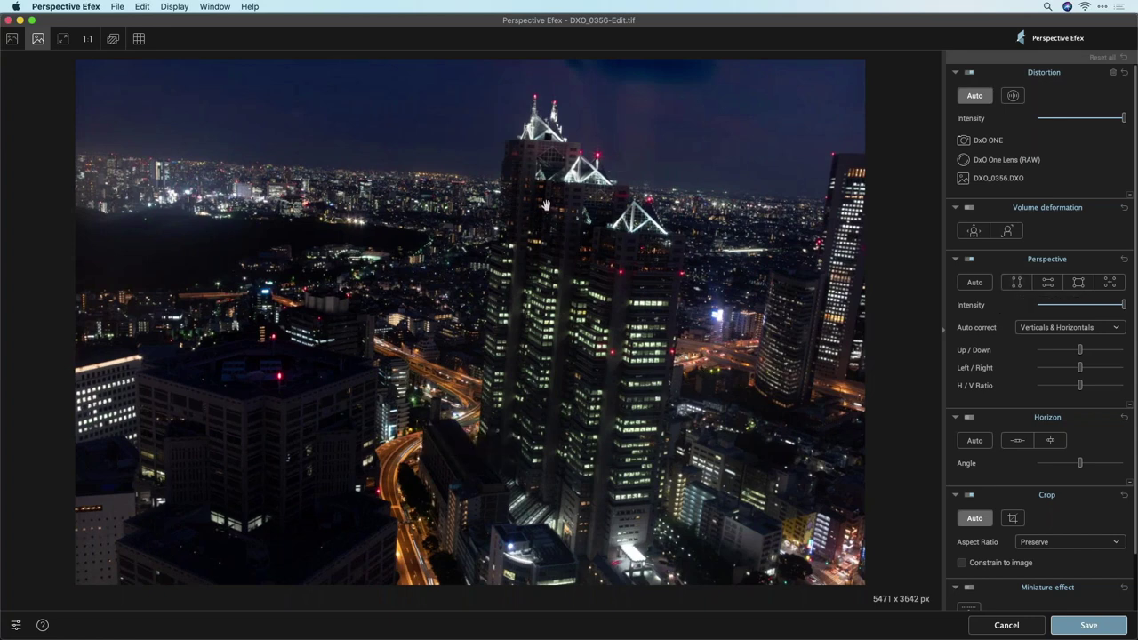
Step: Try the parallel vertical lines correction, placing the two guides along the outer edges of the tall tower
click(1016, 283)
drag(281, 267, 492, 267)
drag(492, 426, 476, 427)
drag(657, 433, 642, 432)
drag(648, 391, 658, 350)
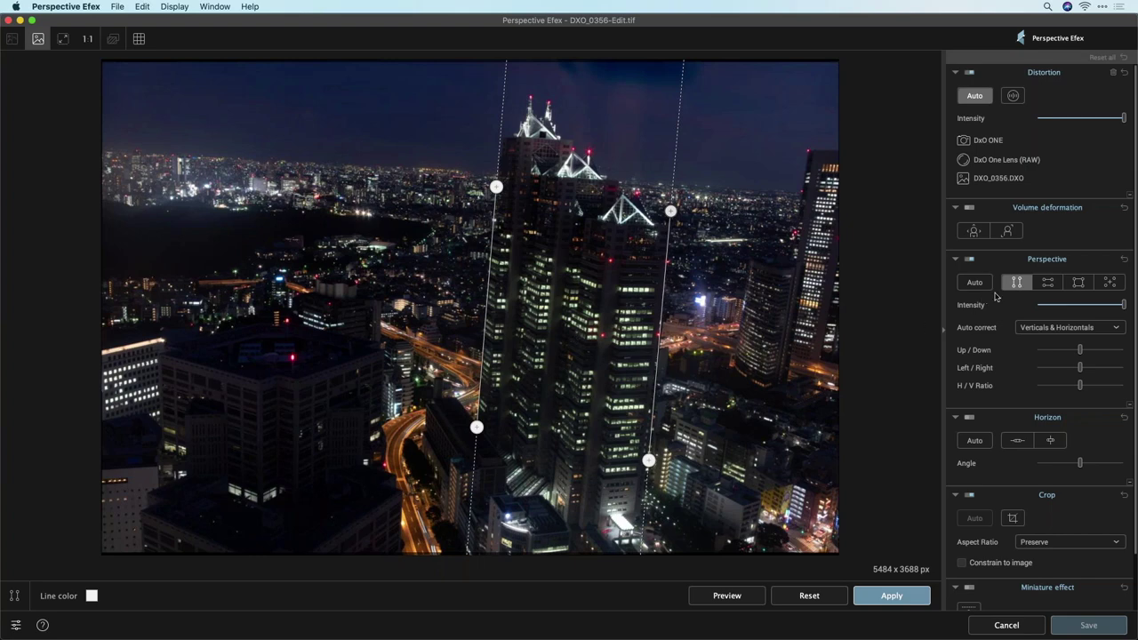
Step: Try the parallel horizontal lines correction with the upper guide along the city horizon, and reset the perspective settings
click(1048, 283)
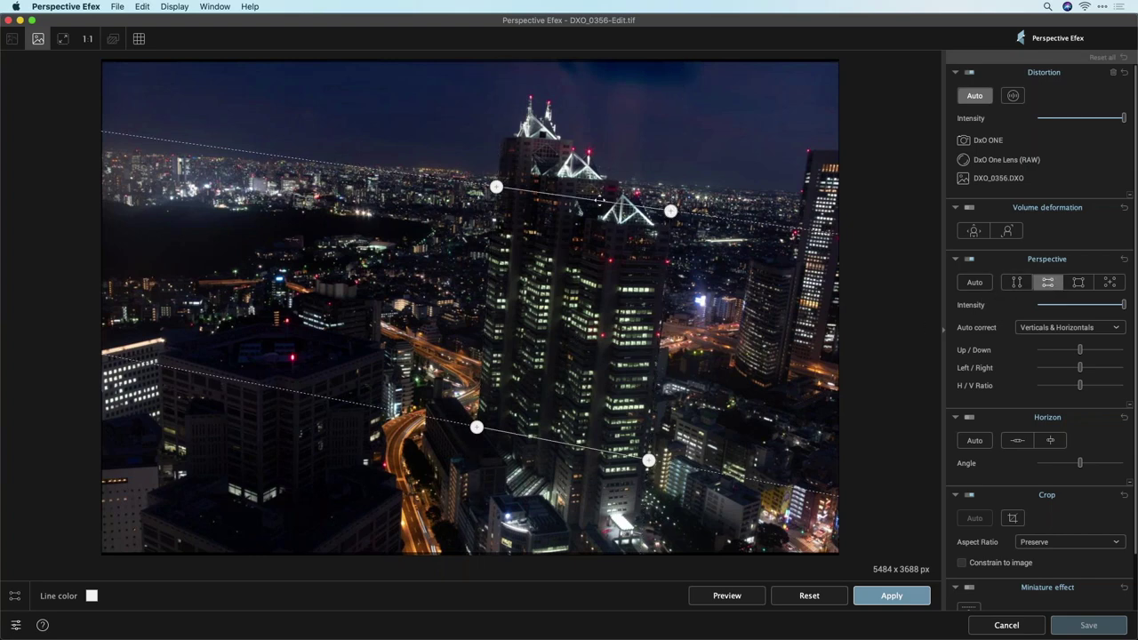
drag(711, 217, 703, 193)
drag(460, 180, 432, 176)
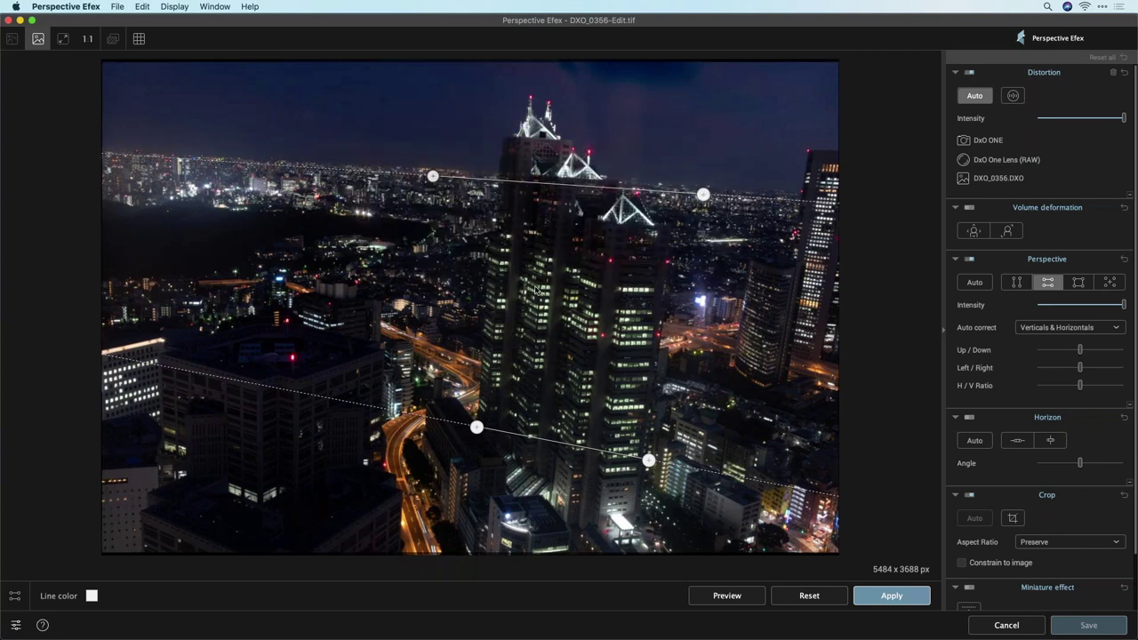
click(1123, 259)
Step: Try the rectangle perspective correction by moving its upper left corner inward, and reset it
click(1077, 282)
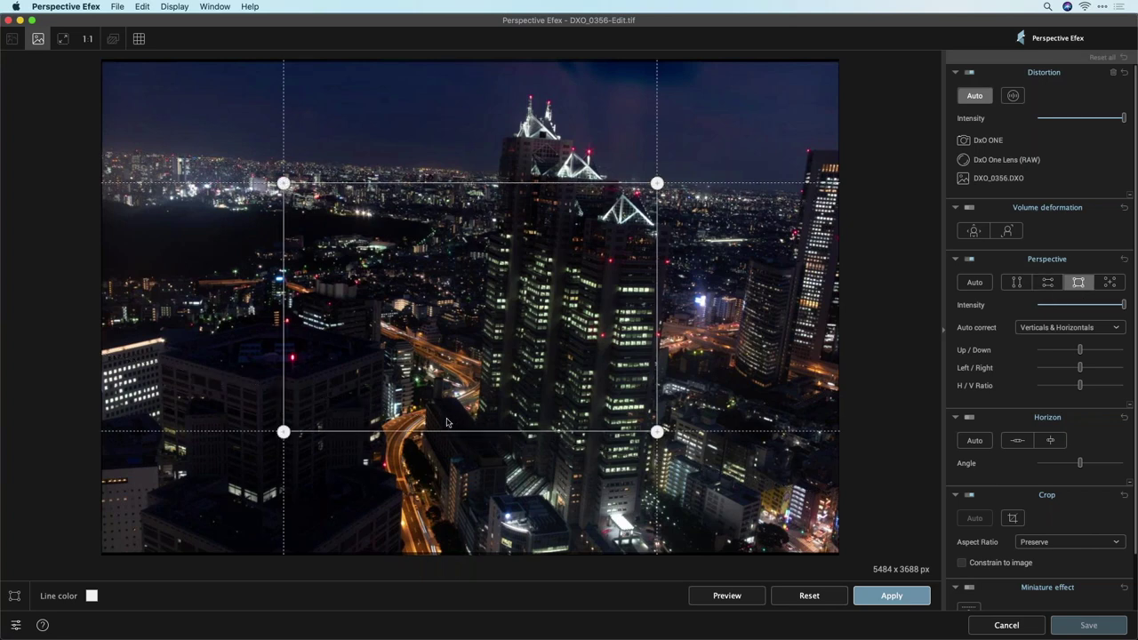
drag(283, 183, 343, 197)
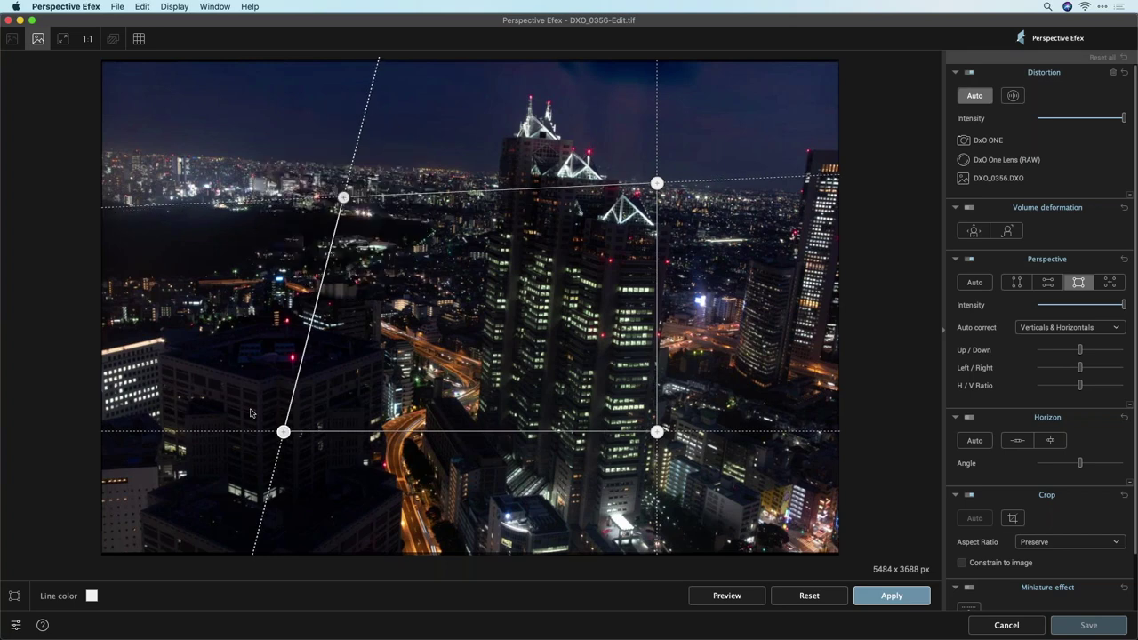
click(1114, 282)
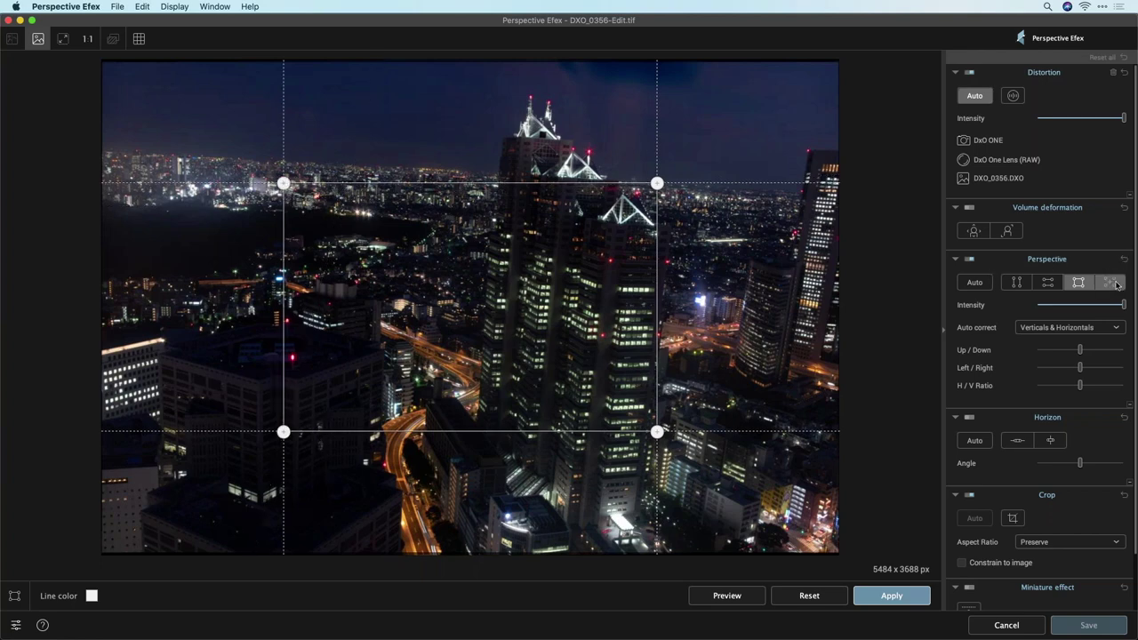
Step: Start the 8-point perspective correction and align its upper horizontal guide with the city horizon
click(1111, 282)
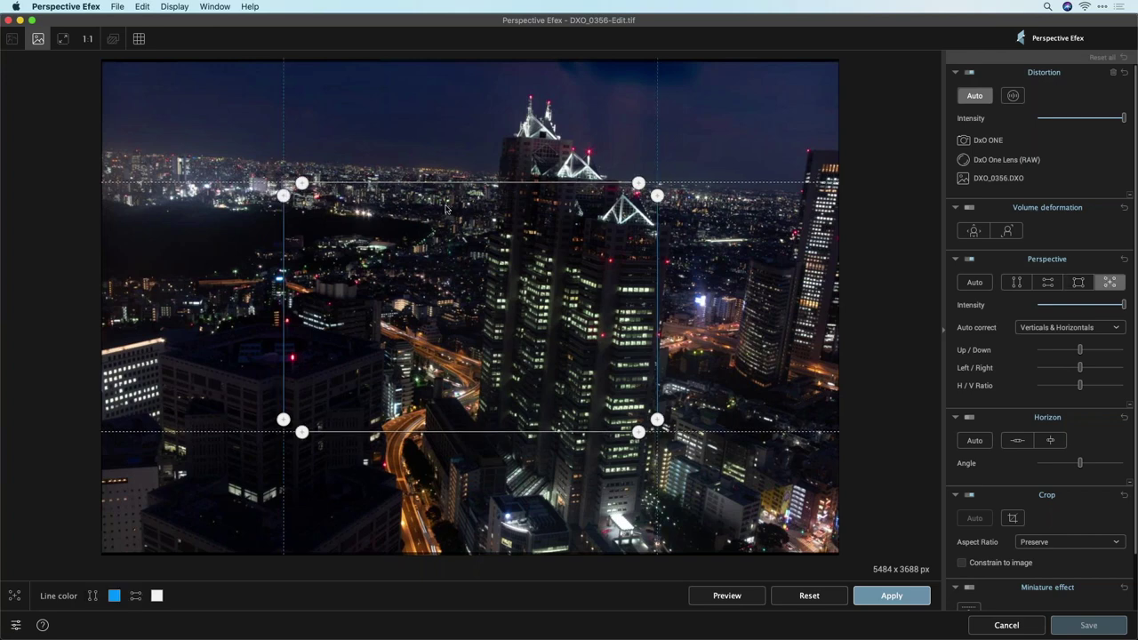
drag(337, 183, 382, 160)
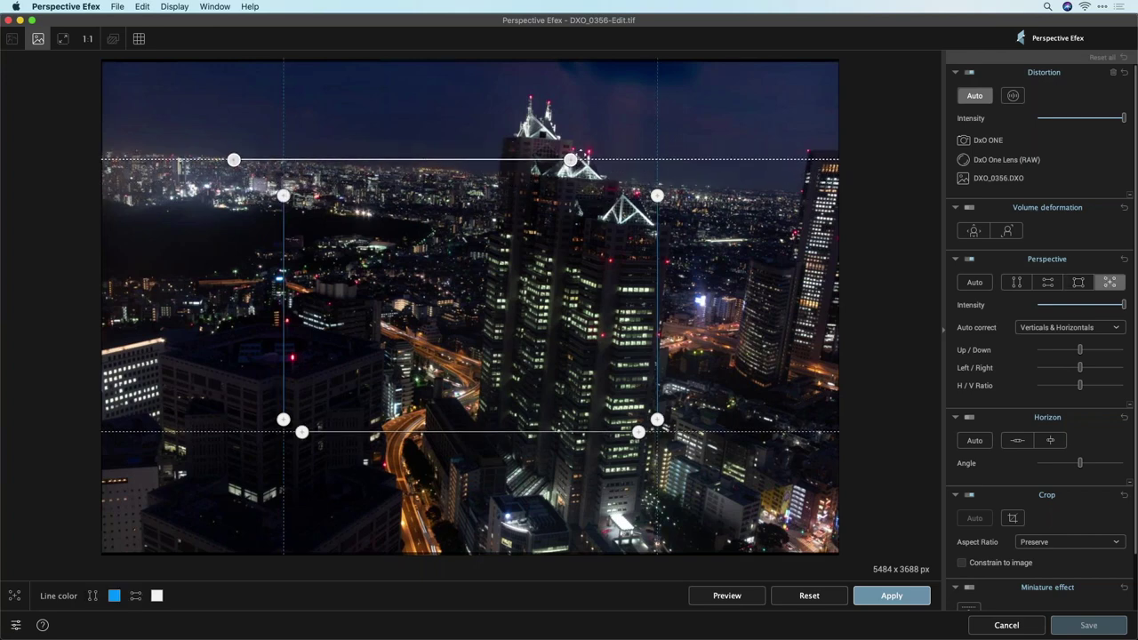
drag(571, 160, 780, 191)
drag(216, 160, 223, 169)
Step: Place the two vertical 8-point guides along the left and right edges of the tall tower
drag(284, 191, 493, 214)
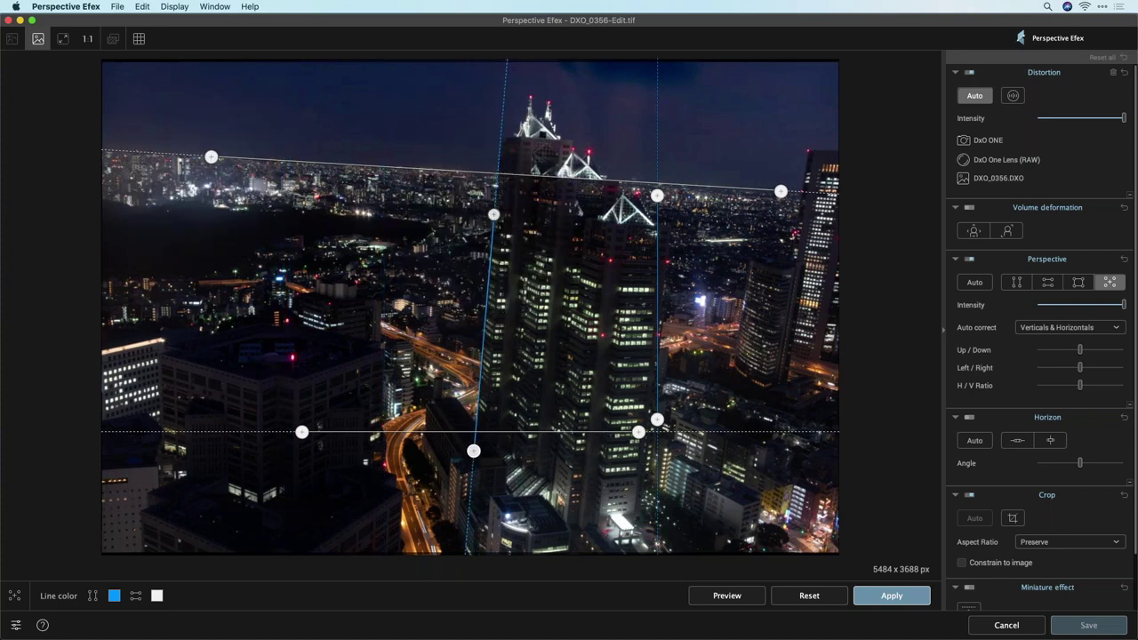
drag(476, 449, 473, 425)
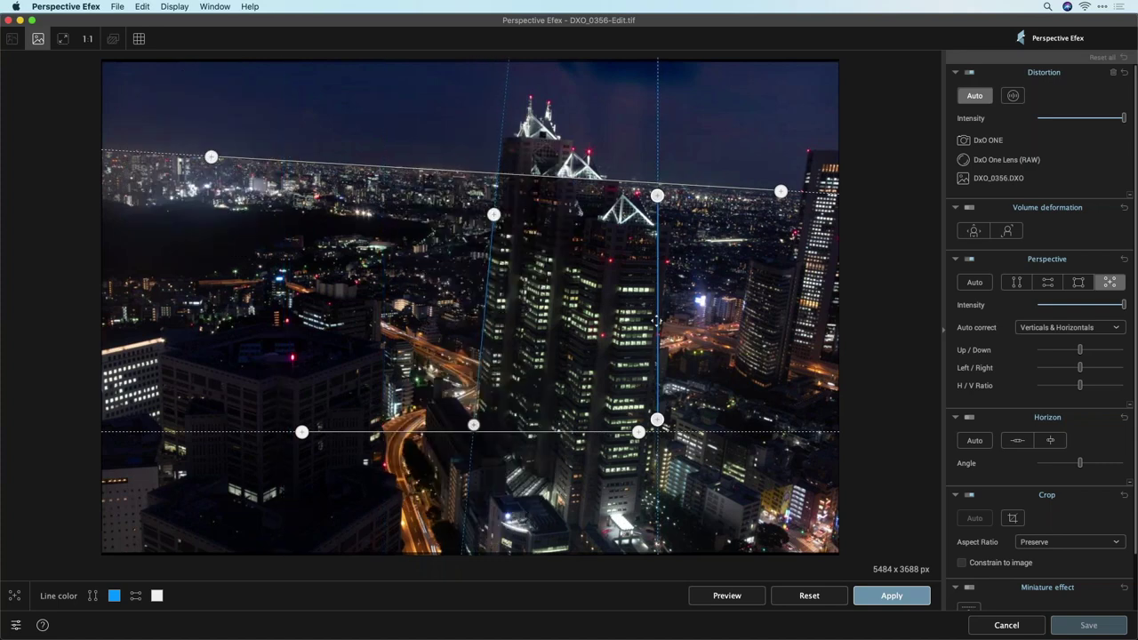
drag(657, 336, 632, 405)
drag(639, 267, 665, 271)
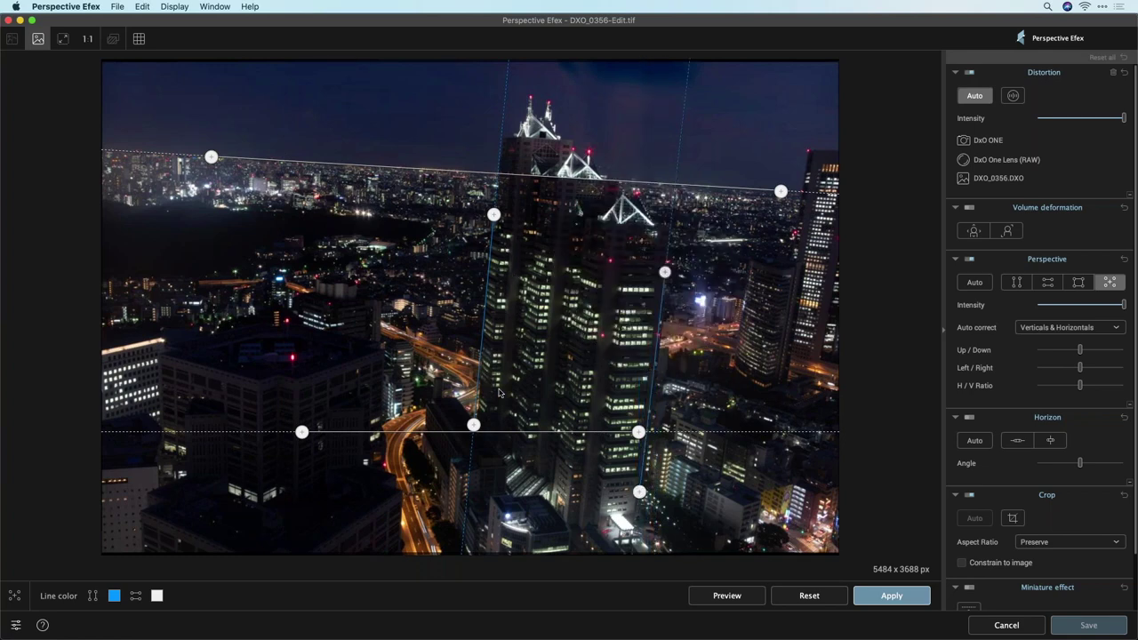
Step: Fine-tune both endpoints of the left vertical guide under the magnifier so it follows the tower's left edge
drag(474, 424, 479, 406)
mouse_move(495, 218)
mouse_down()
mouse_move(496, 200)
mouse_move(477, 378)
mouse_move(489, 237)
mouse_up()
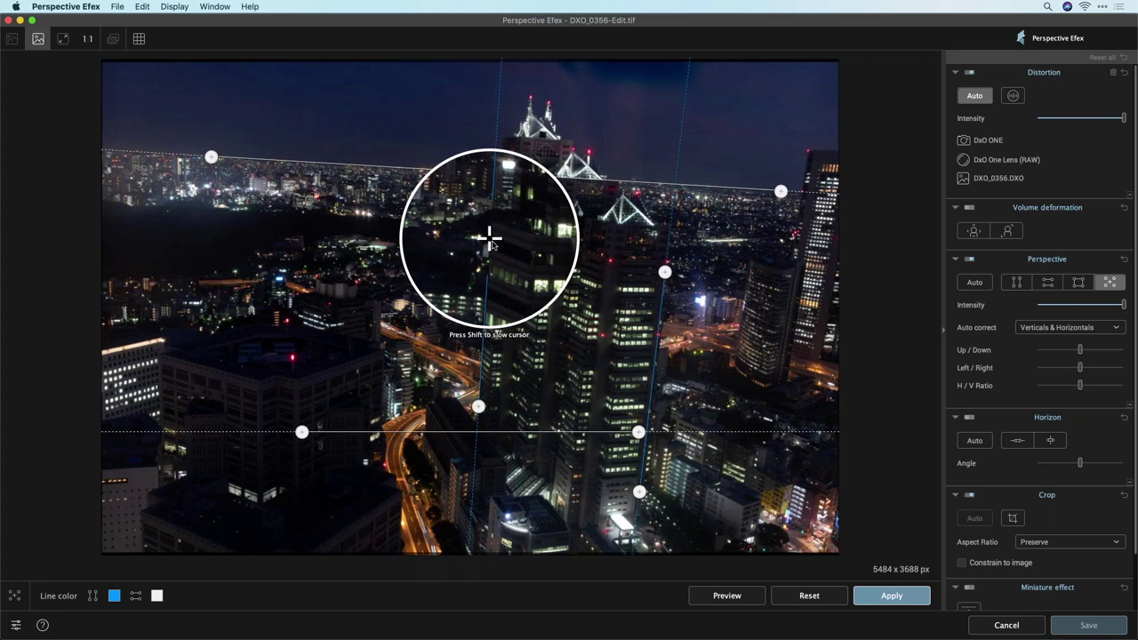
mouse_move(491, 239)
mouse_down()
mouse_move(491, 219)
mouse_move(496, 226)
mouse_up()
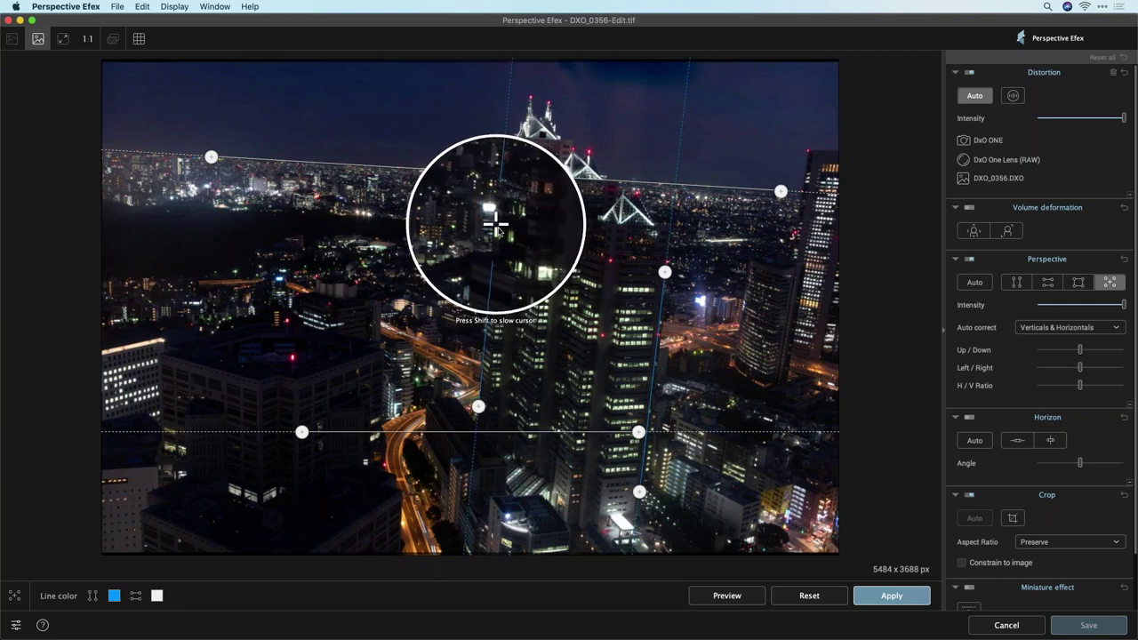
drag(496, 226, 488, 238)
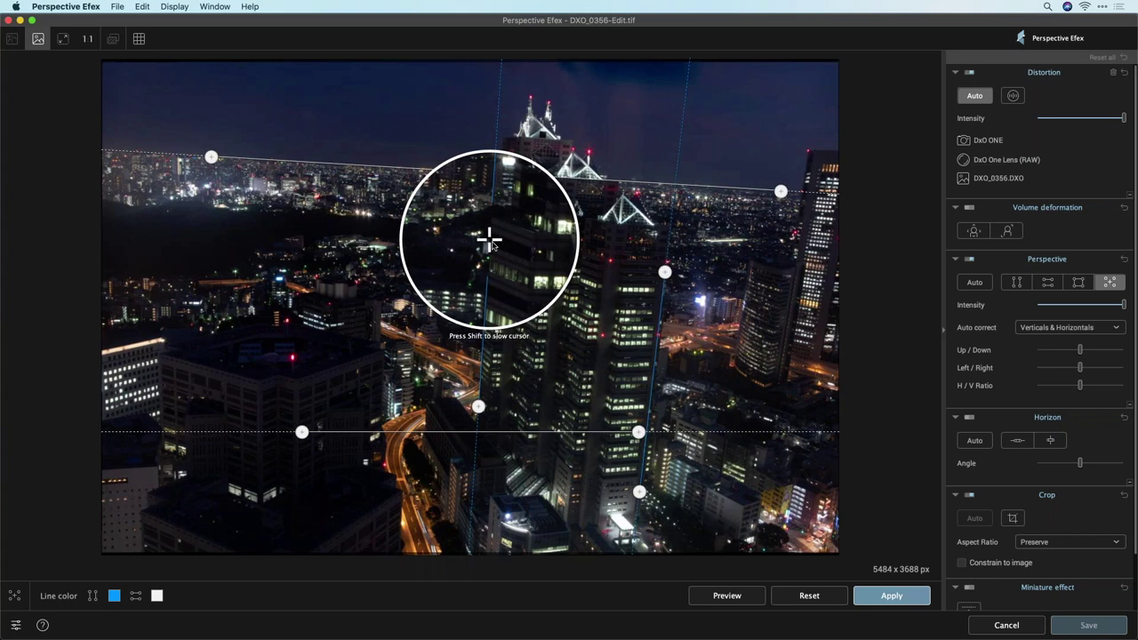
drag(489, 240, 489, 240)
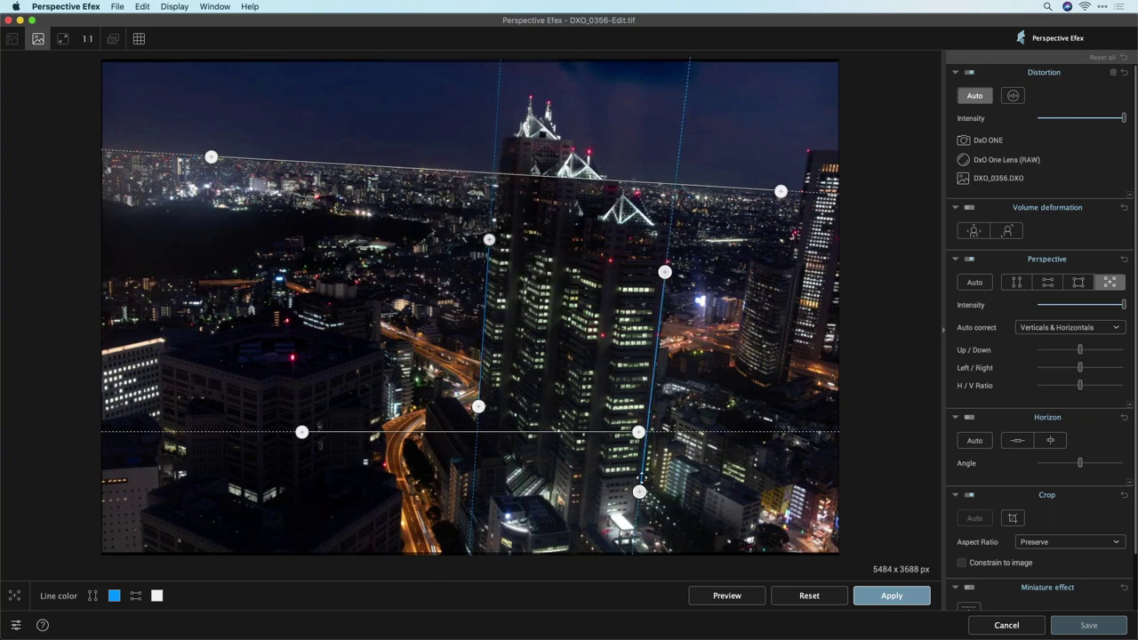
Step: Fine-tune both endpoints of the right vertical guide so it follows the tower's right edge
drag(640, 491, 650, 473)
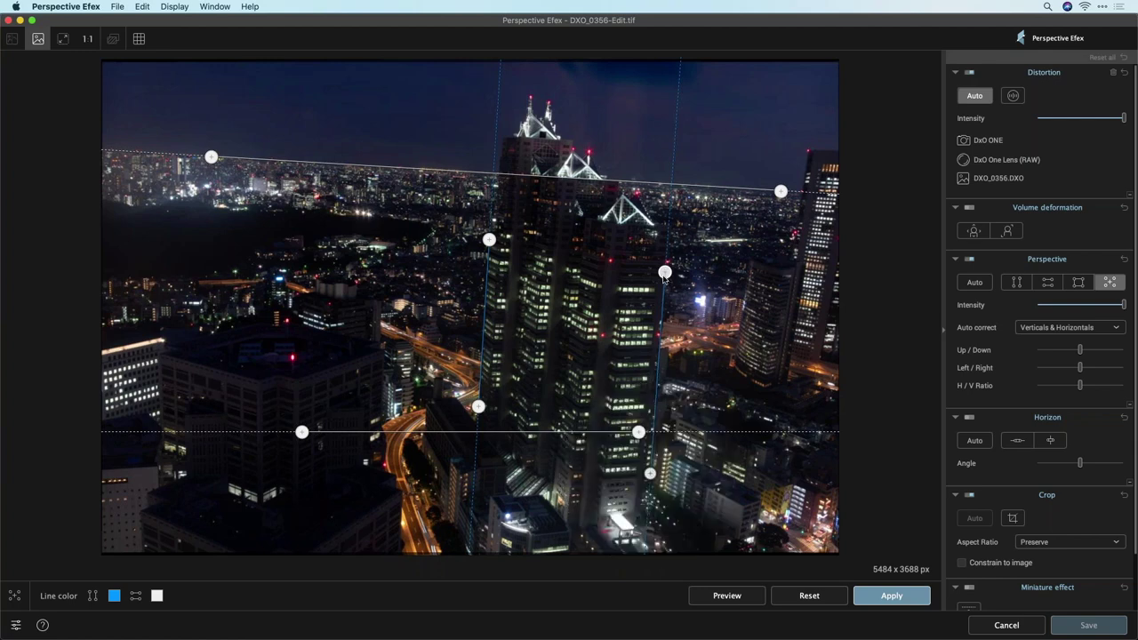
drag(665, 272, 662, 322)
drag(650, 473, 645, 479)
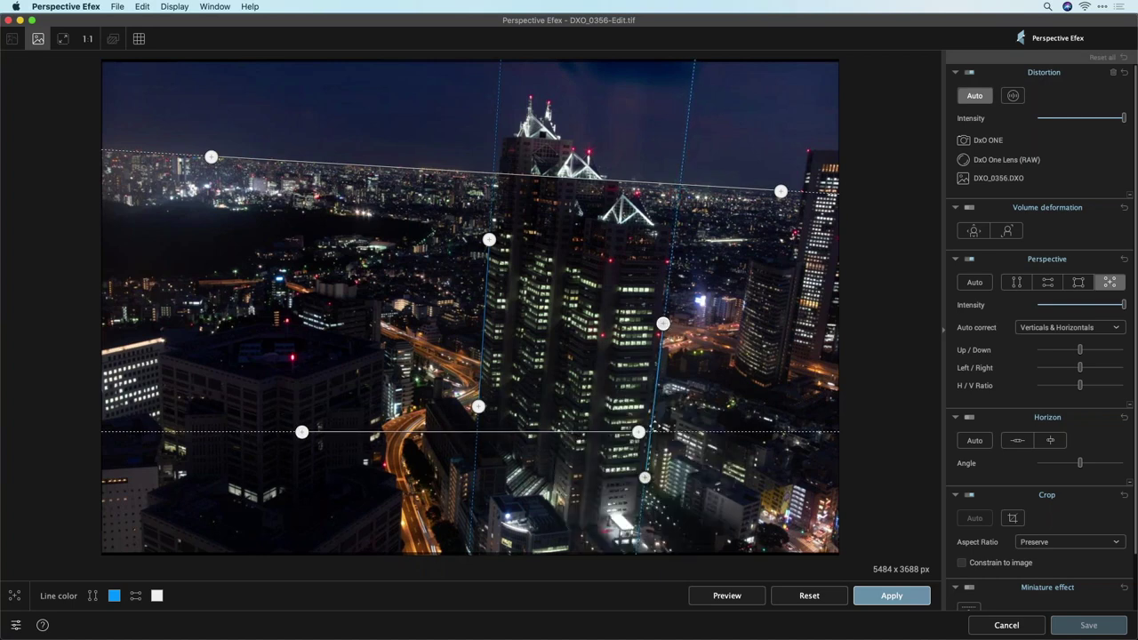
Step: Adjust the slope of the lower horizontal guide, previewing the correction after each change, and apply the 8-point correction
drag(650, 435, 680, 436)
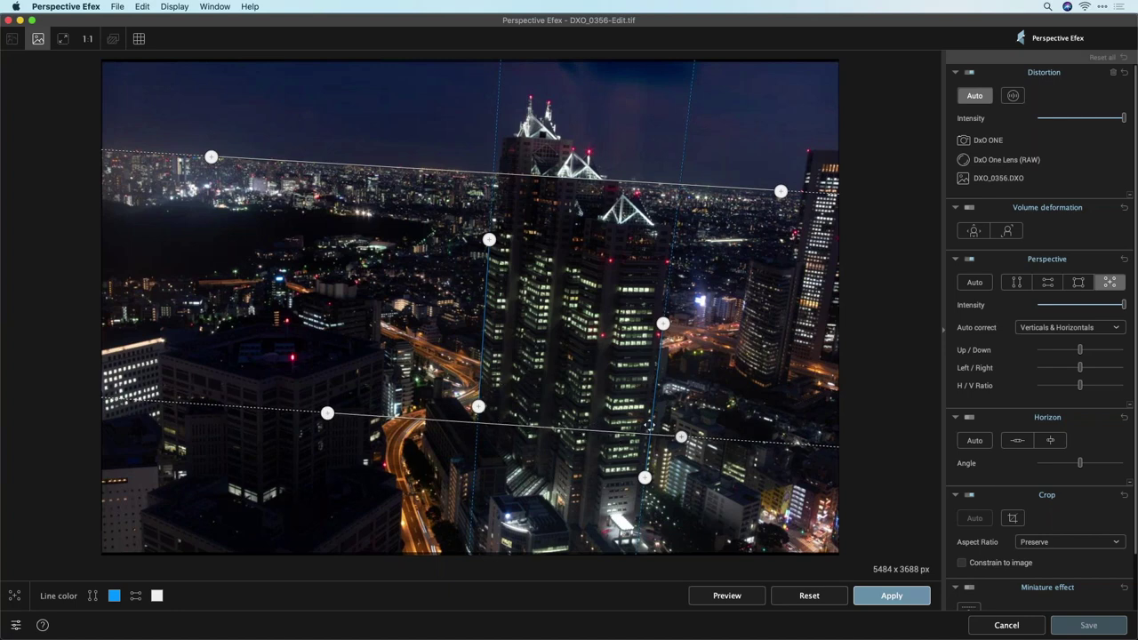
click(726, 595)
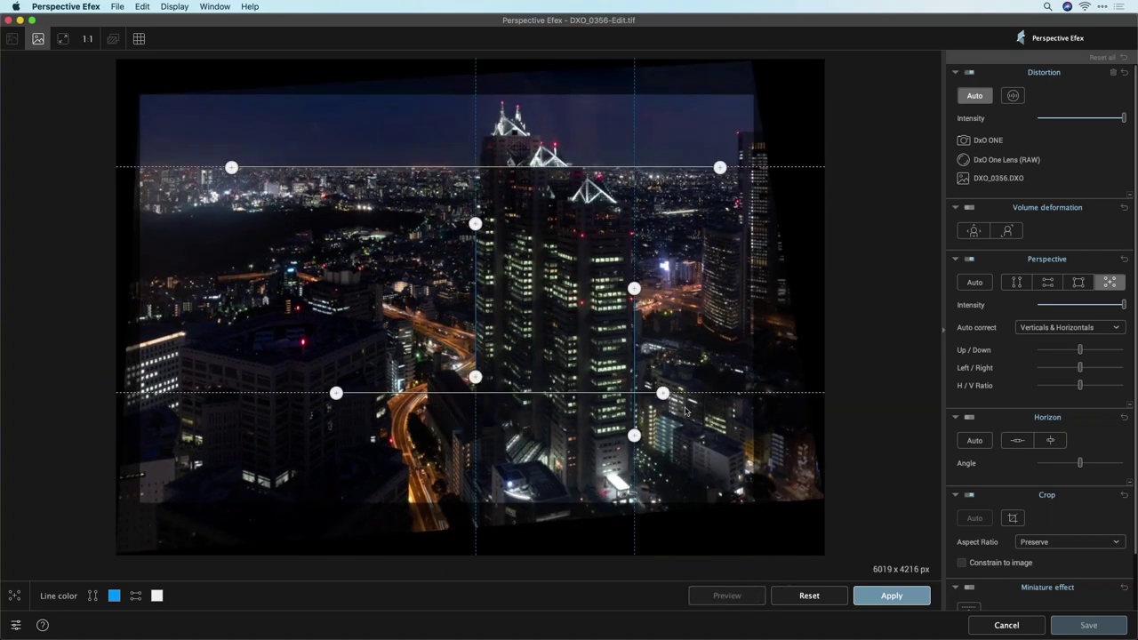
drag(662, 393, 660, 407)
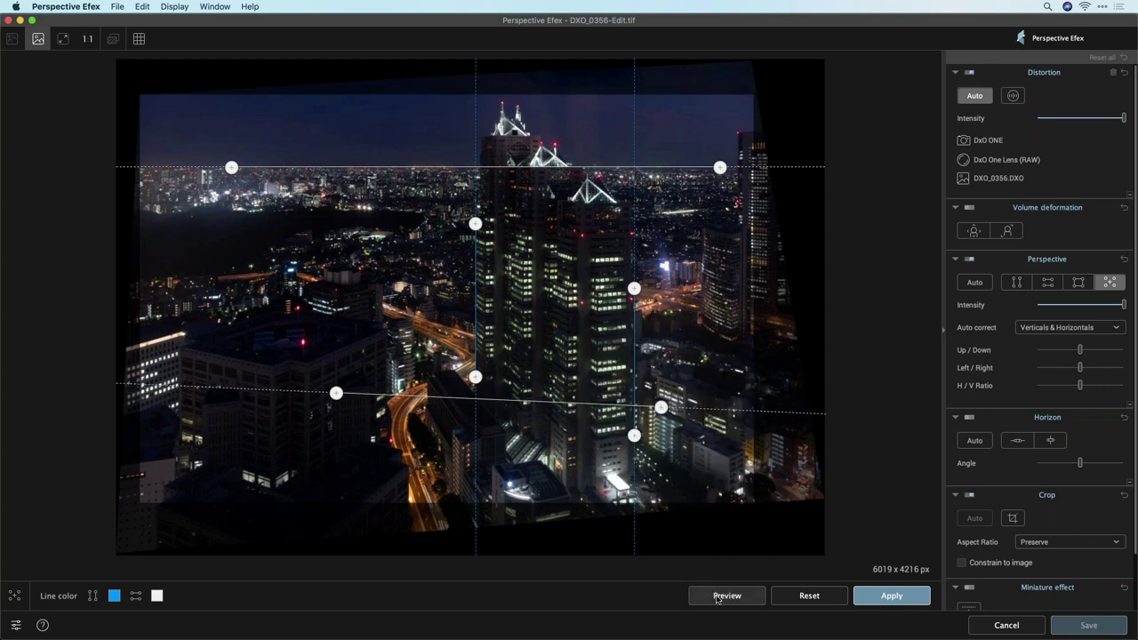
click(716, 596)
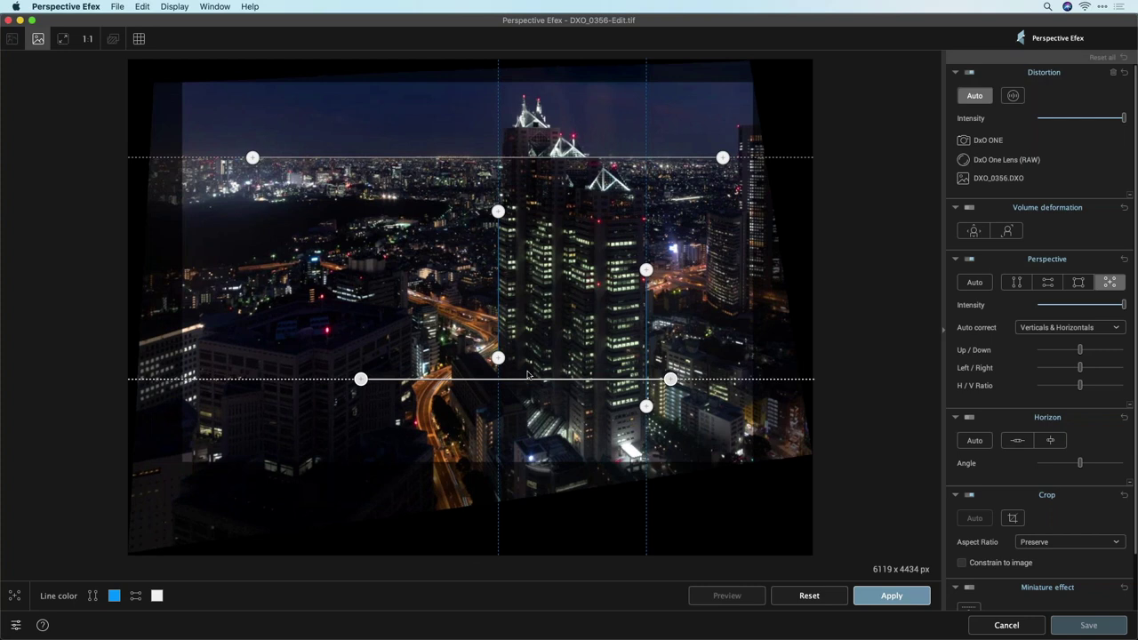
drag(670, 379, 670, 371)
click(727, 594)
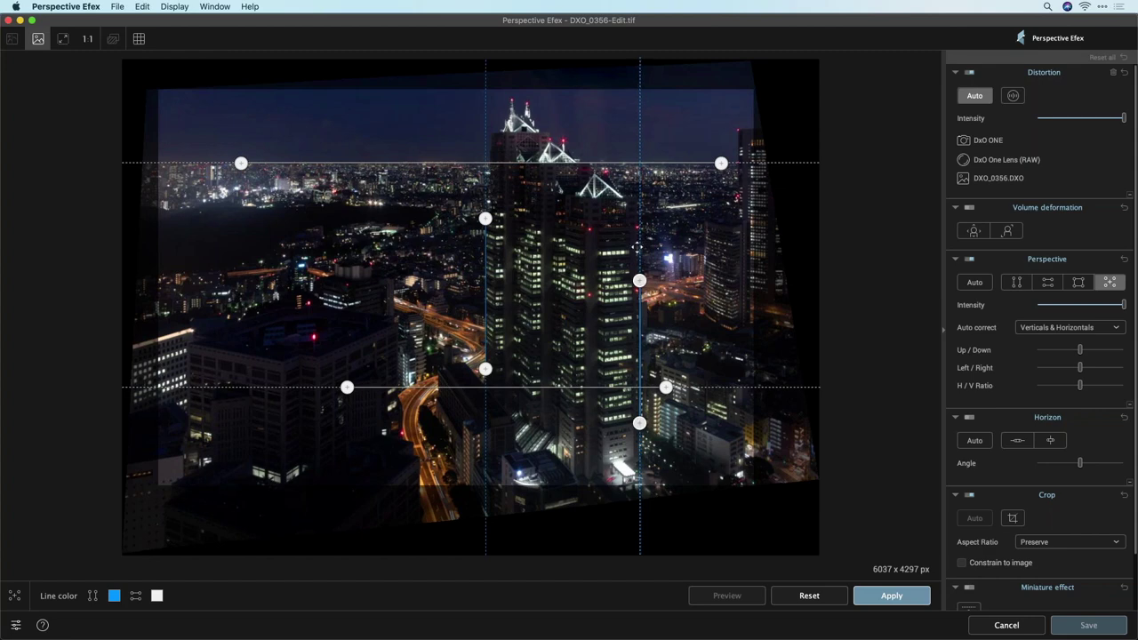
click(893, 596)
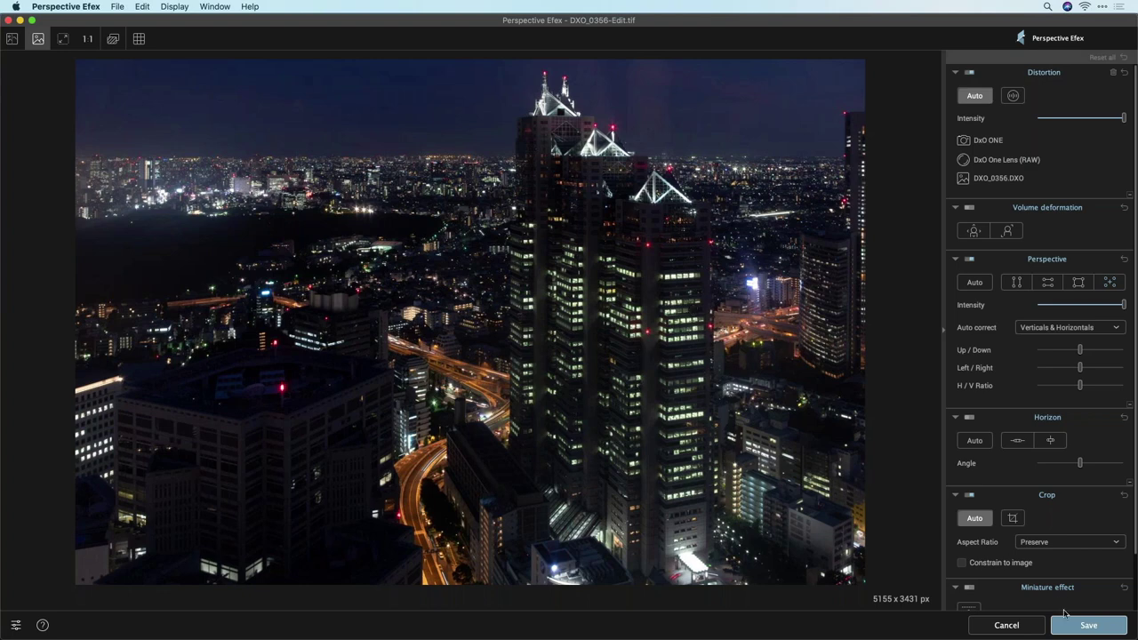
Step: Save the corrected photo back to Lightroom Classic and bring up DXO_0356-Edit.tif from the filmstrip
click(1084, 626)
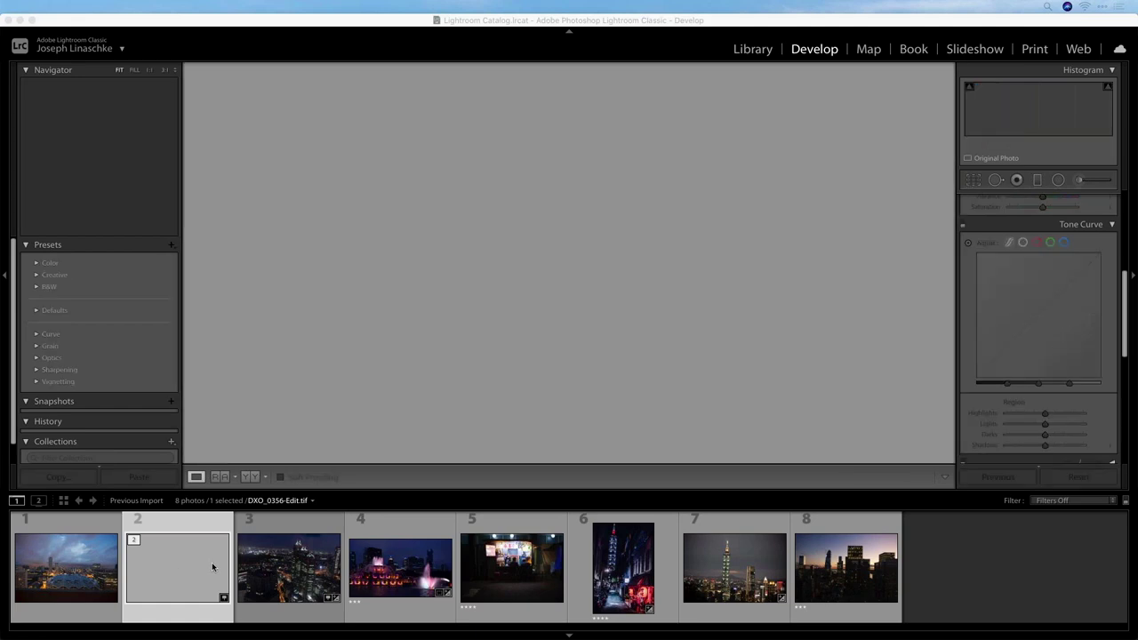
click(198, 565)
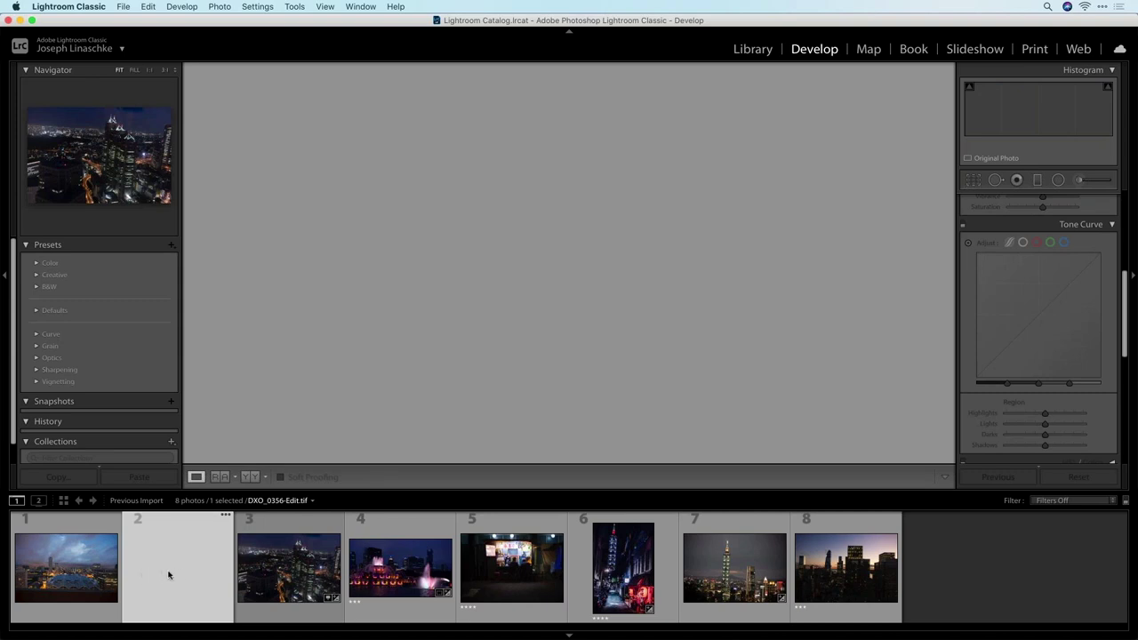
click(179, 571)
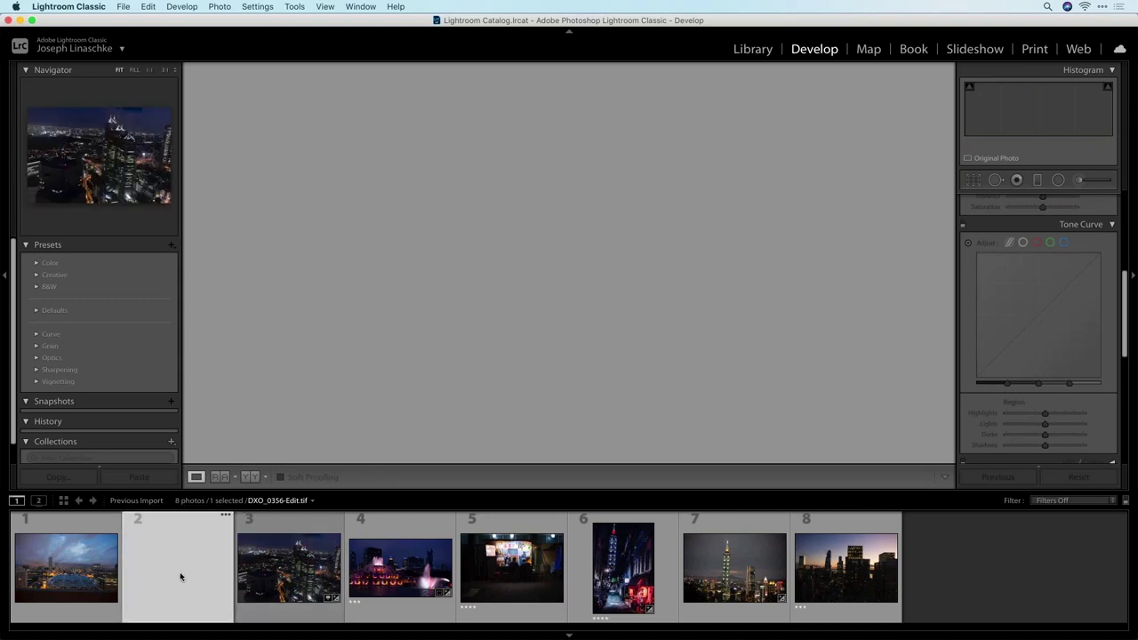
click(260, 560)
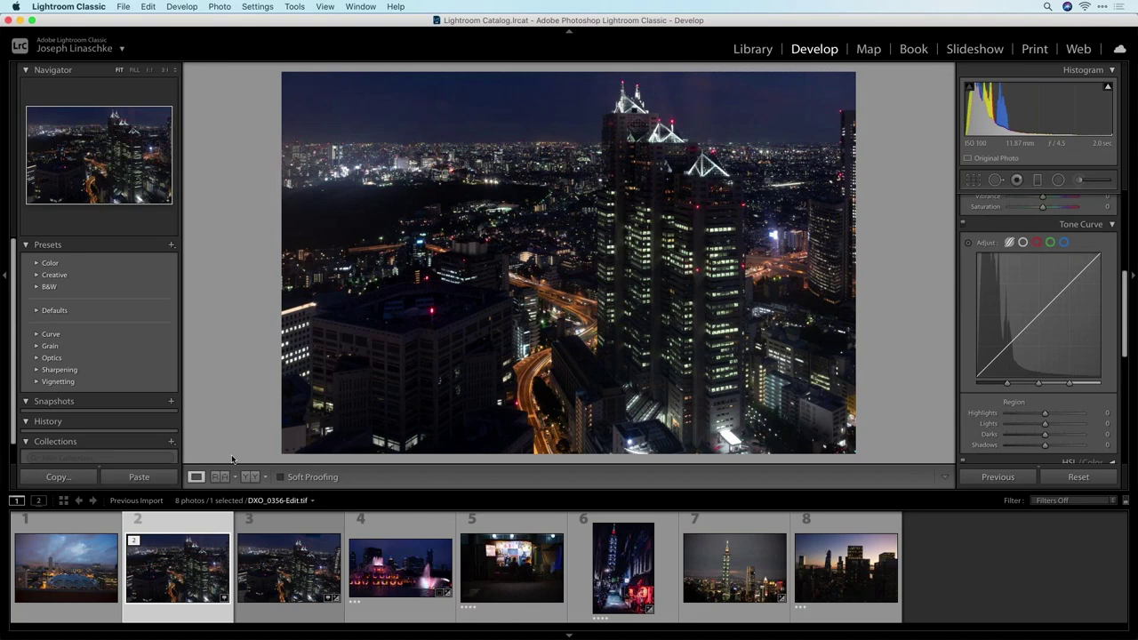
Step: Open the corrected photo in Color Efex Pro 4 as an Adobe RGB (1998) TIFF copy with Lightroom adjustments, and remove the preloaded Levels & Curves filter
right_click(498, 184)
mouse_move(498, 186)
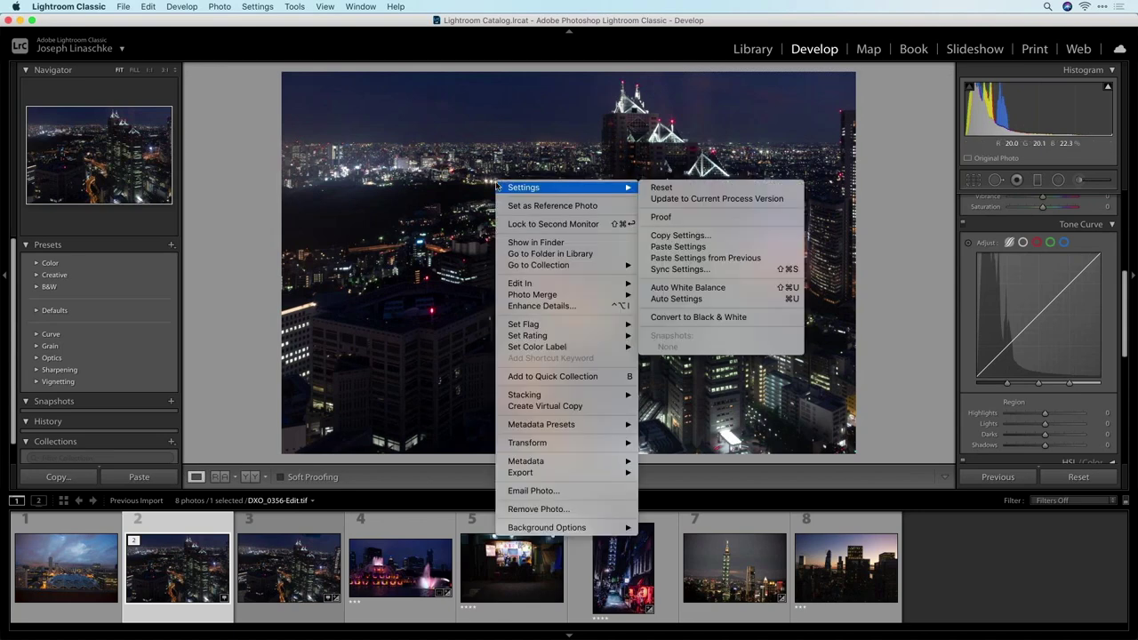
mouse_move(533, 282)
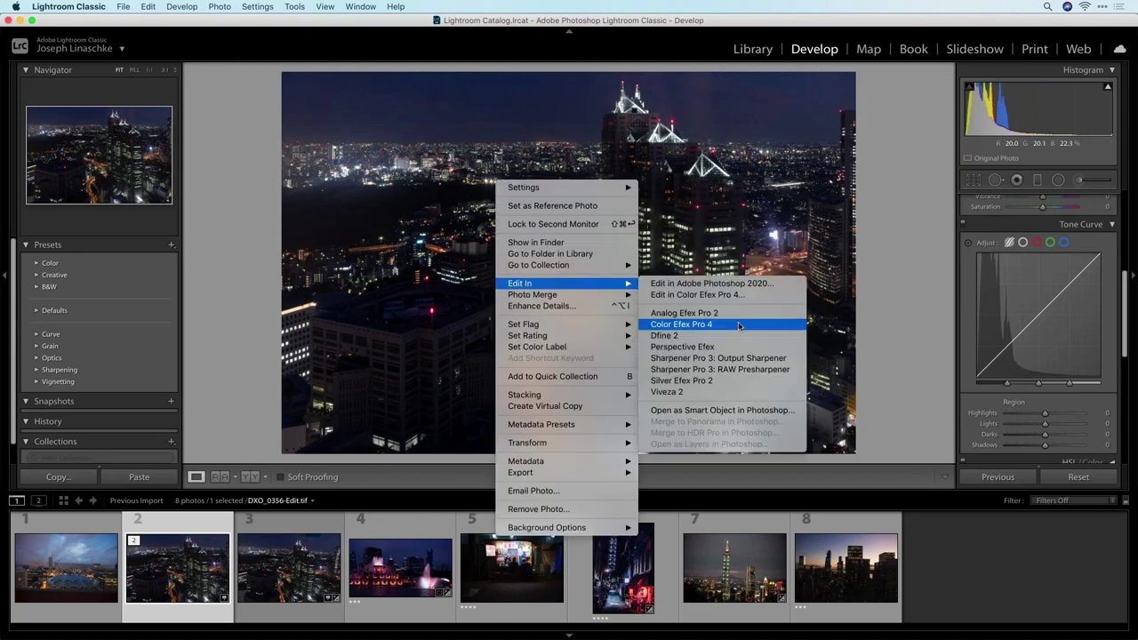
click(739, 325)
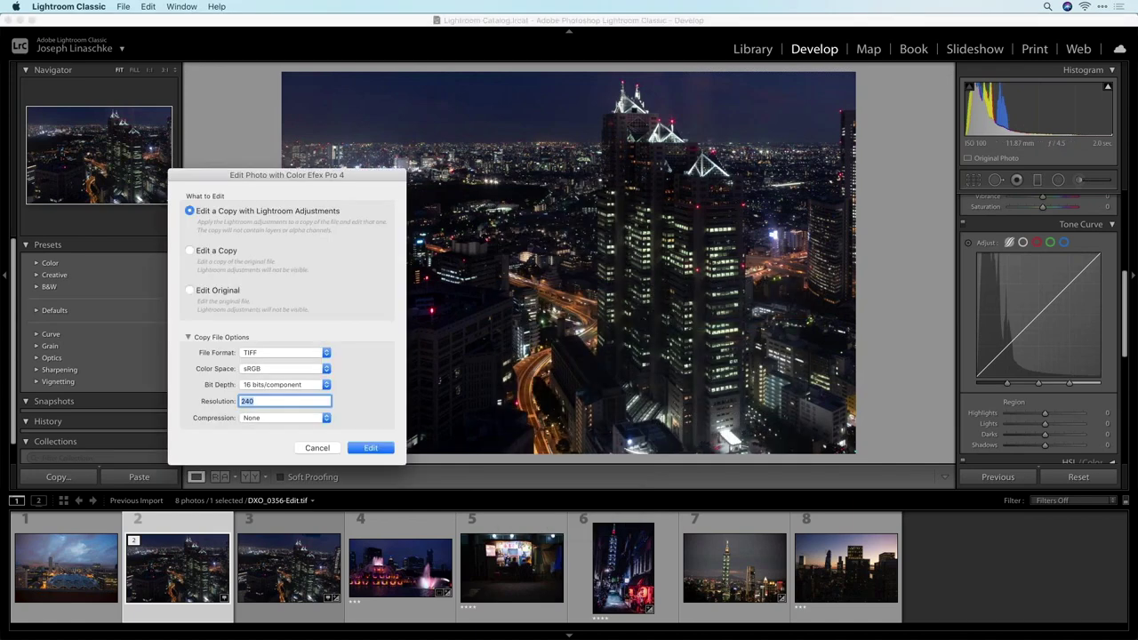
click(285, 368)
click(285, 382)
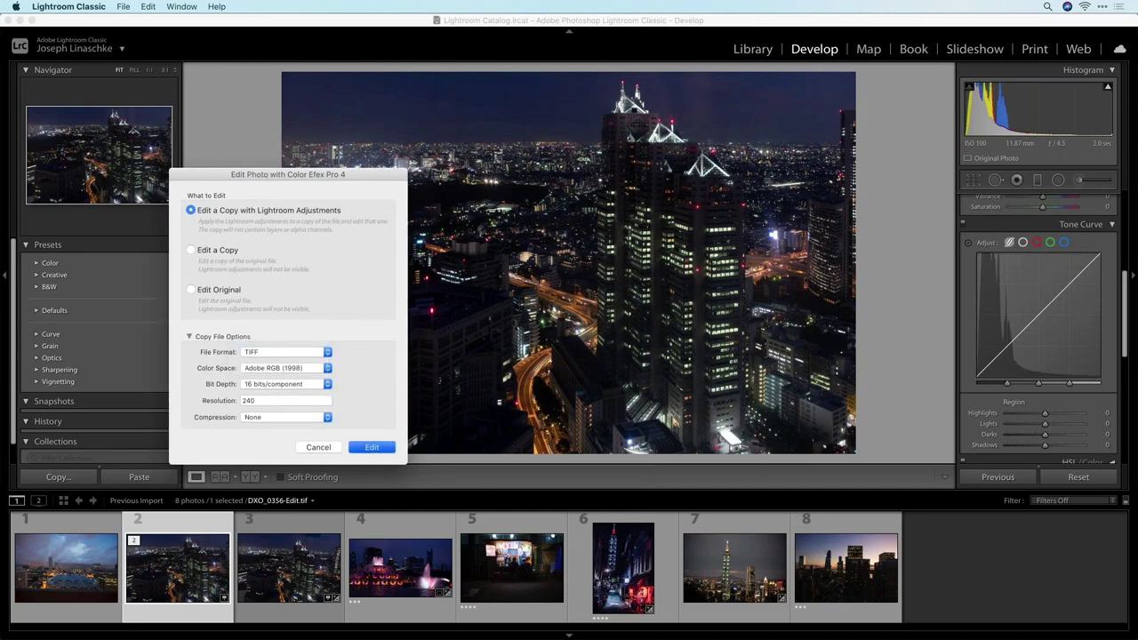
key(Return)
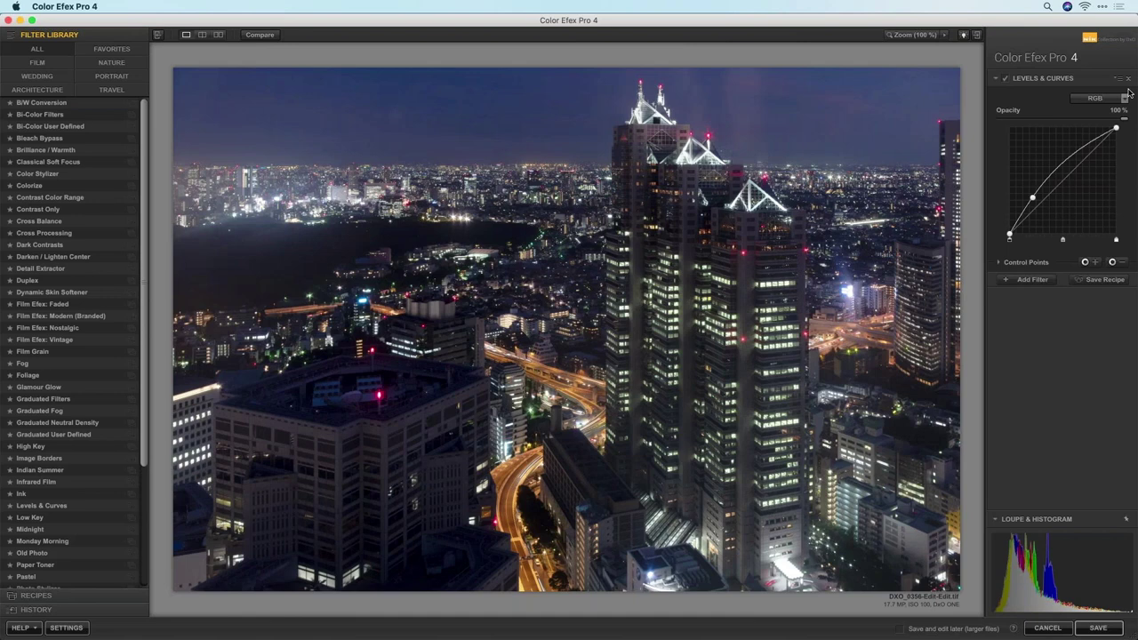
click(1128, 78)
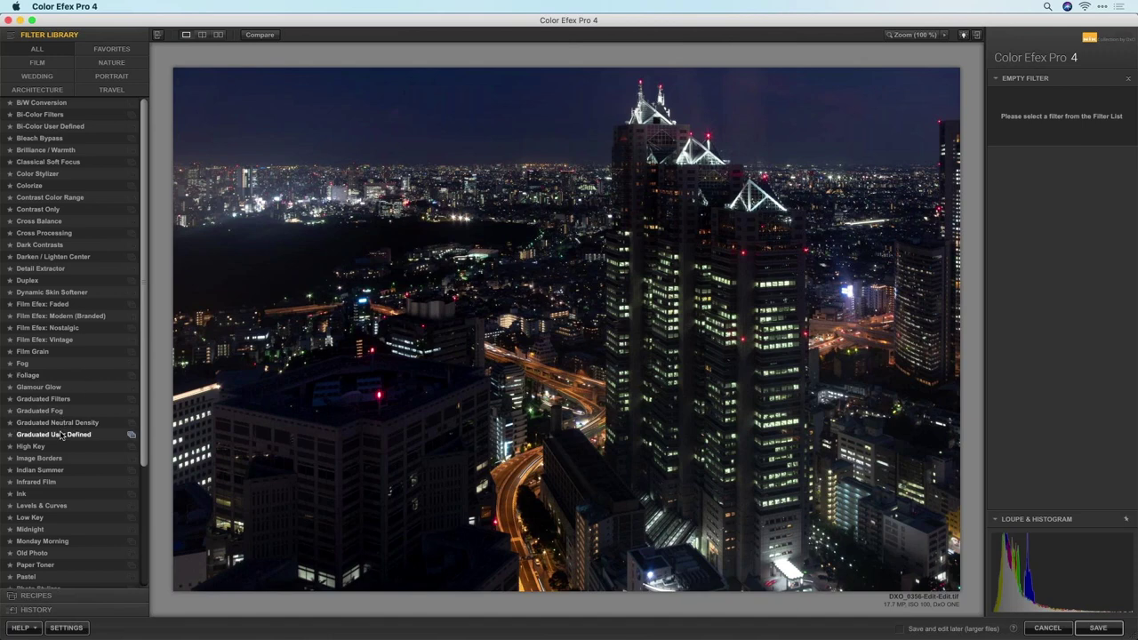
Step: Add a Levels & Curves filter from the filter library and slightly raise the midtones of its RGB curve
scroll(60, 436, down, 5)
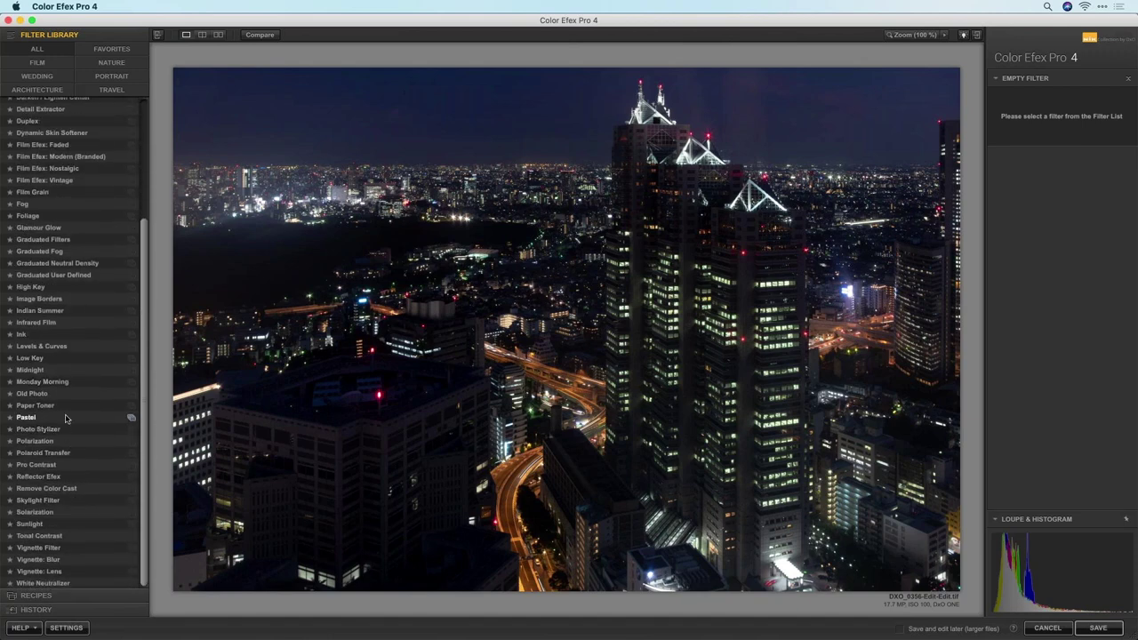
scroll(65, 409, up, 2)
scroll(65, 409, up, 1)
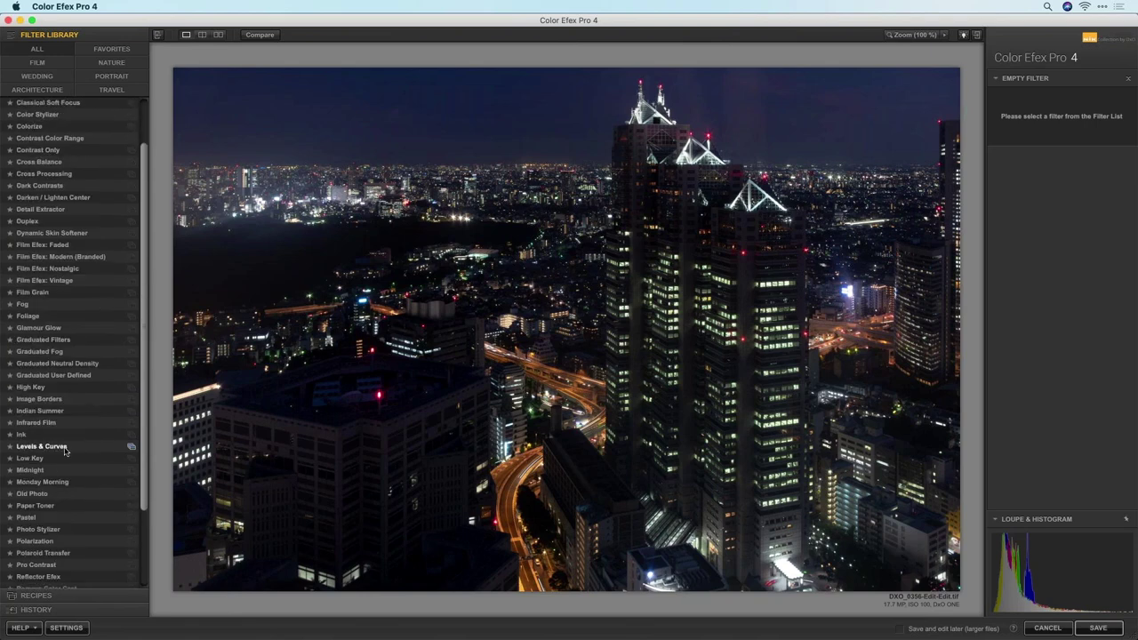
click(64, 449)
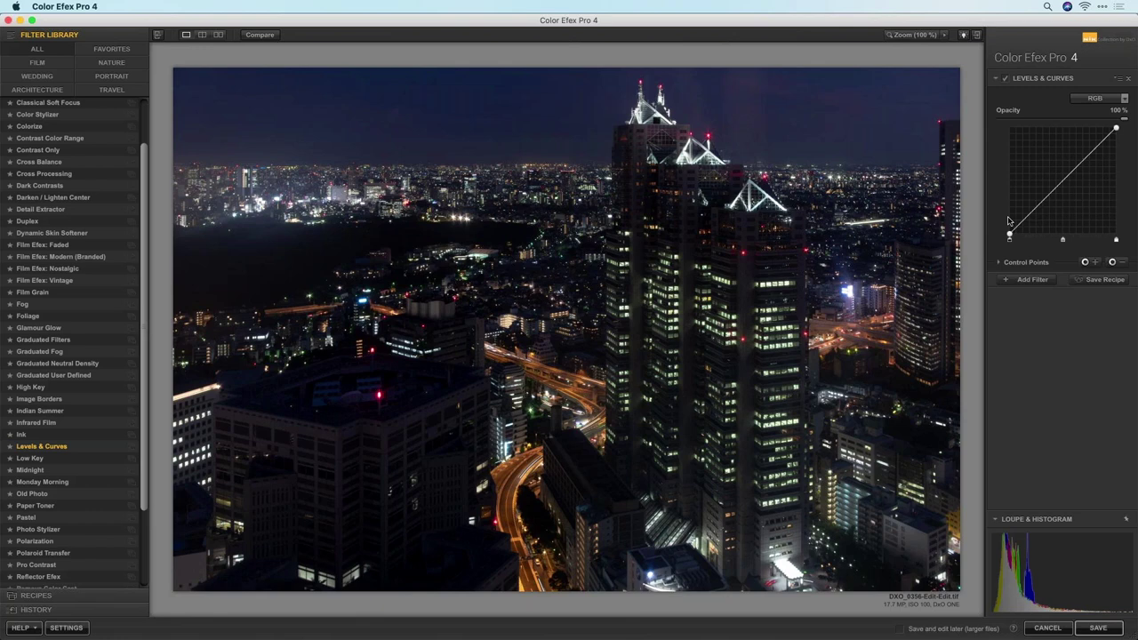
drag(1048, 195, 1052, 185)
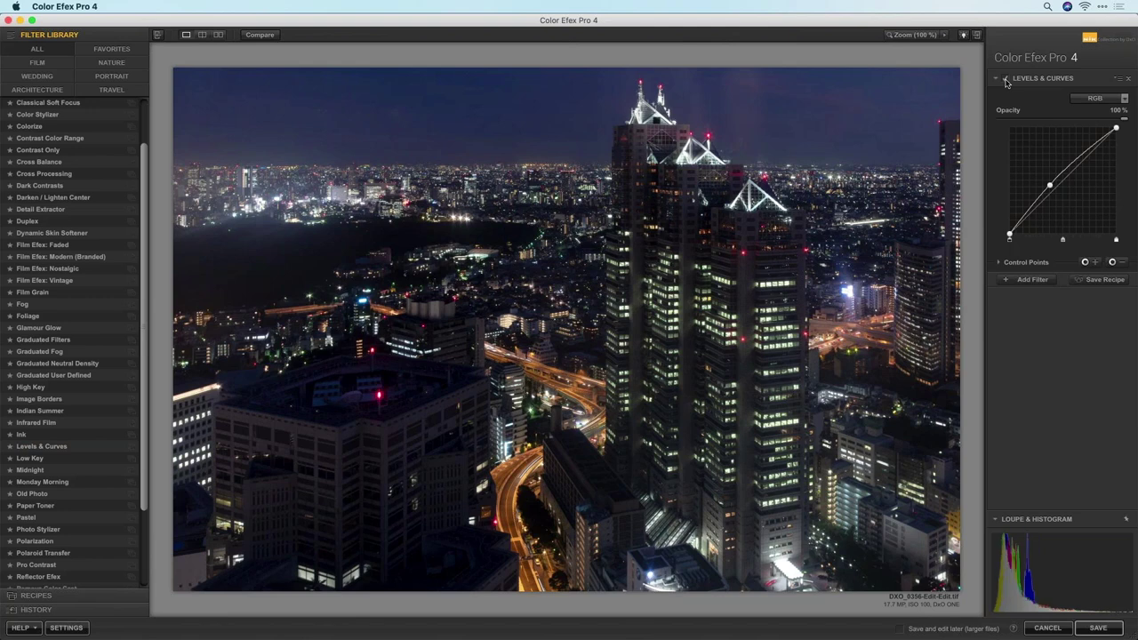
Step: Compare the photo with and without the Levels & Curves adjustment
click(272, 37)
click(272, 36)
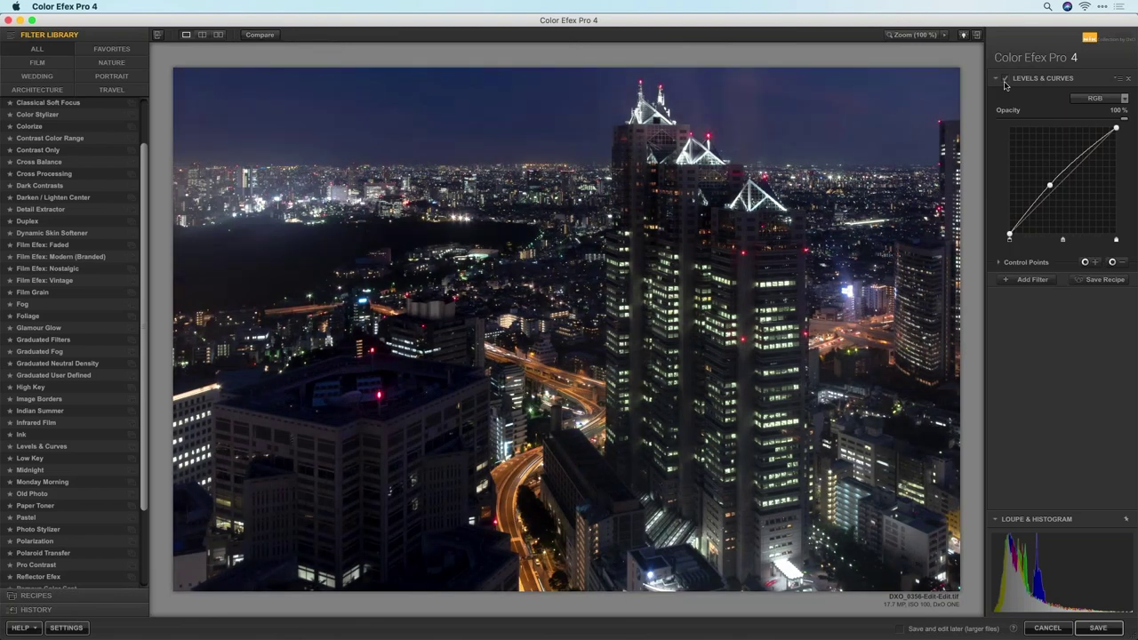
click(1005, 79)
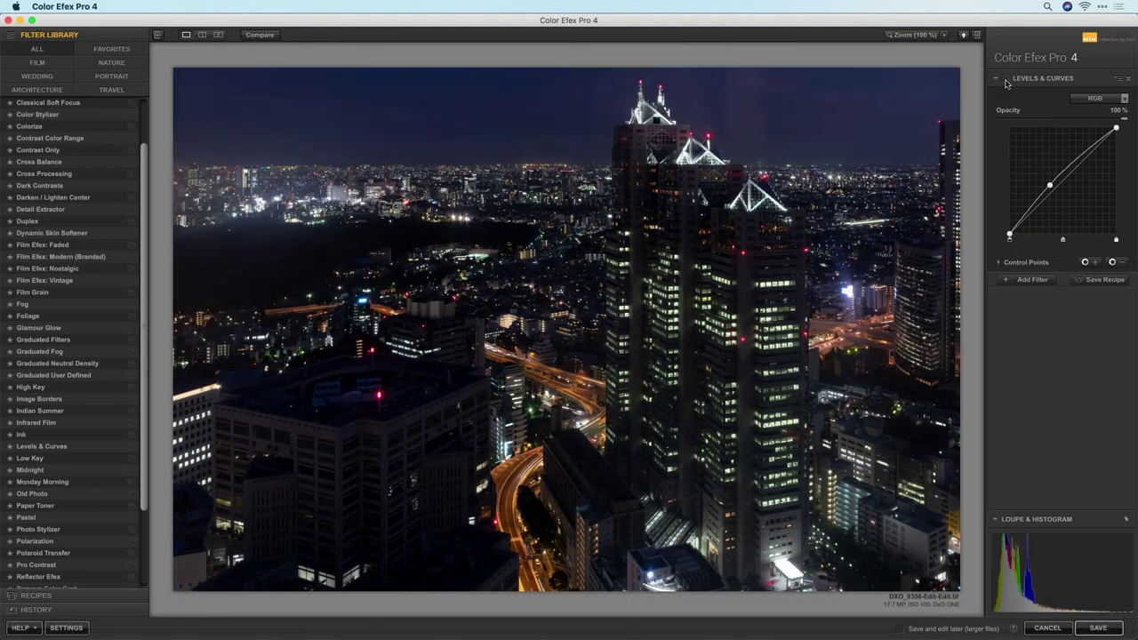
click(1006, 80)
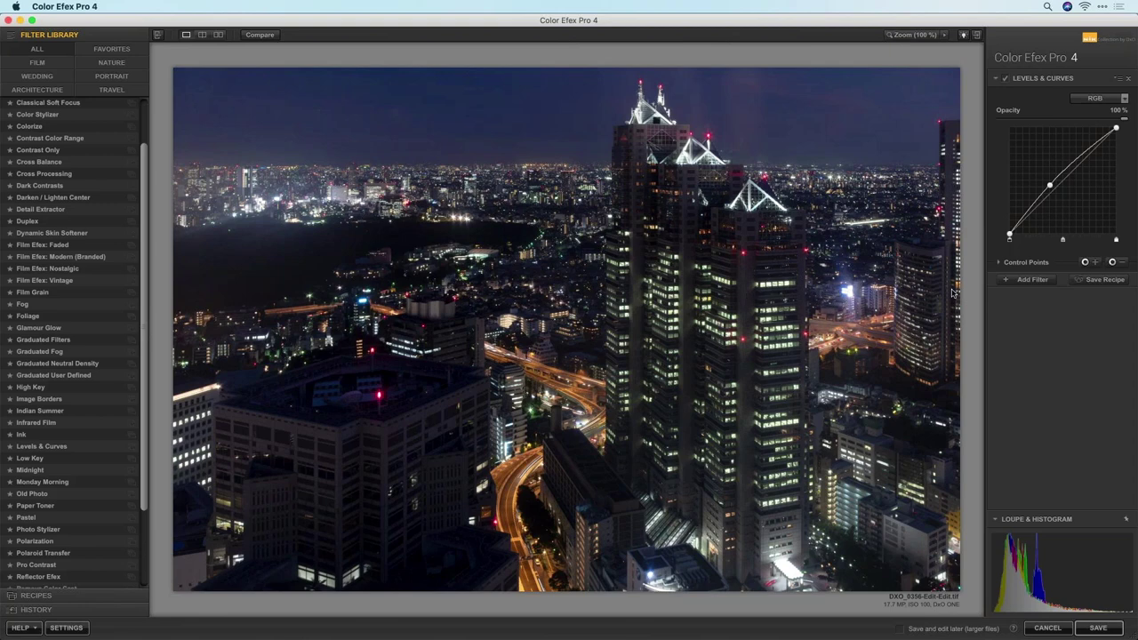
Step: Add a second filter and try Fog at 44% intensity, and replace it with Graduated Fog
click(1032, 280)
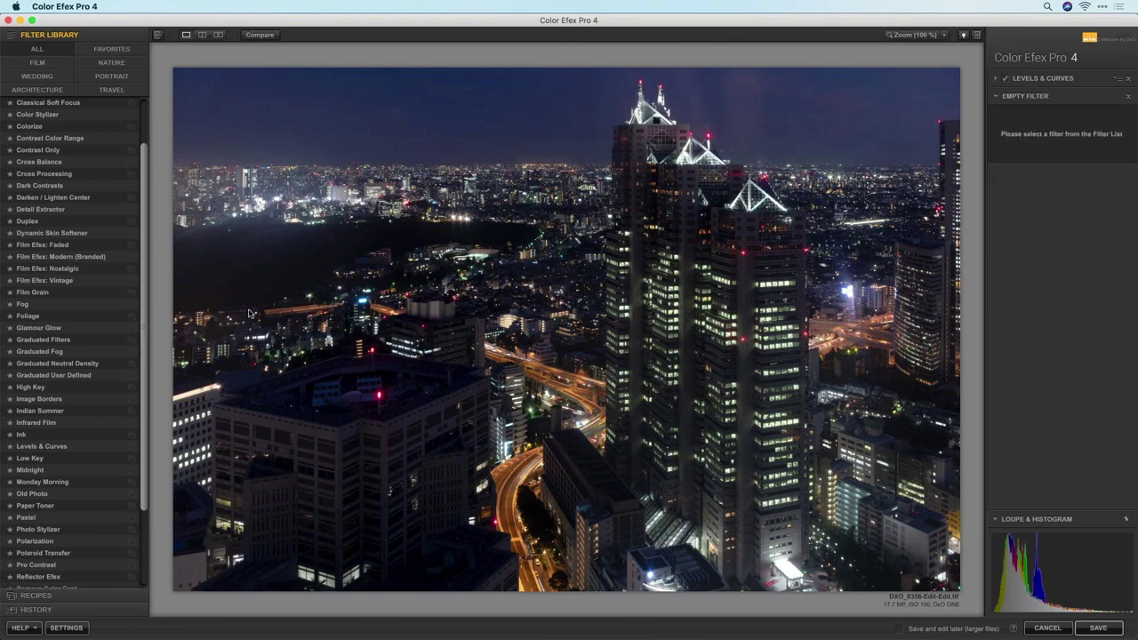
click(23, 304)
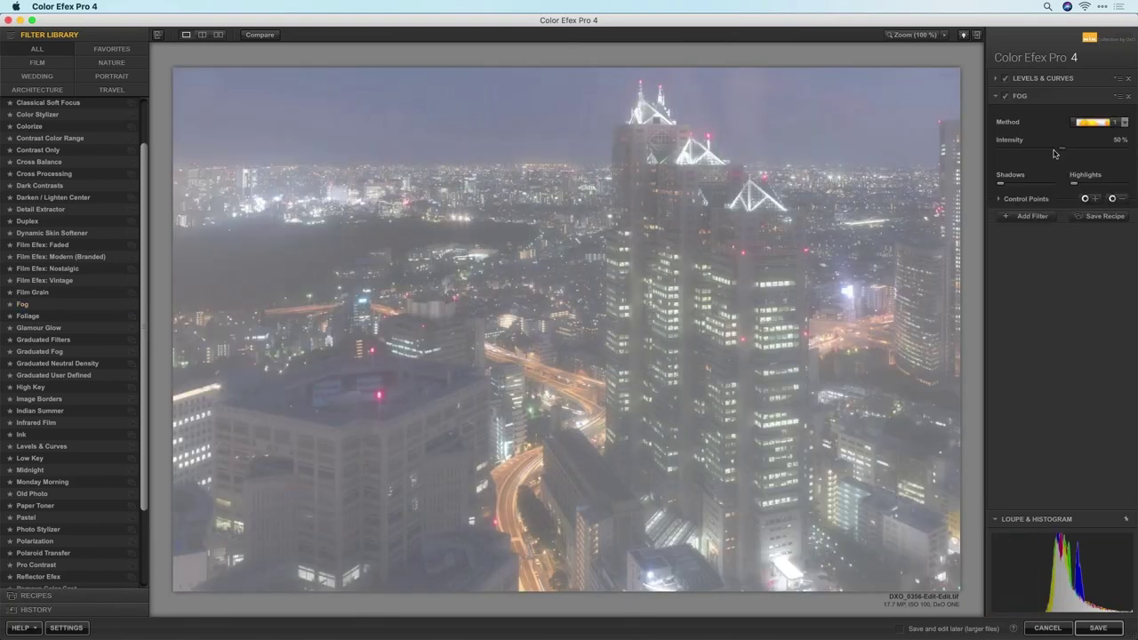
mouse_move(1054, 153)
mouse_down()
mouse_move(1021, 155)
mouse_move(1049, 154)
mouse_up()
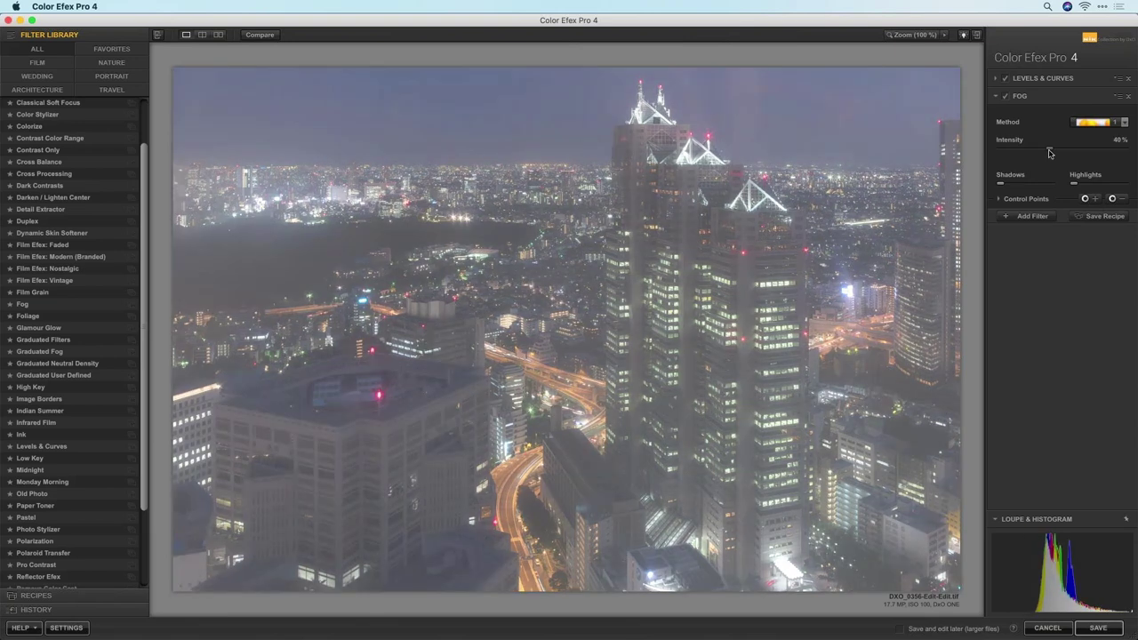
drag(1049, 153, 1054, 153)
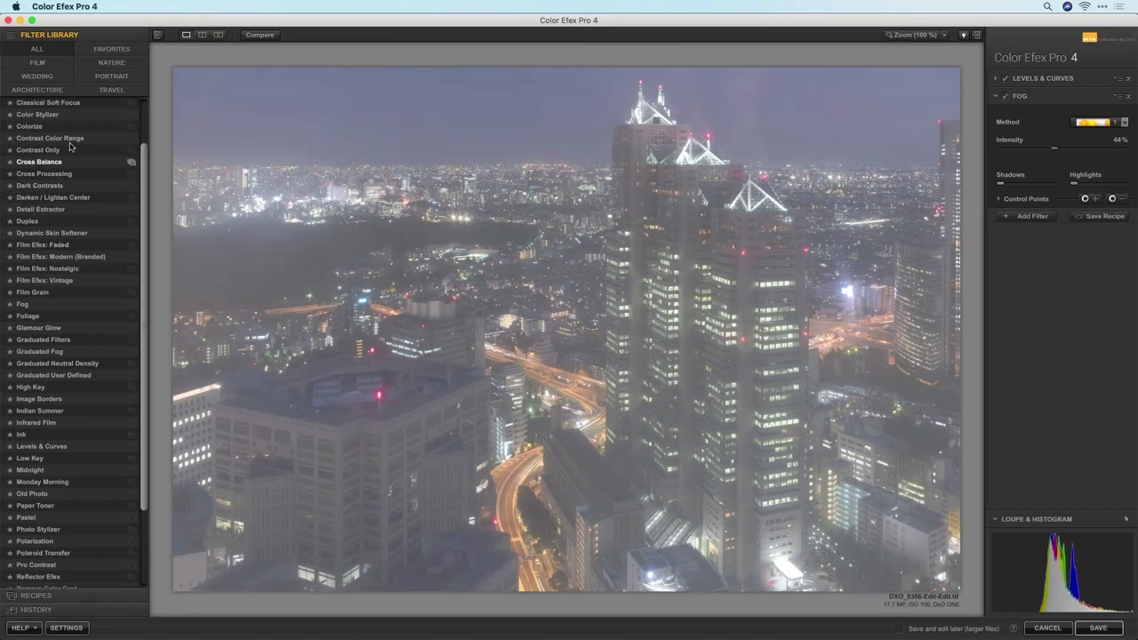
click(50, 352)
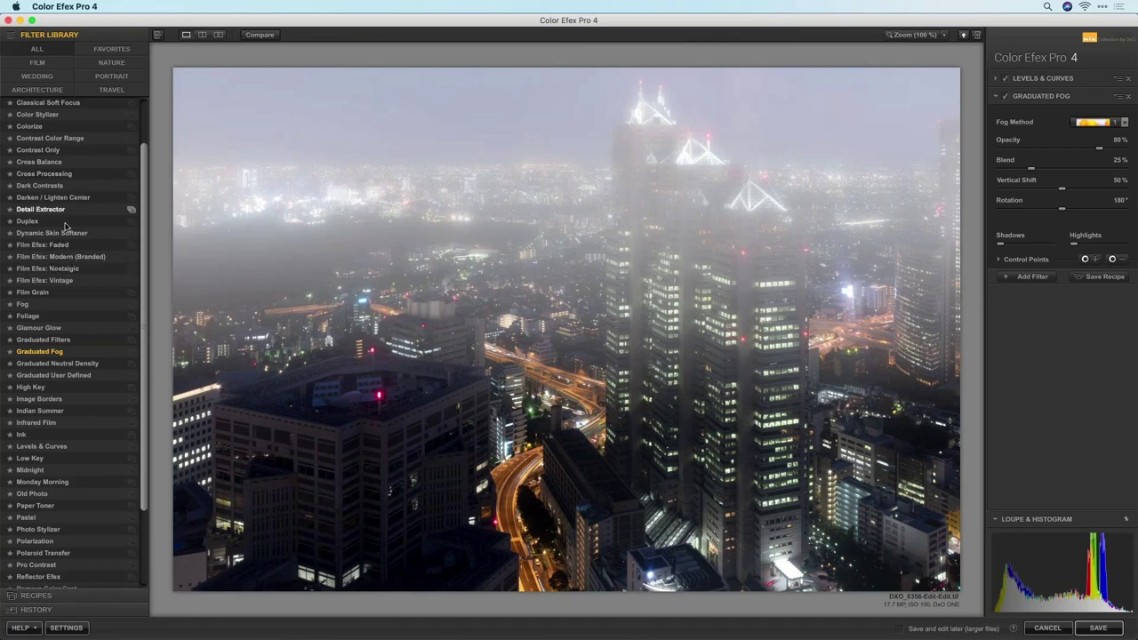
Step: Apply Glamour Glow with Glow 92%, Saturation 49% and Glow Warmth 30%, and preview the photo with and without it
click(53, 329)
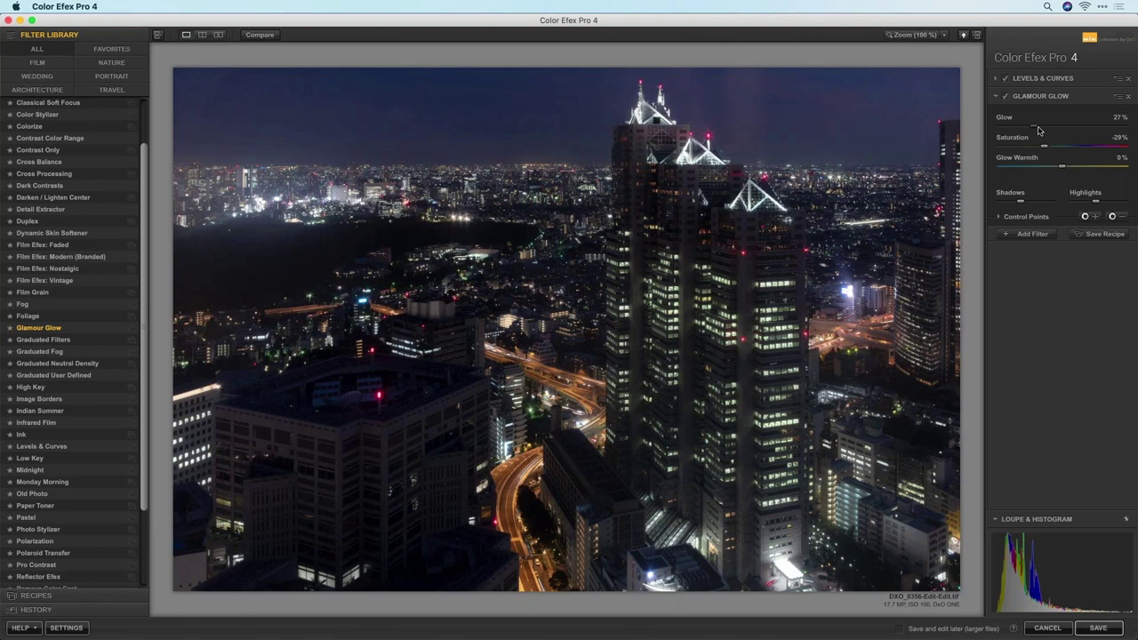
drag(1040, 129, 1077, 167)
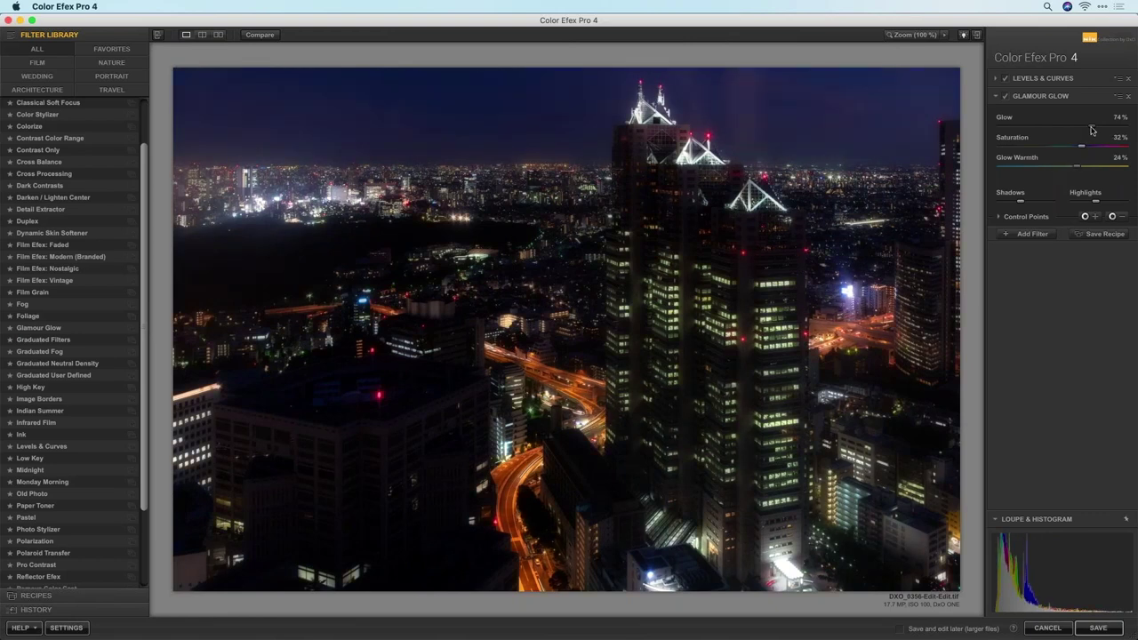
mouse_move(1099, 129)
mouse_down()
mouse_move(1115, 130)
mouse_move(1096, 149)
mouse_up()
click(1080, 168)
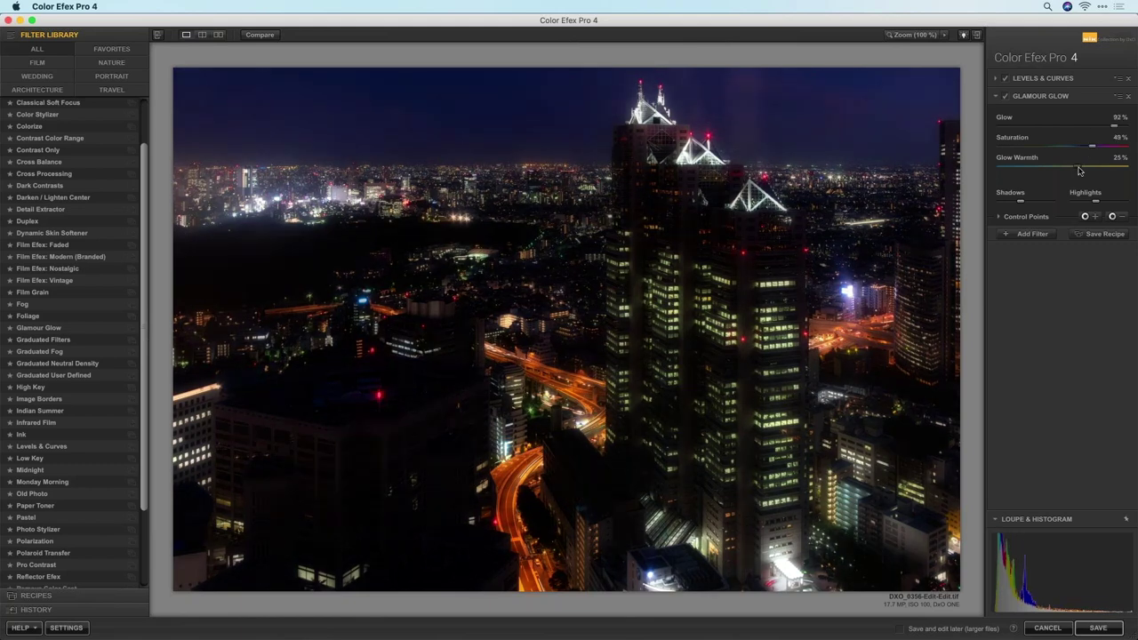
click(1079, 168)
click(1005, 96)
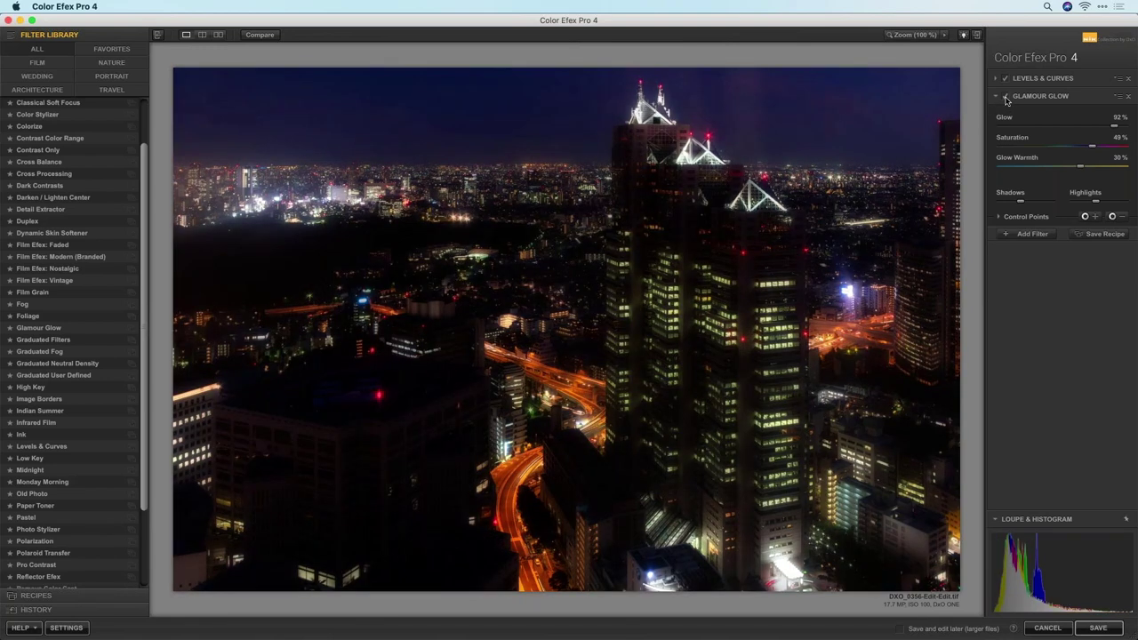
Step: Raise the midtones of the Levels & Curves filter above Glamour Glow, and remove that filter from the stack
click(1040, 79)
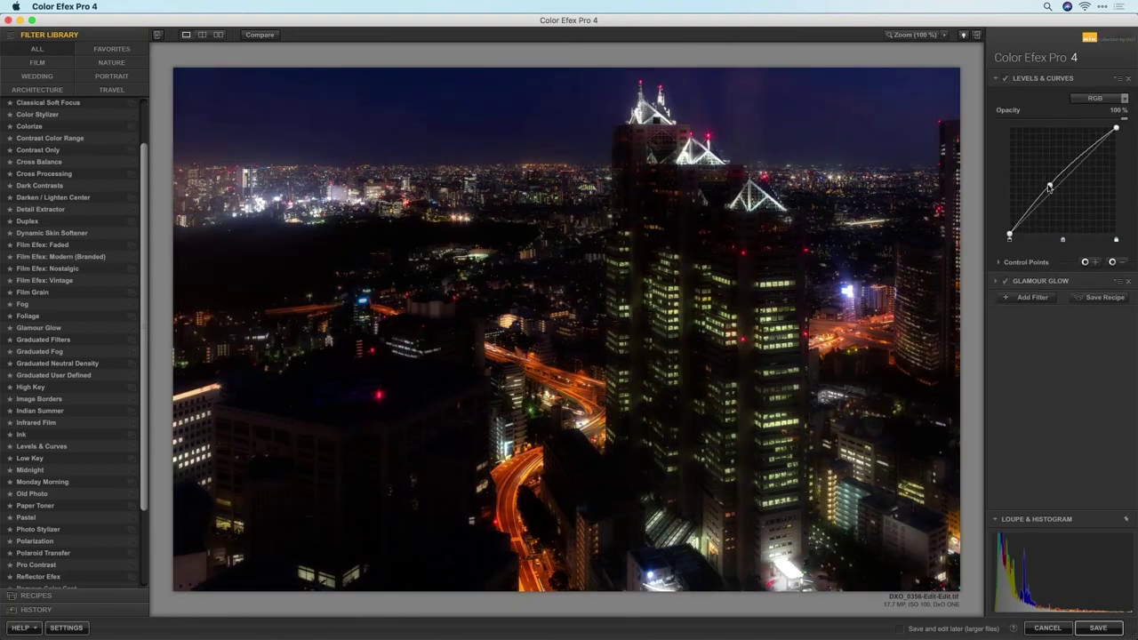
drag(1048, 184, 1047, 170)
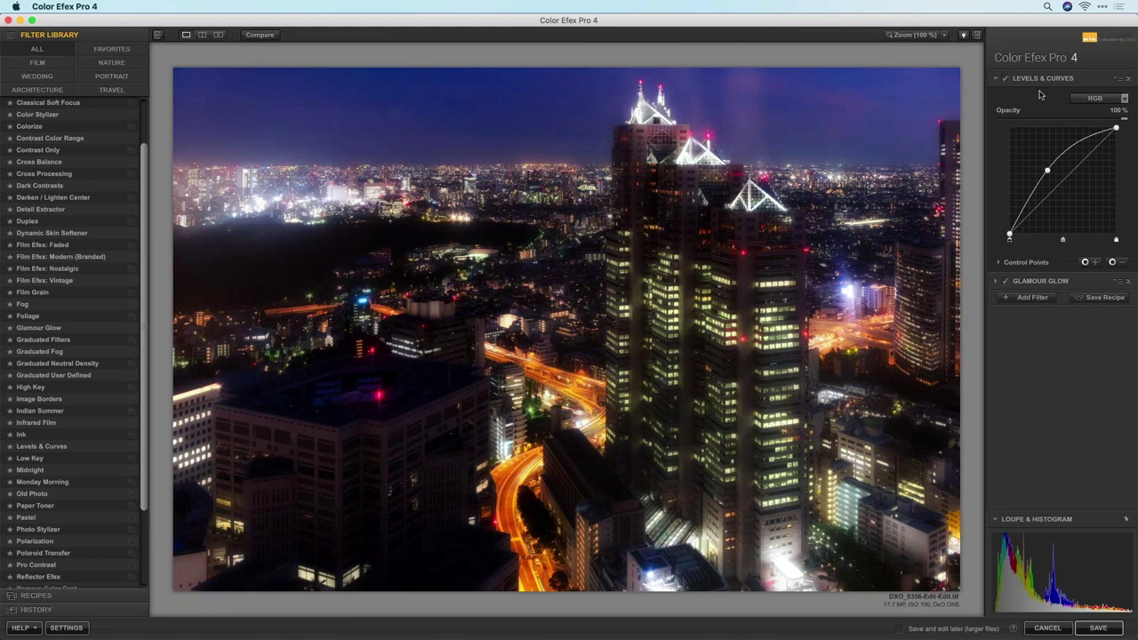
click(1127, 80)
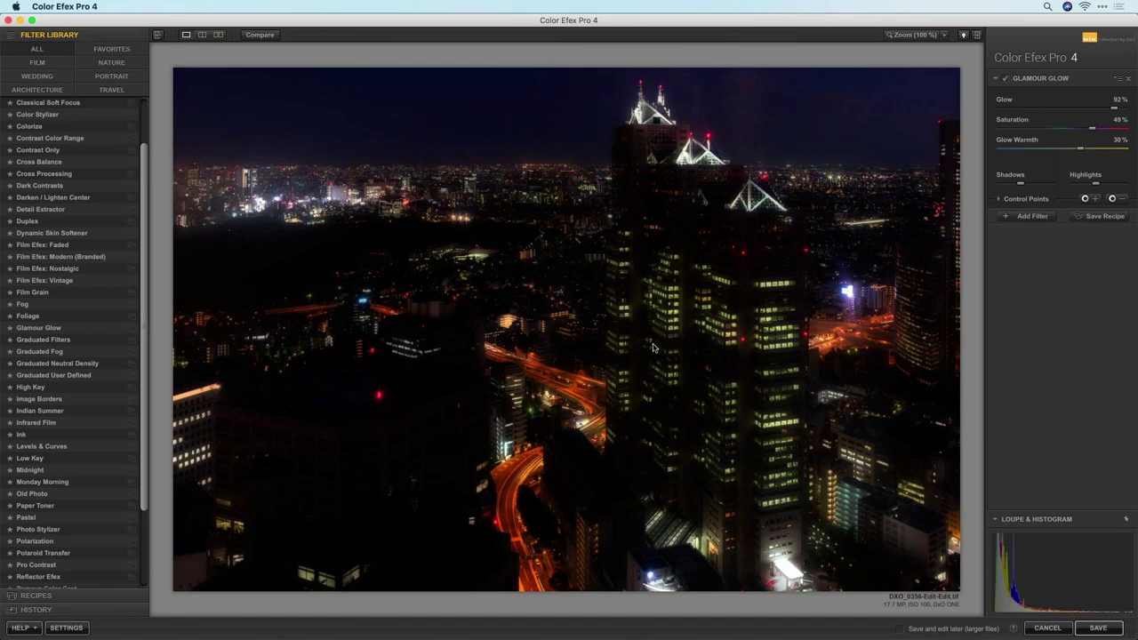
Step: Add a Levels & Curves filter after Glamour Glow and strongly raise the midtones of its RGB curve
click(1027, 218)
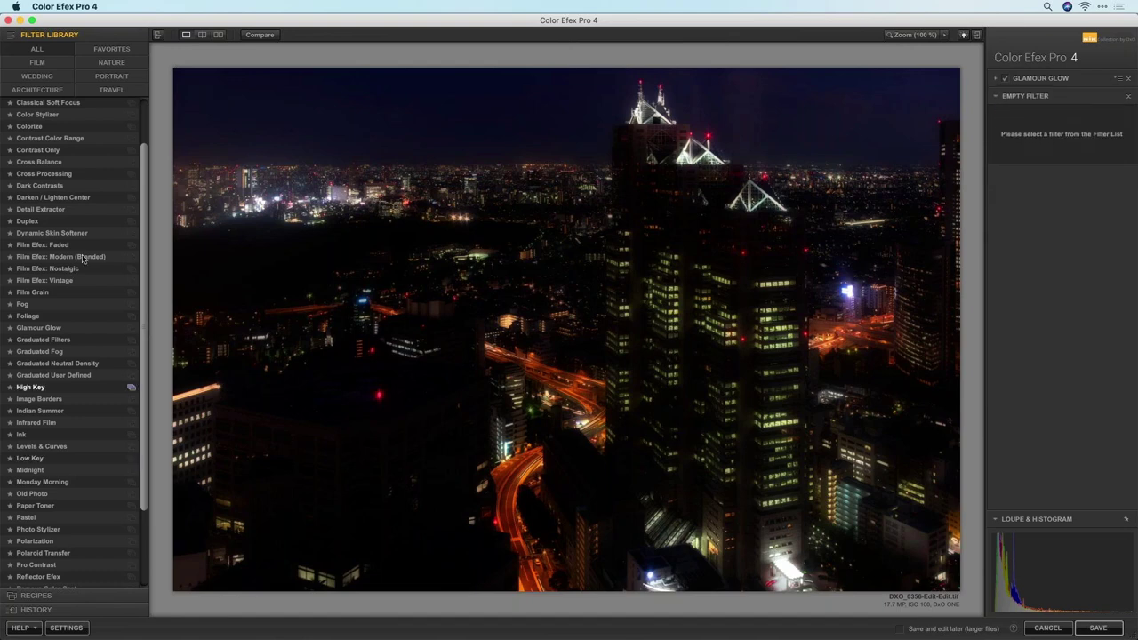
scroll(63, 460, up, 1)
scroll(63, 461, up, 4)
click(53, 505)
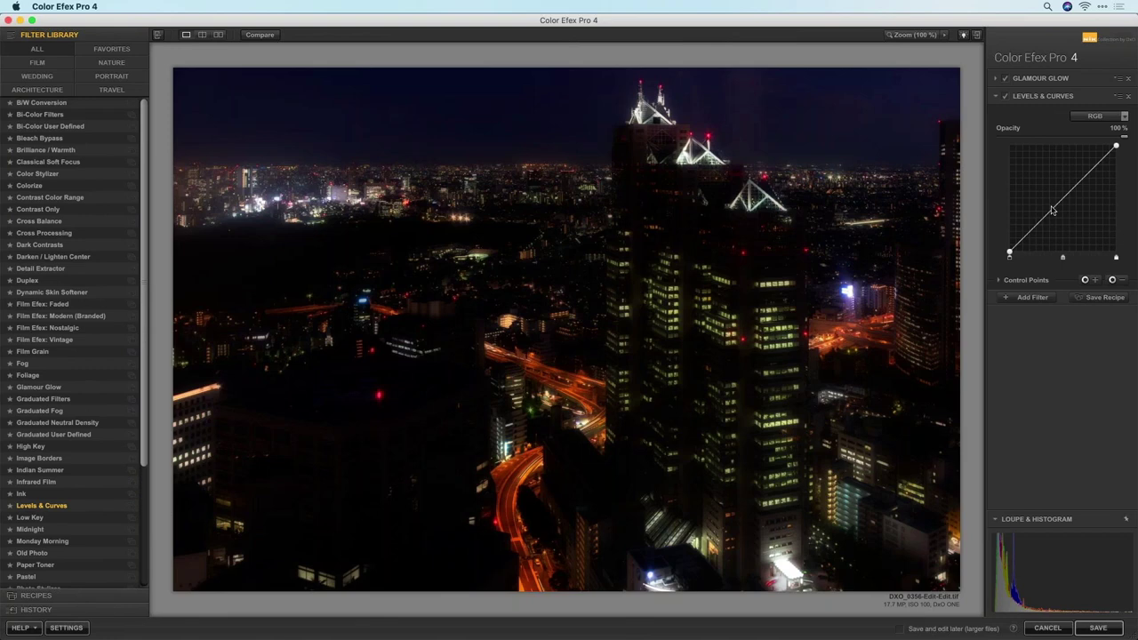
drag(1050, 208, 1043, 188)
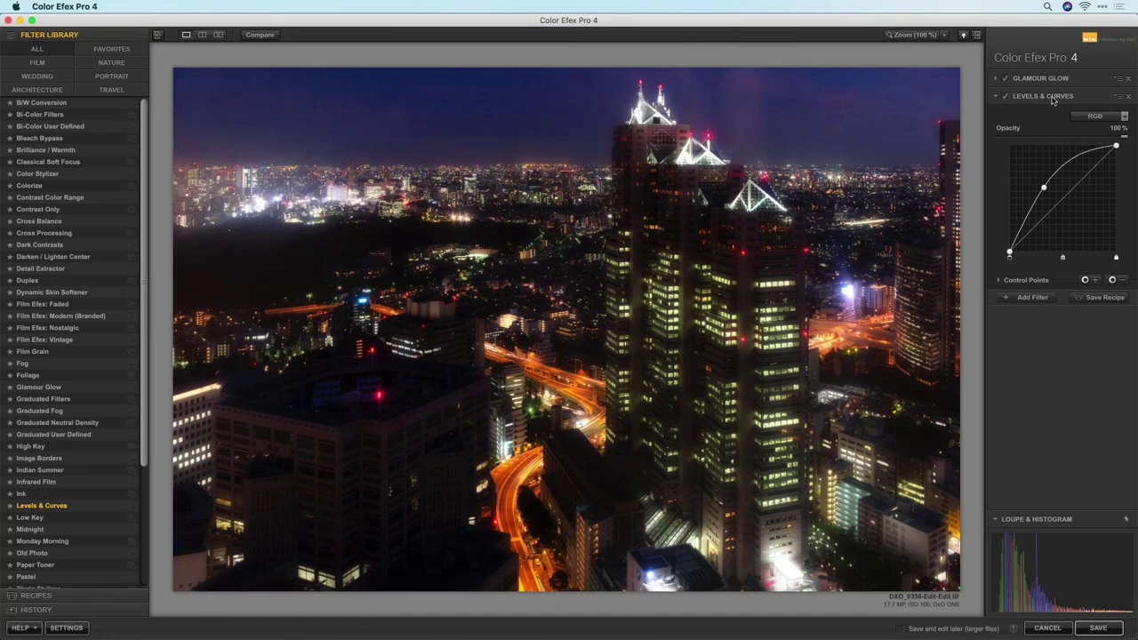
Step: Reorder the filters so Levels & Curves comes before Glamour Glow, switching back once to compare both orders
drag(1052, 96, 1049, 76)
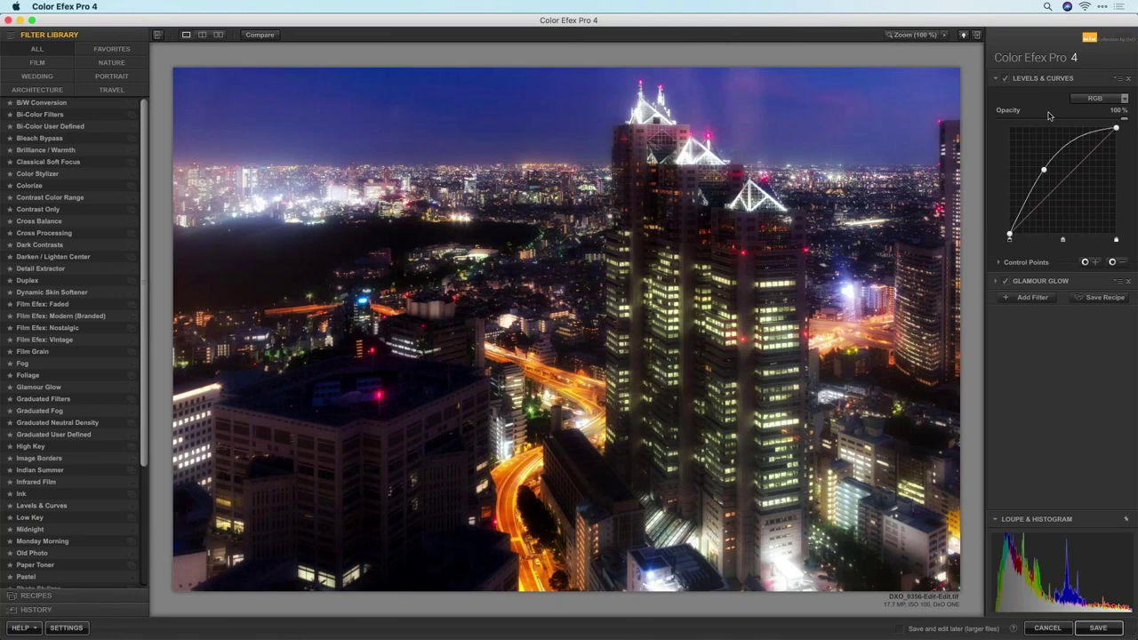
key(super+z)
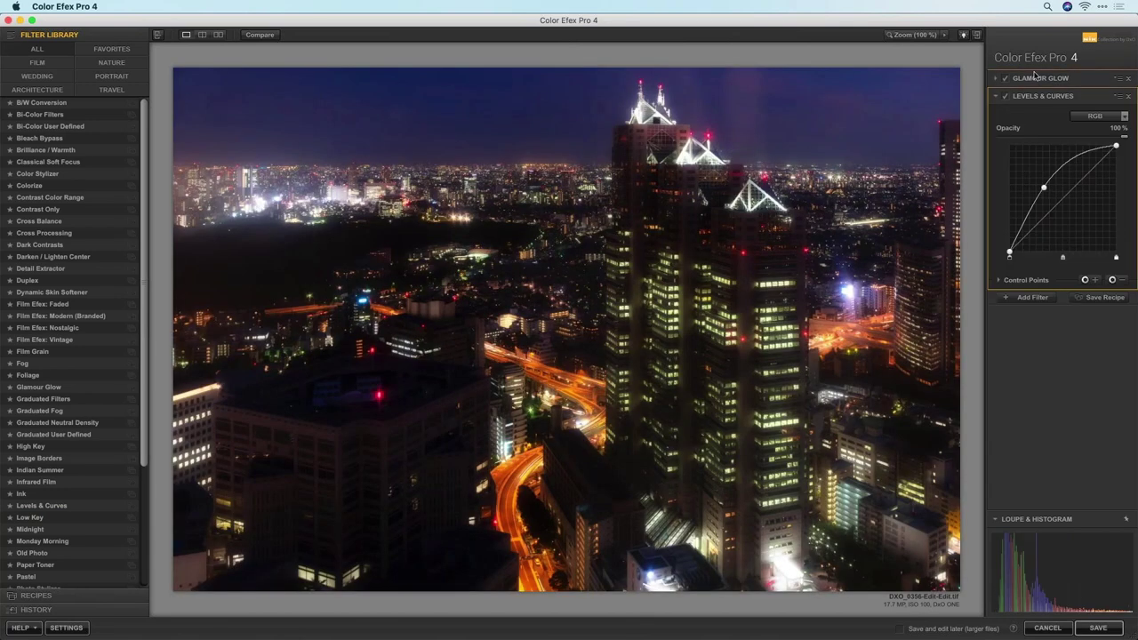
drag(1040, 95, 1036, 77)
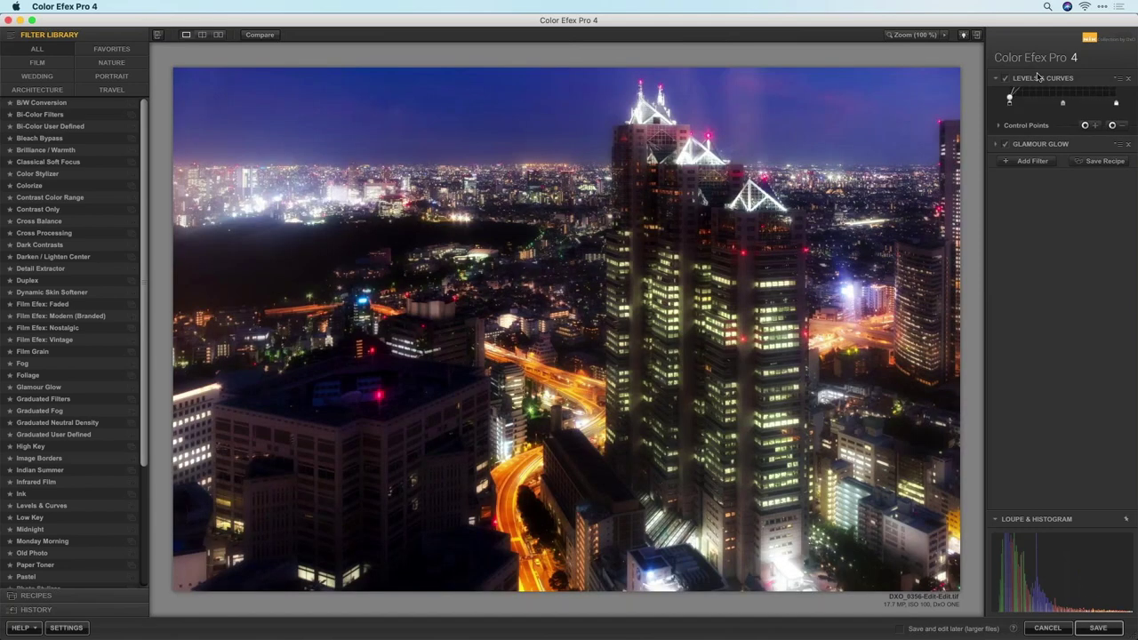
click(1036, 78)
Step: Reshape the Levels & Curves RGB curve by shifting its control point toward the shadows to brighten the dark areas
drag(1045, 197, 1042, 181)
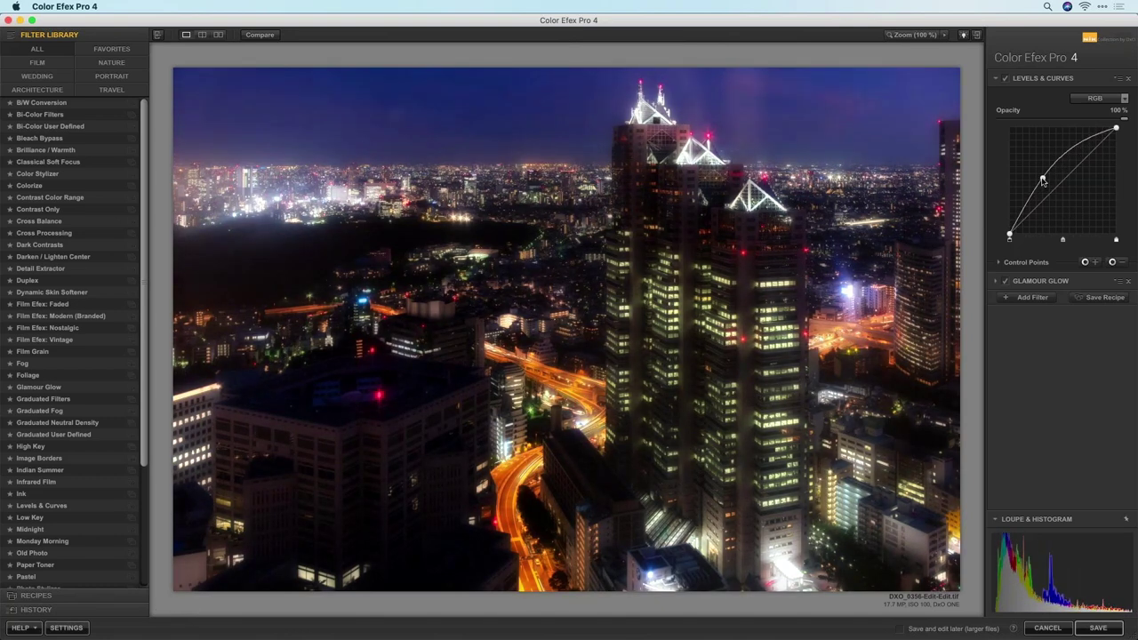
drag(1043, 180, 1041, 178)
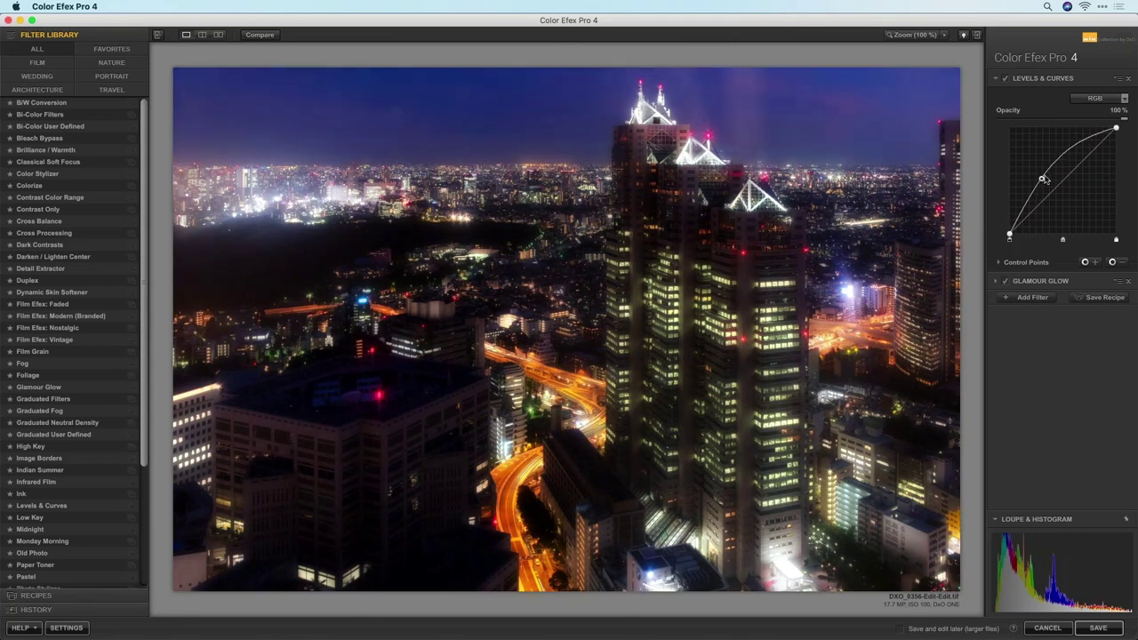
drag(1042, 180, 1030, 192)
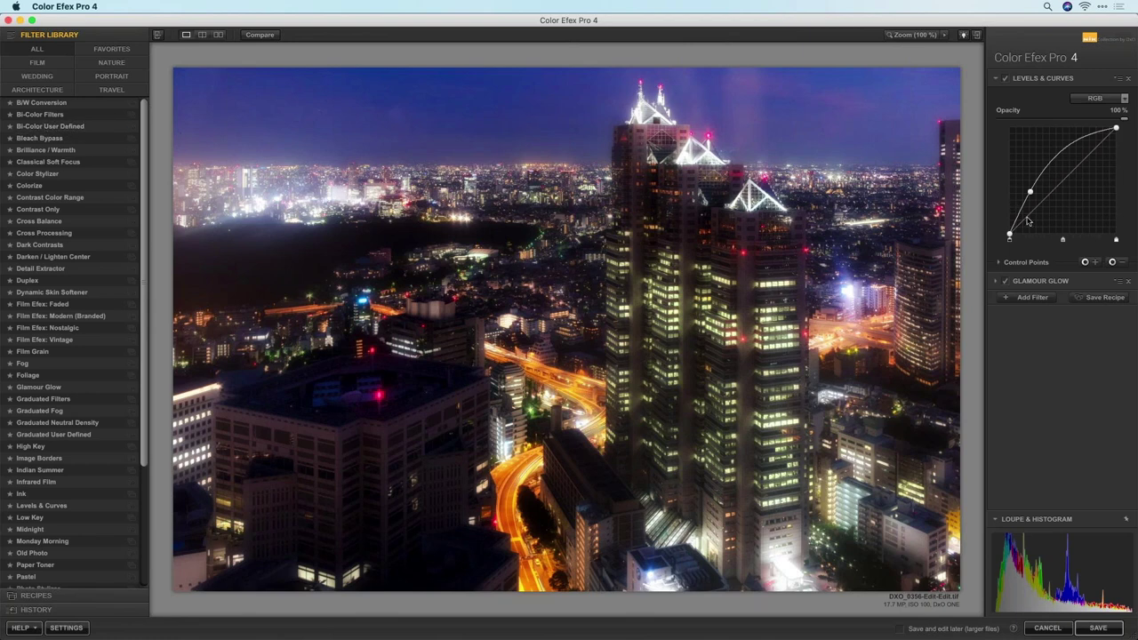
Step: Add a Bi-Color User Defined filter, making its upper color a more violet blue with red 41 and its lower color a stronger orange
click(1031, 299)
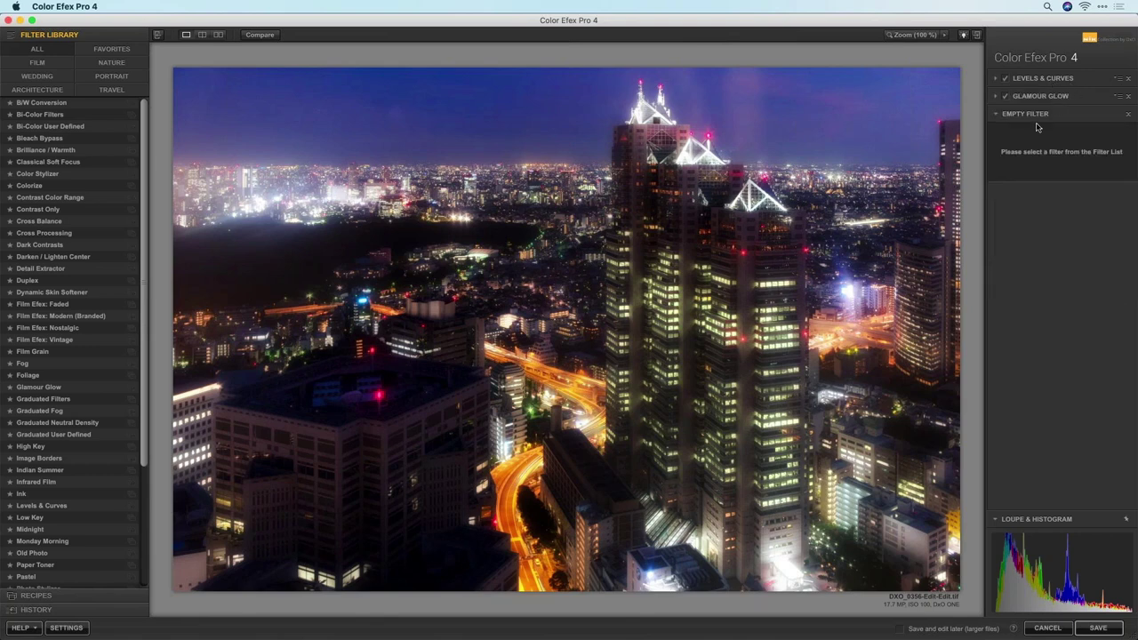
click(66, 131)
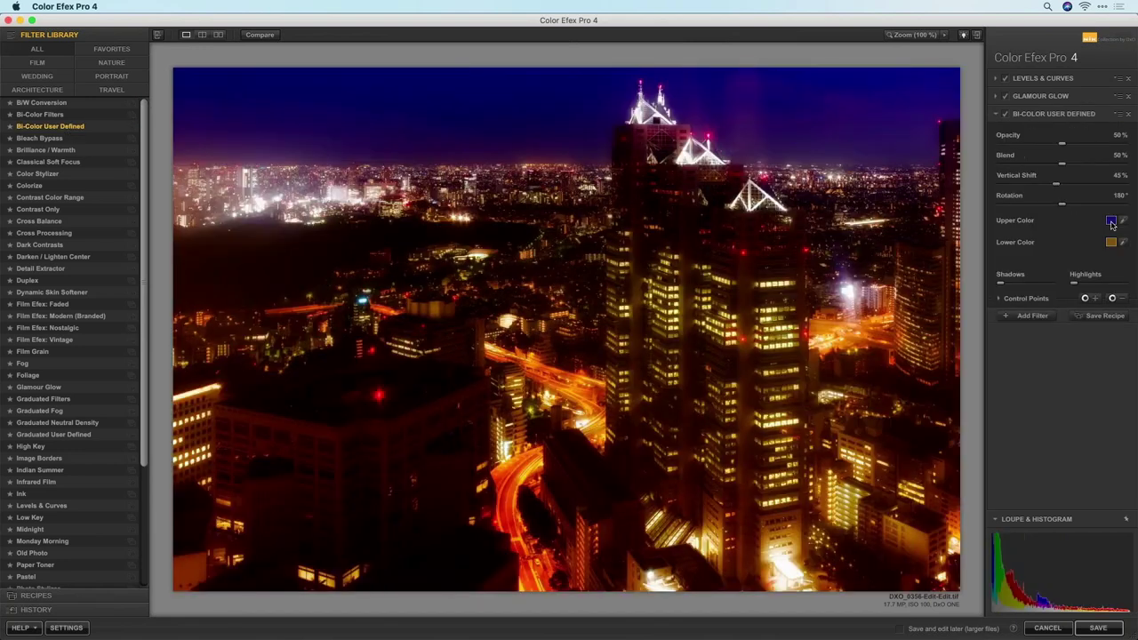
click(1112, 221)
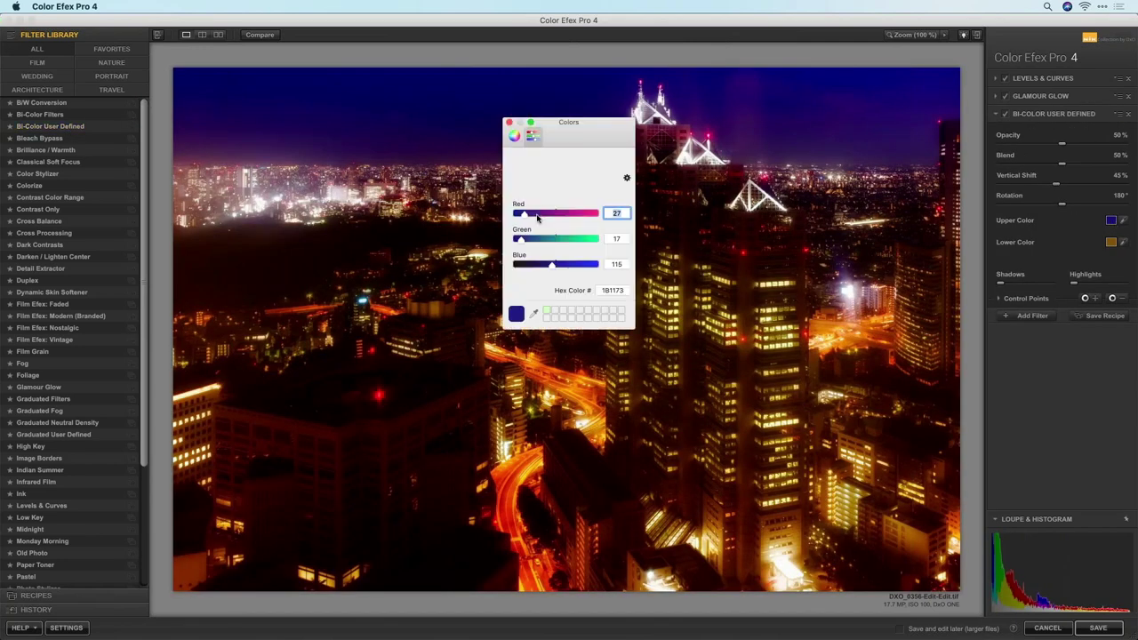
mouse_move(537, 218)
mouse_down()
mouse_move(550, 214)
mouse_move(528, 214)
mouse_up()
drag(546, 263, 557, 264)
click(787, 194)
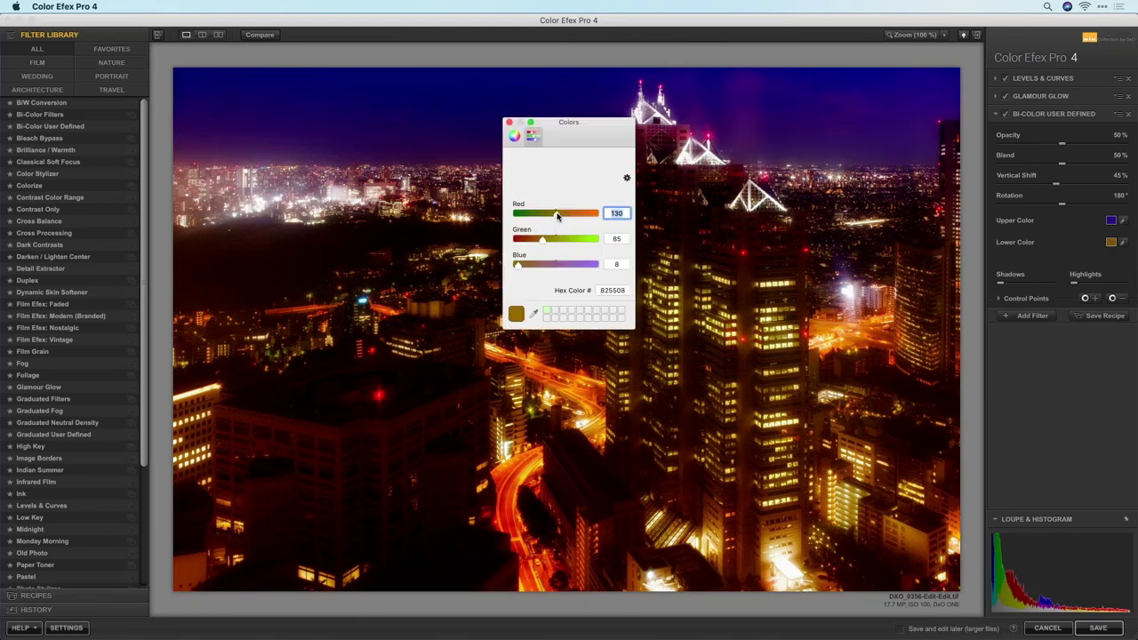
drag(557, 216, 571, 216)
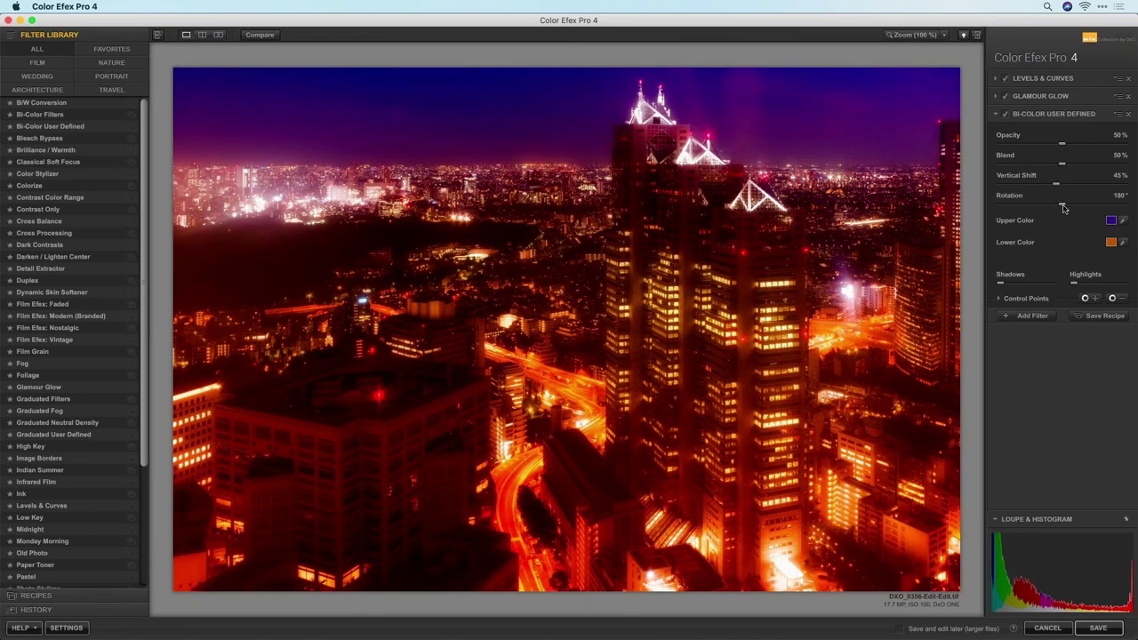
Step: Set the Bi-Color filter's vertical shift to 49% while judging it at 100% opacity, and lower the opacity to 30%
drag(1062, 143, 1064, 143)
drag(1120, 147, 1129, 148)
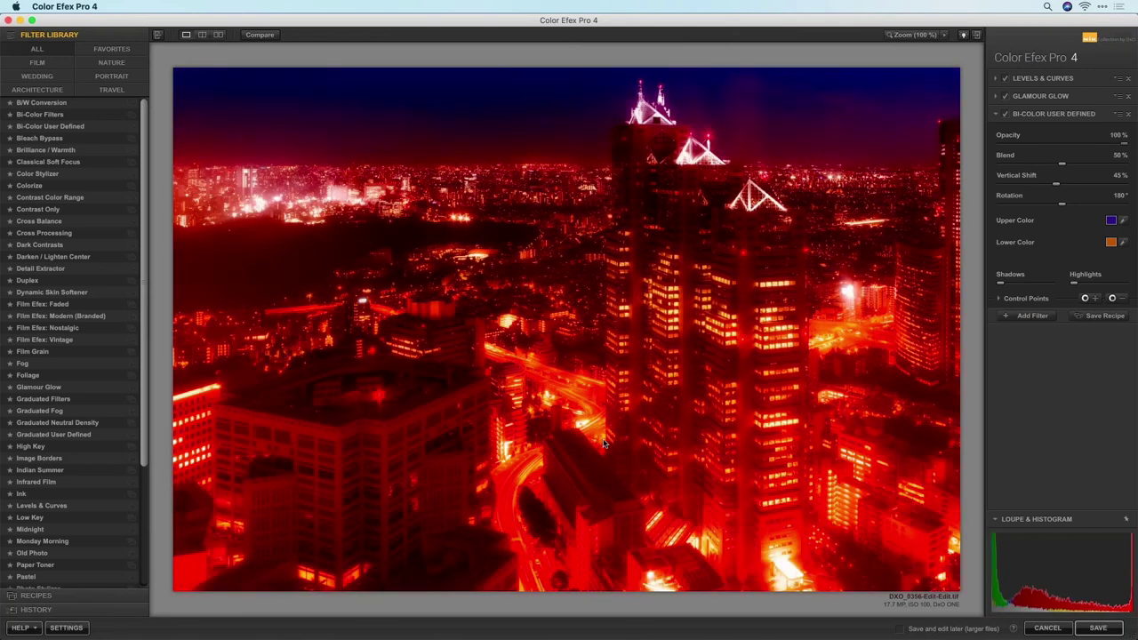
mouse_move(1057, 185)
mouse_down()
mouse_move(1078, 186)
mouse_move(1061, 191)
mouse_up()
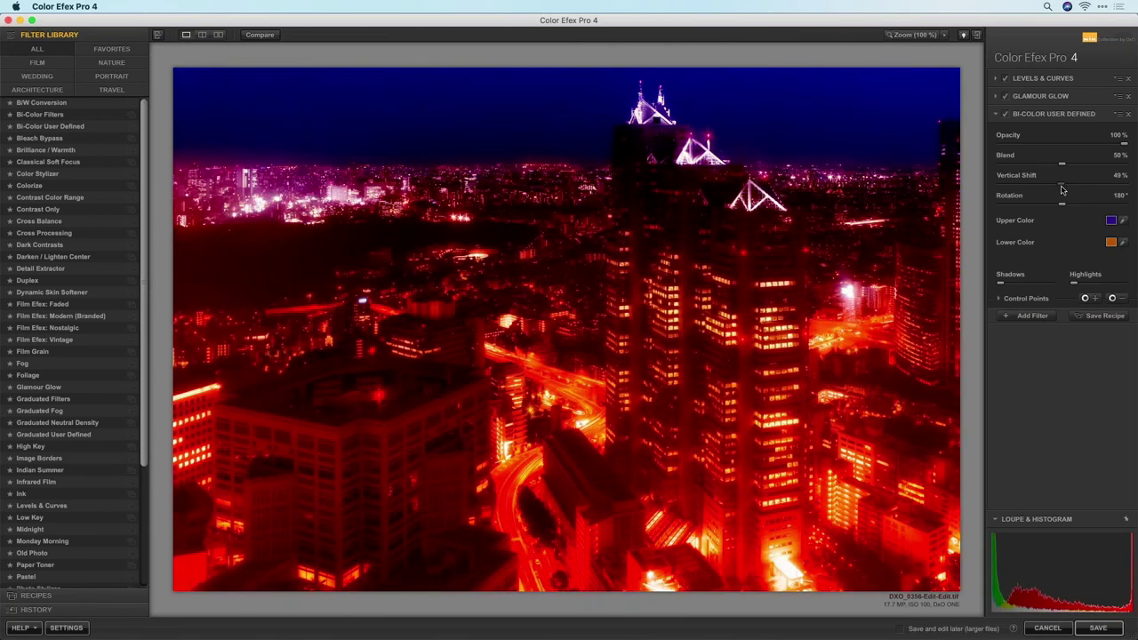
drag(1122, 143, 1098, 151)
drag(1087, 154, 1034, 149)
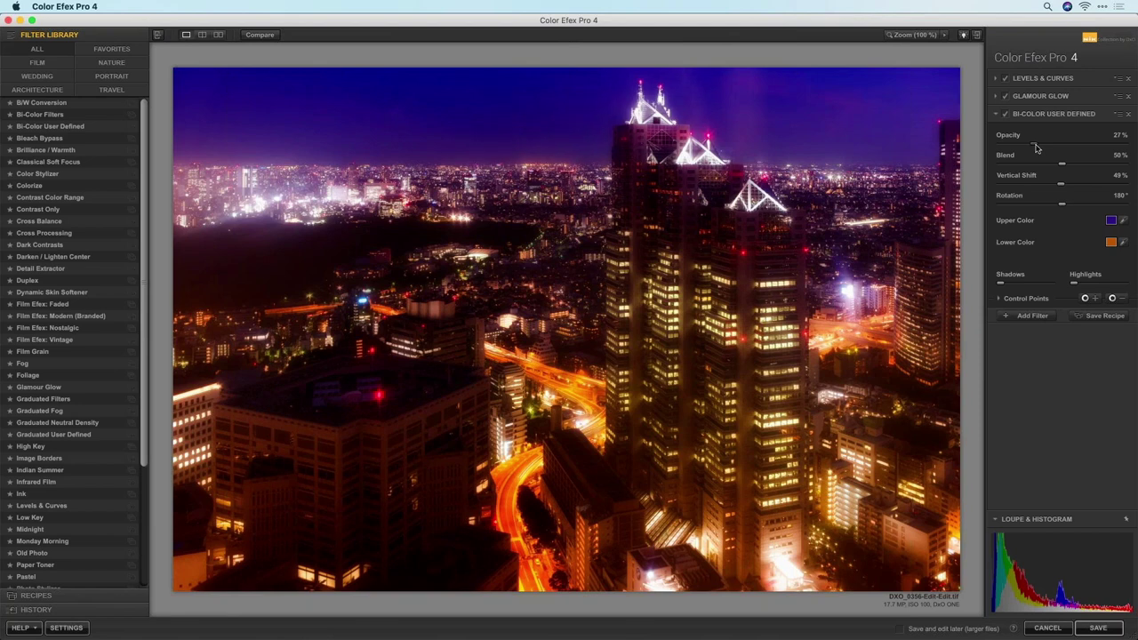
drag(1035, 149, 1037, 149)
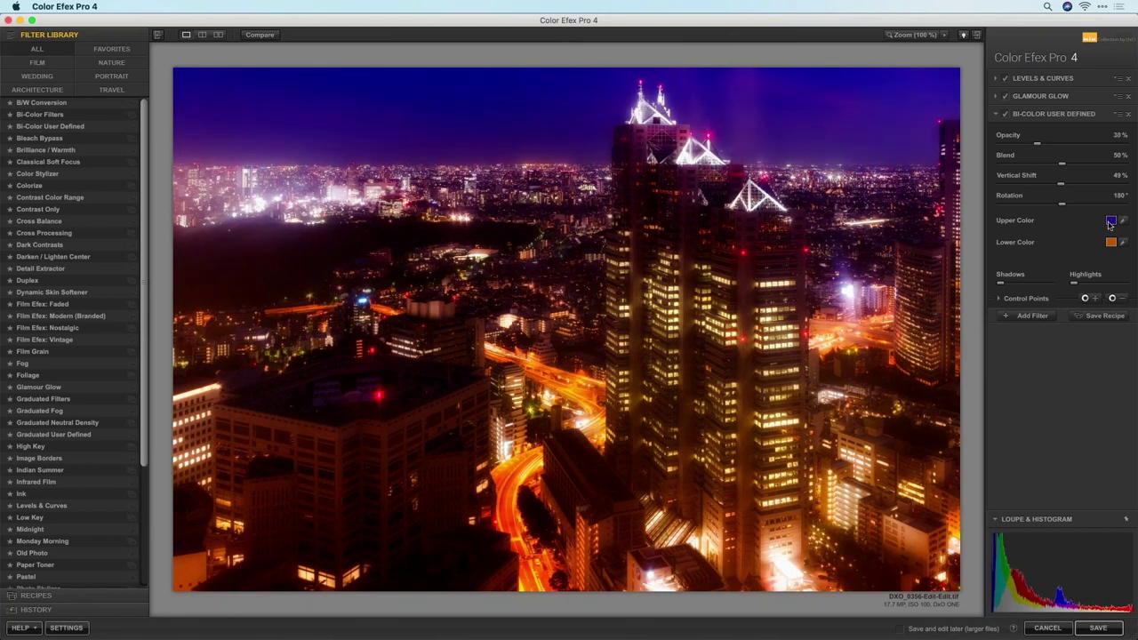
Step: Darken the Bi-Color upper color by lowering its blue value to 65, and reduce the filter's opacity to 18%
click(1107, 241)
drag(555, 265, 535, 269)
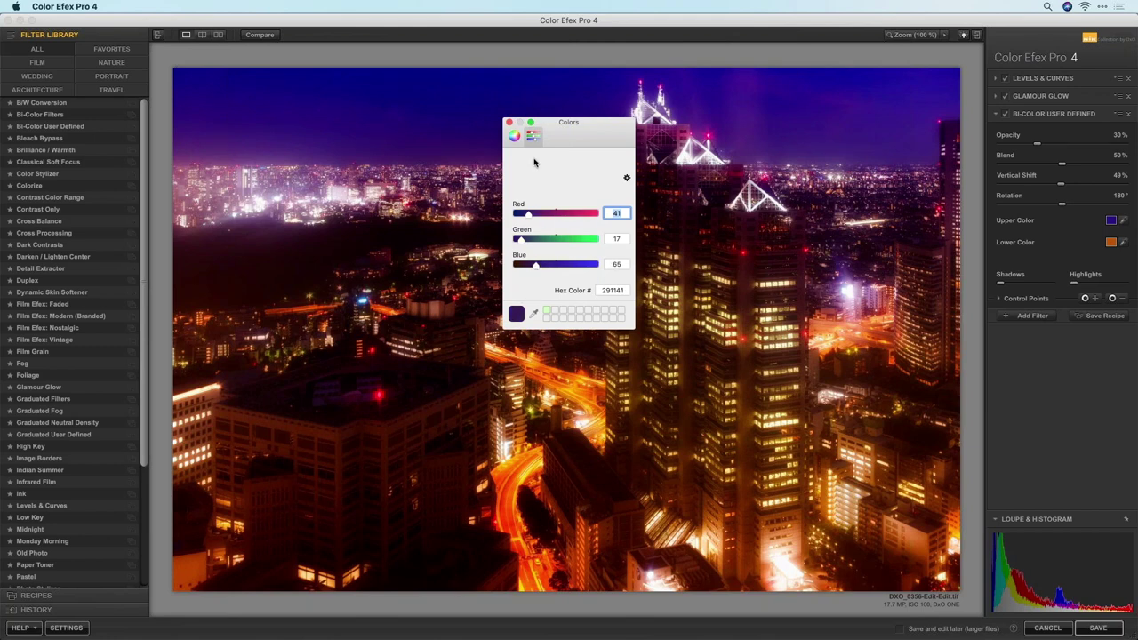
click(508, 122)
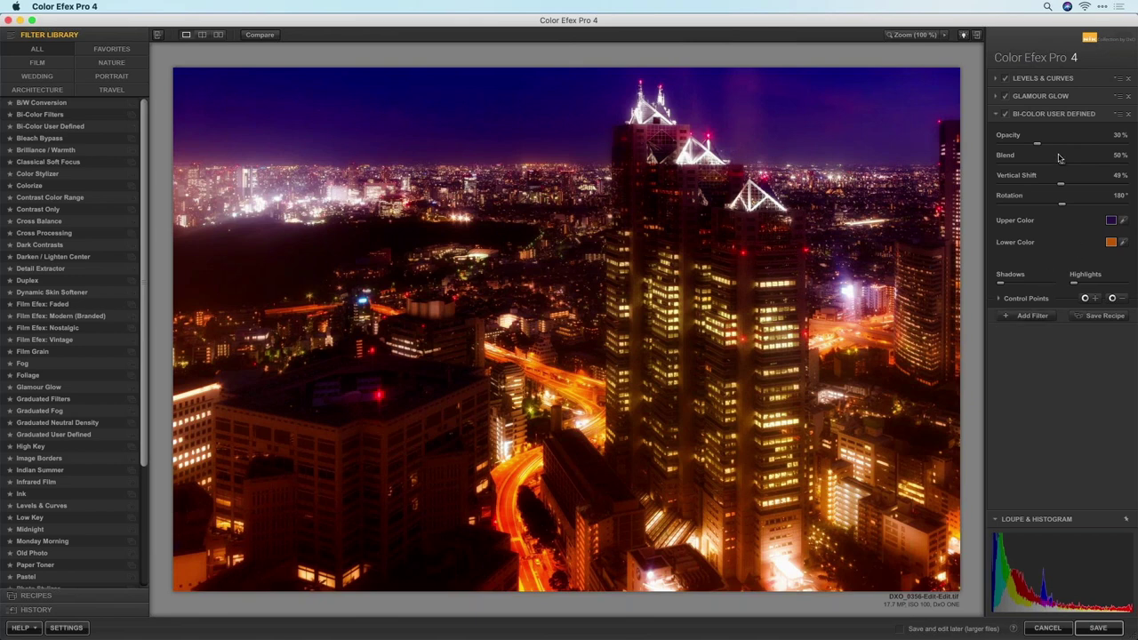
drag(1038, 144, 1023, 150)
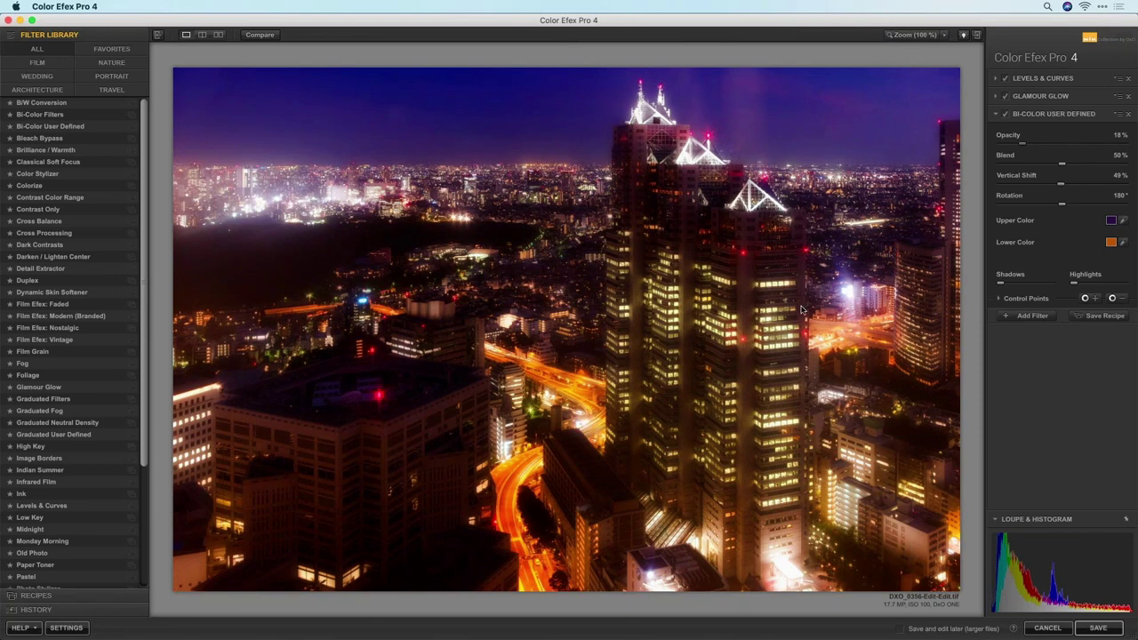
Step: Add a second Levels & Curves filter after Bi-Color User Defined and pull its RGB curve down in the highlights to darken the image
click(1032, 317)
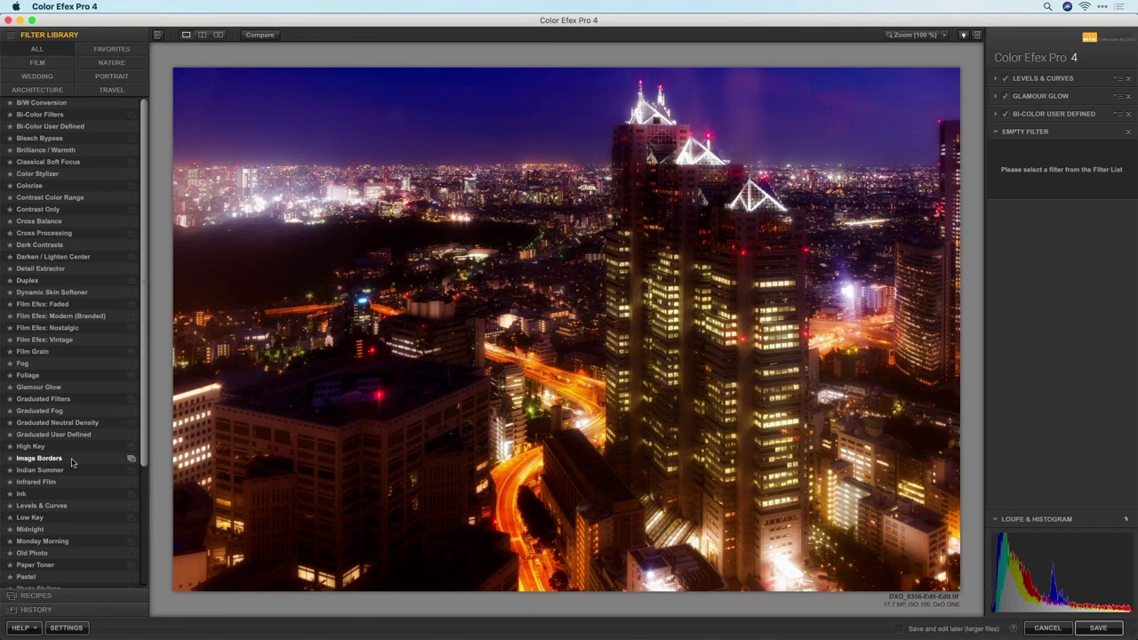
scroll(71, 459, down, 5)
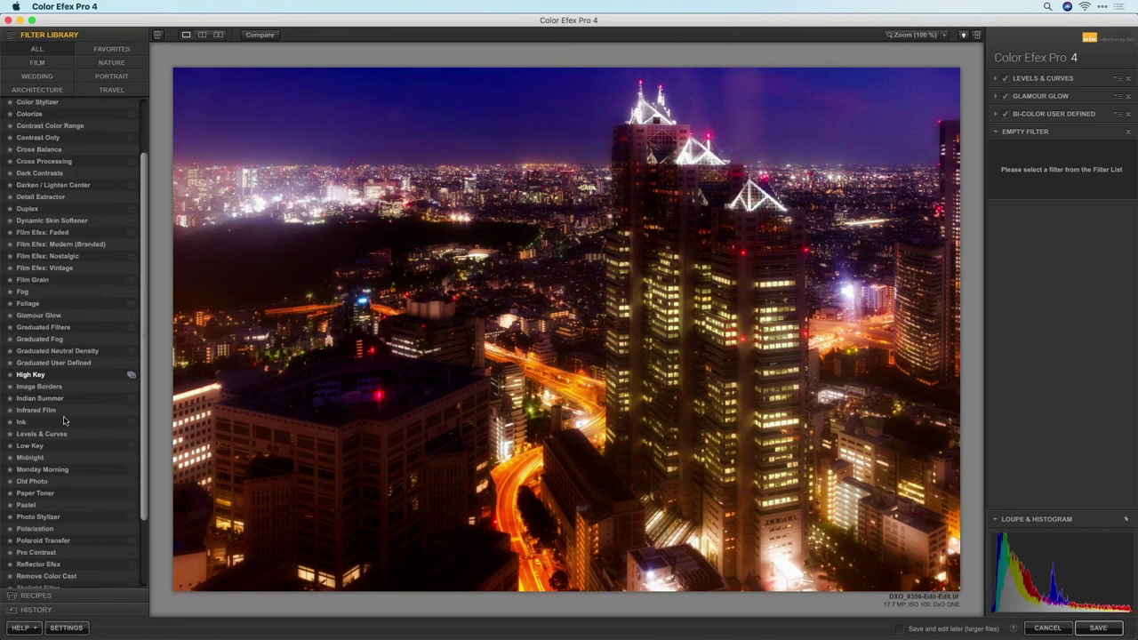
click(61, 346)
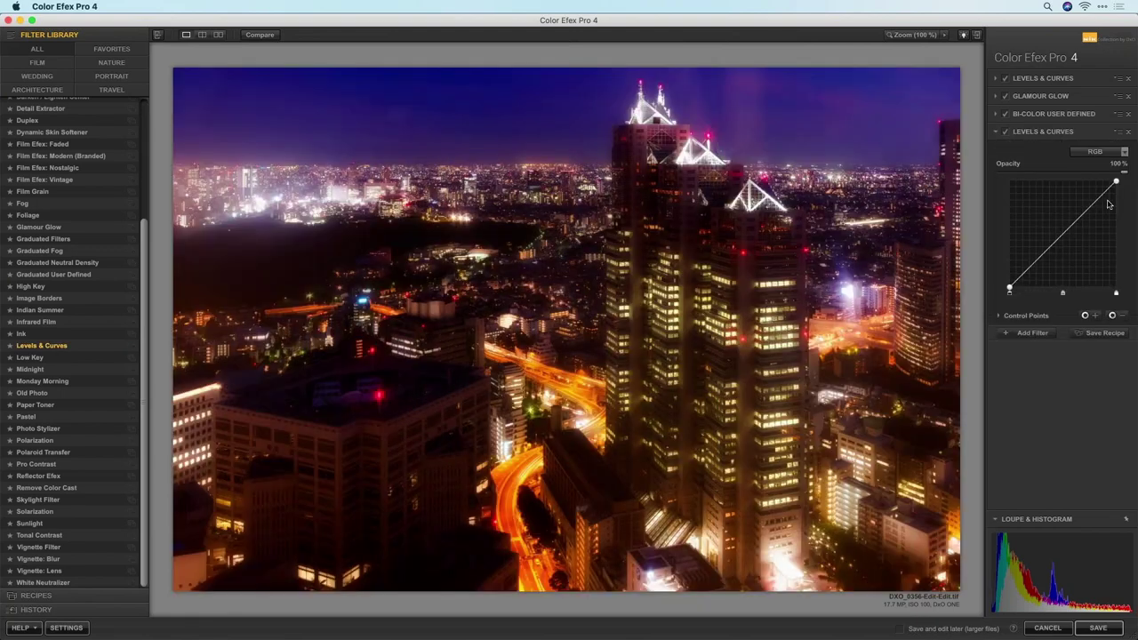
drag(1097, 211, 1097, 216)
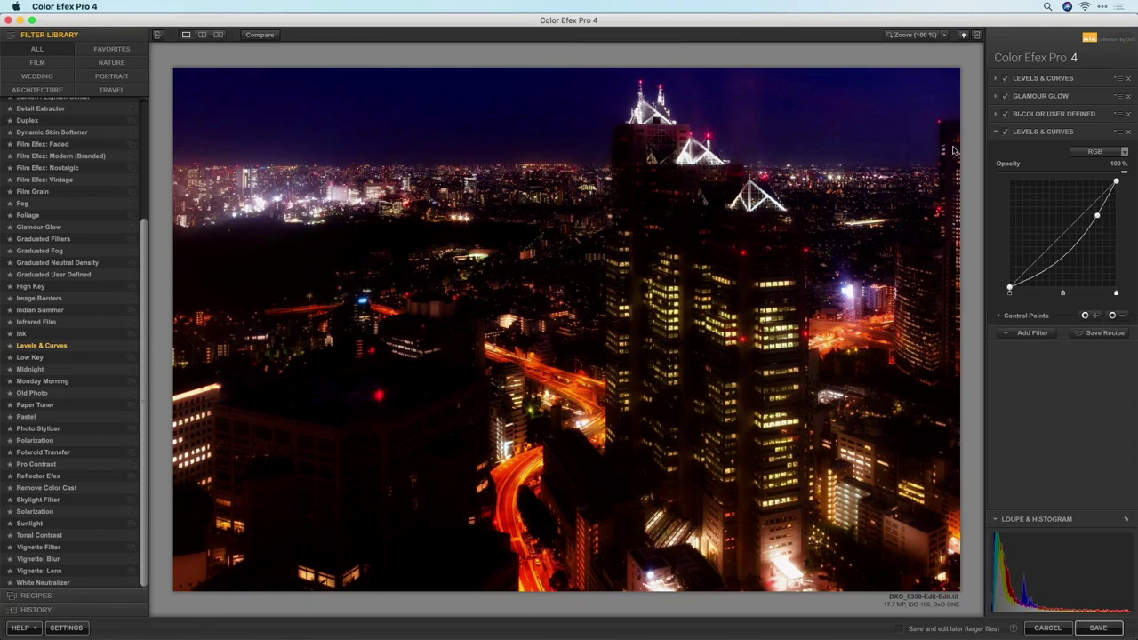
Step: Place a control point in the upper-left sky for this Levels & Curves filter, show its mask and reduce its size to 23%
click(1086, 316)
click(352, 115)
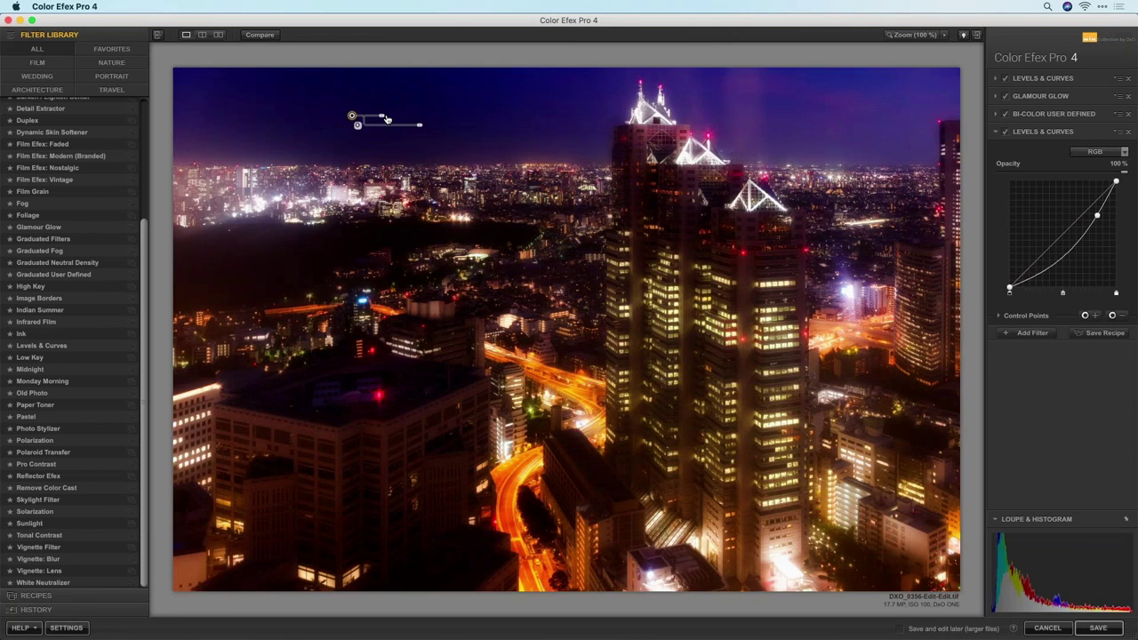
drag(386, 118, 348, 110)
click(998, 316)
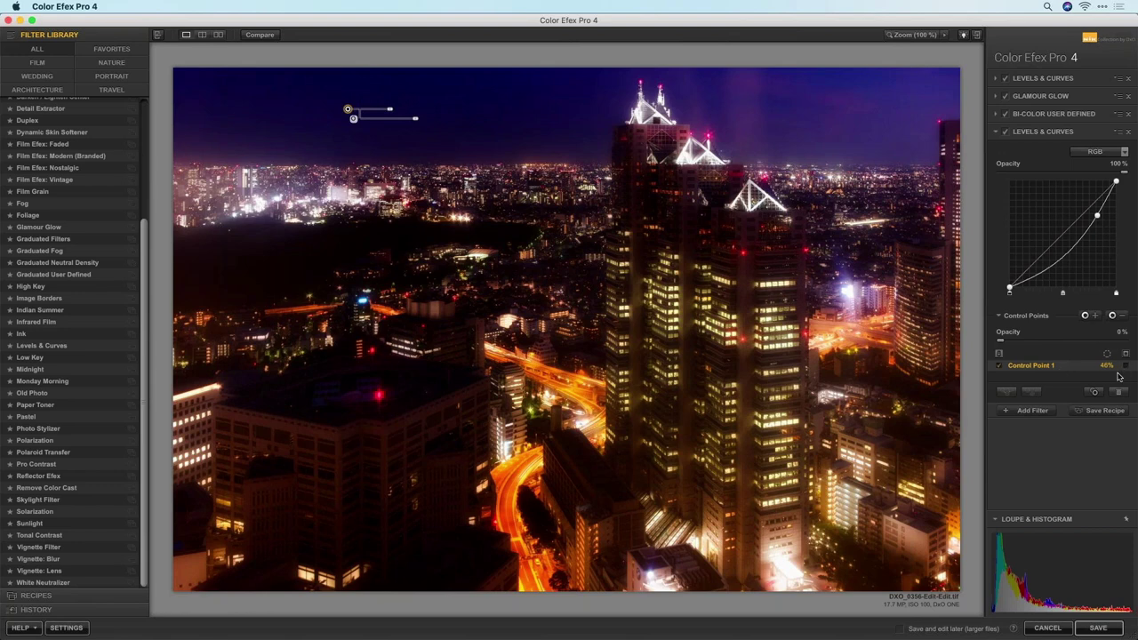
click(1125, 366)
drag(346, 107, 275, 80)
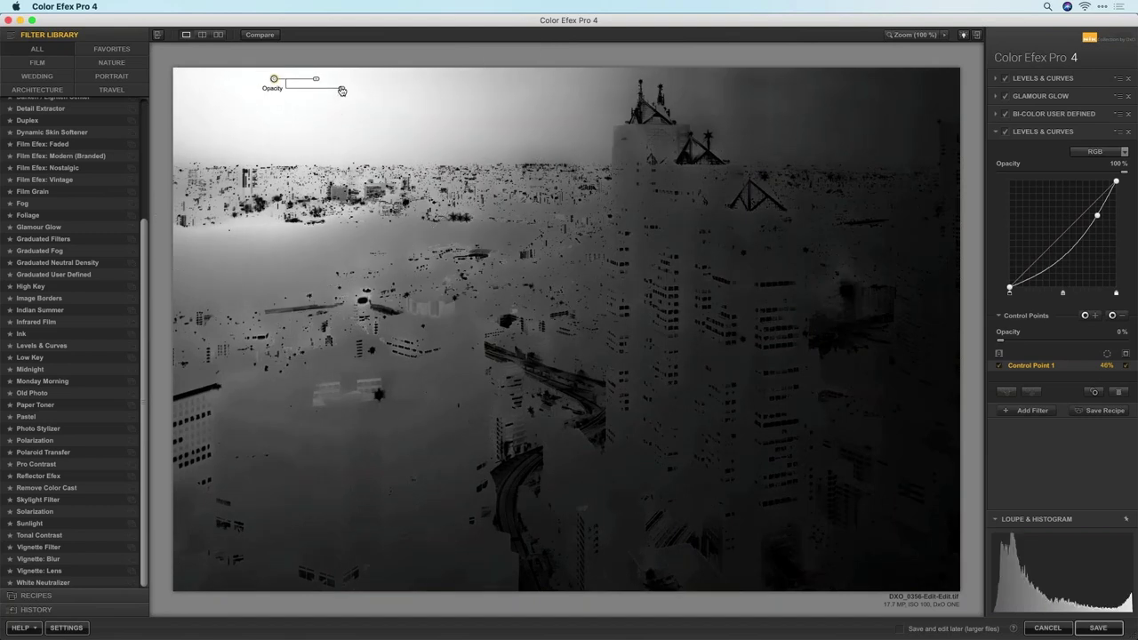
drag(342, 91, 305, 79)
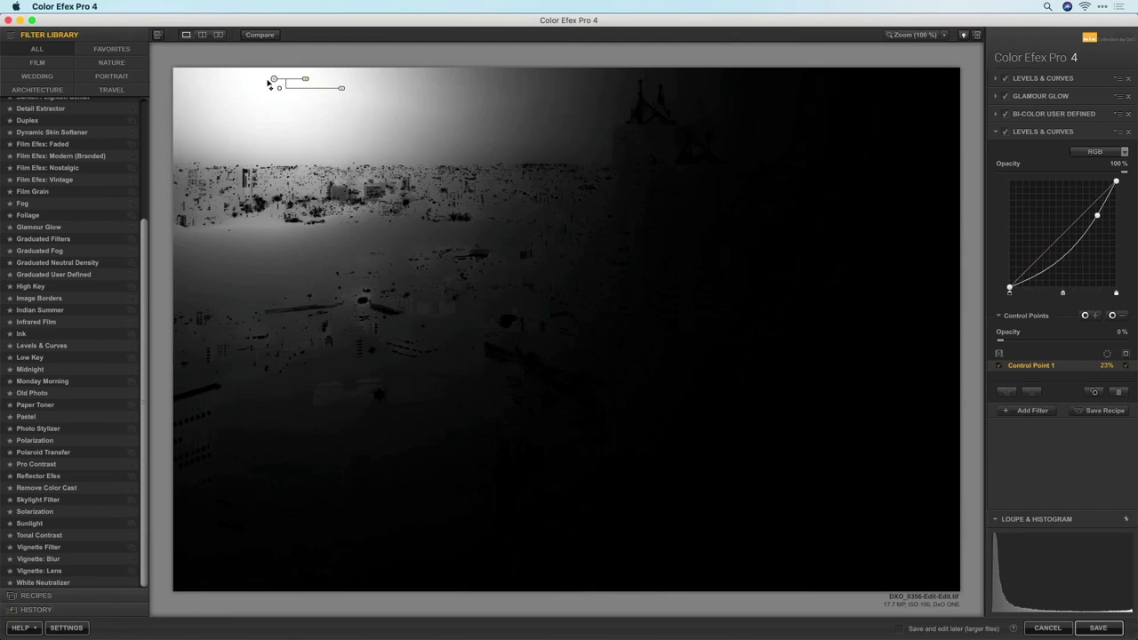
Step: Duplicate the 23% control point across the whole sky, and protect the buildings with two subtracting control points of 68% size
drag(264, 83, 763, 87)
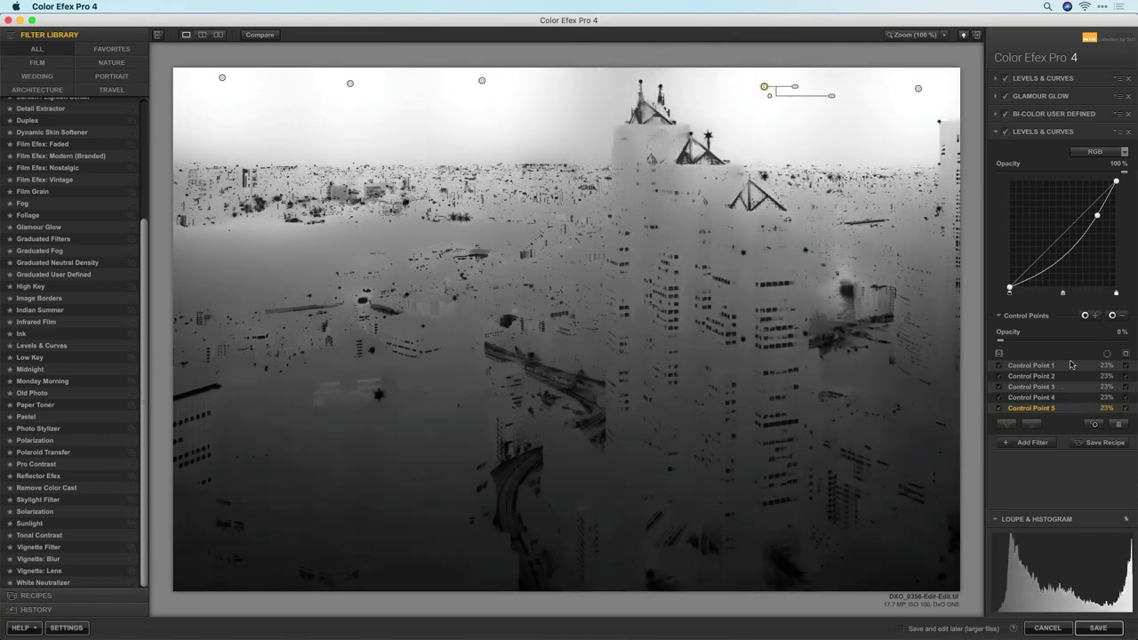
click(472, 395)
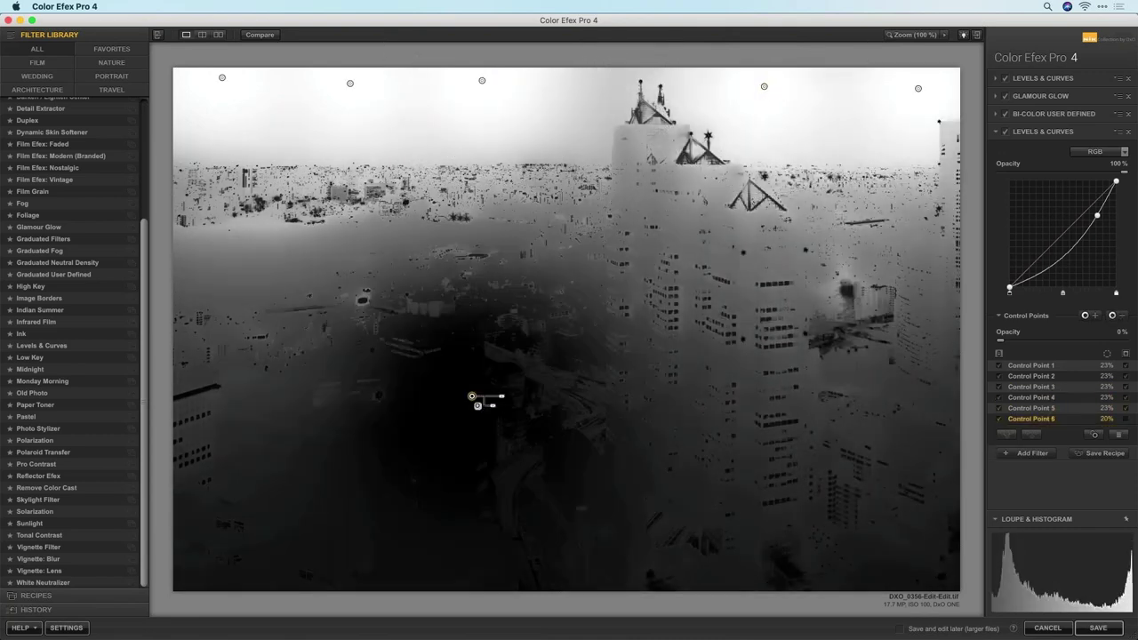
drag(513, 400, 772, 455)
click(482, 81)
drag(481, 81, 586, 88)
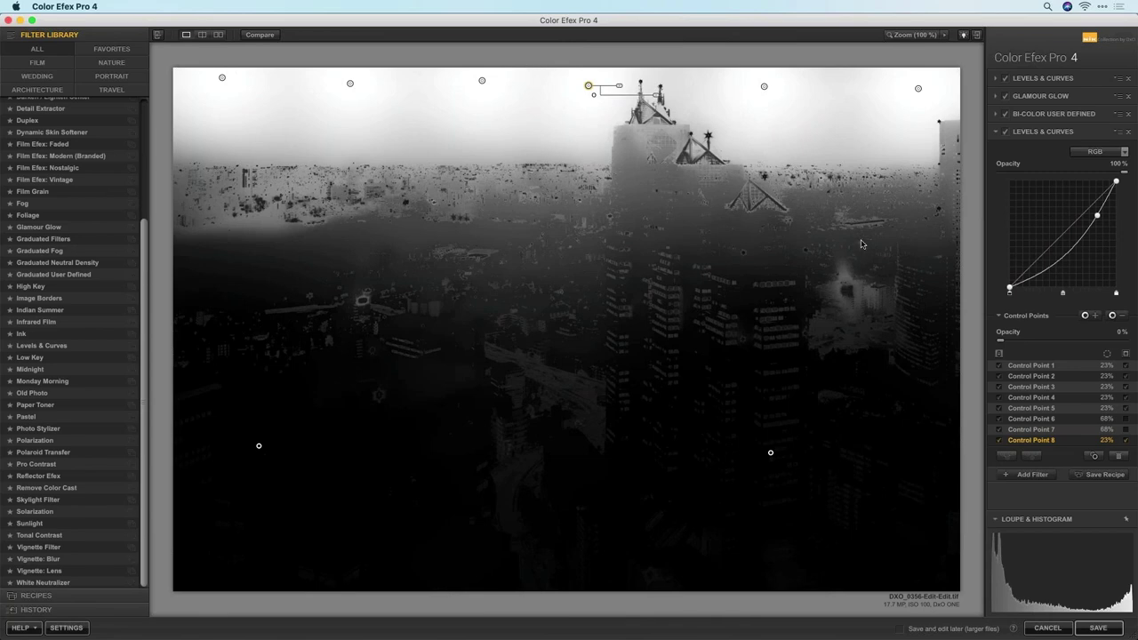
Step: Hide the control point masks and pull the RGB curve point further down to darken the sky more
click(1125, 354)
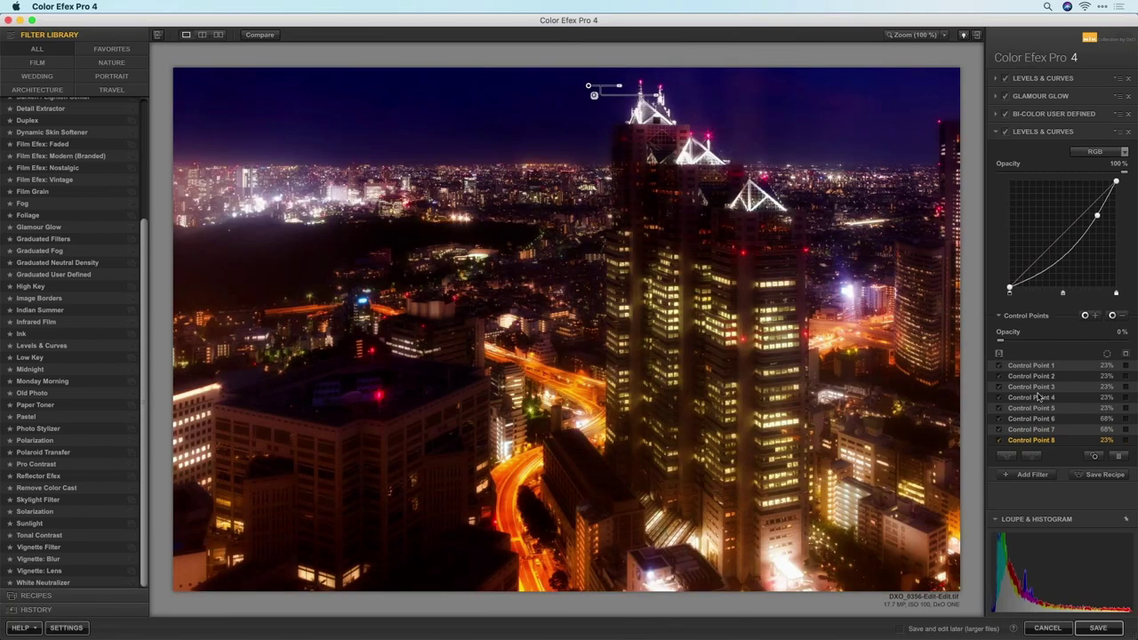
drag(1098, 225, 1095, 224)
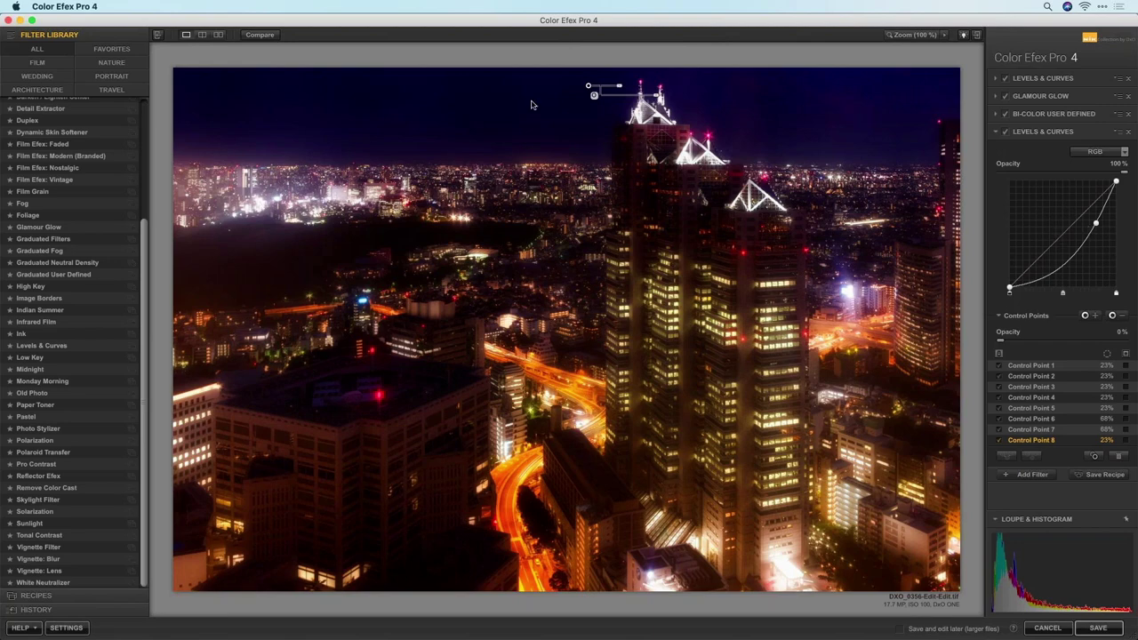
Step: Compare the stylized image with the original, and save the filtered result back to Lightroom Classic
click(262, 36)
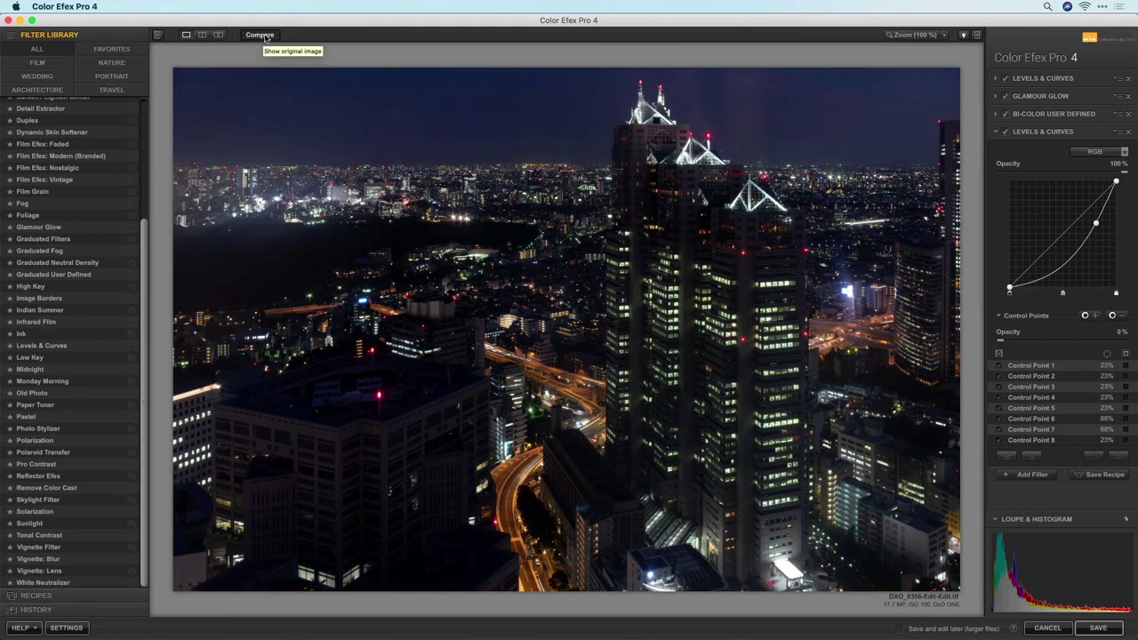
click(264, 38)
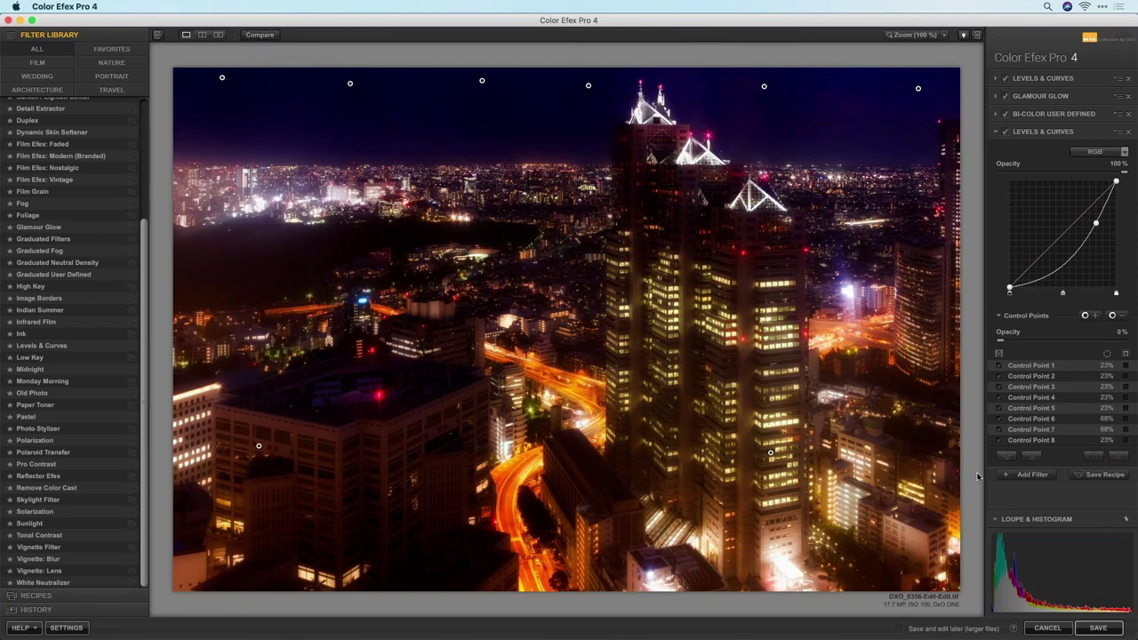
click(1097, 628)
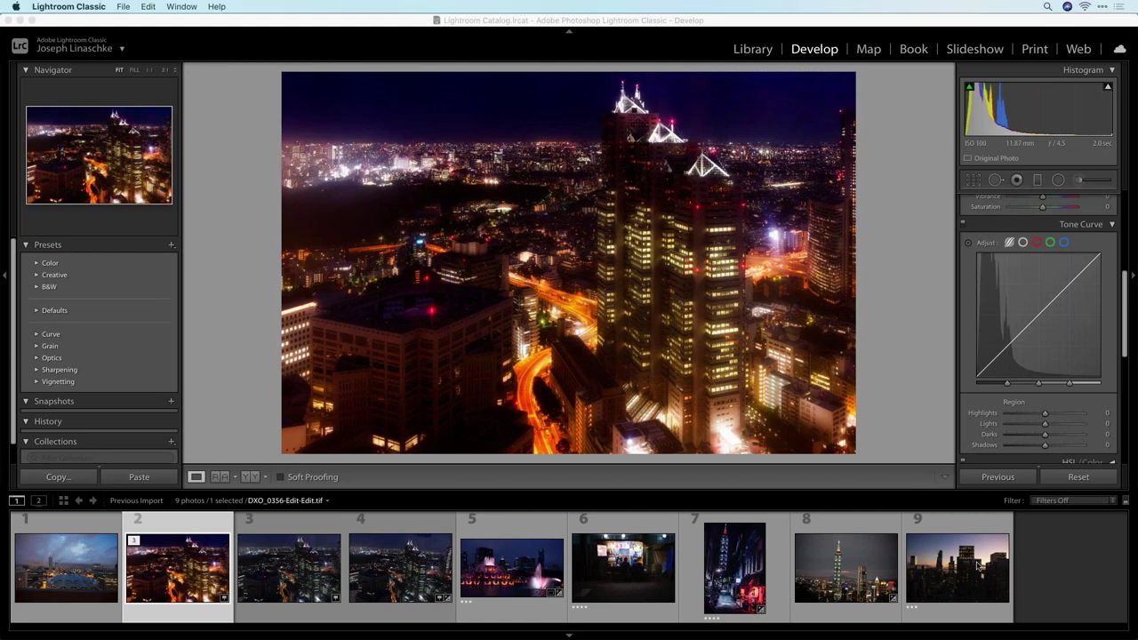
Step: Open the dusk skyline photo _1017042.RW2 for developing and apply the Auto Upright perspective correction
click(978, 566)
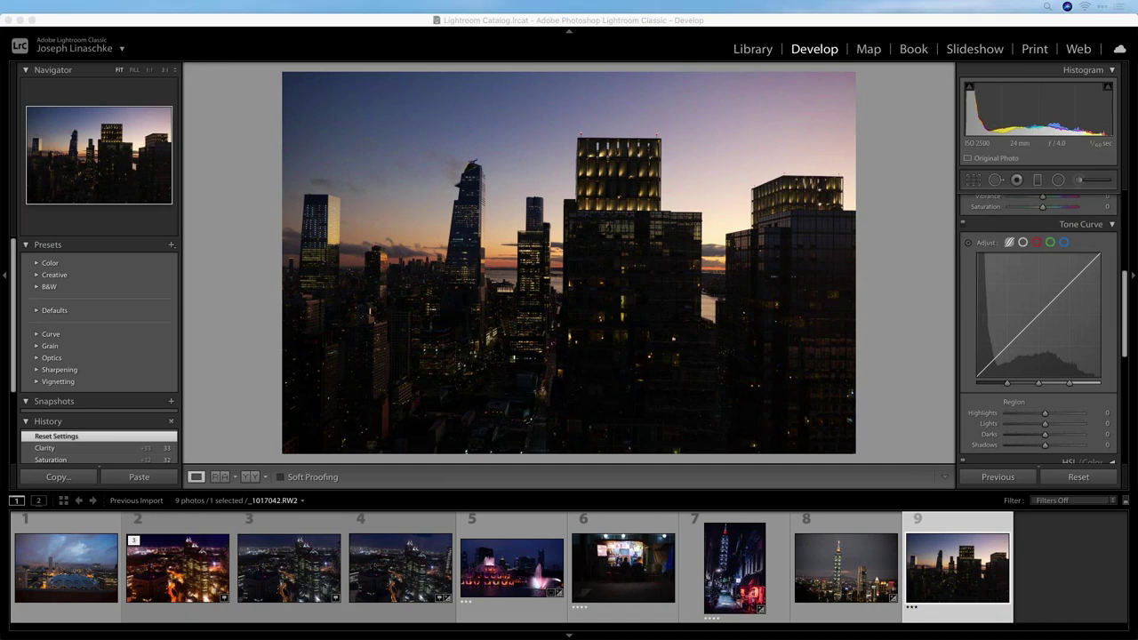
click(949, 578)
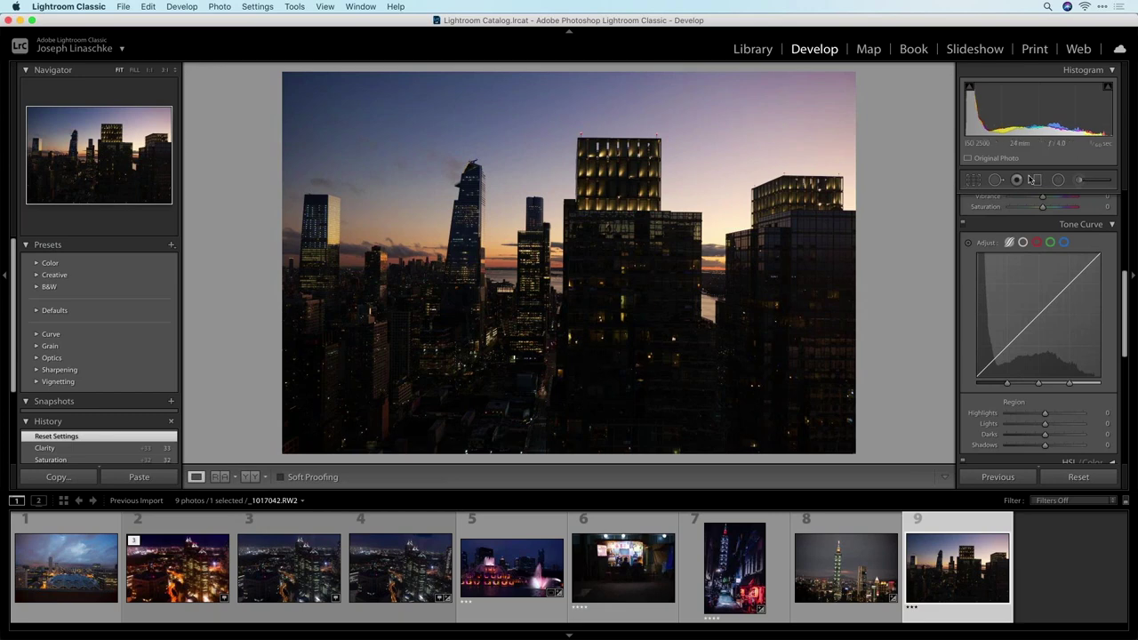
drag(1125, 306, 1127, 231)
drag(1121, 301, 1120, 418)
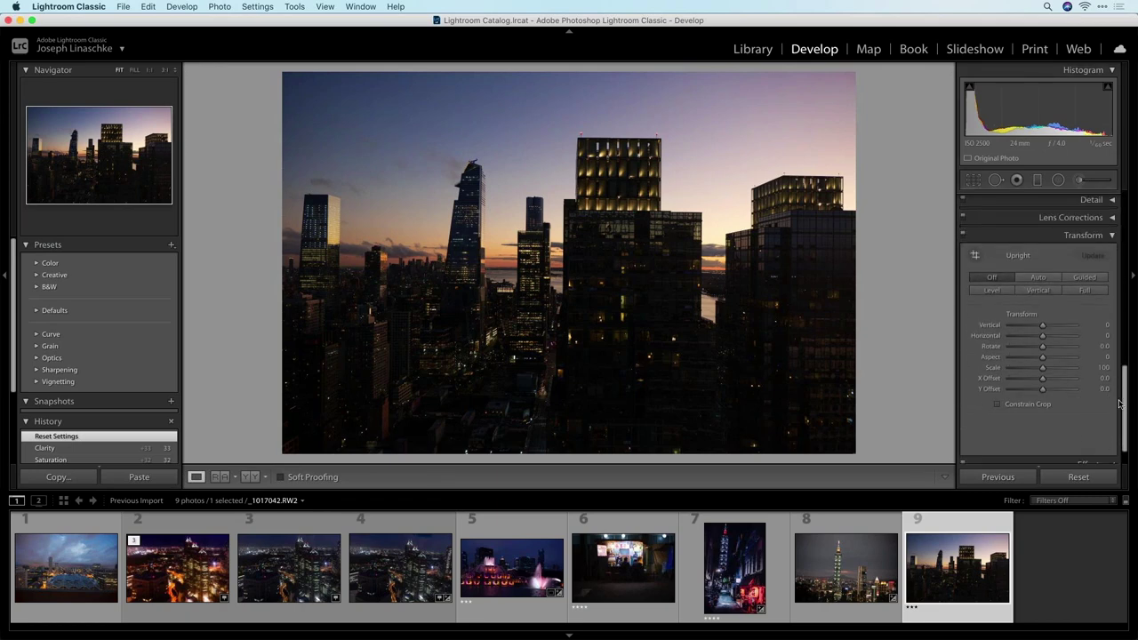
click(1040, 273)
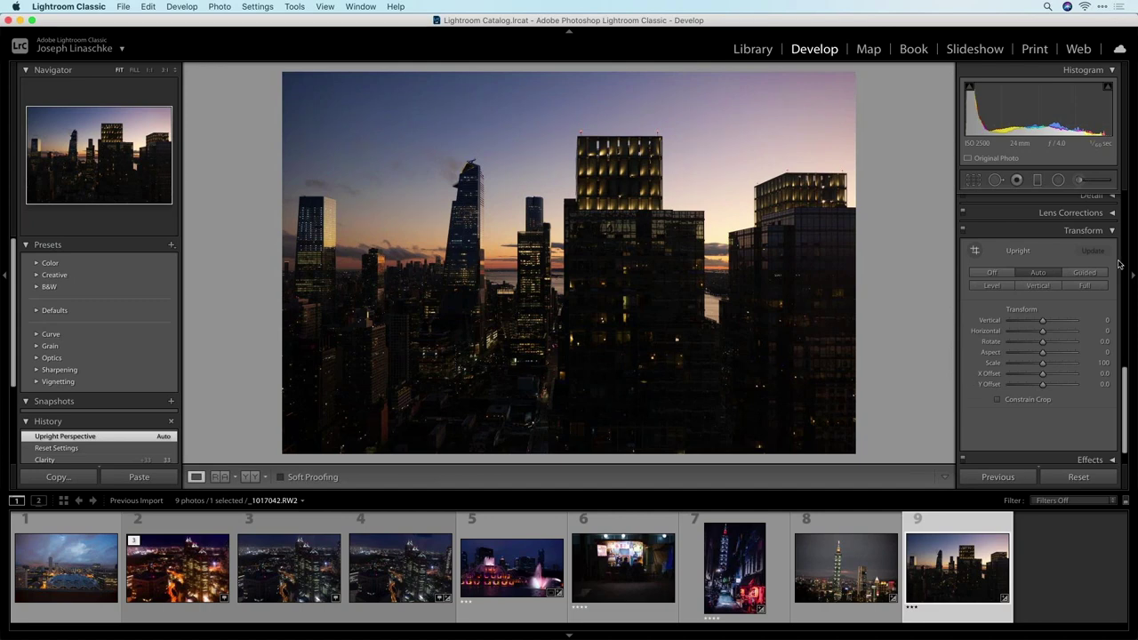
Step: Raise the photo's exposure to +2.90 and inspect the shadow detail around the construction site up close
scroll(1123, 283, up, 5)
scroll(1124, 275, up, 5)
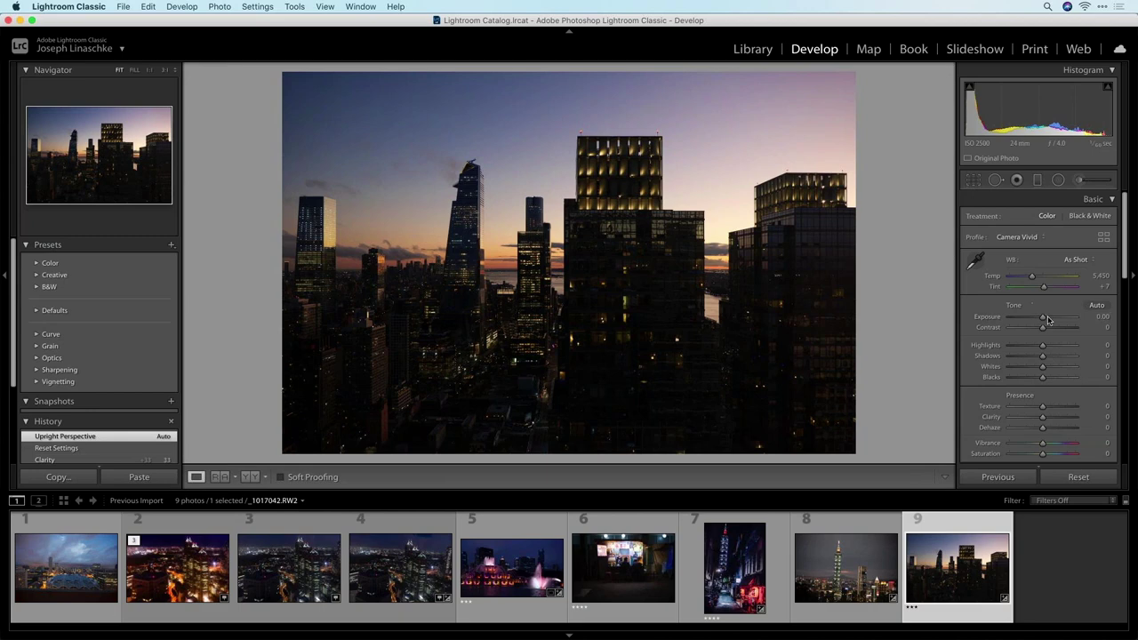
drag(1043, 319, 1060, 322)
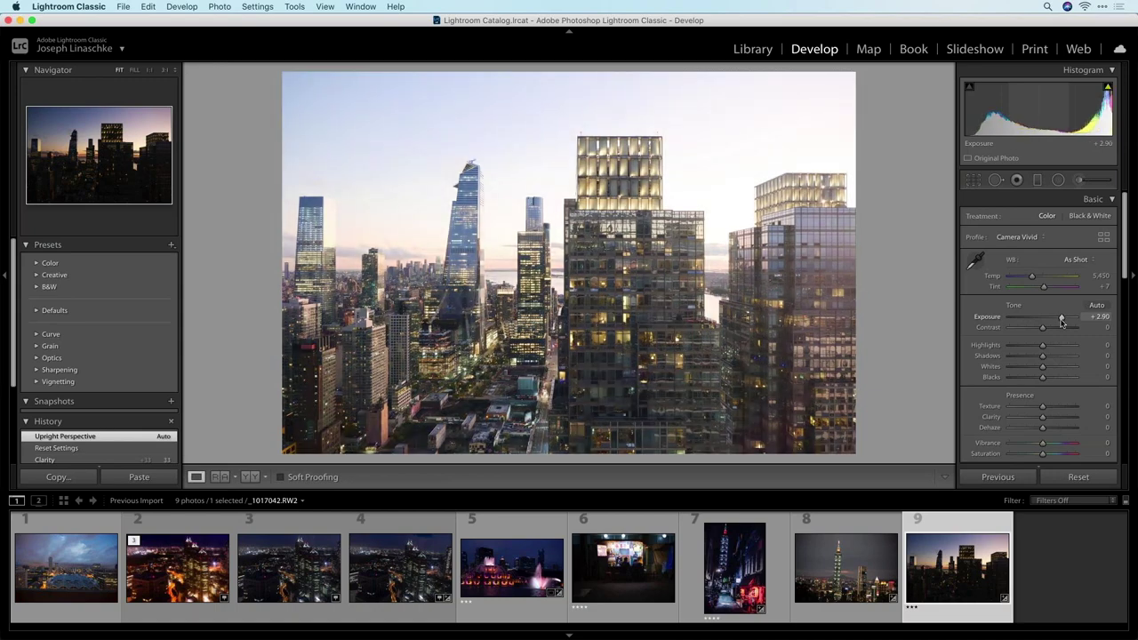
drag(437, 355, 496, 187)
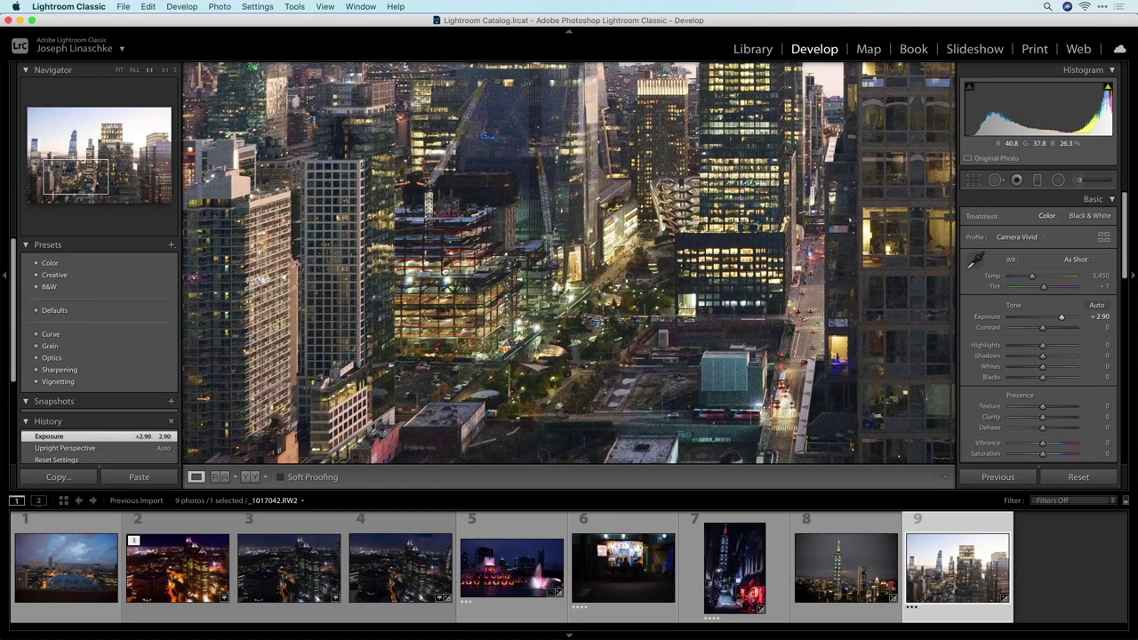
Step: View the whole skyline photo again, try a darker exposure of -1.10, and reset the exposure to 0
scroll(446, 270, down, 2)
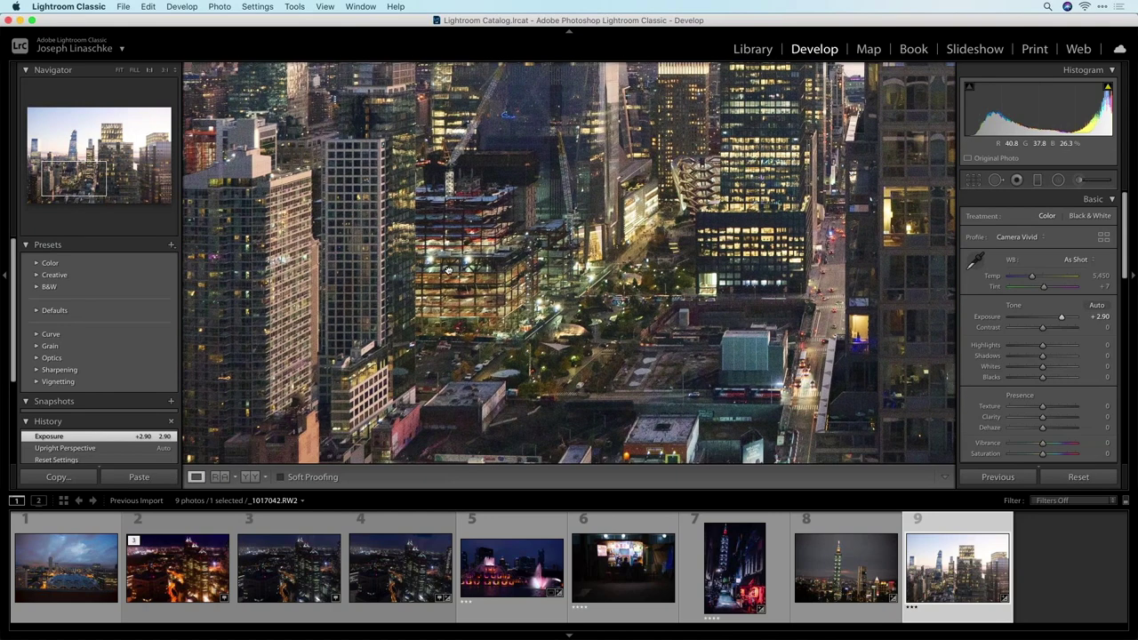
scroll(448, 269, up, 10)
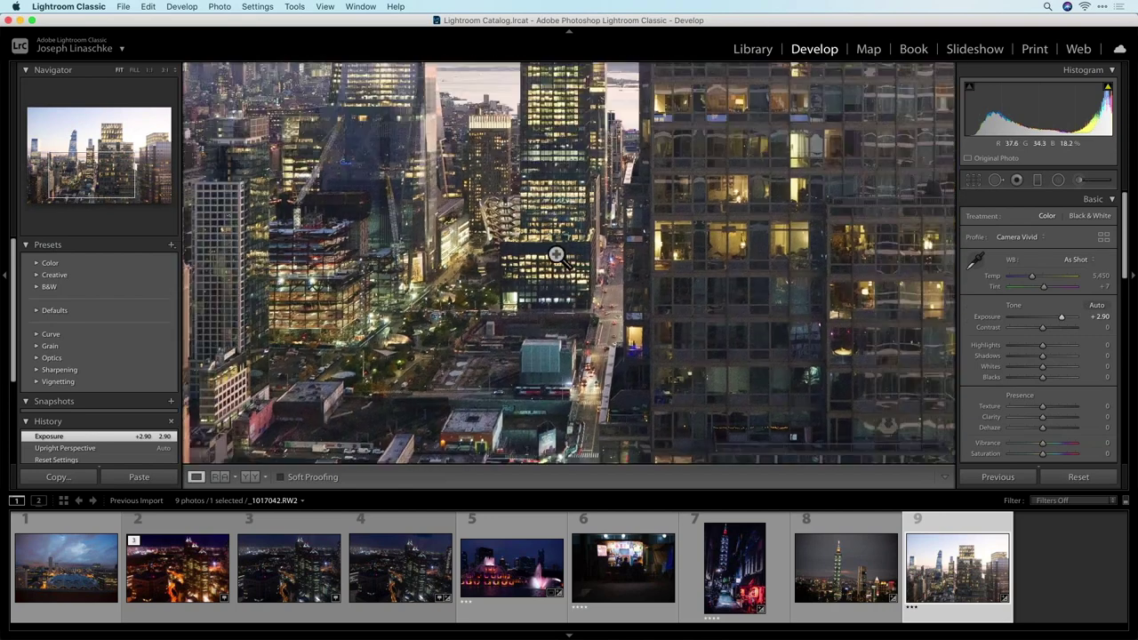
click(573, 342)
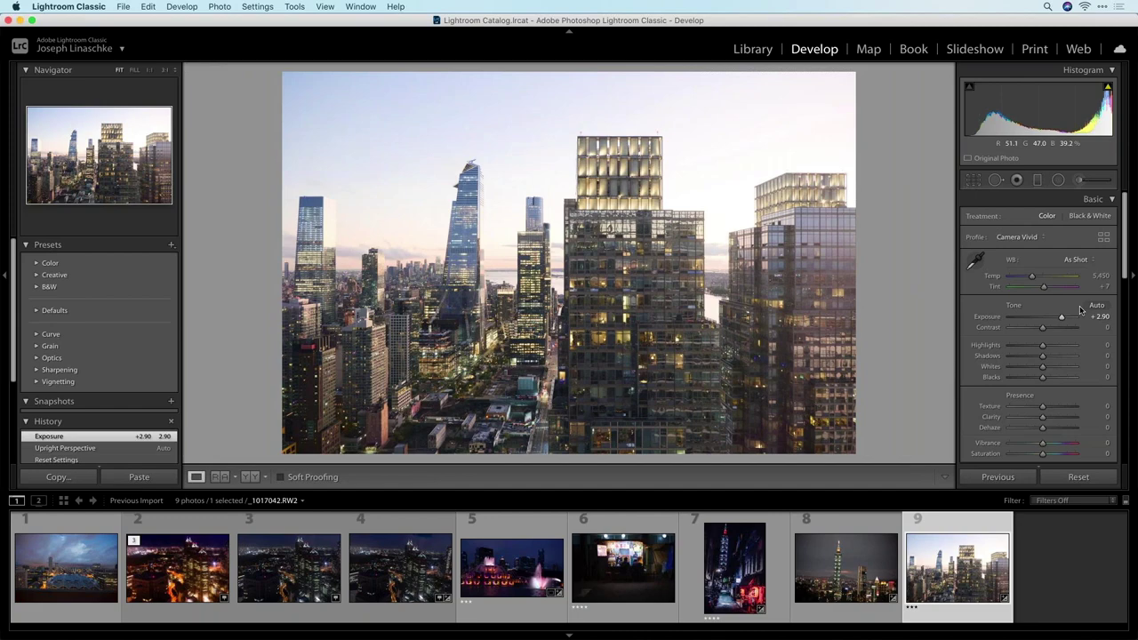
drag(1060, 317, 1032, 318)
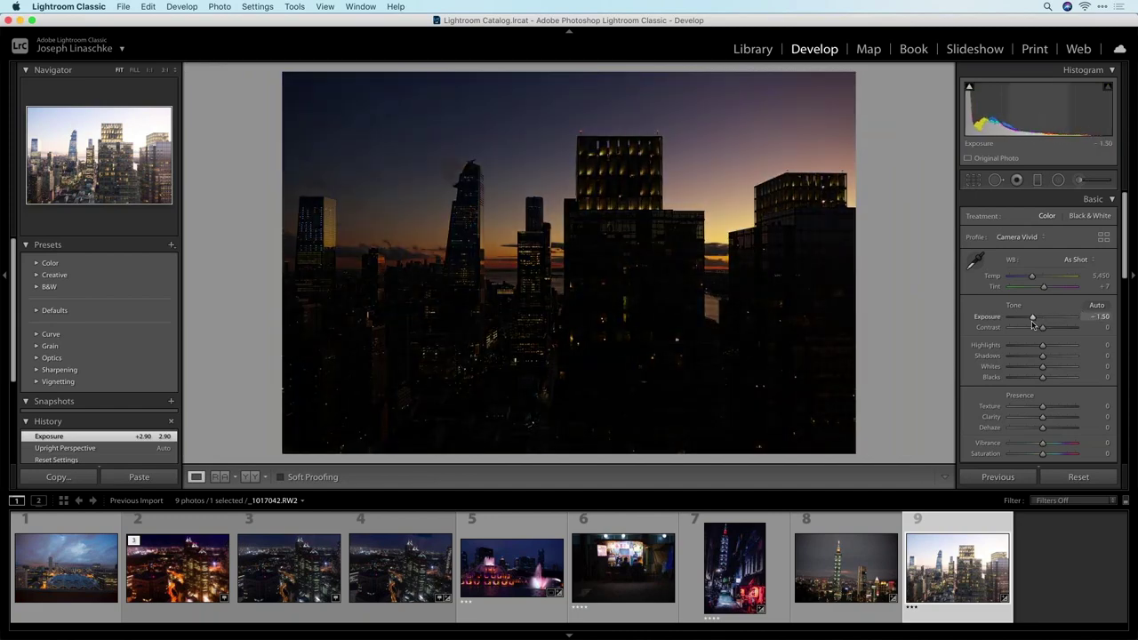
drag(1033, 324, 1034, 323)
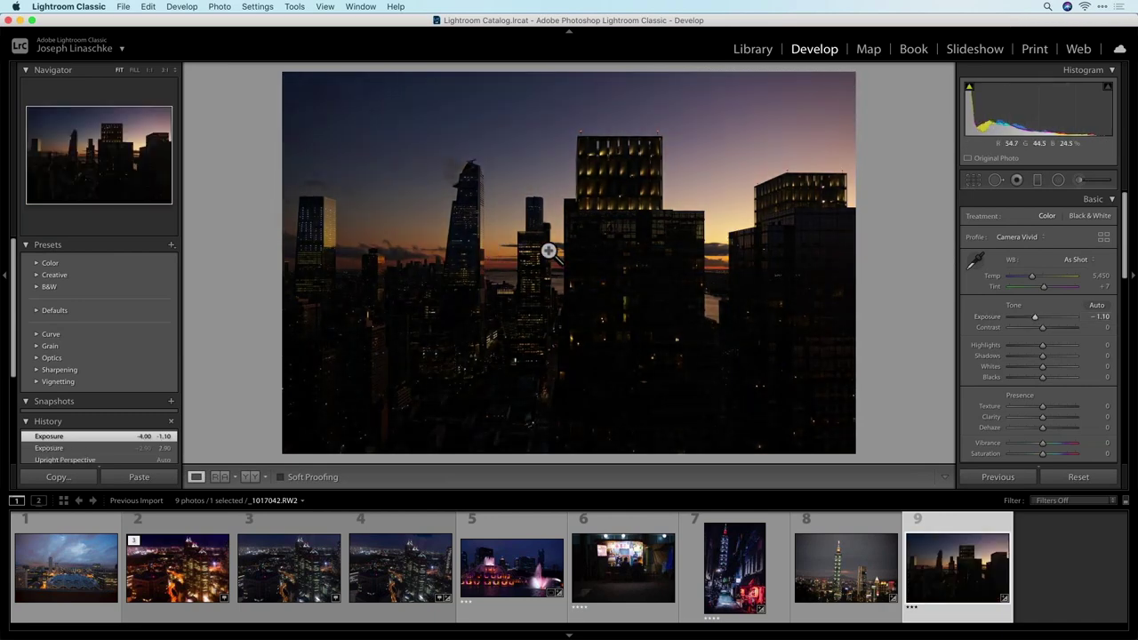
double_click(1034, 317)
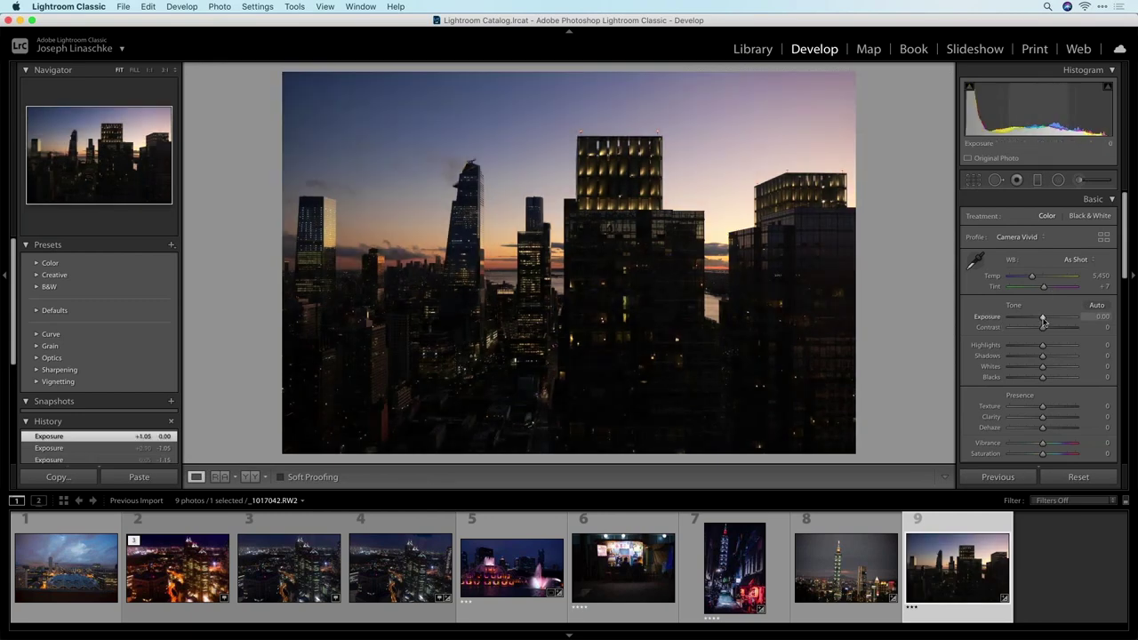
Step: Try brightening the photo with the exposure at +1.10, and return the exposure to 0
mouse_move(1045, 322)
mouse_down()
mouse_move(1035, 323)
mouse_move(1055, 325)
mouse_move(1037, 326)
mouse_move(1052, 324)
mouse_move(1045, 311)
mouse_move(1054, 318)
mouse_move(1024, 322)
mouse_move(1066, 322)
mouse_move(1050, 322)
mouse_up()
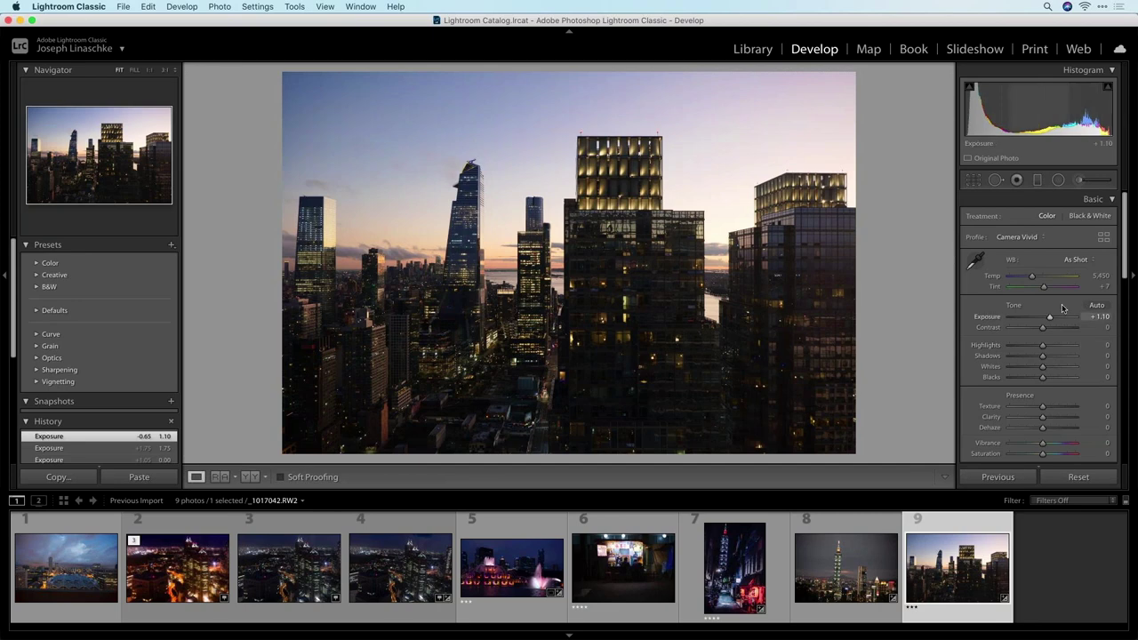
scroll(1123, 235, down, 3)
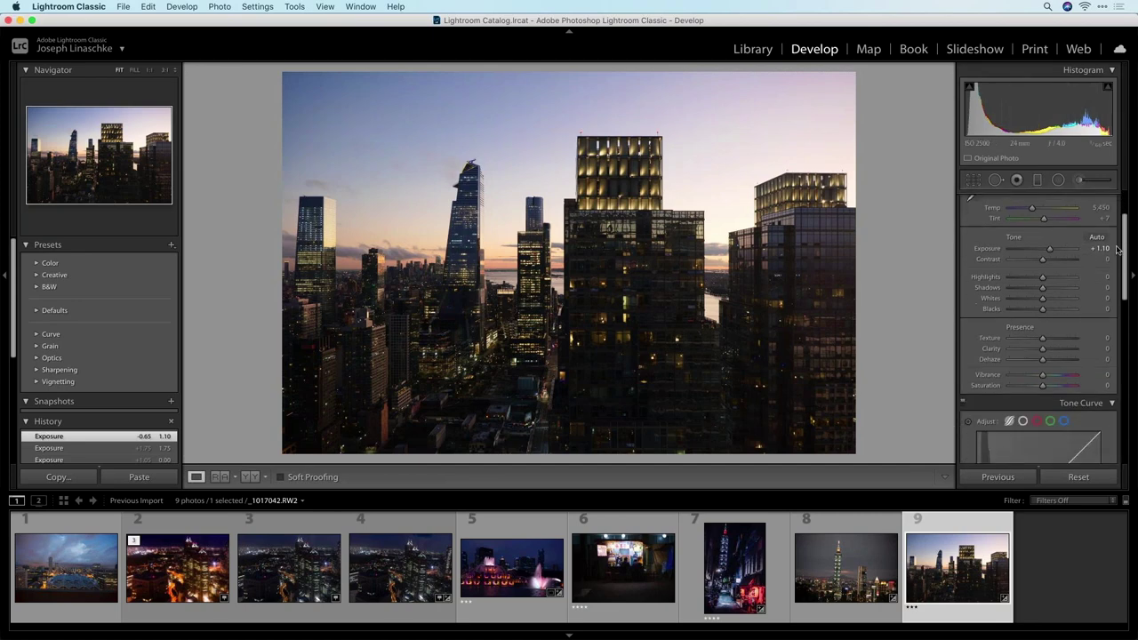
drag(1049, 252, 1042, 249)
double_click(1042, 250)
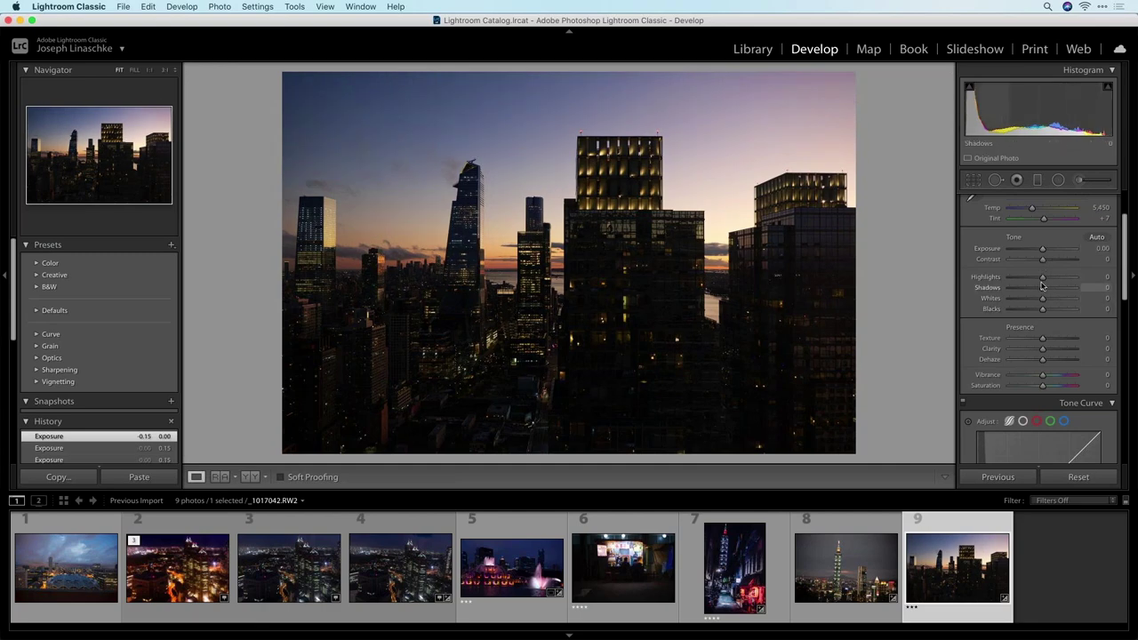
Step: Try darkening the shadows, first to -90 and directly in the histogram to -12, and reset them to 0
drag(1047, 281, 1012, 289)
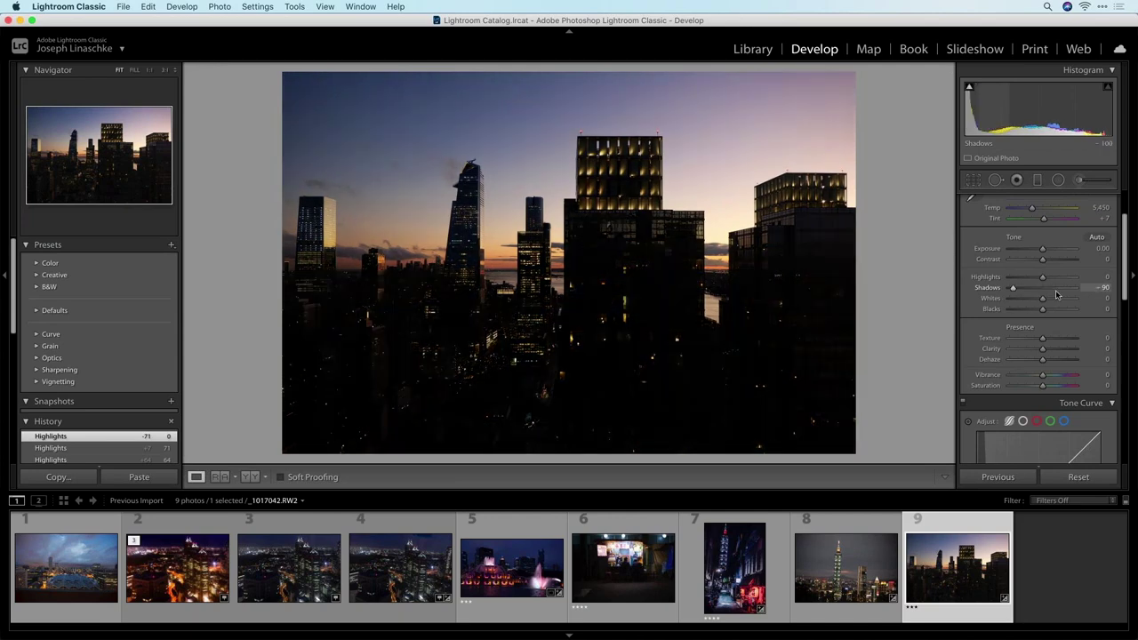
drag(1005, 111, 1019, 111)
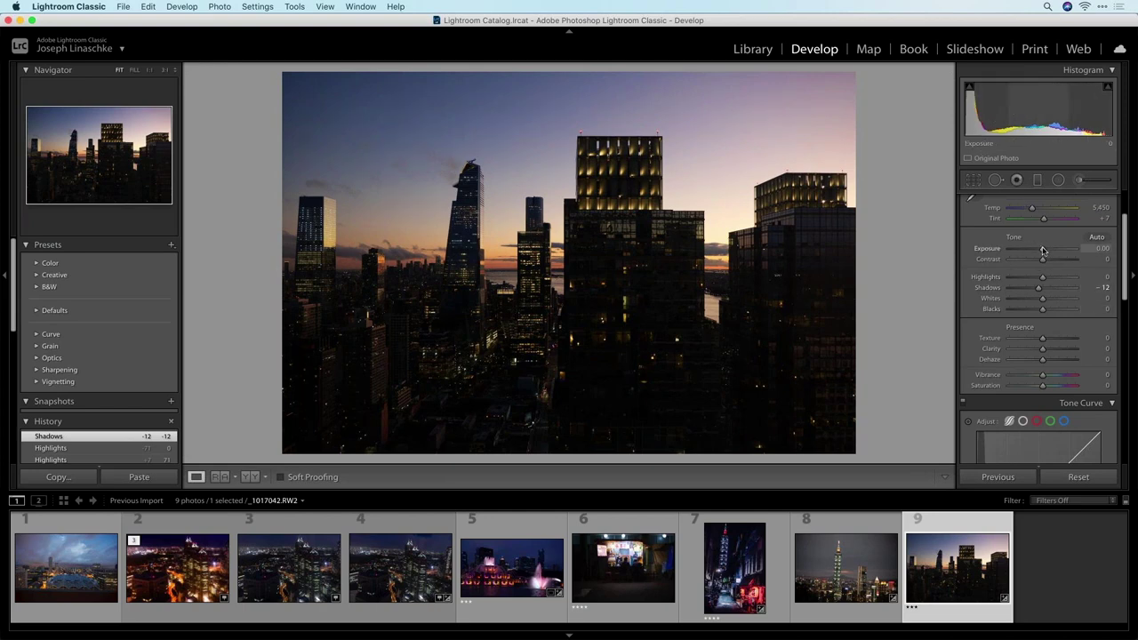
drag(1030, 253, 1044, 293)
double_click(1042, 289)
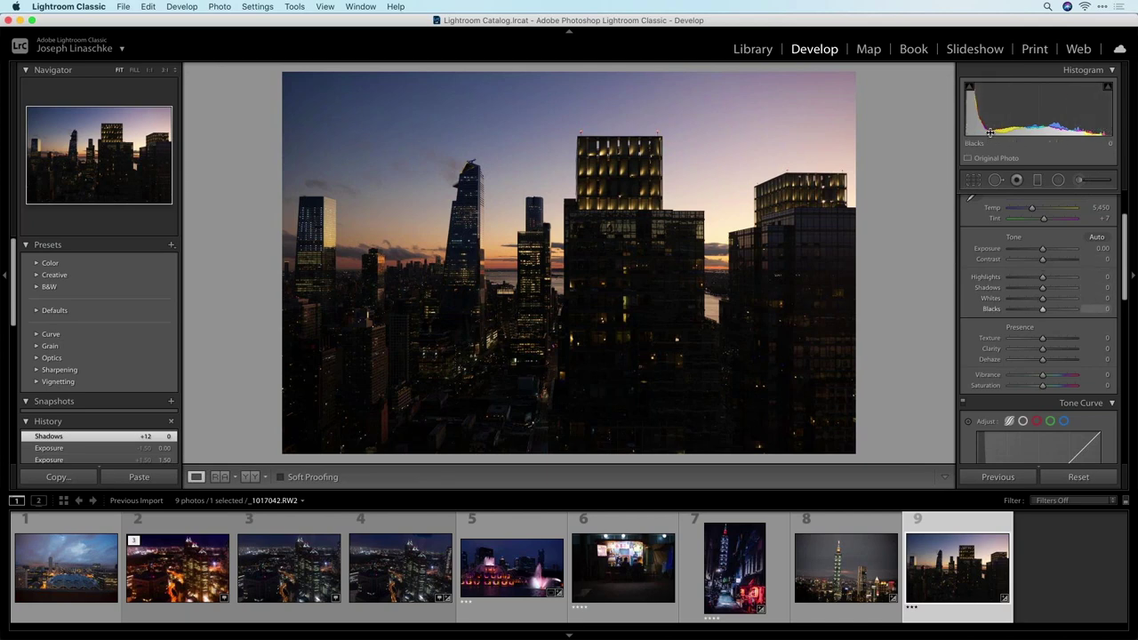
Step: Try lowering the blacks to -100 and shifting the whites slightly, and reset both values to 0
scroll(1049, 311, up, 13)
drag(1049, 311, 1005, 312)
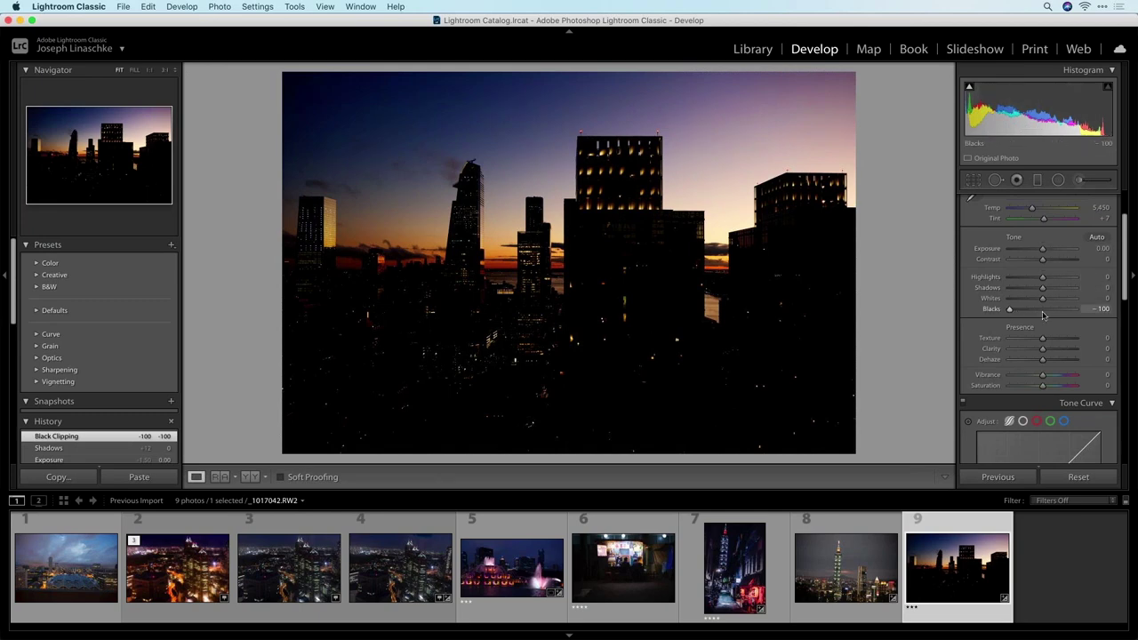
mouse_move(1042, 315)
mouse_down()
mouse_move(1058, 314)
mouse_move(1042, 316)
mouse_up()
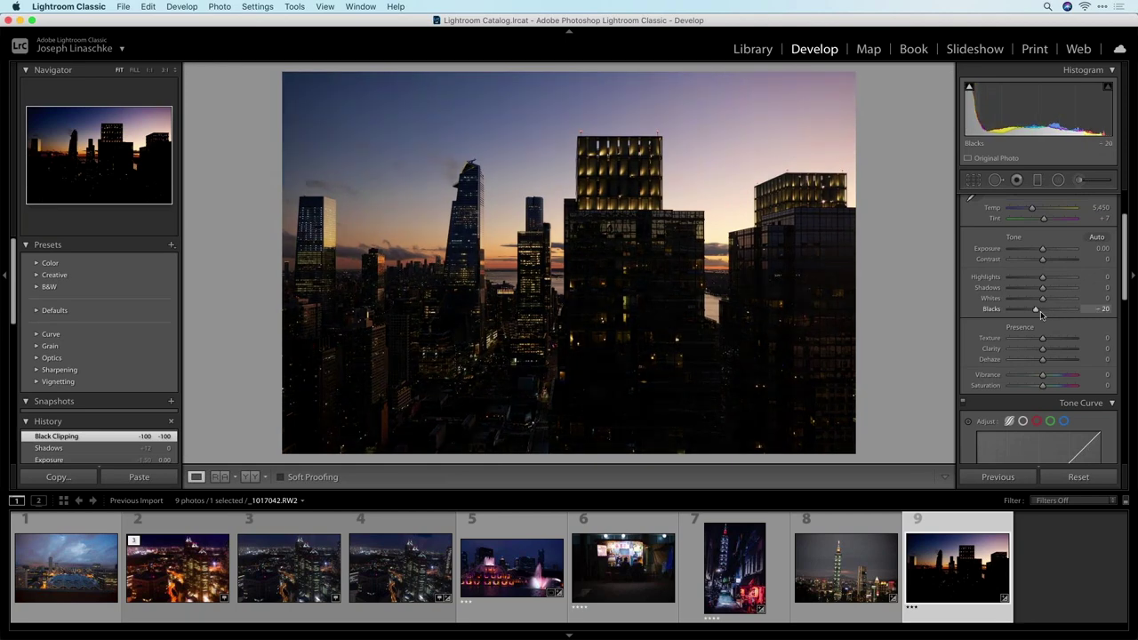
double_click(1040, 314)
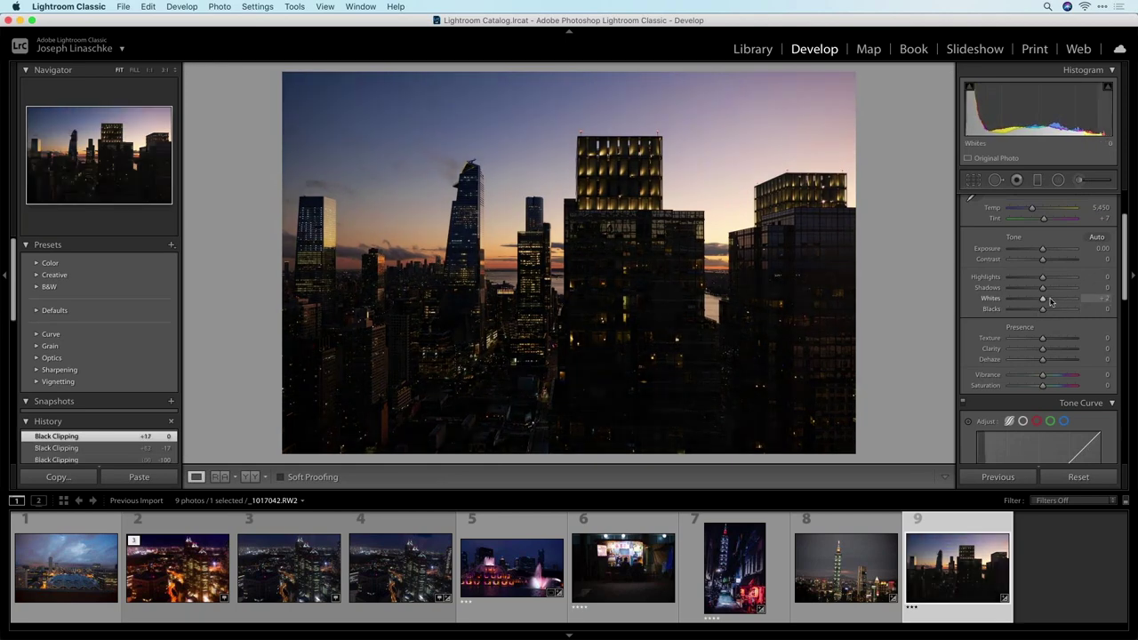
mouse_move(1050, 302)
mouse_down()
mouse_move(1084, 307)
mouse_move(1042, 303)
mouse_up()
double_click(1042, 303)
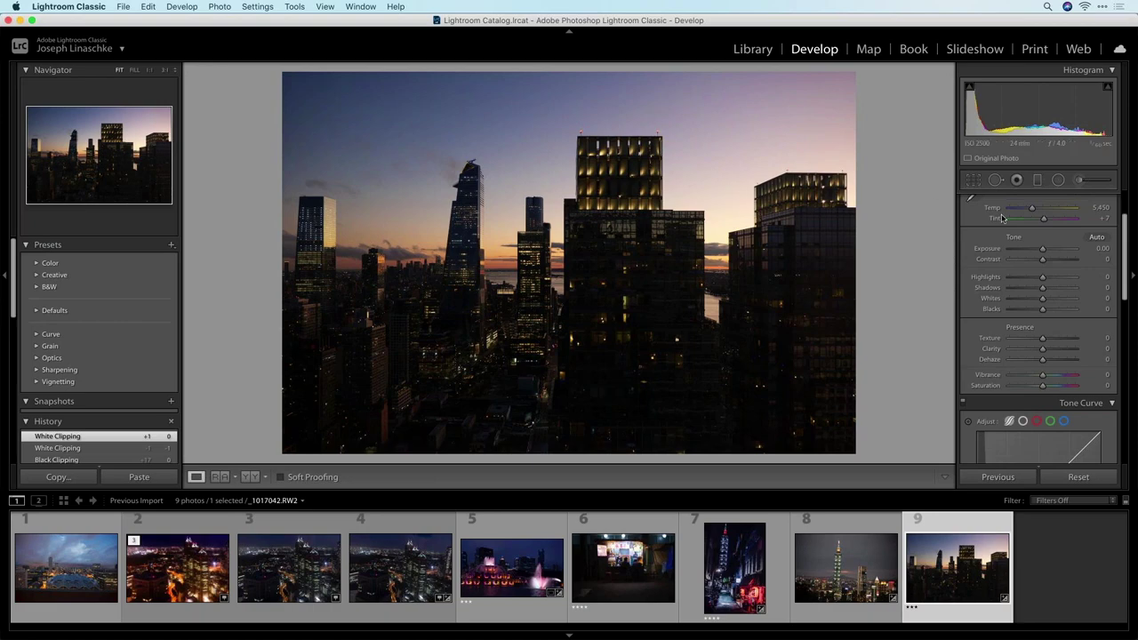
Step: Try an exposure of -0.50 and highlights at +86 and -70, resetting both settings to 0
mouse_move(1042, 249)
mouse_down()
mouse_move(1057, 254)
mouse_move(1041, 255)
mouse_up()
double_click(1040, 250)
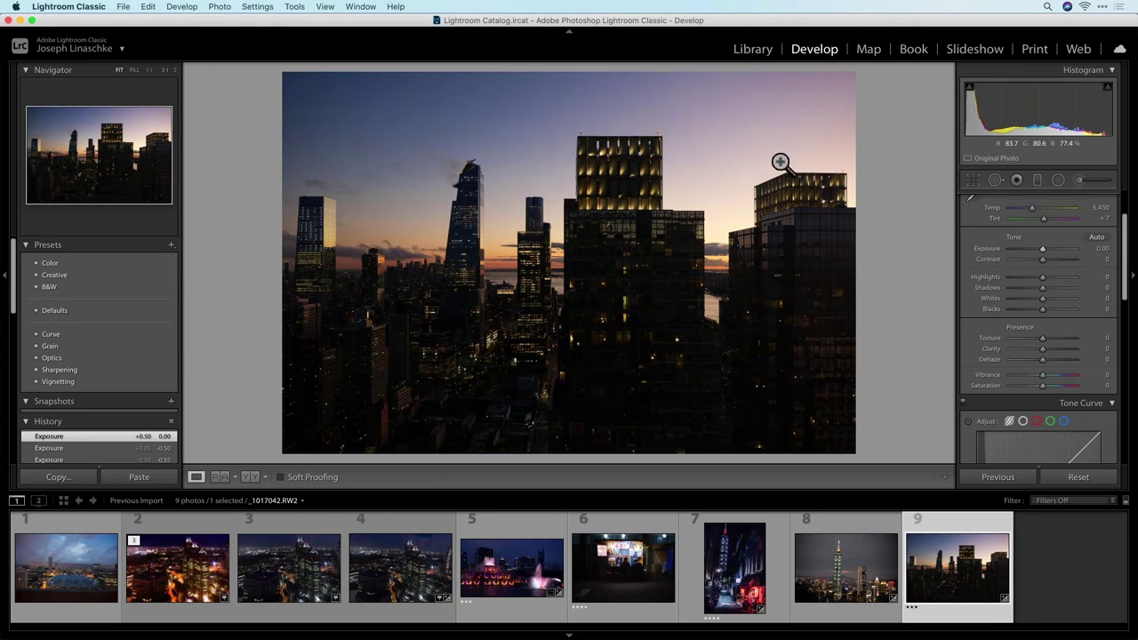
drag(1044, 278, 1070, 278)
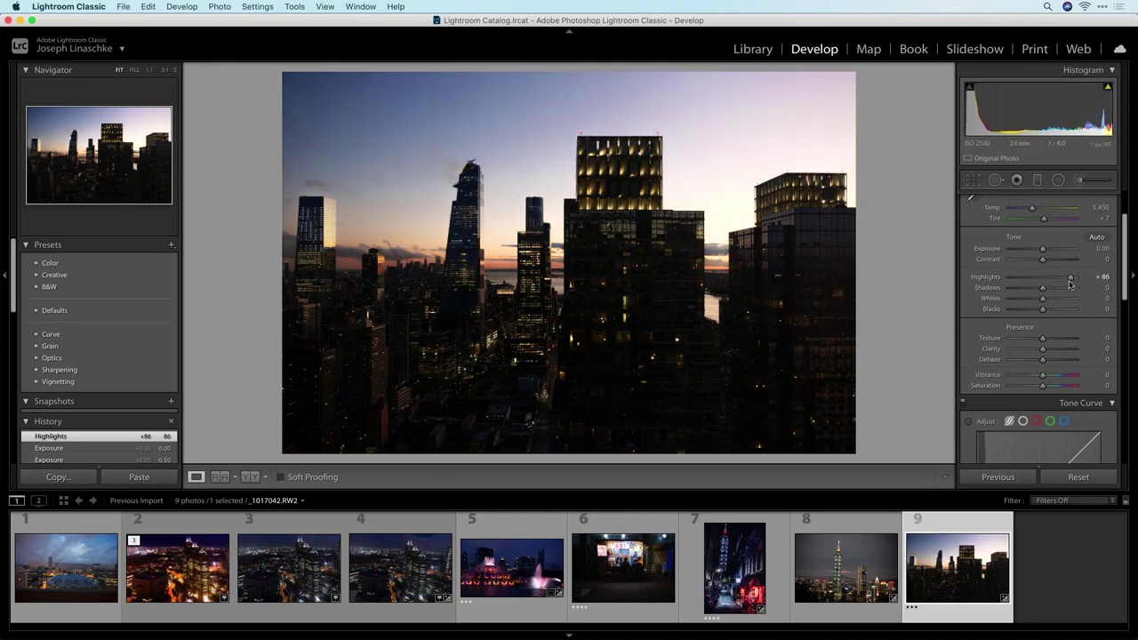
drag(1053, 284, 1018, 279)
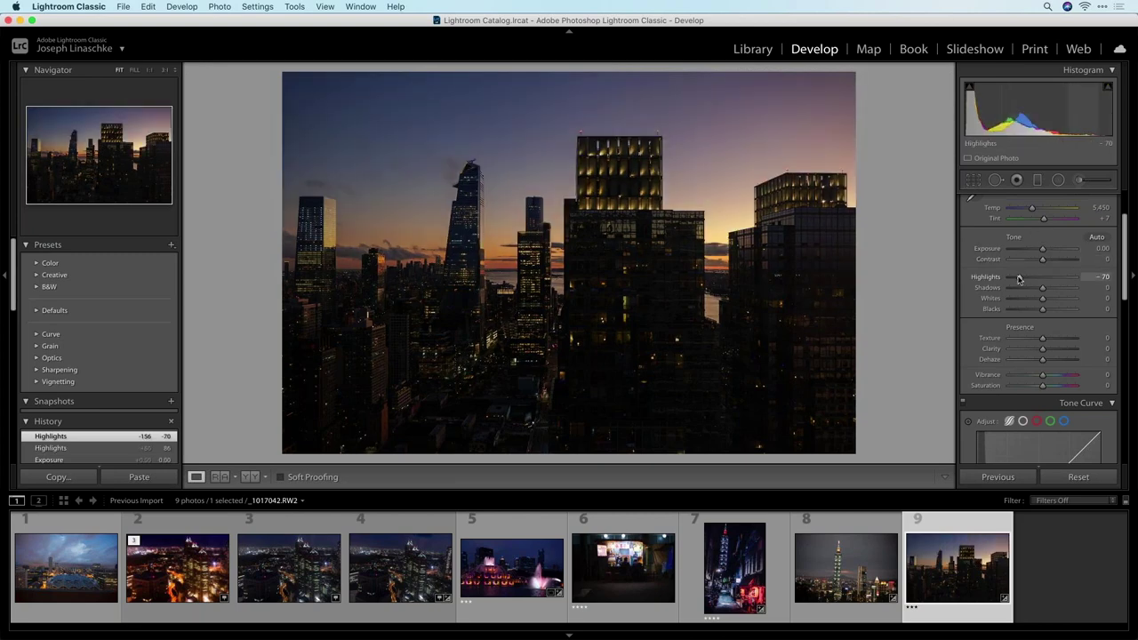
double_click(1019, 279)
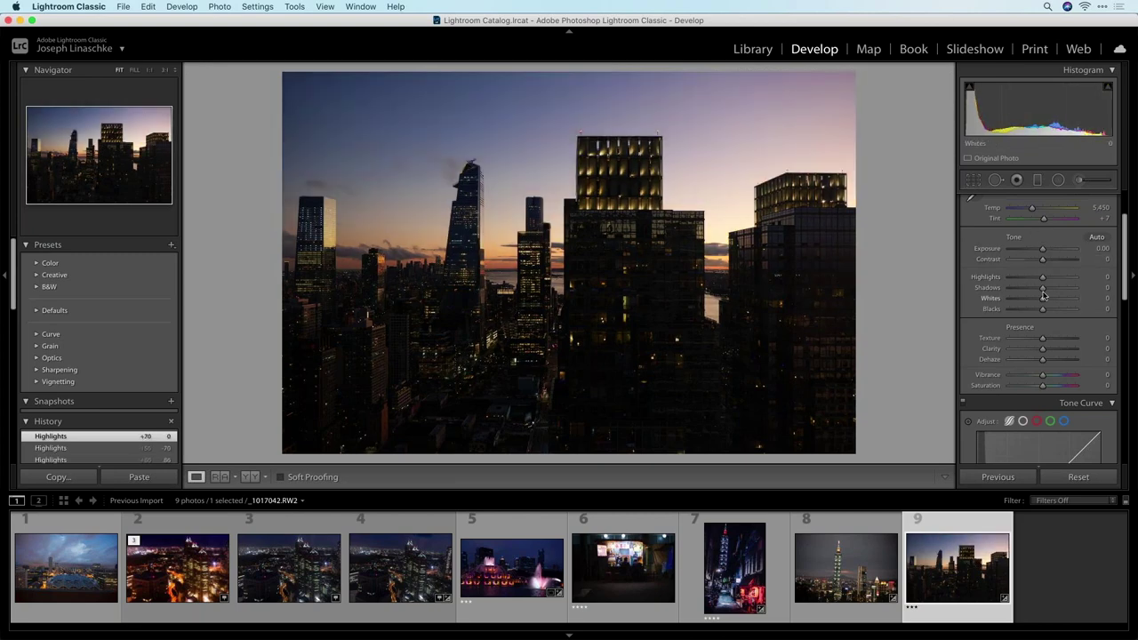
Step: Set the shadows to +89, checking the dark streets around the construction site up close
drag(1043, 288, 1076, 293)
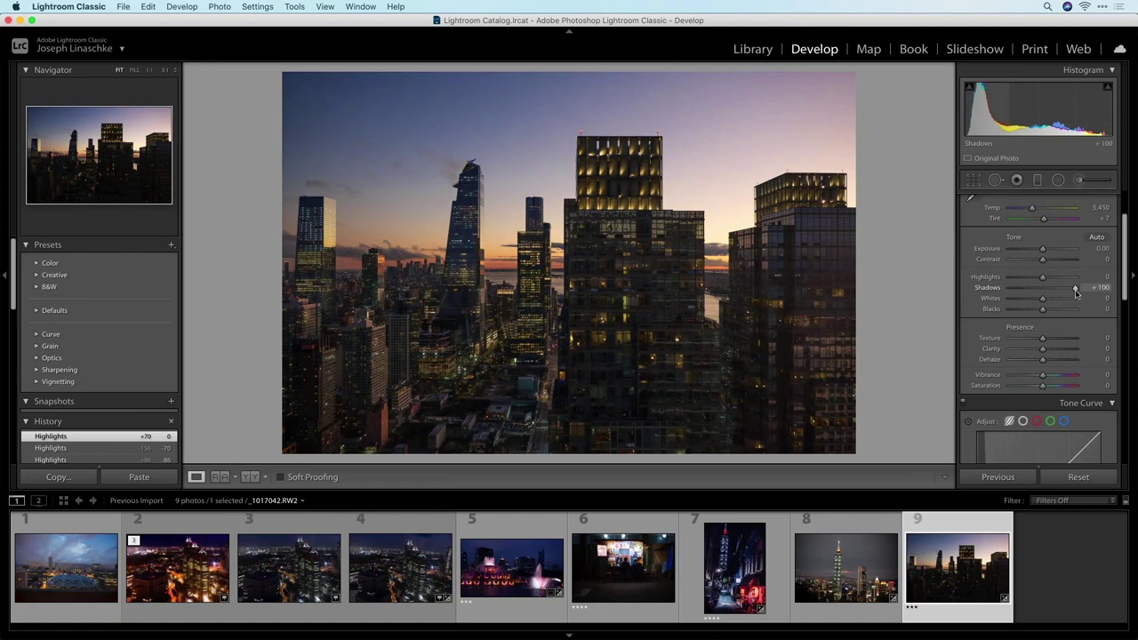
click(523, 374)
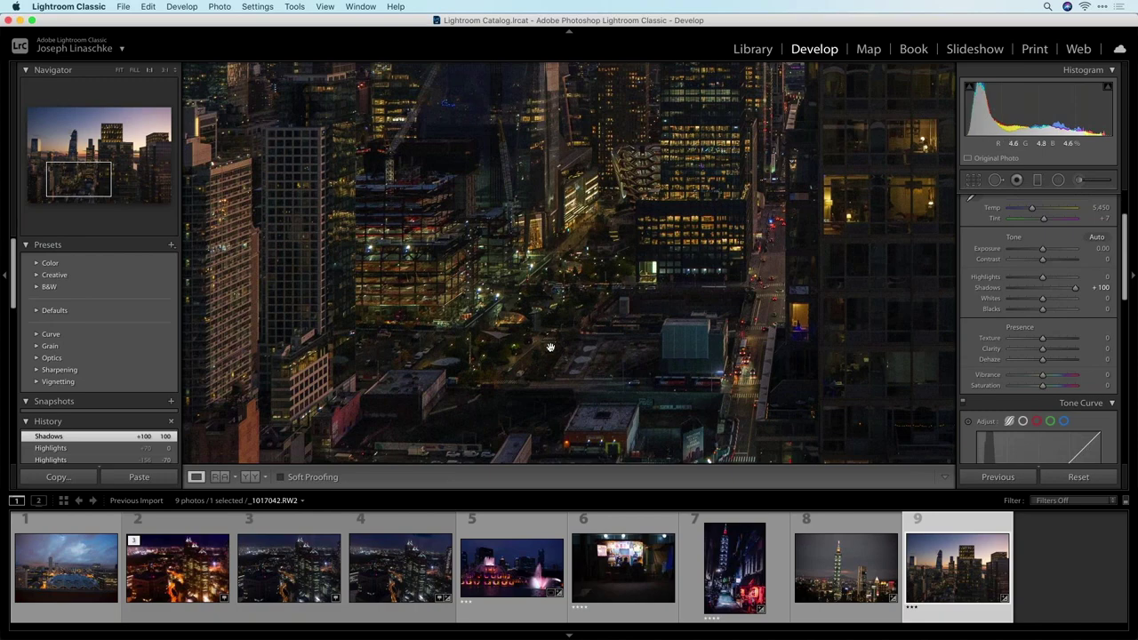
mouse_move(1075, 287)
mouse_down()
mouse_move(1053, 287)
mouse_move(1071, 287)
mouse_up()
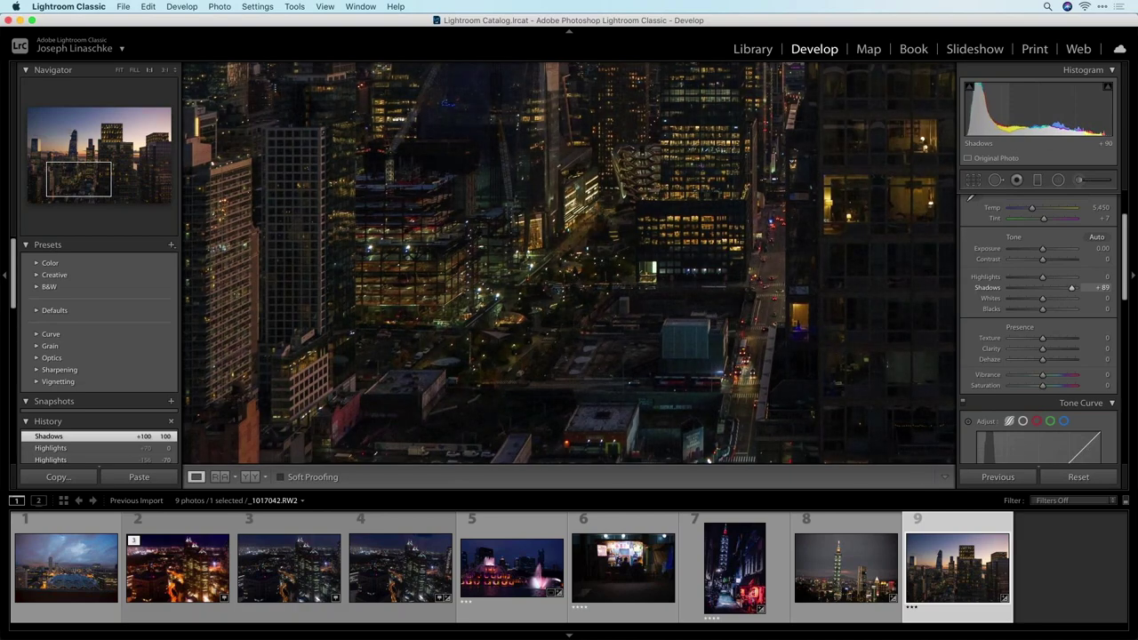
click(578, 224)
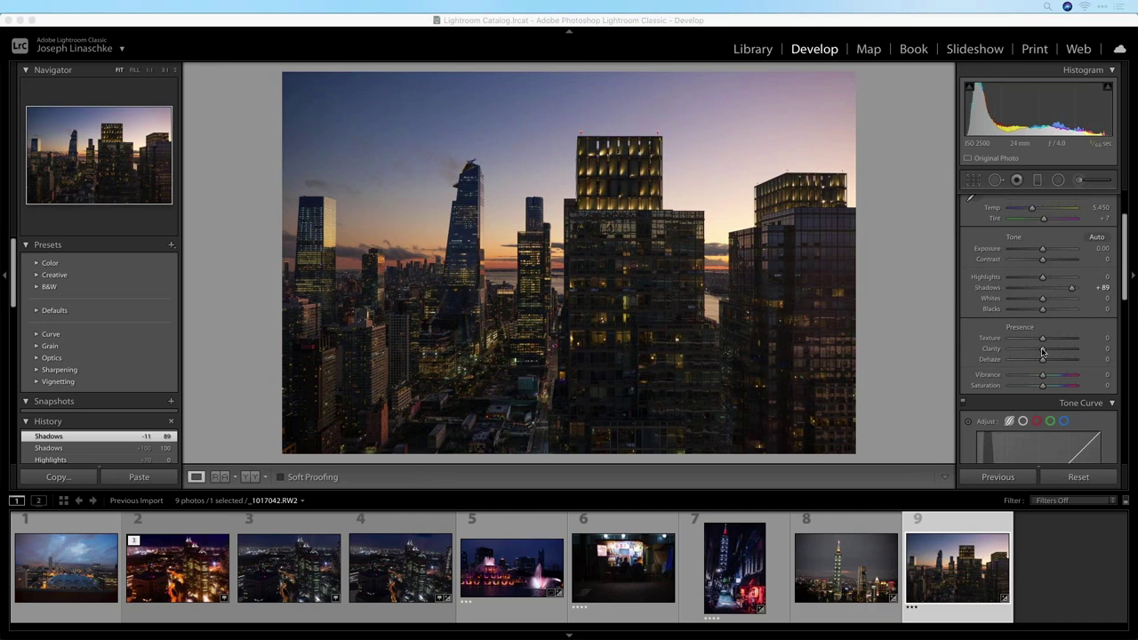
Step: Set the clarity of the skyline photo to +67
drag(1046, 353, 1060, 352)
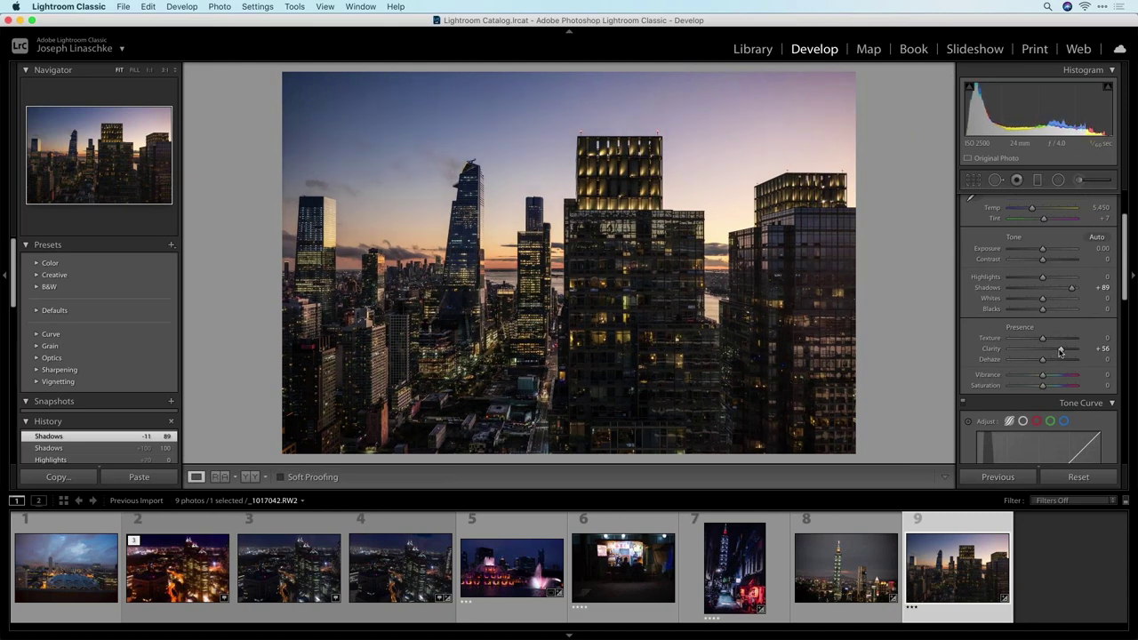
drag(1060, 353, 1058, 353)
scroll(1060, 337, down, 2)
drag(1059, 293, 1060, 294)
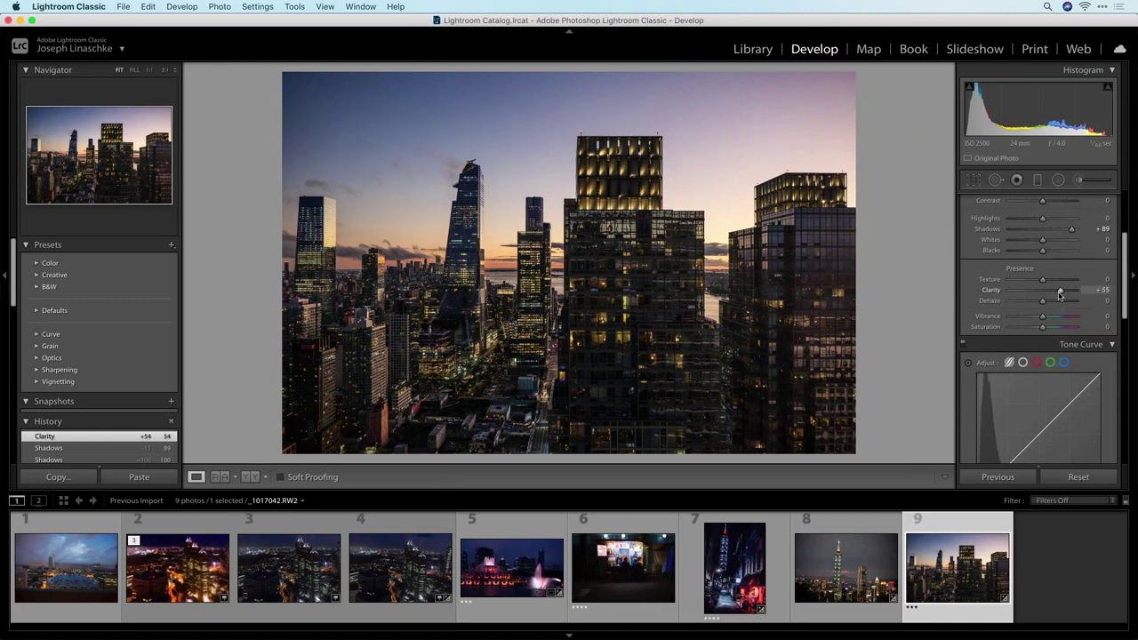
mouse_move(1060, 294)
mouse_down()
mouse_move(1080, 293)
mouse_move(1057, 294)
mouse_up()
drag(1052, 295, 1064, 294)
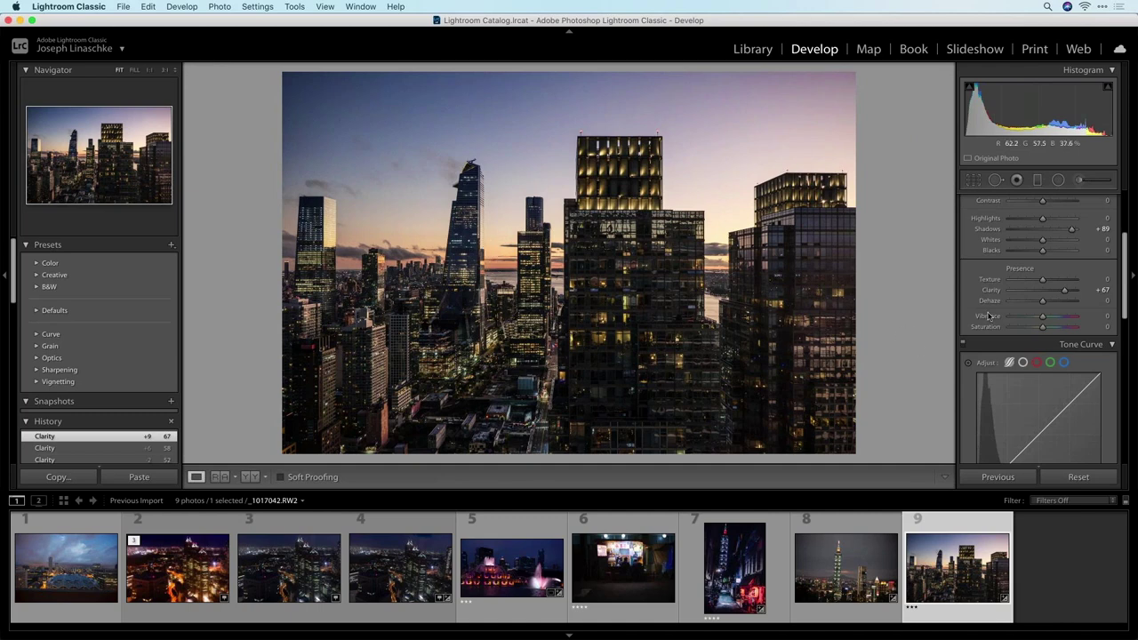
Step: Try a saturation of +27 on the skyline photo and reset it to 0
drag(1043, 327, 1054, 332)
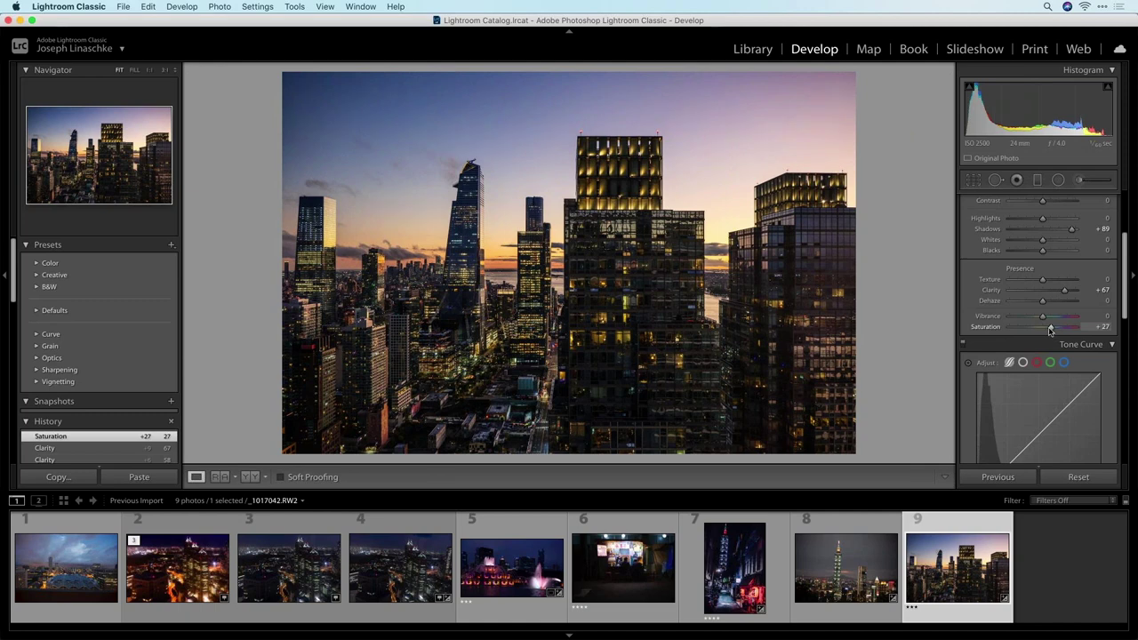
double_click(1050, 330)
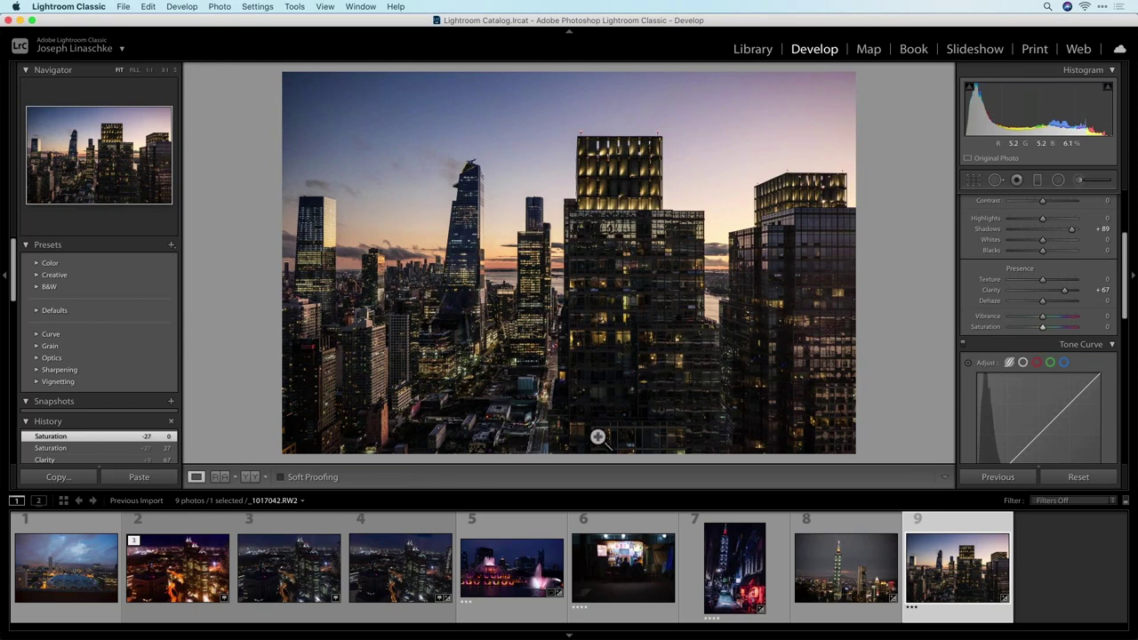
Step: Send a 16-bit sRGB TIFF copy with the Lightroom adjustments at 240 resolution to Silver Efex Pro 2
right_click(536, 246)
mouse_move(576, 347)
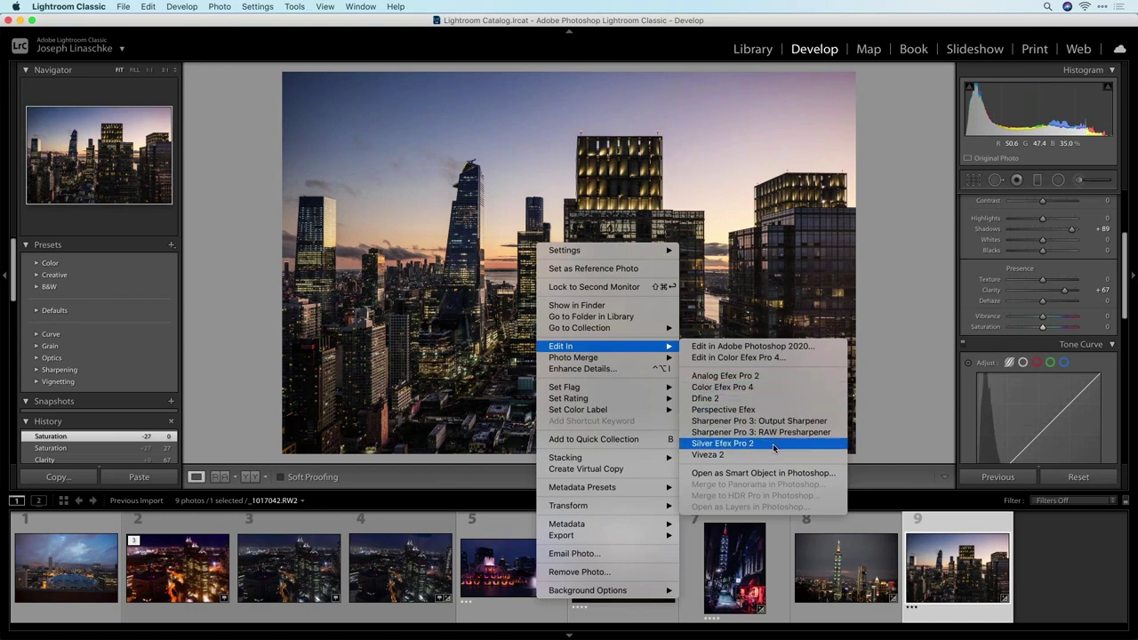
click(722, 443)
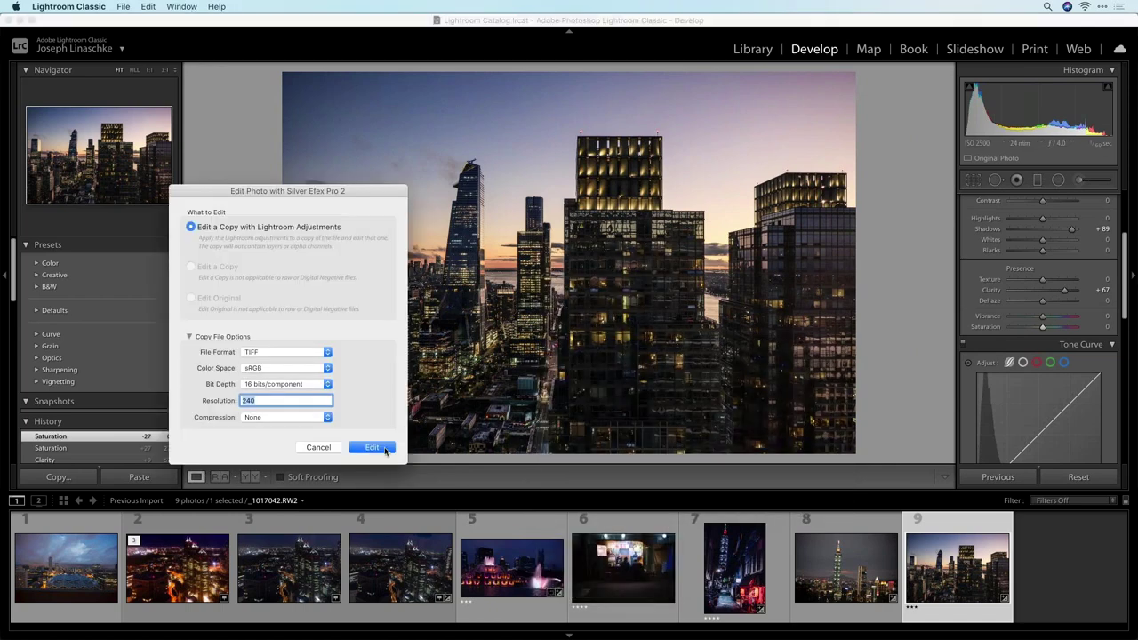
click(371, 447)
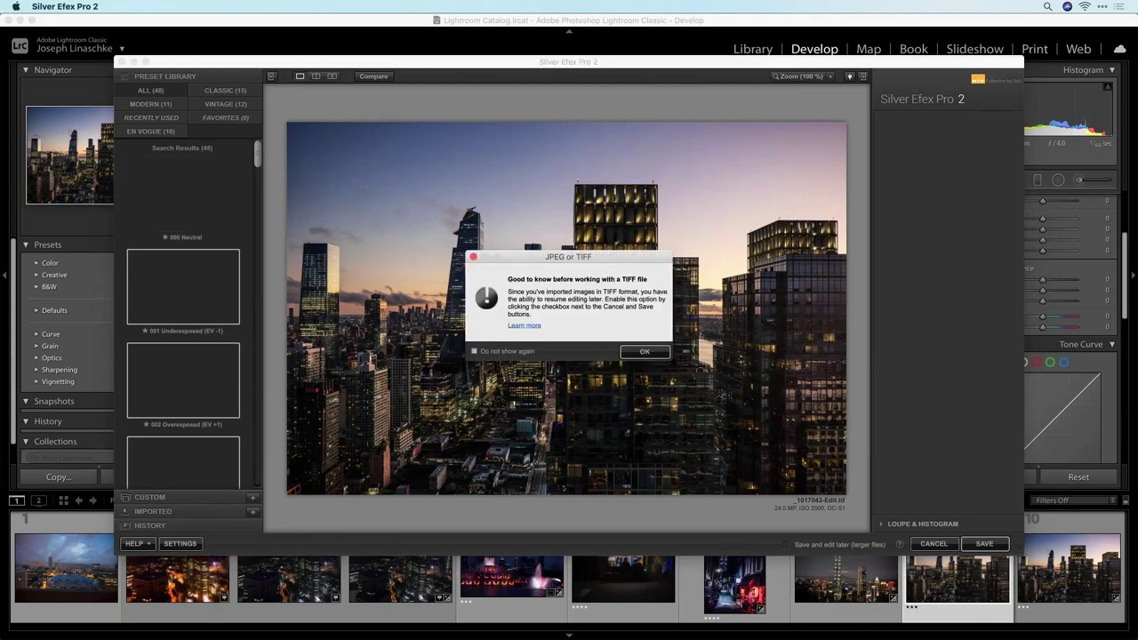
Step: Dismiss the TIFF notice, then enlarge the Silver Efex Pro 2 window to fill the screen for browsing the preset library
key(Return)
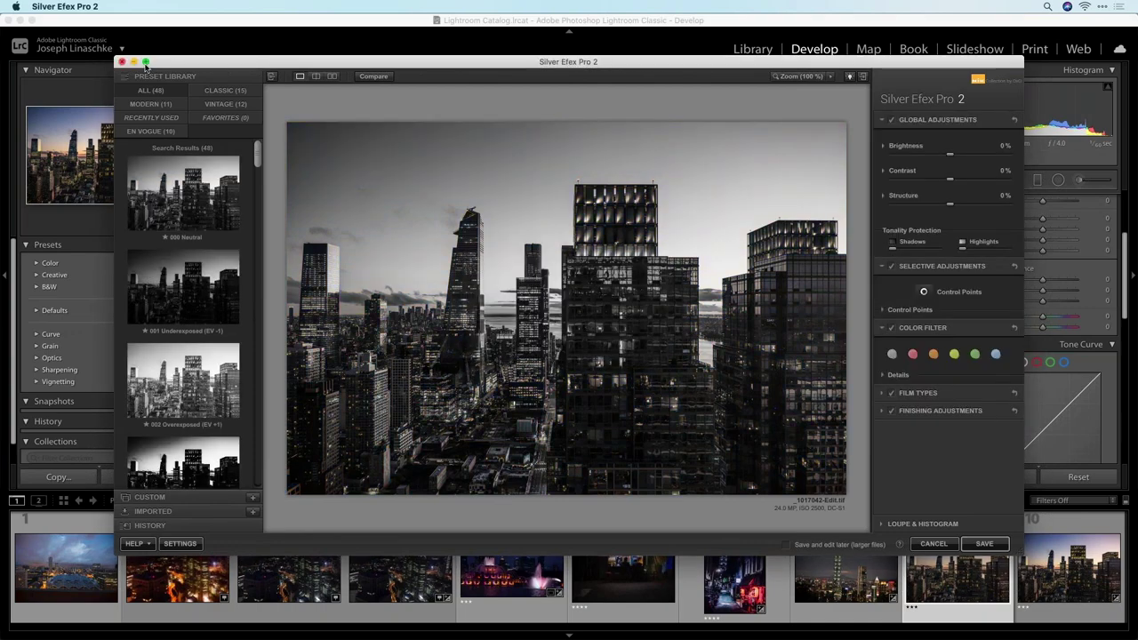
click(146, 63)
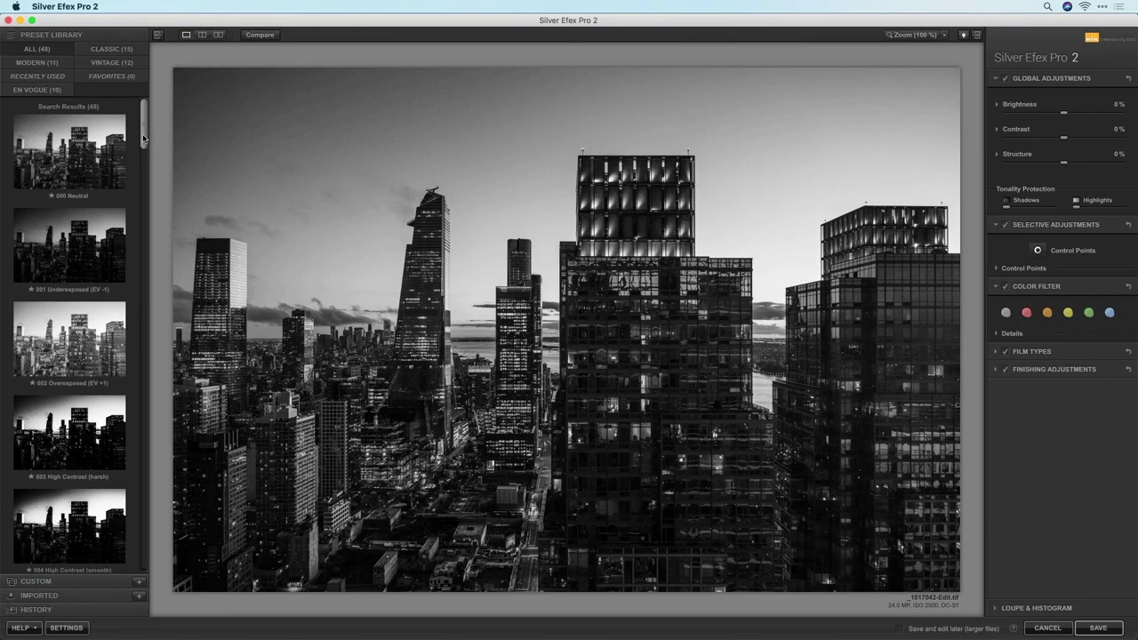
drag(143, 152, 272, 256)
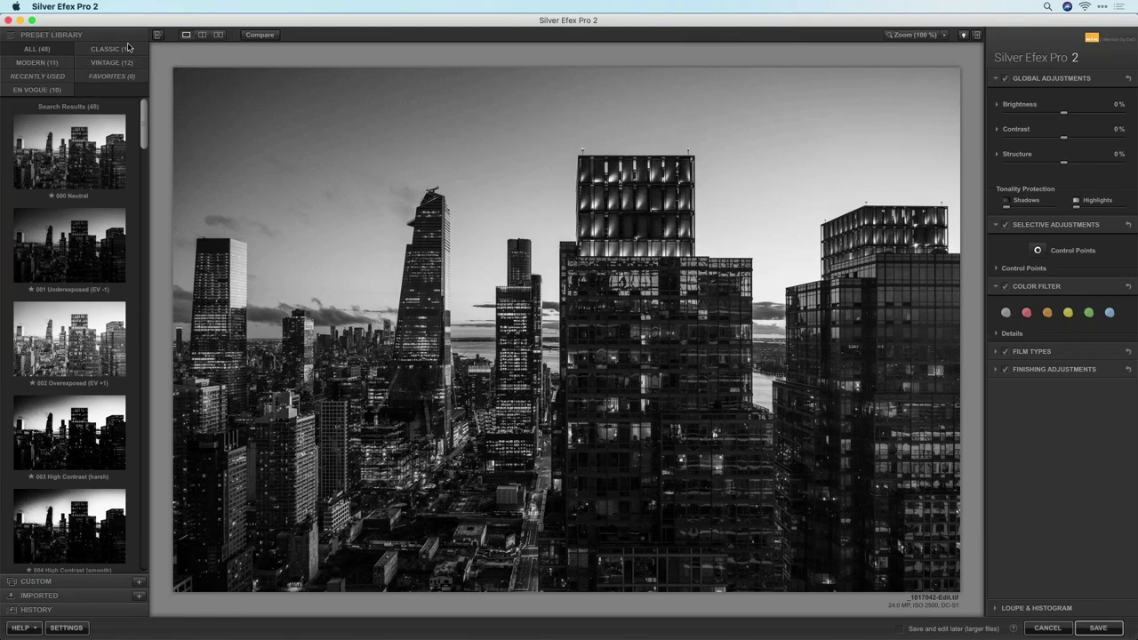
Step: Browse the preset categories, then apply the 002 Overexposed (EV +1) preset to the skyline photo
click(50, 76)
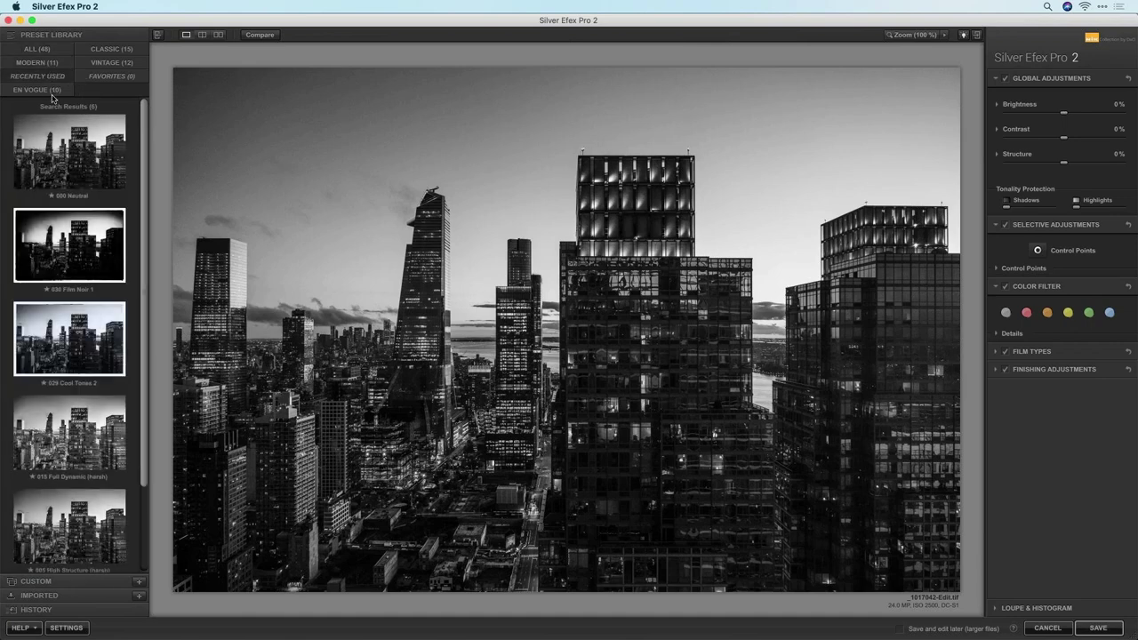
click(50, 92)
click(116, 53)
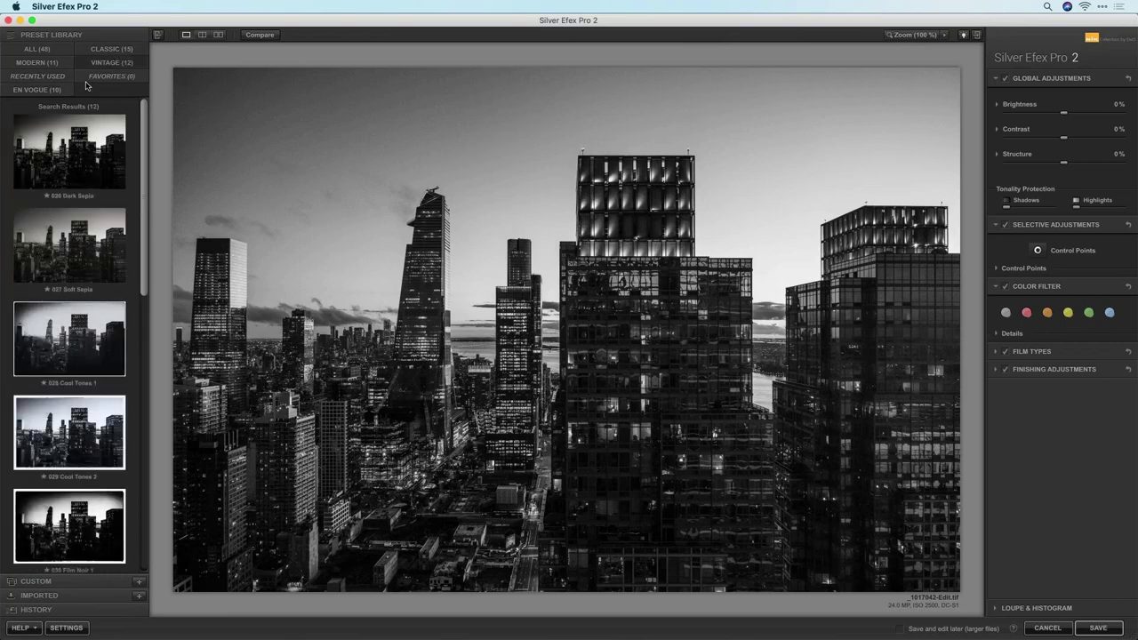
scroll(142, 169, down, 4)
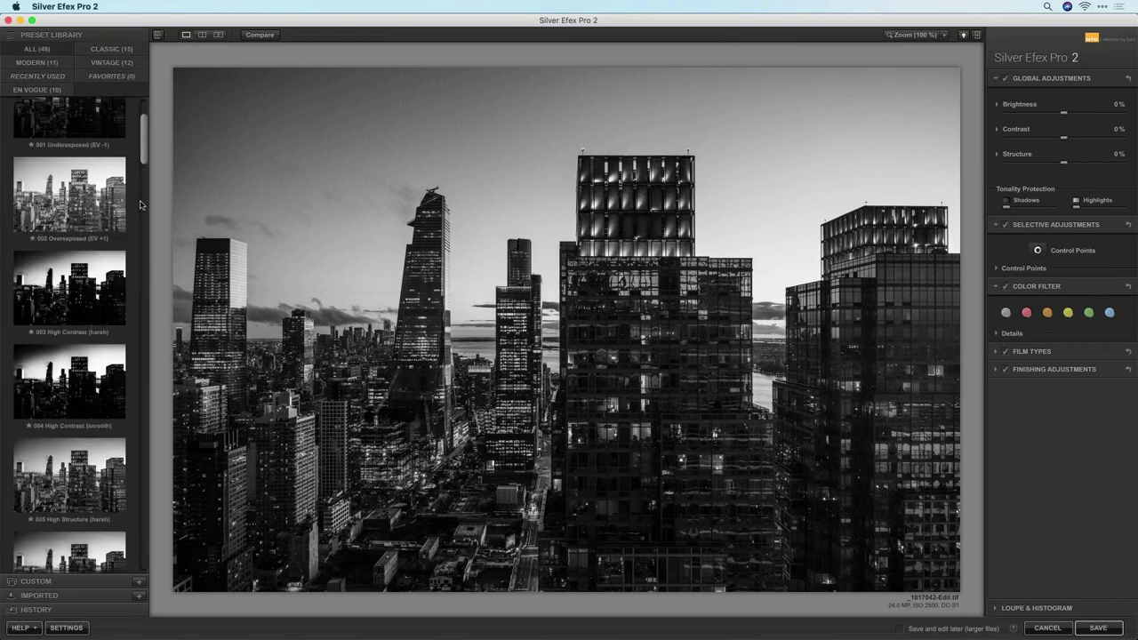
scroll(139, 204, up, 4)
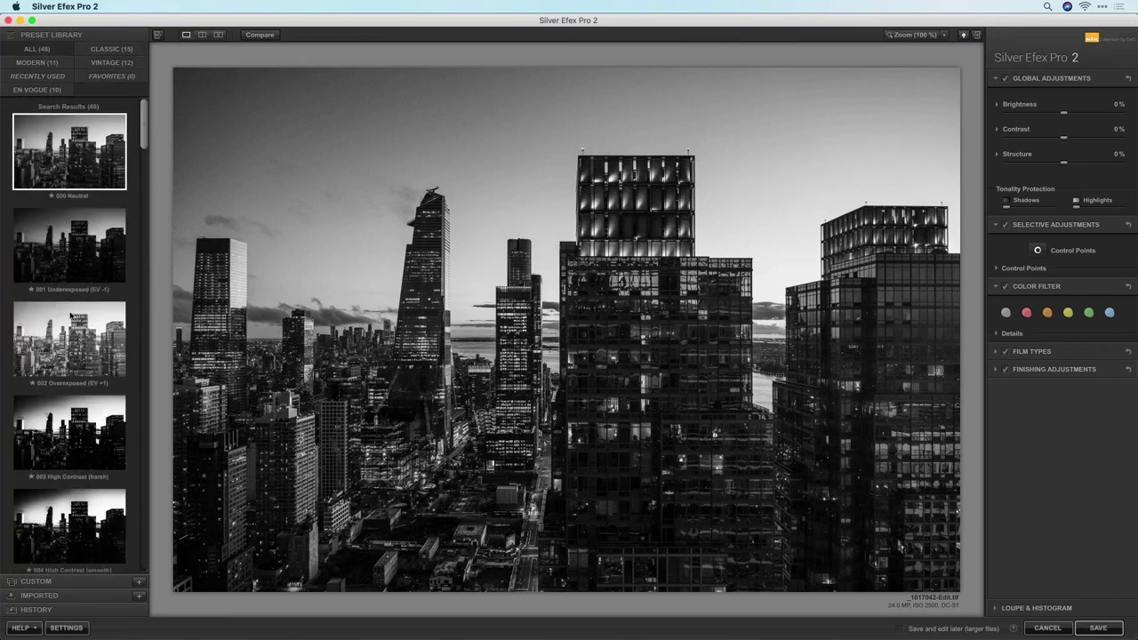
click(74, 334)
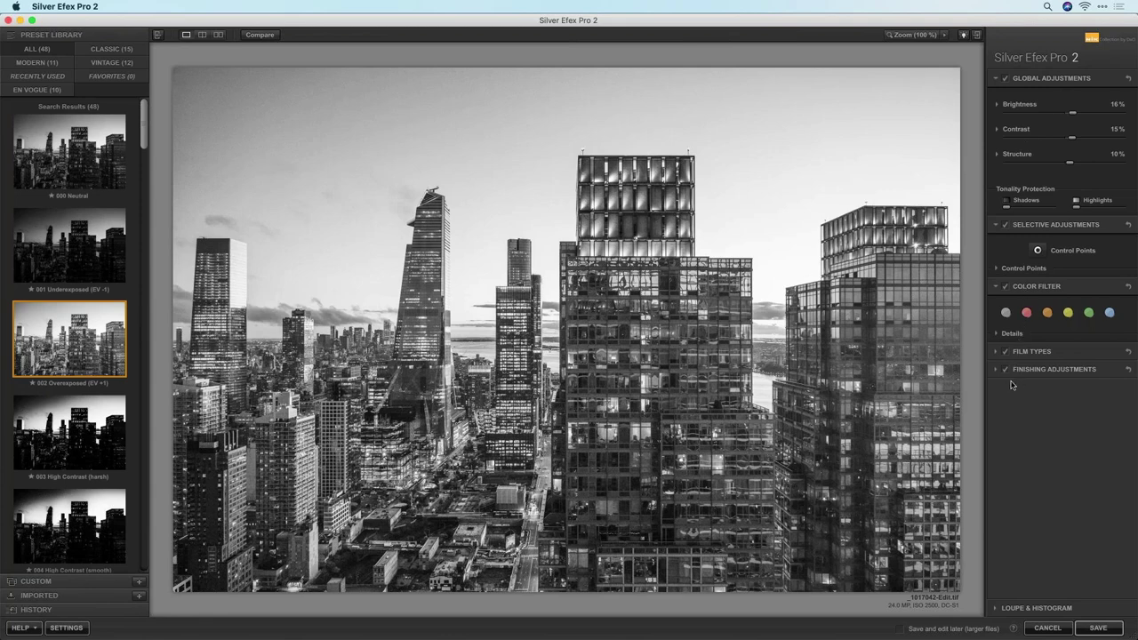
Step: Collapse the Global Adjustments, Selective Adjustments and Color Filter sections
click(992, 80)
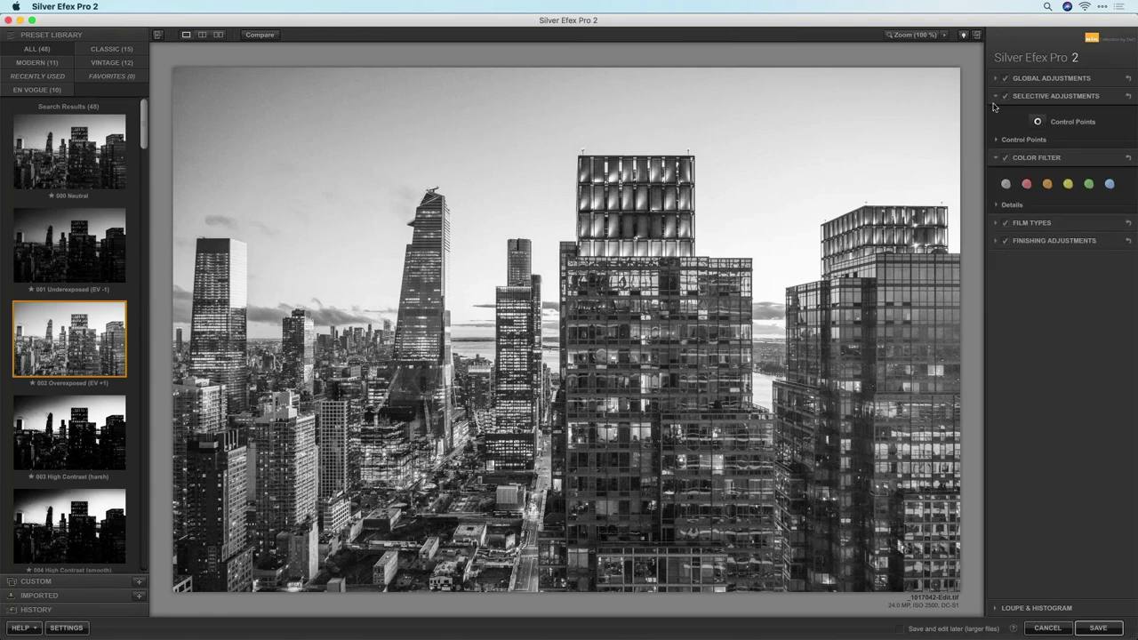
click(993, 97)
click(995, 115)
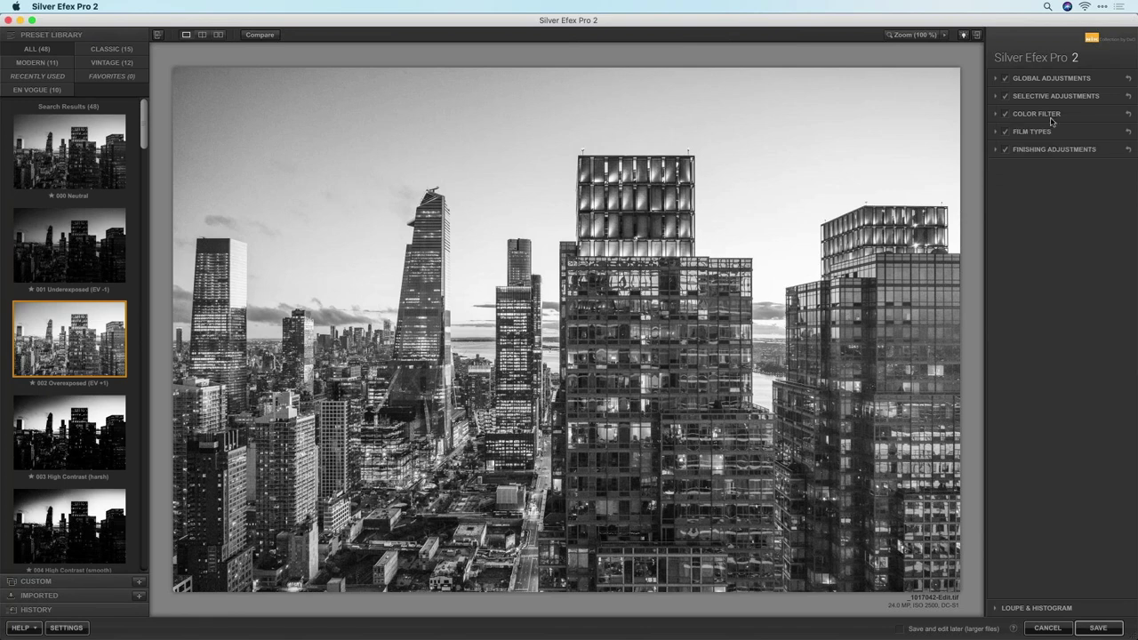
Step: Examine the detailed sliders for brightness, structure and contrast in the global adjustments, then collapse the section
click(996, 81)
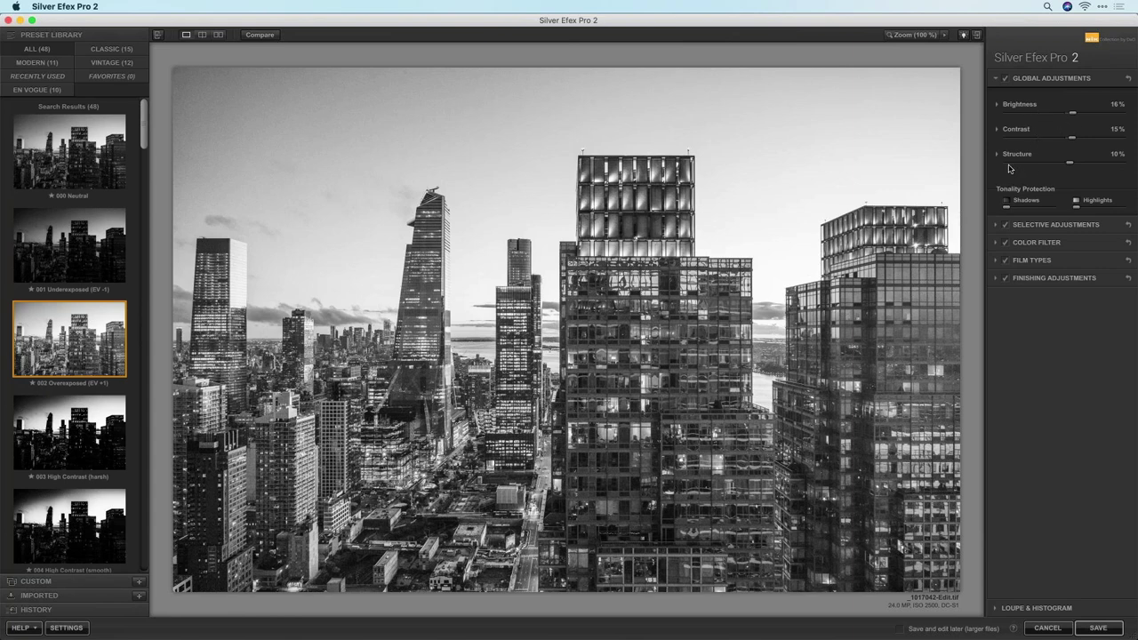
click(997, 106)
click(996, 105)
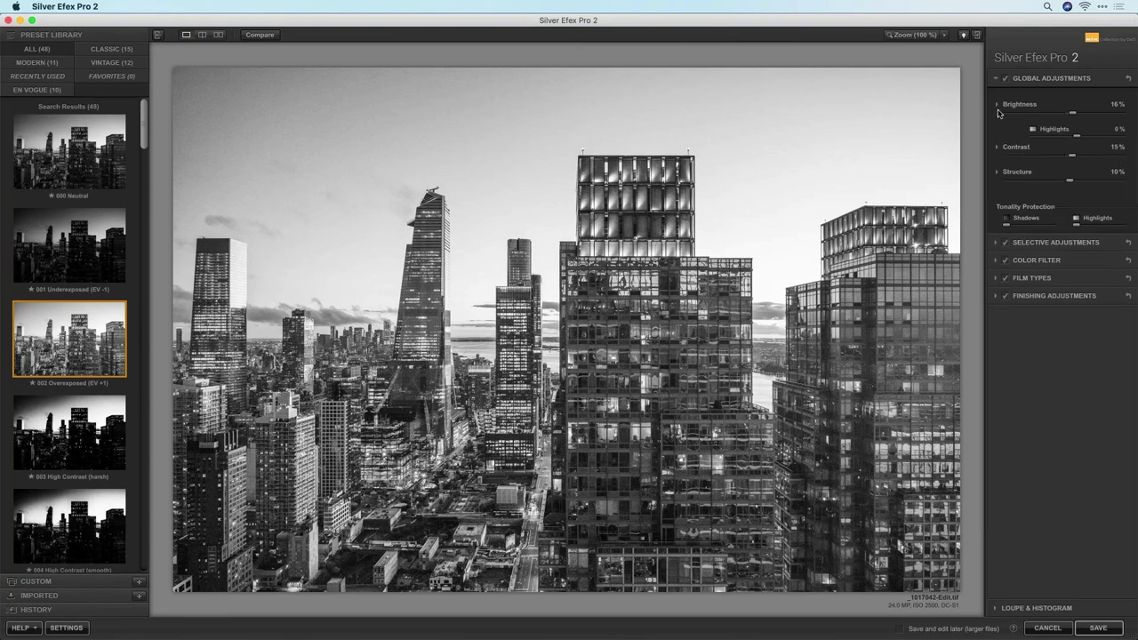
click(996, 158)
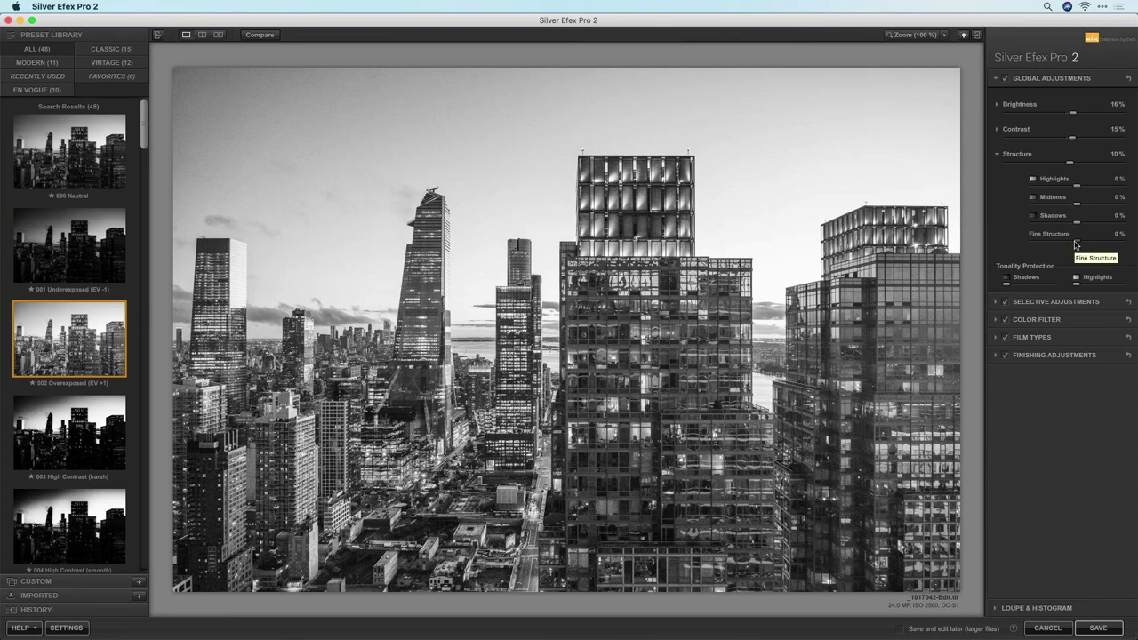
click(997, 154)
click(997, 130)
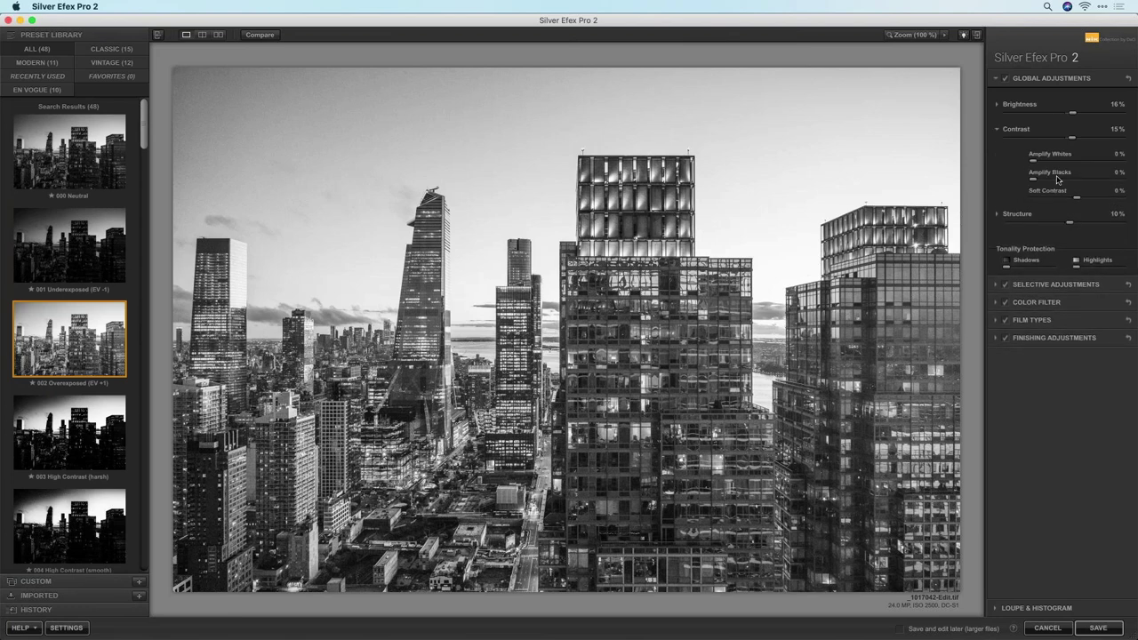
click(997, 130)
click(997, 104)
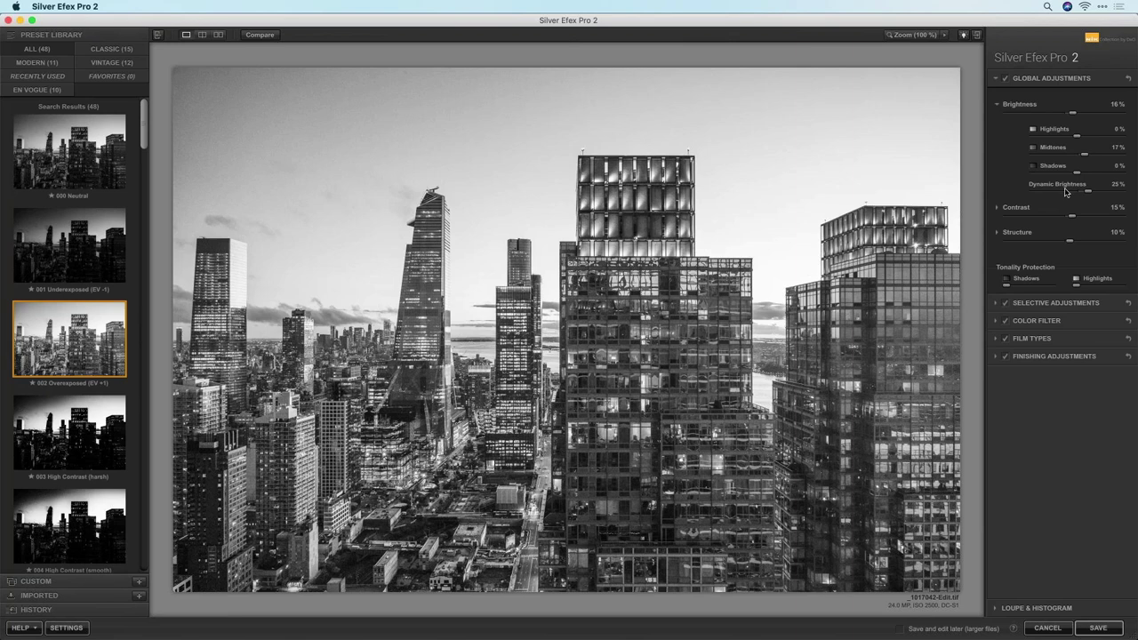
click(998, 106)
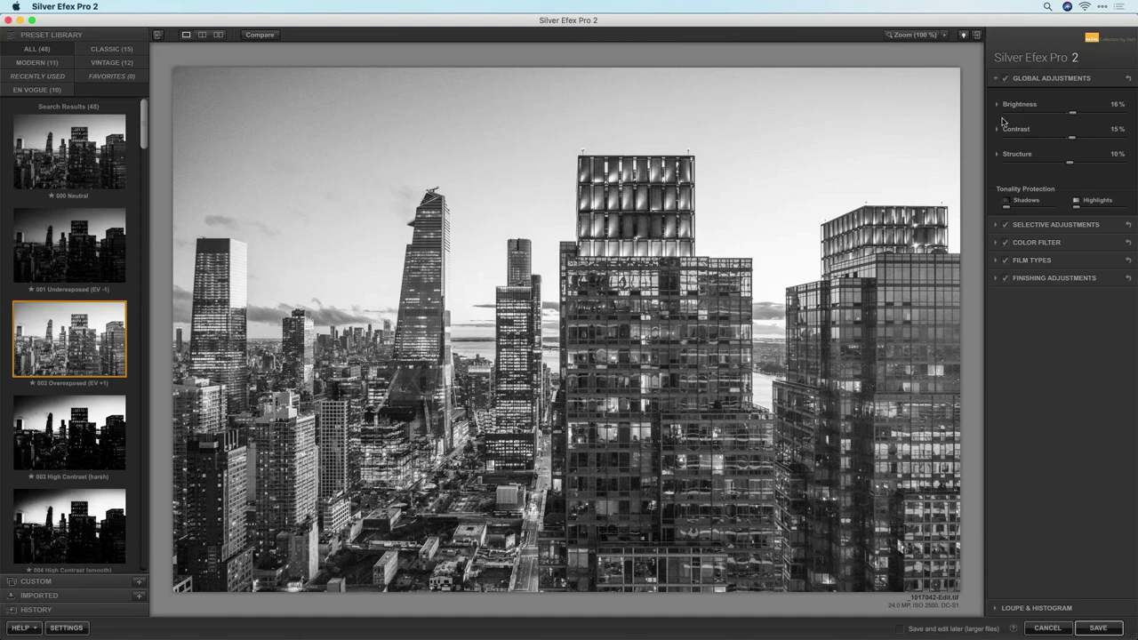
click(995, 80)
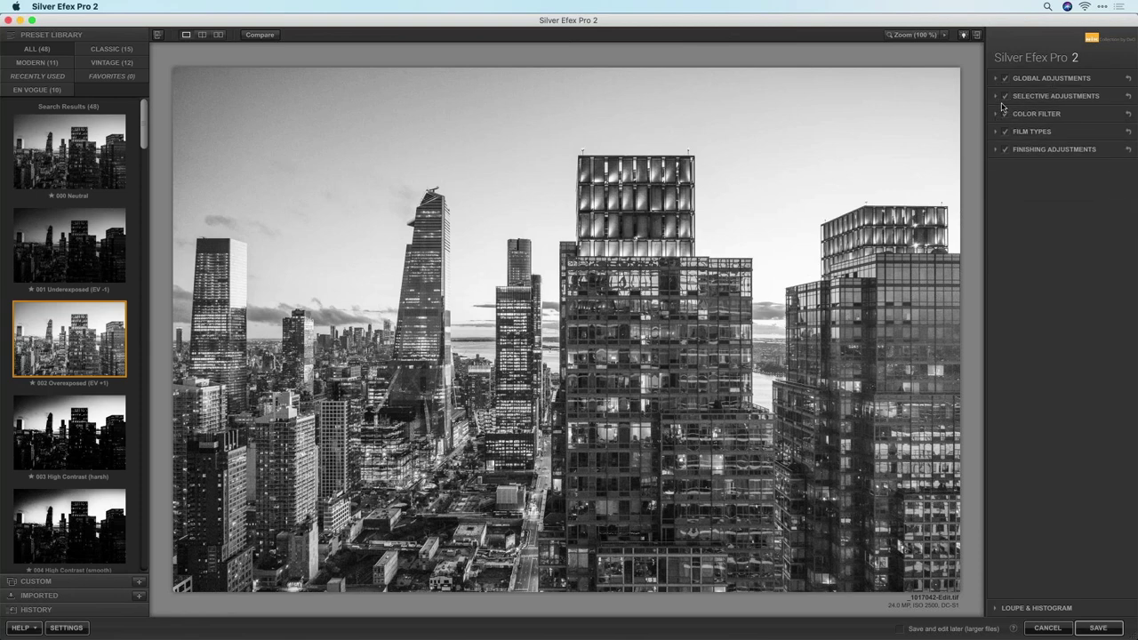
Step: Place a selective control point in the sky between the two nearest buildings and expand its full set of adjustments
click(996, 97)
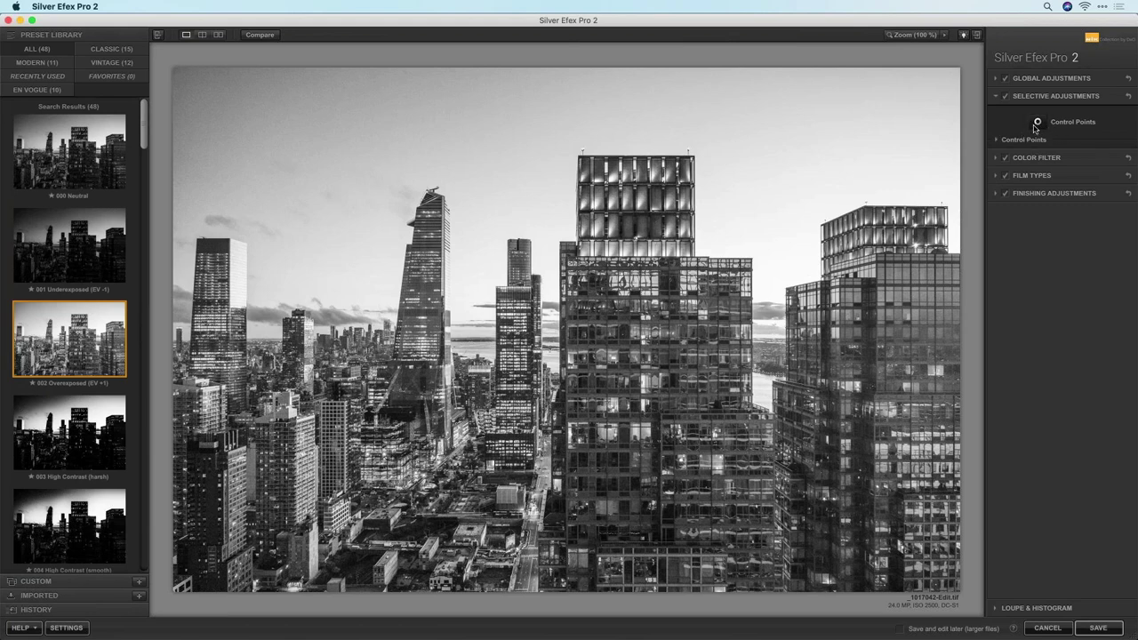
click(1035, 126)
click(788, 166)
drag(818, 166, 824, 166)
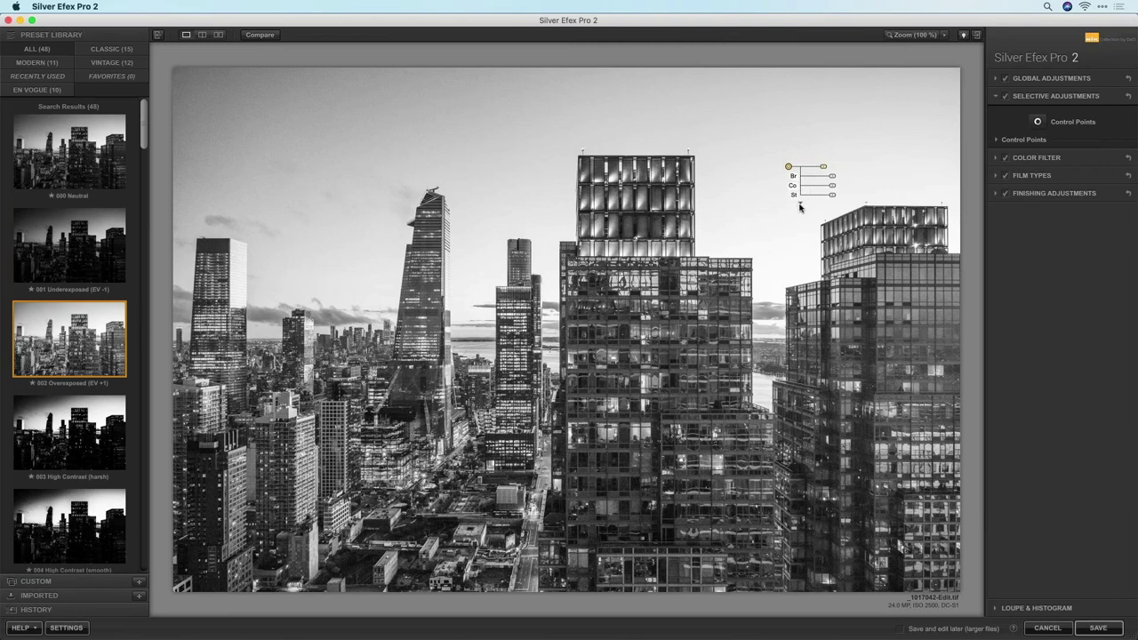
click(800, 205)
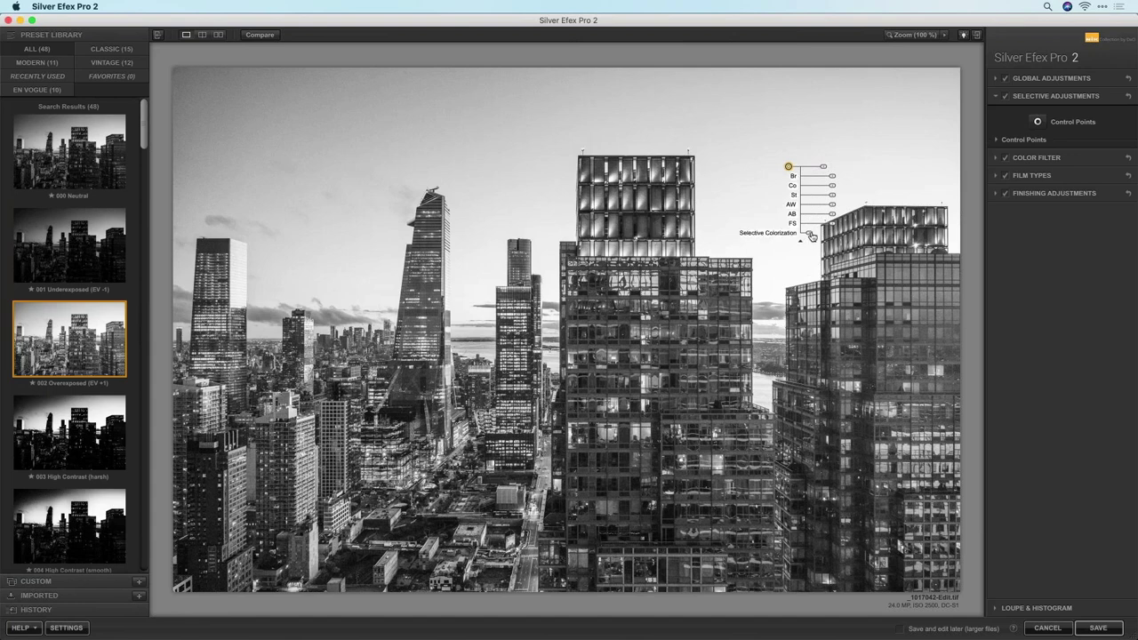
Step: Try 100% Selective Colorization on the sky control point and undo it
drag(810, 237, 866, 234)
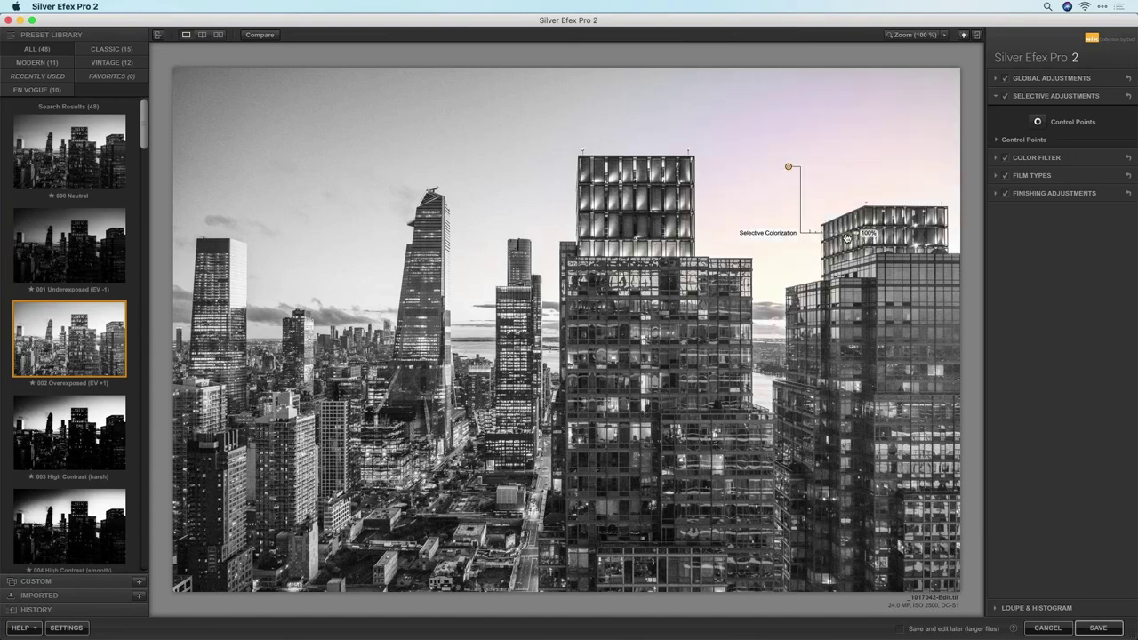
key(super+z)
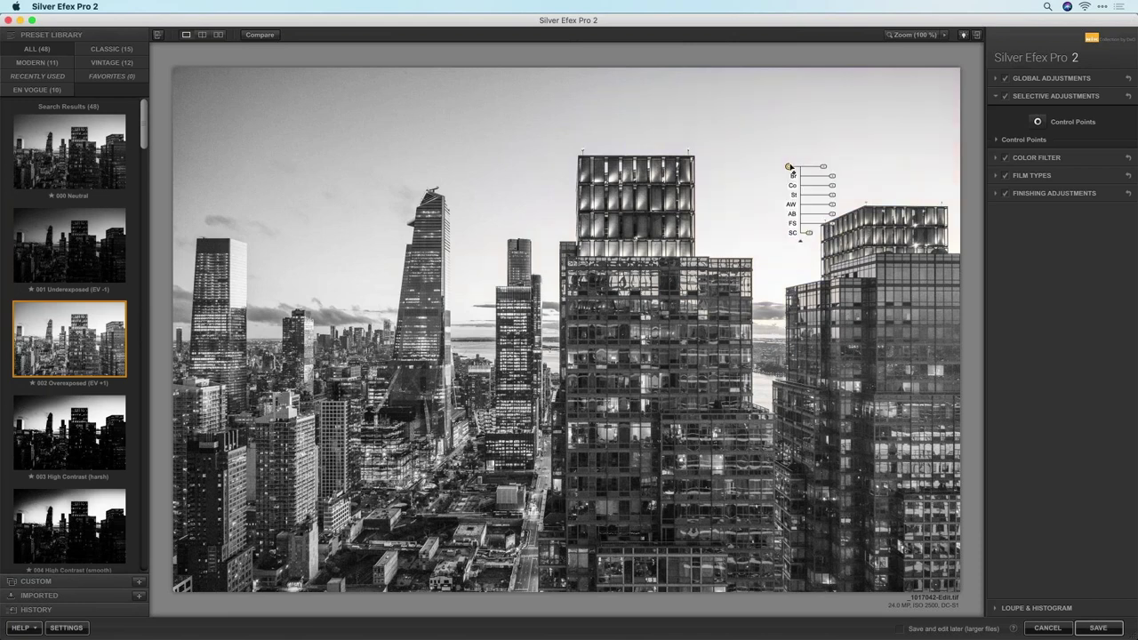
Step: Reposition the control point slightly higher in the sky, closer to the central tower
drag(792, 169, 778, 157)
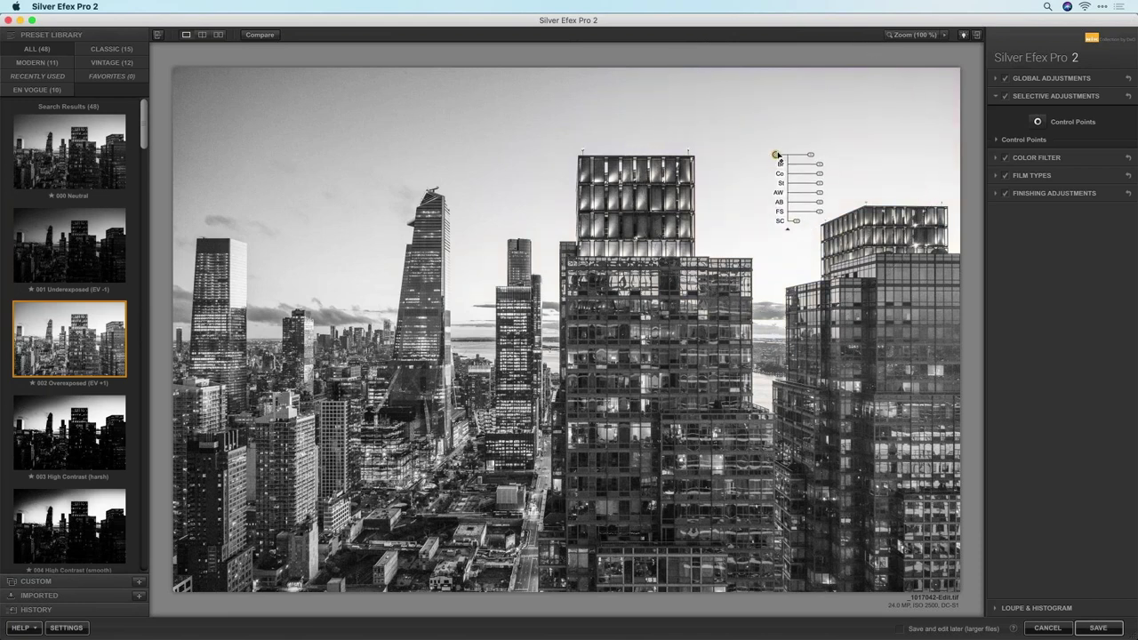
drag(779, 157, 776, 149)
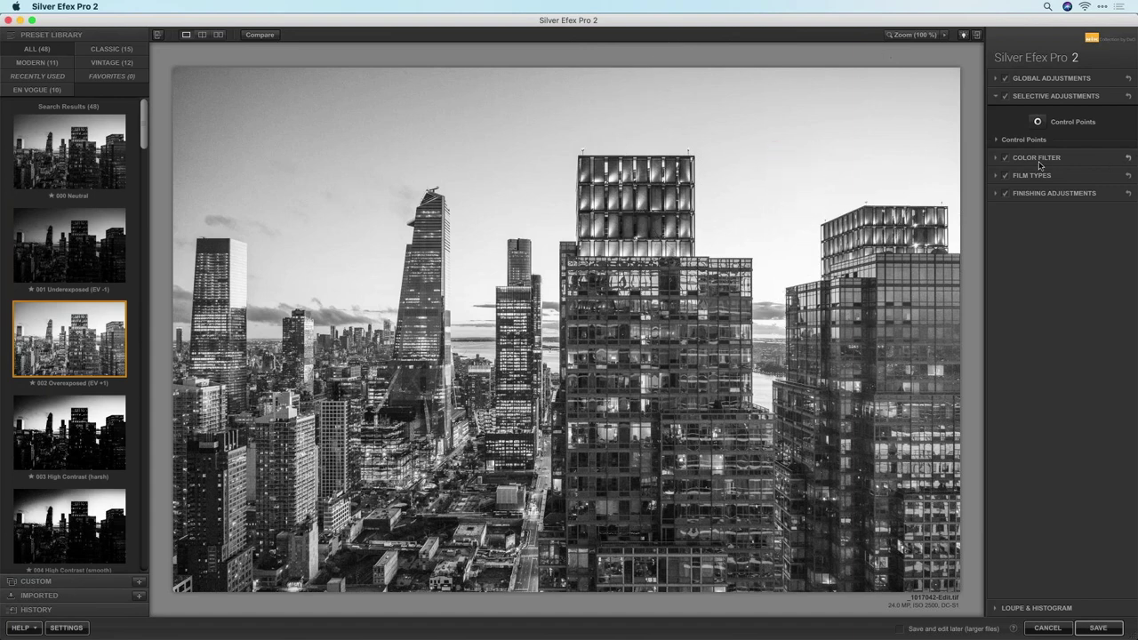
Step: Collapse the selective adjustments and examine the color filter choices with their hue and strength details
click(995, 159)
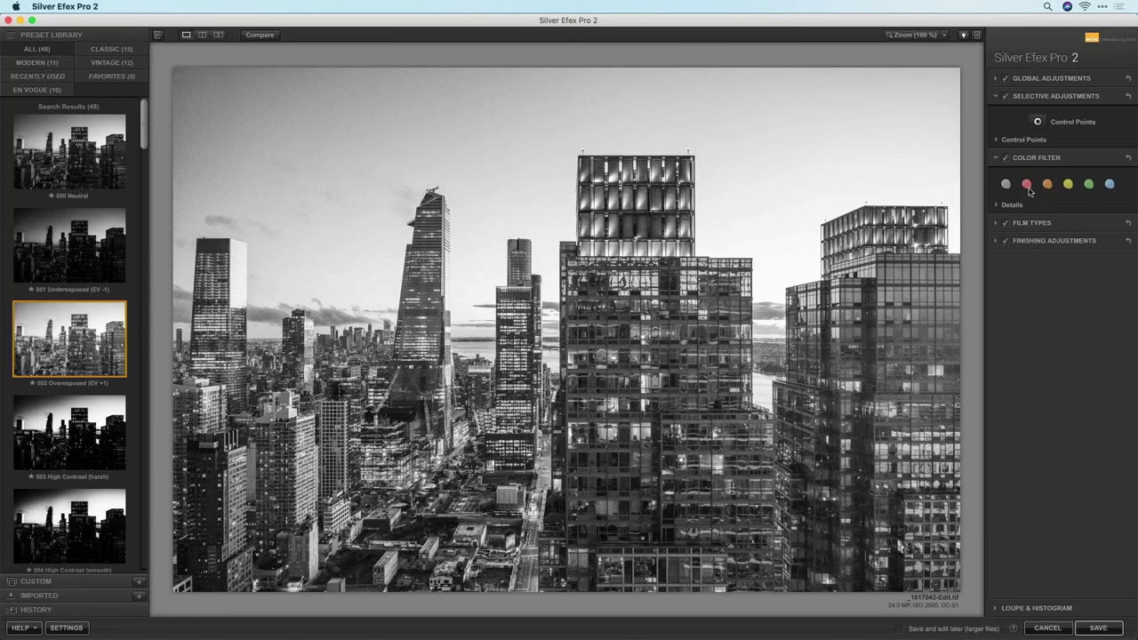
click(996, 97)
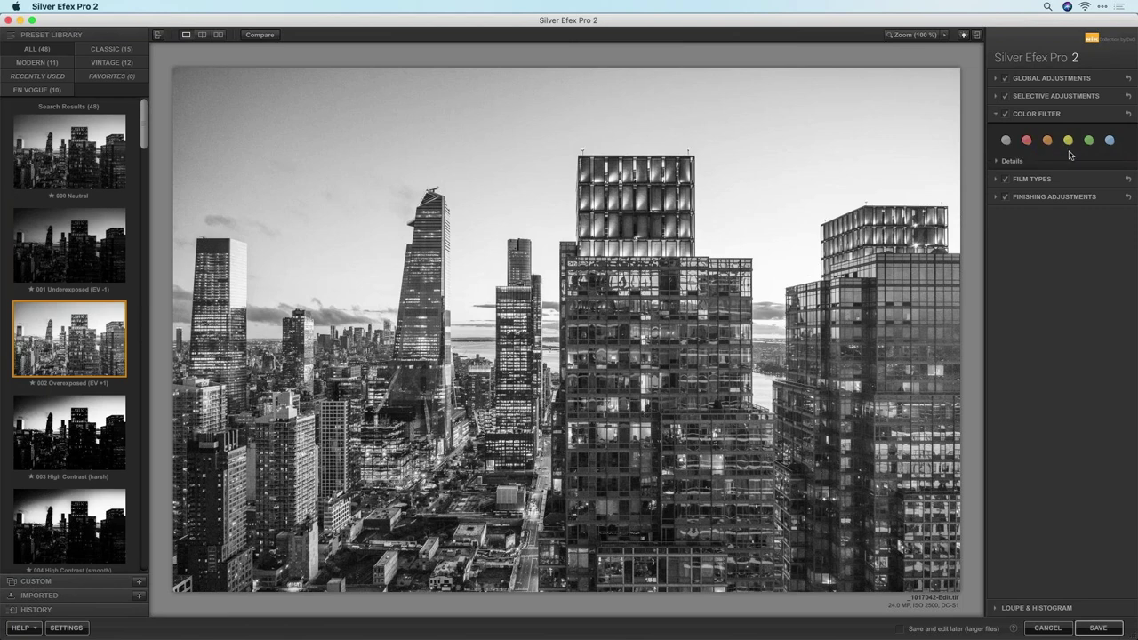
click(1001, 161)
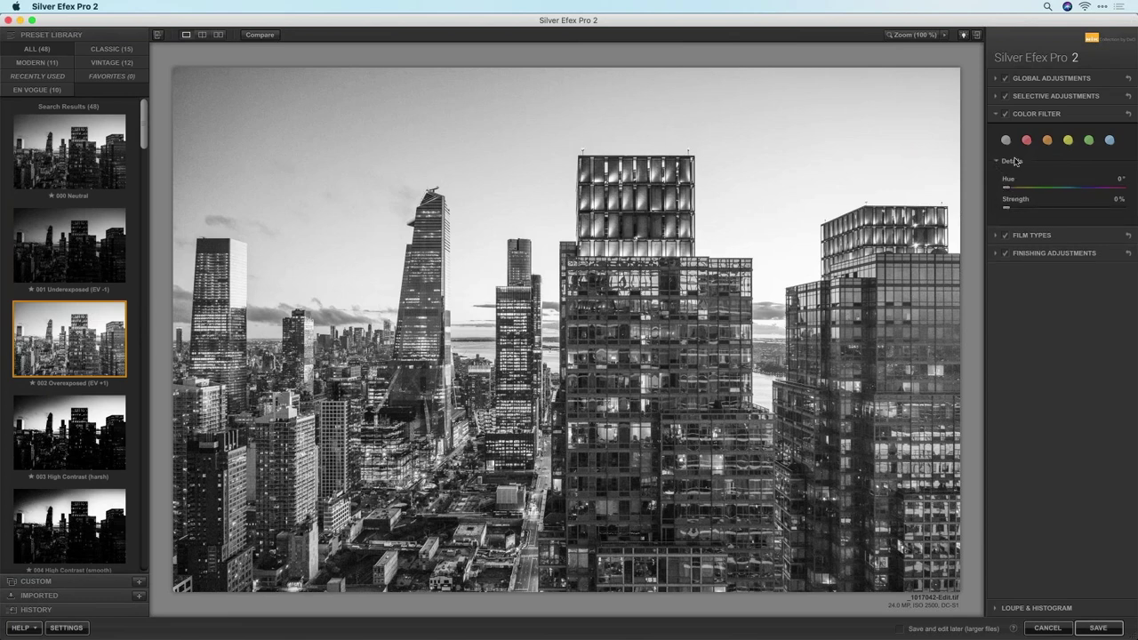
click(995, 114)
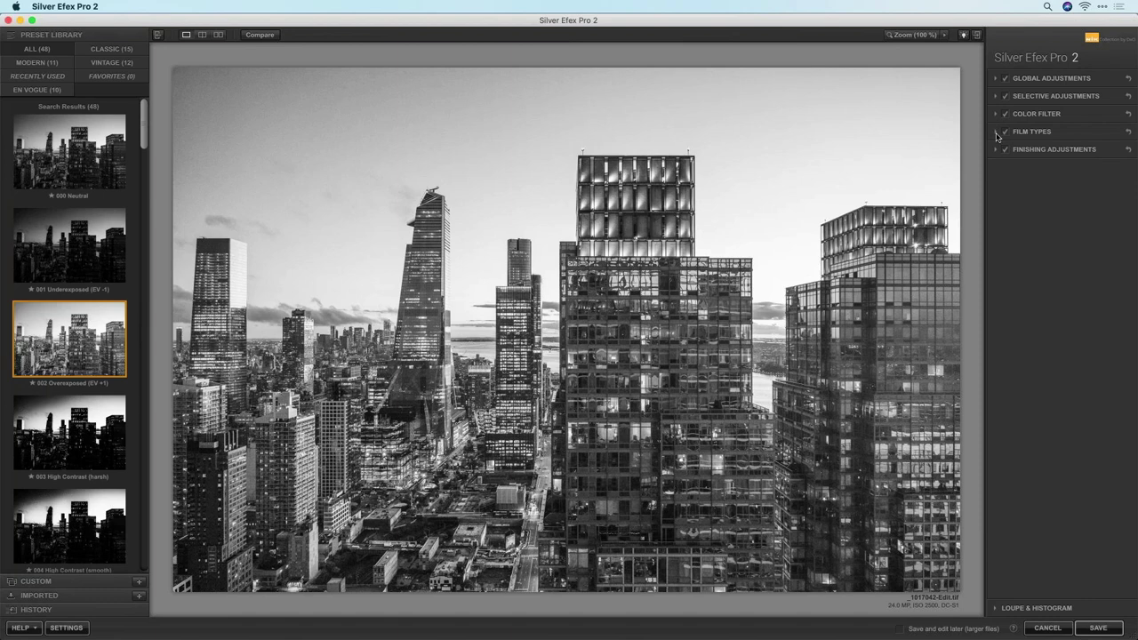
Step: Examine the finishing adjustments, previewing image borders such as Type 7 while leaving the border off
click(996, 149)
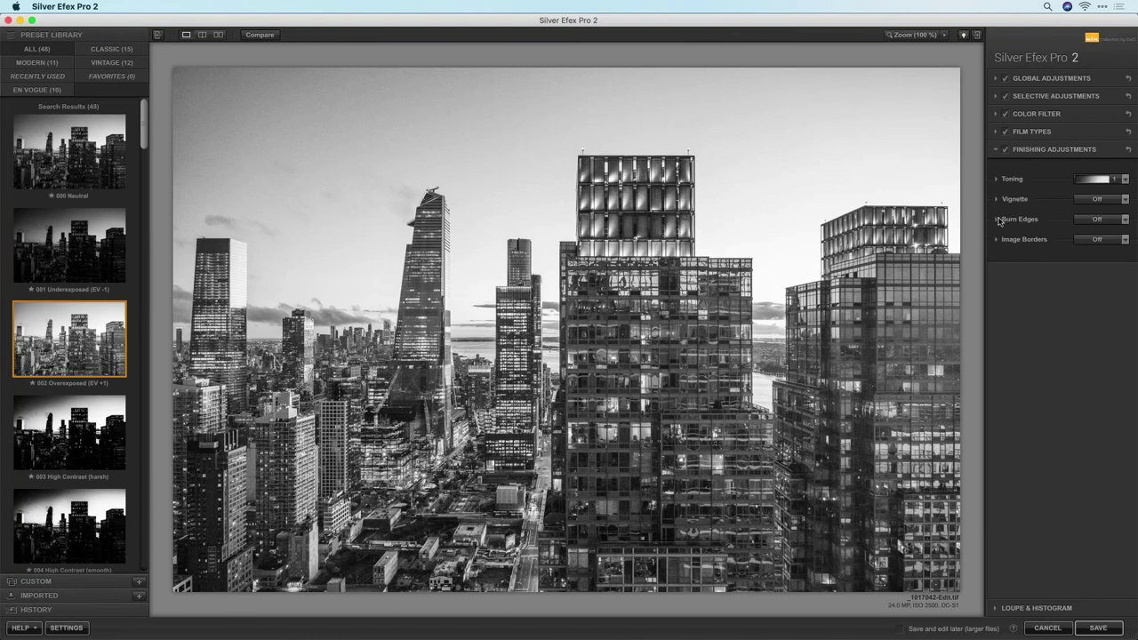
click(996, 219)
click(997, 218)
click(997, 241)
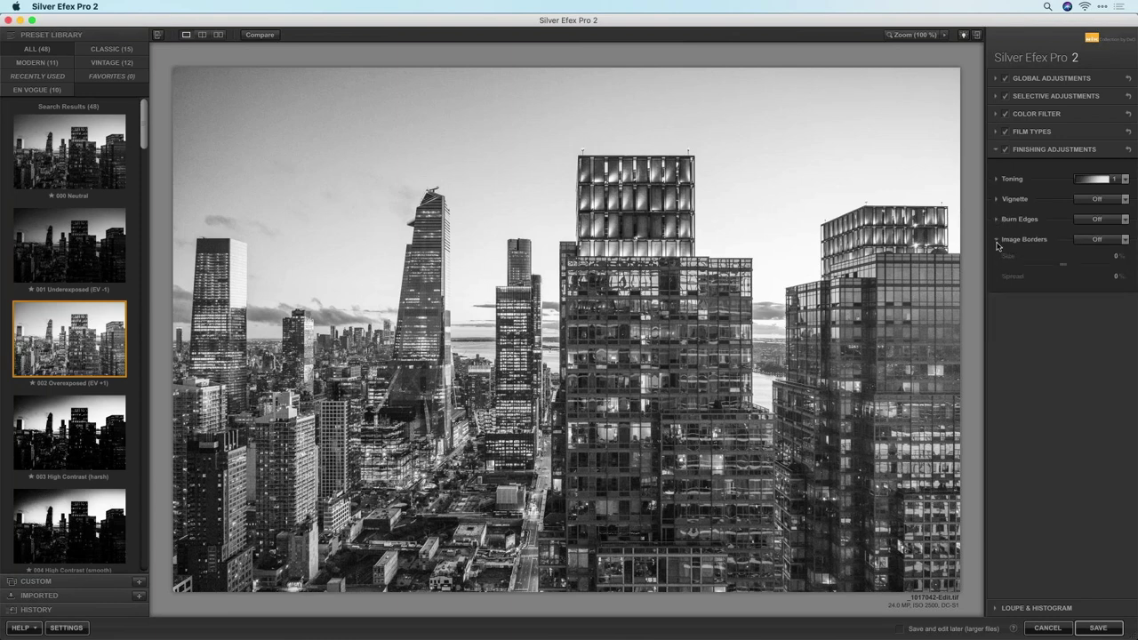
click(1102, 240)
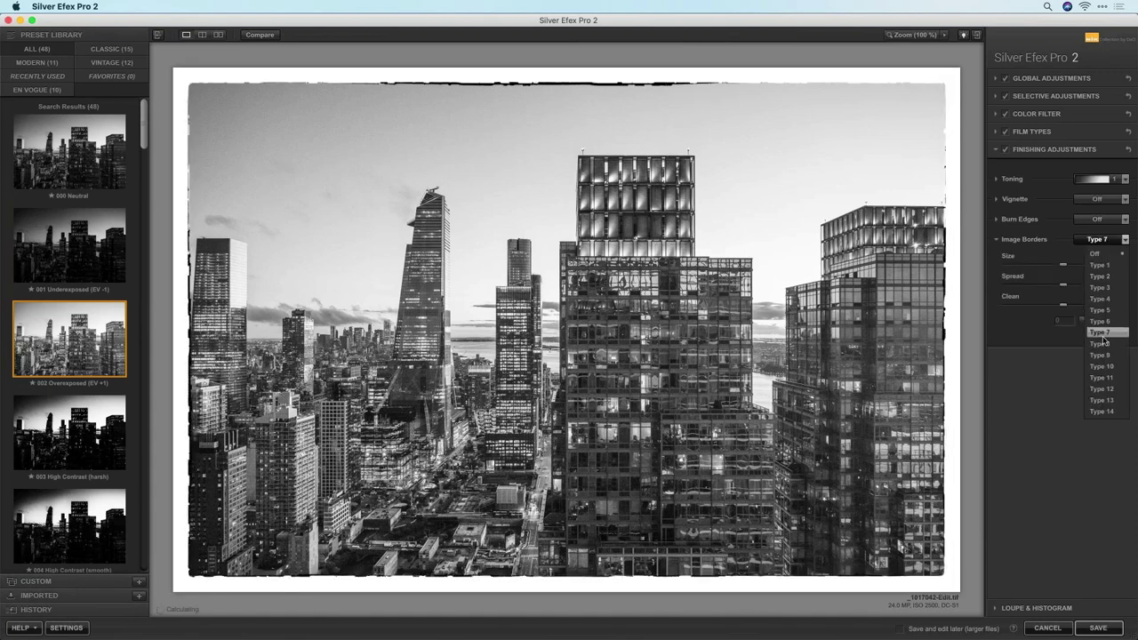
click(1047, 241)
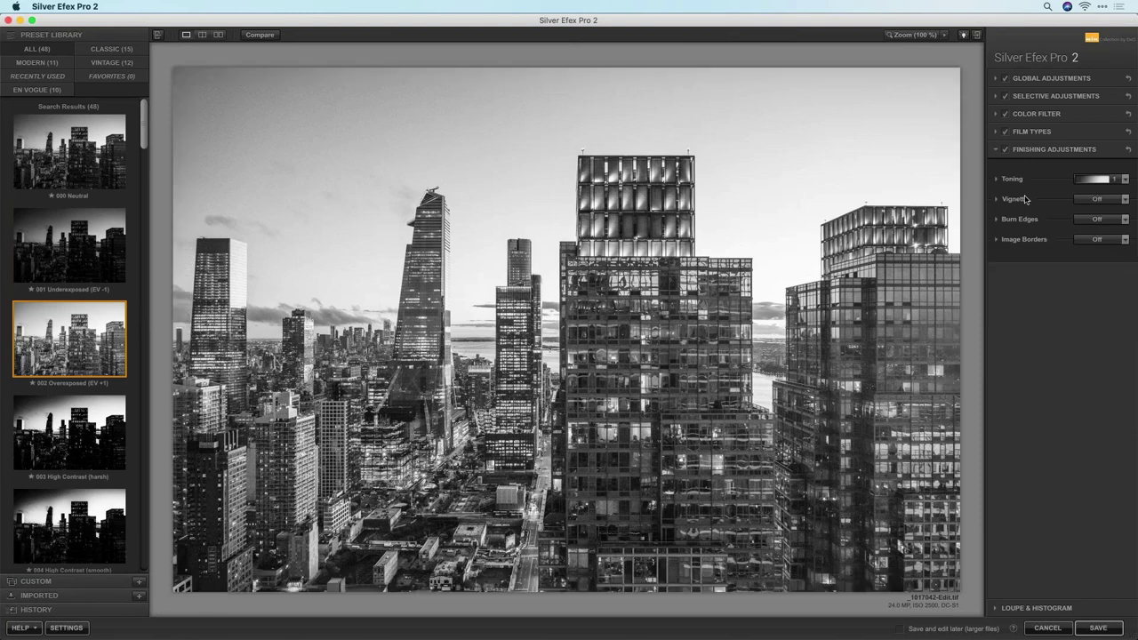
click(996, 149)
Step: Preview film type emulations such as Polaroid 667 on the photo and keep the film type at Neutral
click(1004, 133)
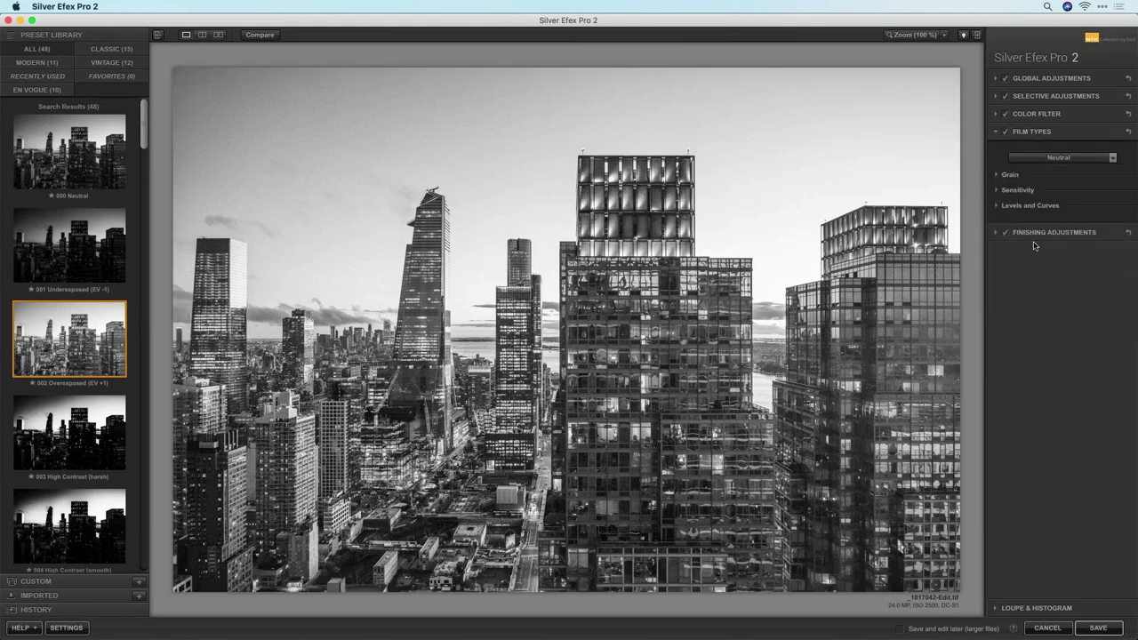
click(1070, 163)
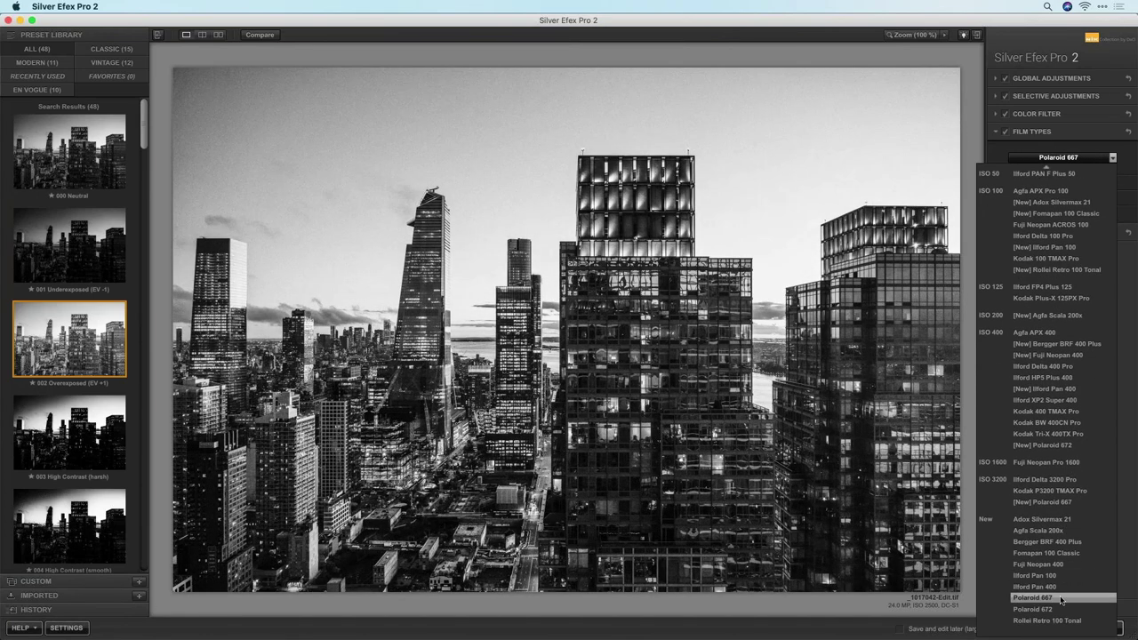
key(Escape)
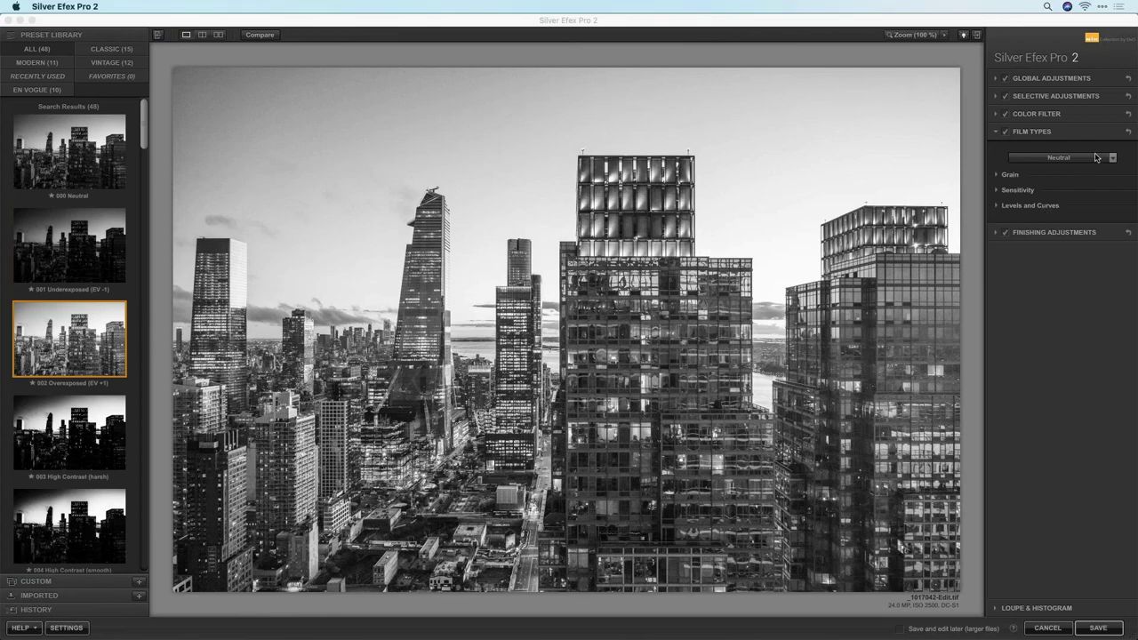
click(1096, 157)
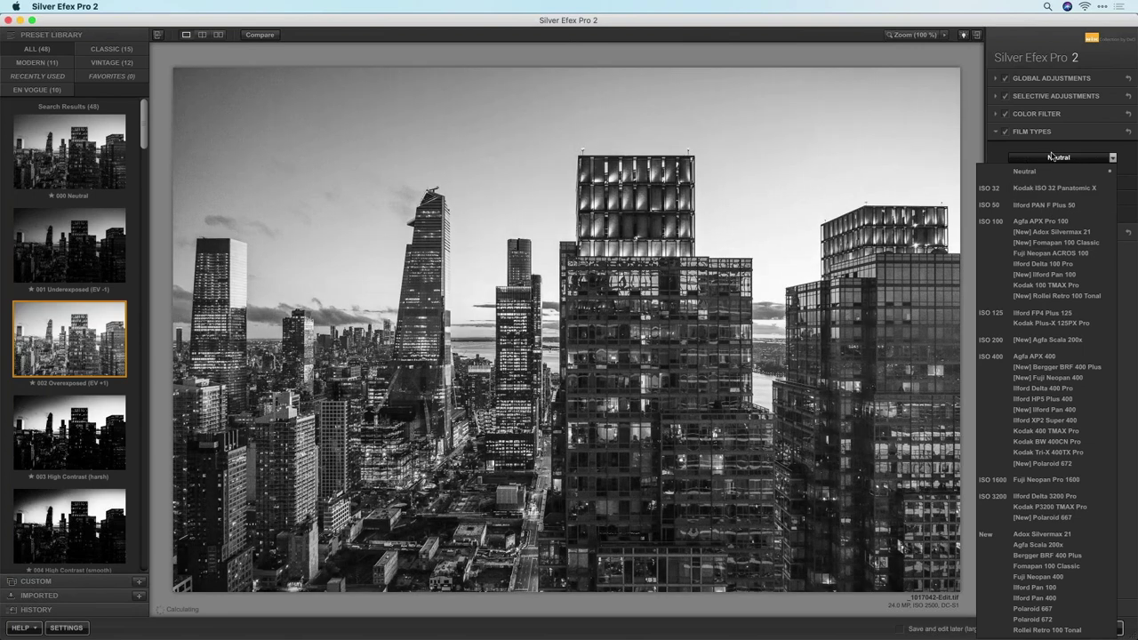
click(1024, 170)
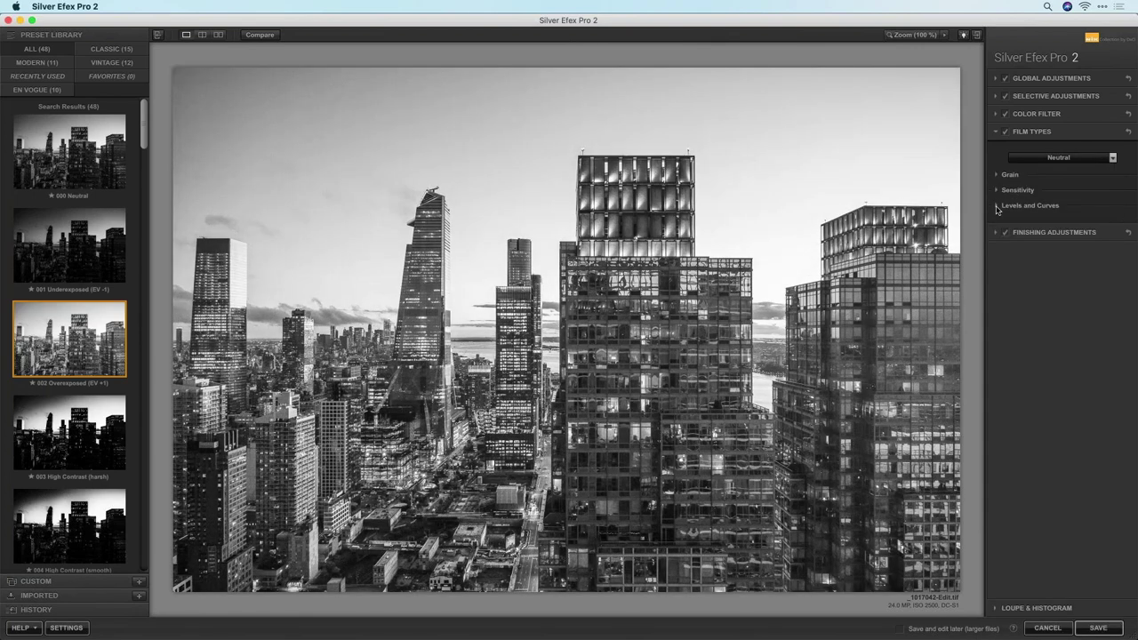
Step: Expand the film type's levels and curves, sensitivity and grain settings for inspection
click(997, 207)
click(996, 189)
click(998, 175)
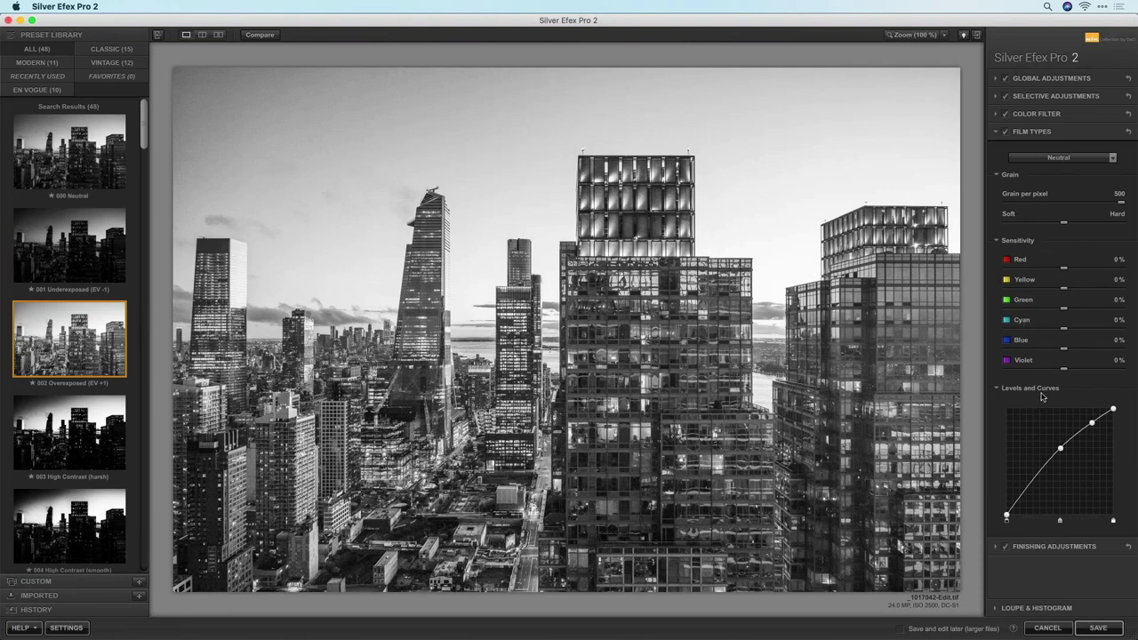
Step: Try the Kodak 100 TMAX Pro film type on the photo, and reset the look with the 000 Neutral preset
click(1064, 158)
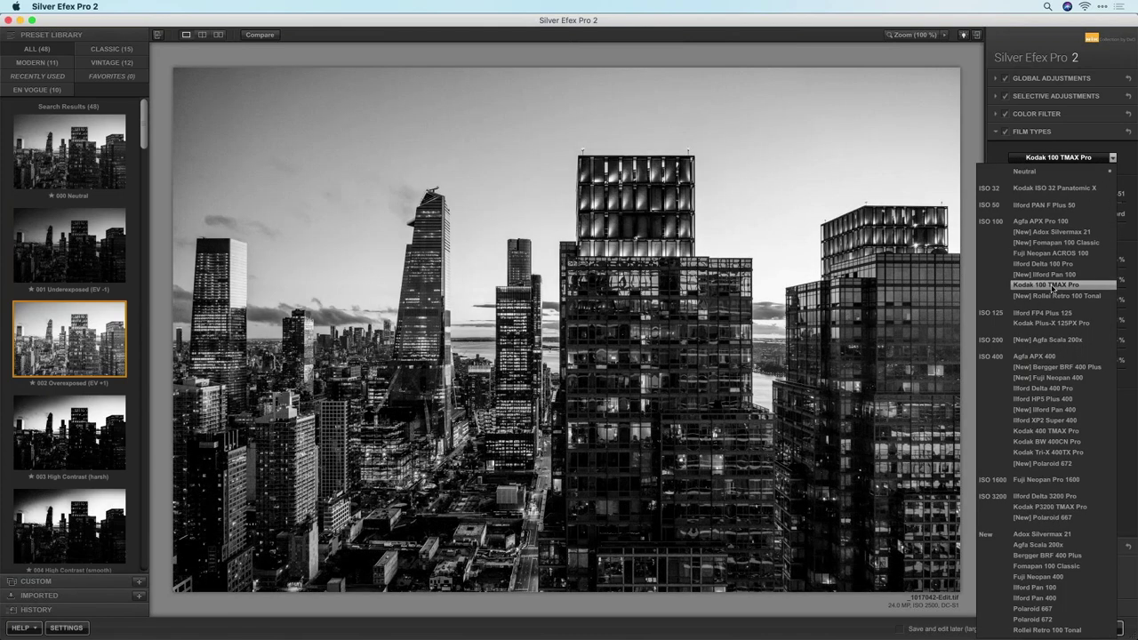
click(1053, 286)
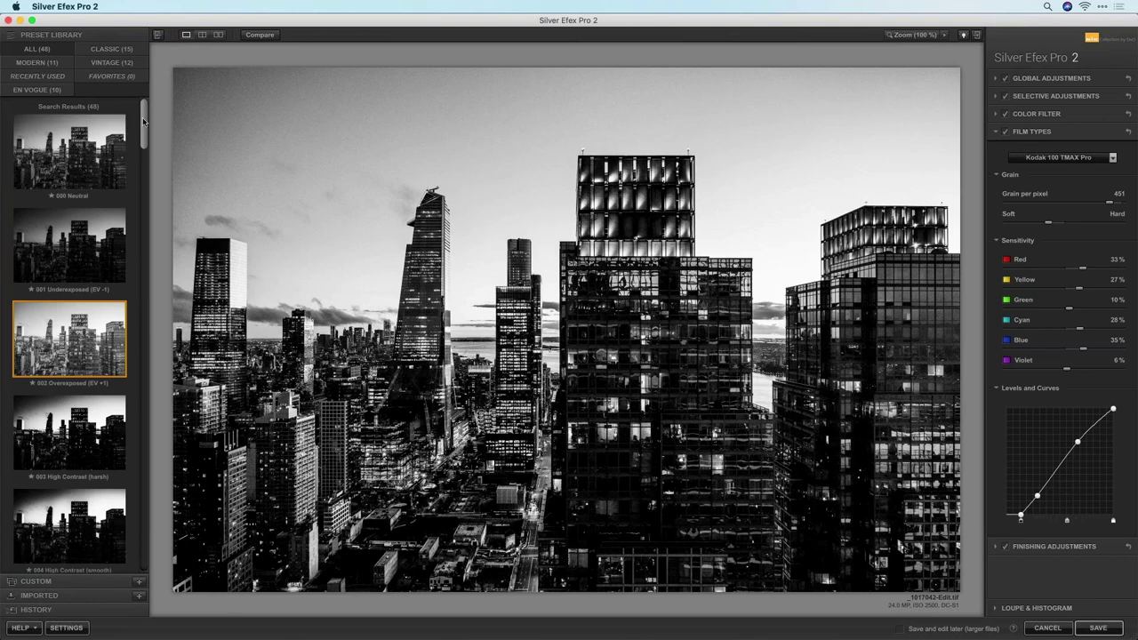
click(104, 151)
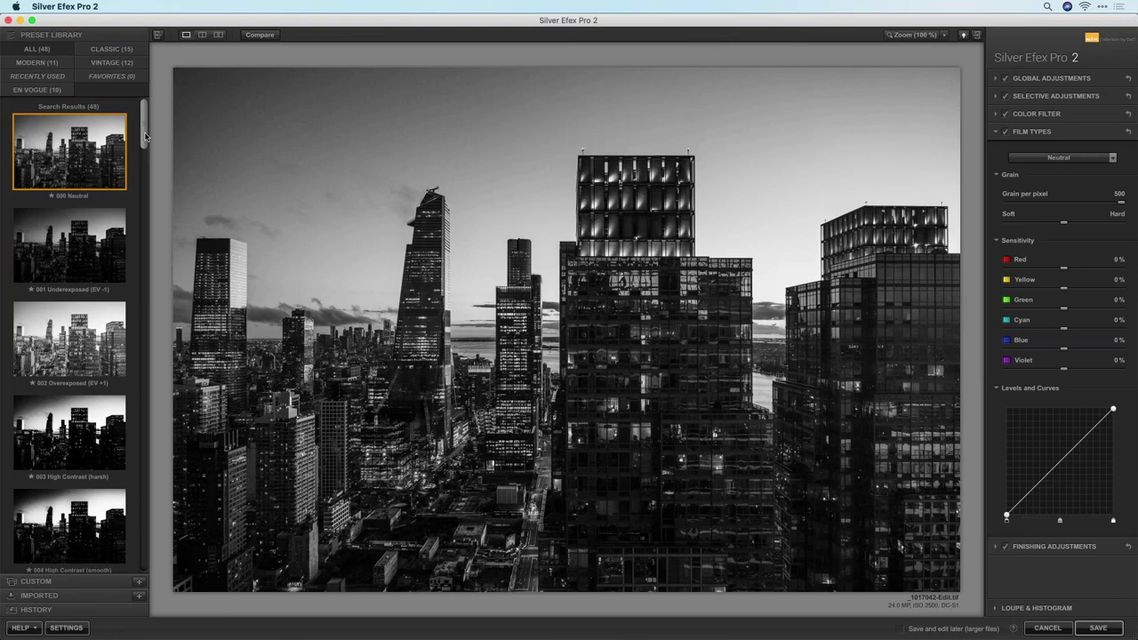
Step: Try the 002 Overexposed (EV +1), 003 High Contrast (harsh) and 005 High Structure (harsh) presets on the photo
scroll(145, 137, down, 3)
click(86, 160)
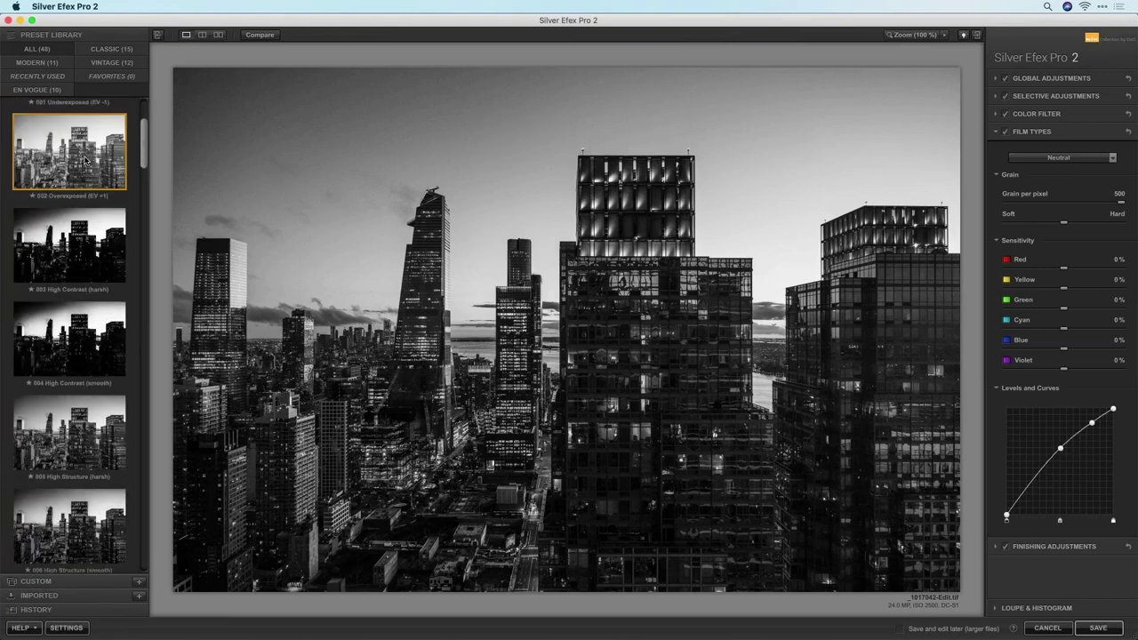
click(64, 239)
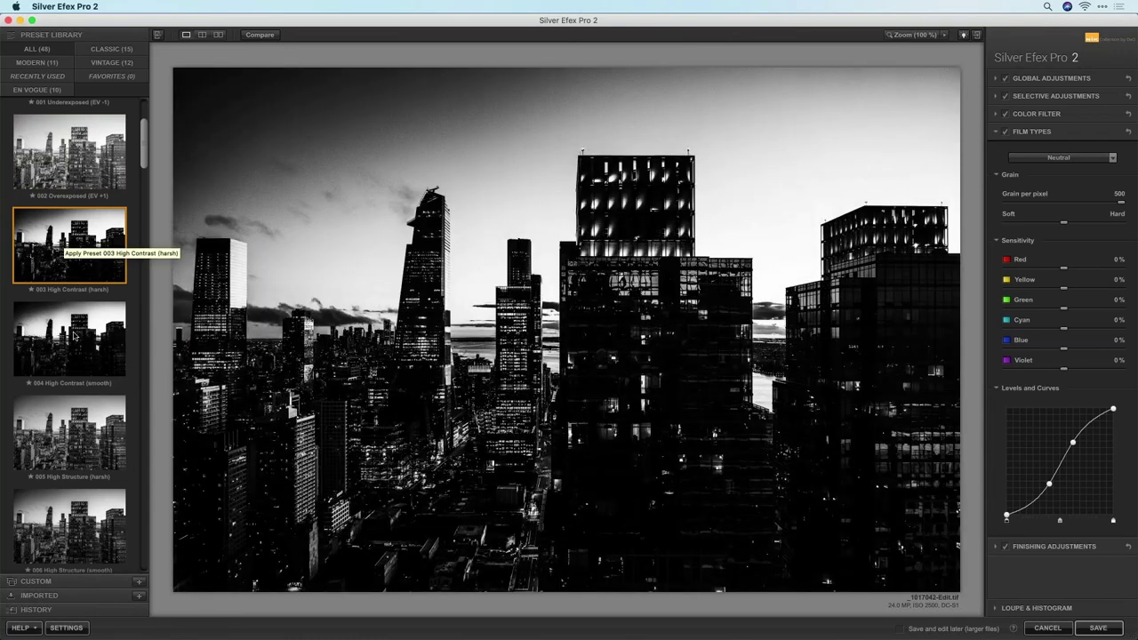
click(78, 427)
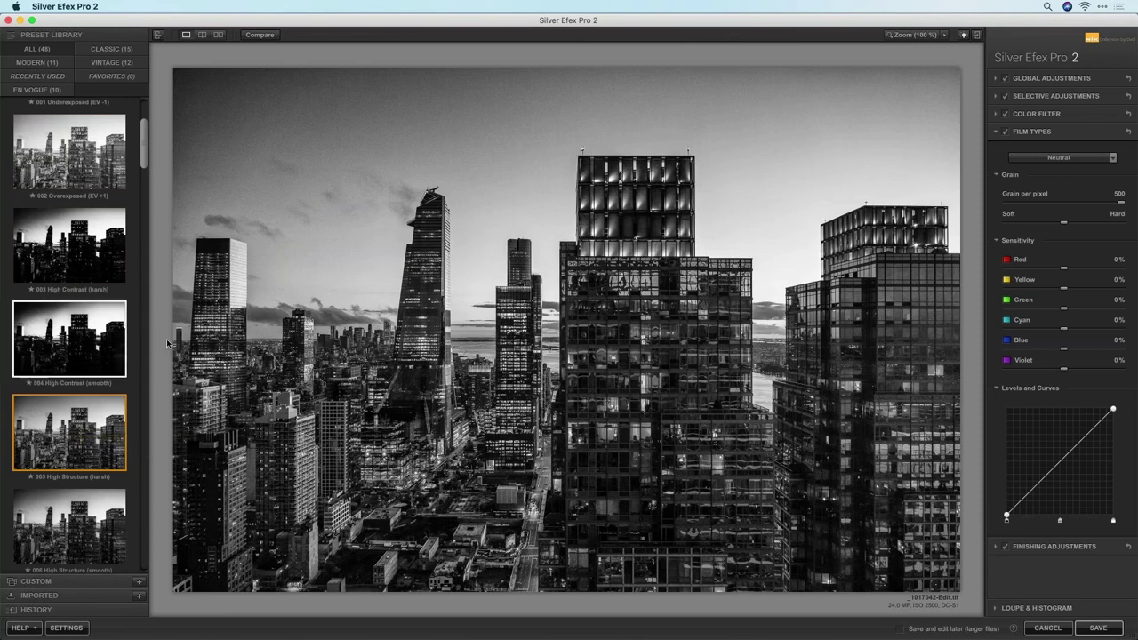
Step: Try the 009 Low Key 1 and 013 Grad ND (EV -1) presets, comparing the latter with the unprocessed photo
drag(143, 172, 140, 222)
click(85, 233)
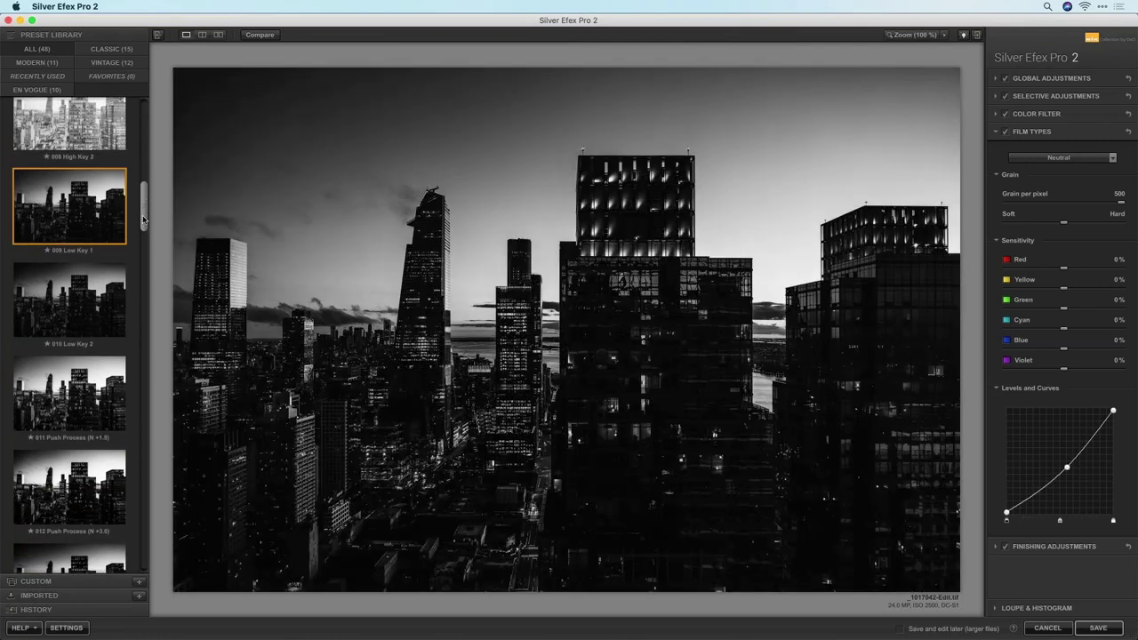
drag(143, 218, 141, 245)
click(35, 327)
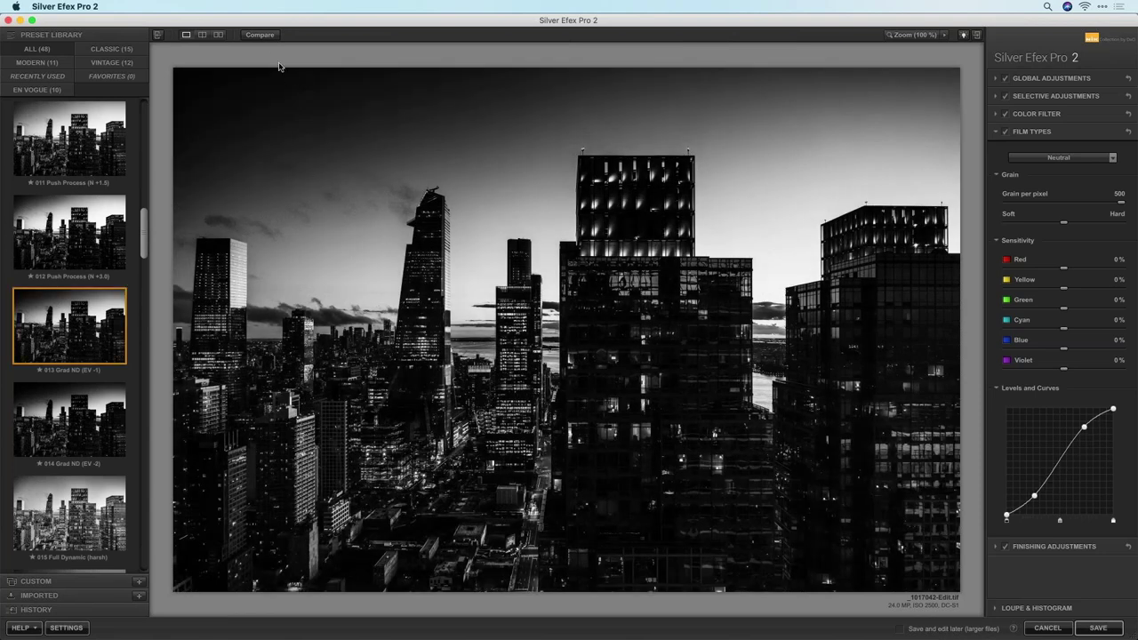
click(263, 37)
Step: Try the 017 Full Spectrum, 020 Fine Art (high key, framed) and 029 Cool Tones 2 presets
scroll(147, 253, down, 5)
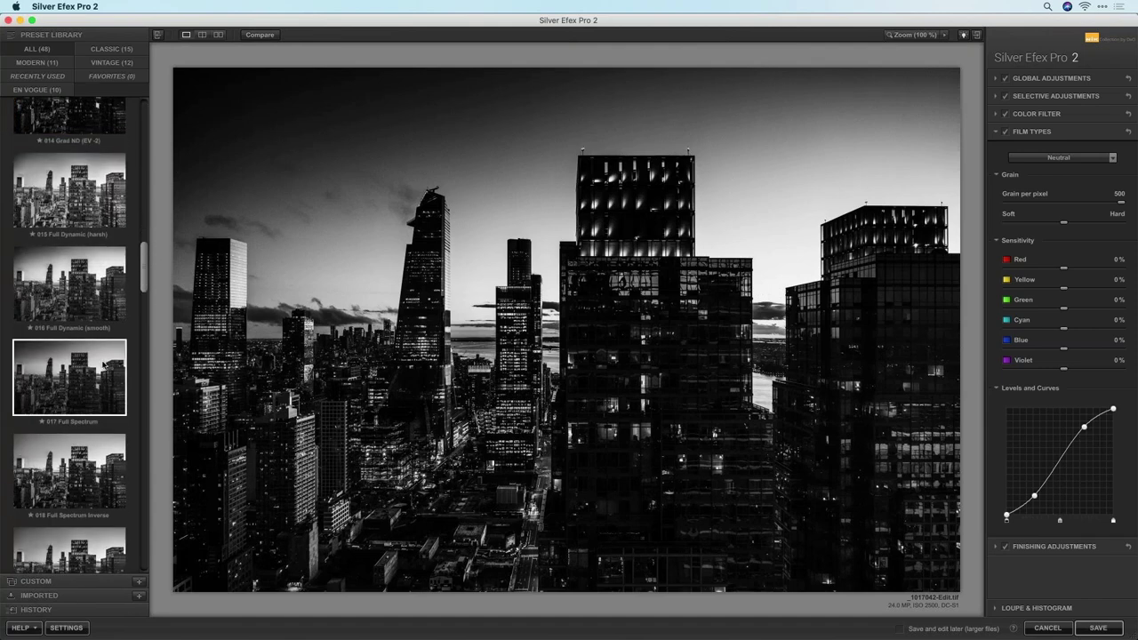
click(101, 376)
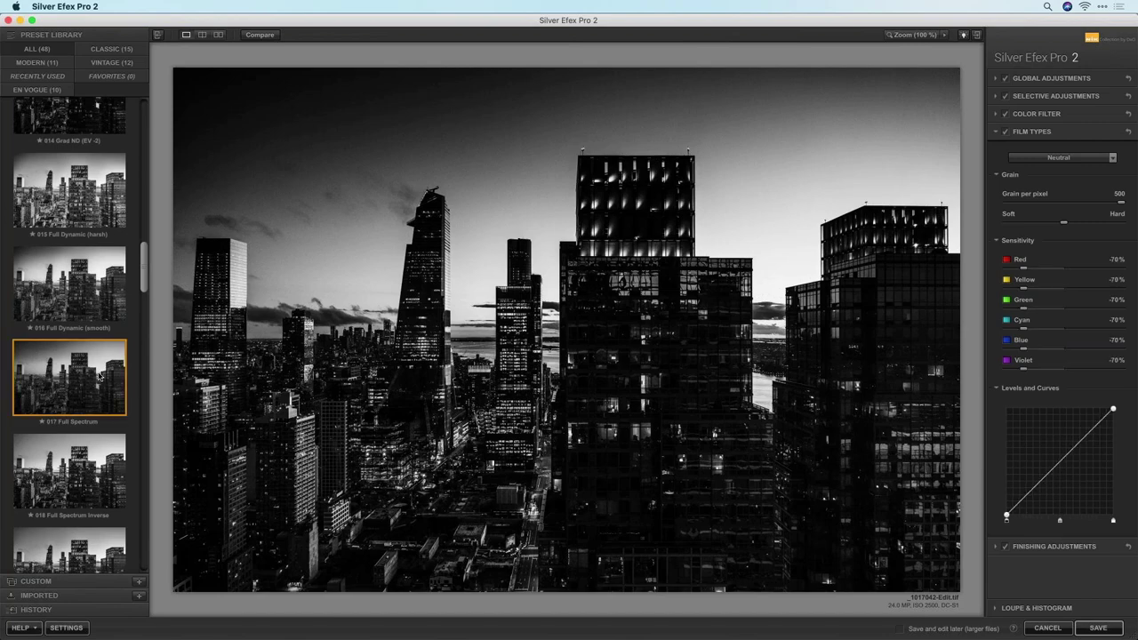
scroll(101, 376, down, 7)
click(98, 253)
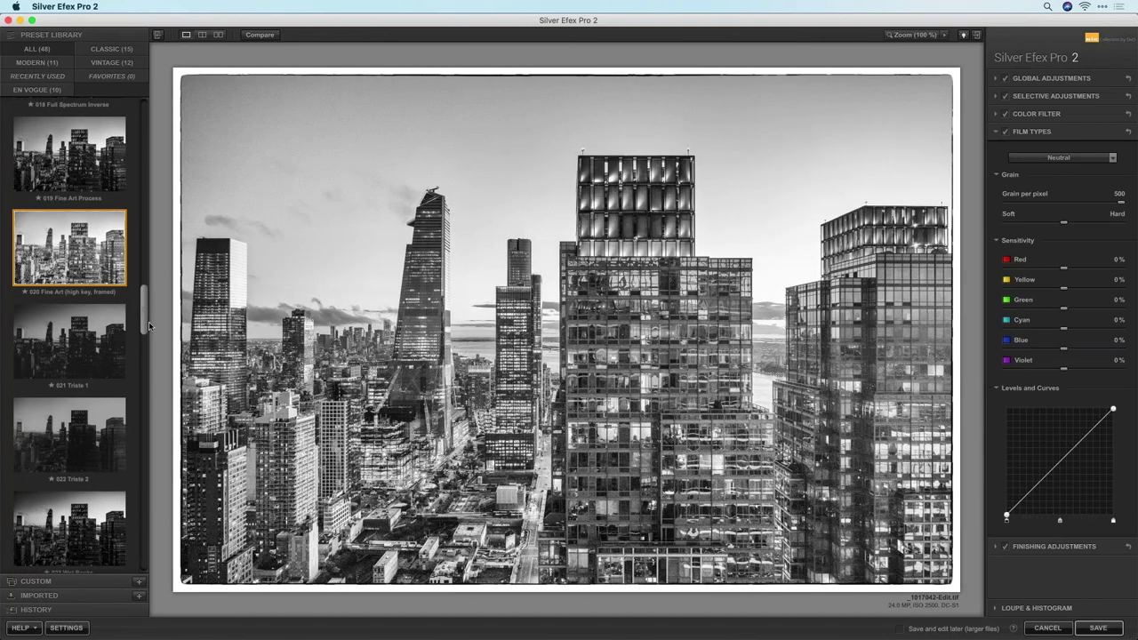
scroll(151, 339, down, 5)
scroll(151, 346, down, 5)
click(105, 468)
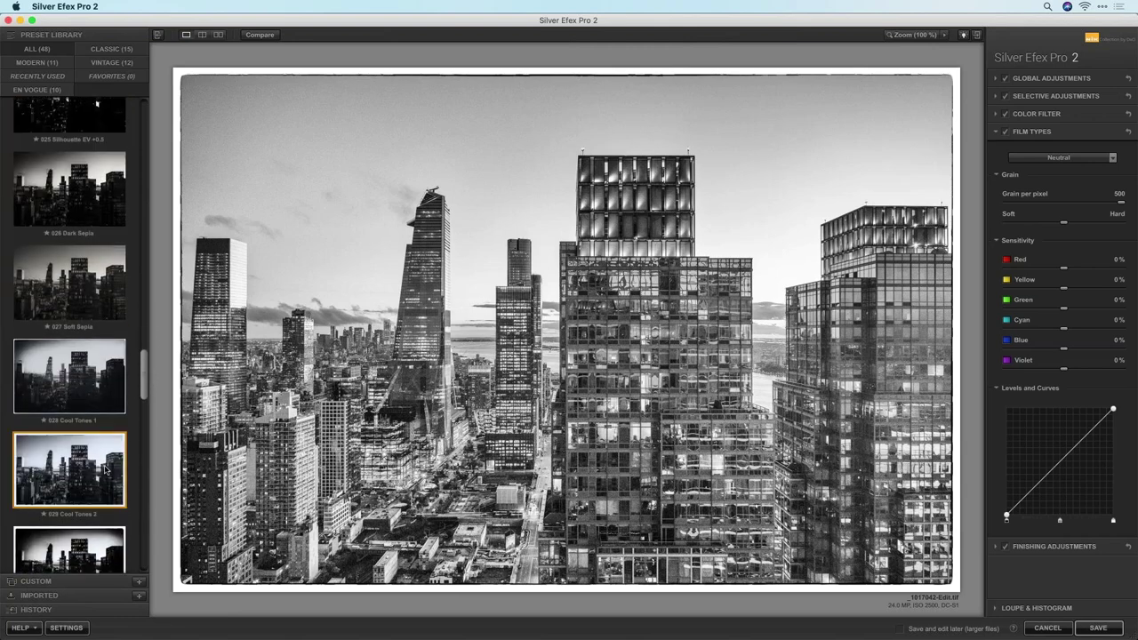
scroll(149, 382, down, 4)
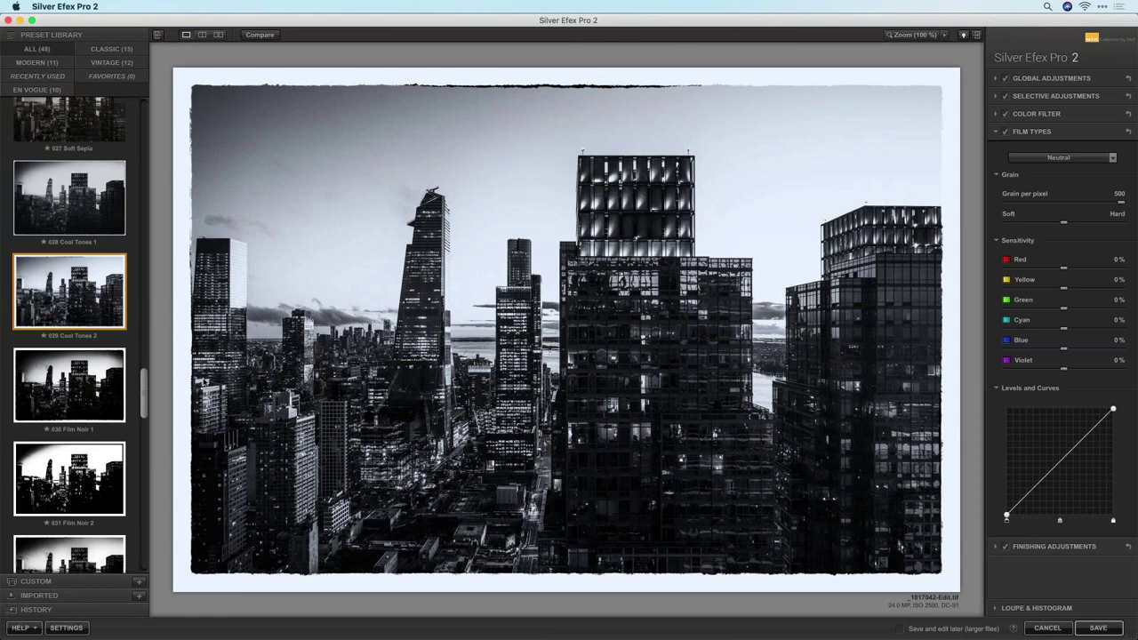
Step: Try the aged-look presets 033 Yellowed 1, 034 Yellowed 2 and 036 Antique Plate II
drag(141, 406, 142, 455)
click(70, 231)
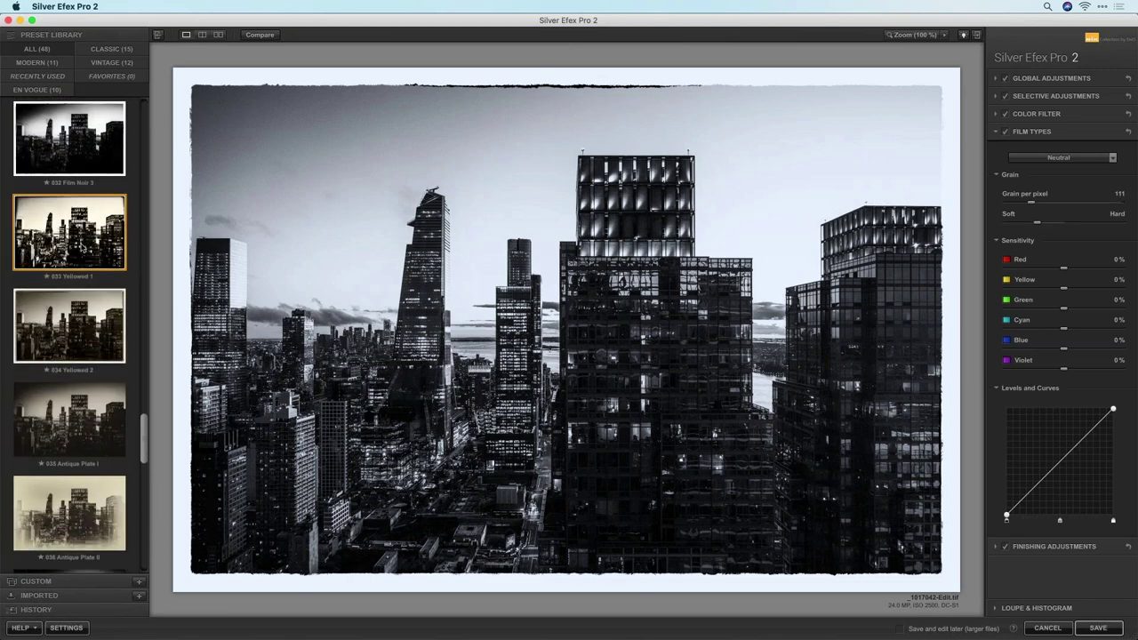
click(100, 331)
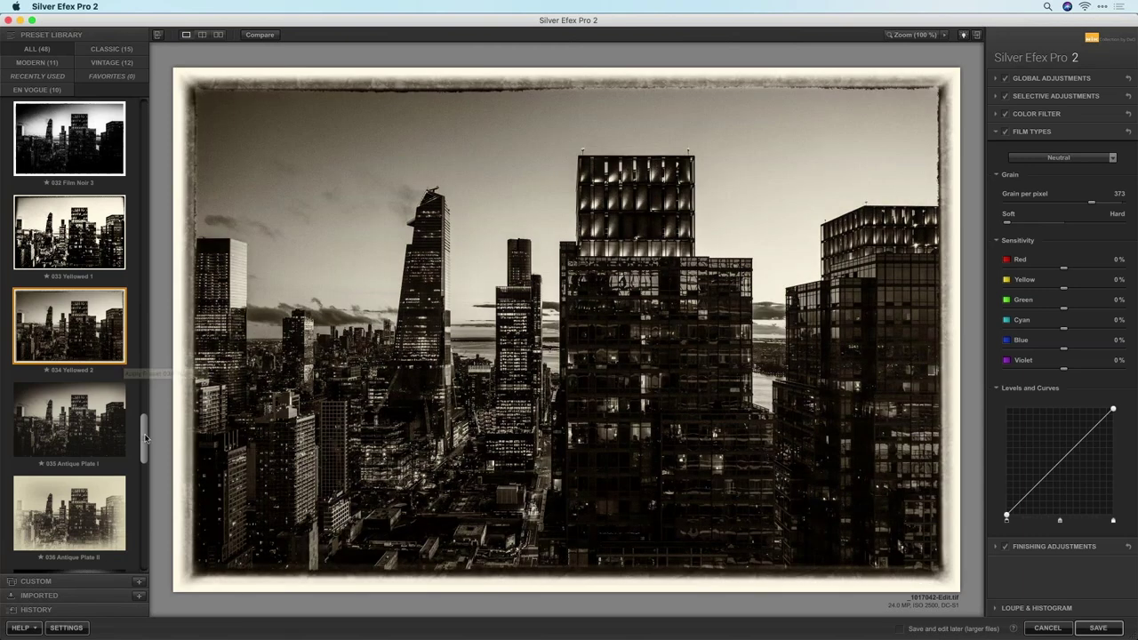
scroll(145, 449, down, 5)
click(69, 249)
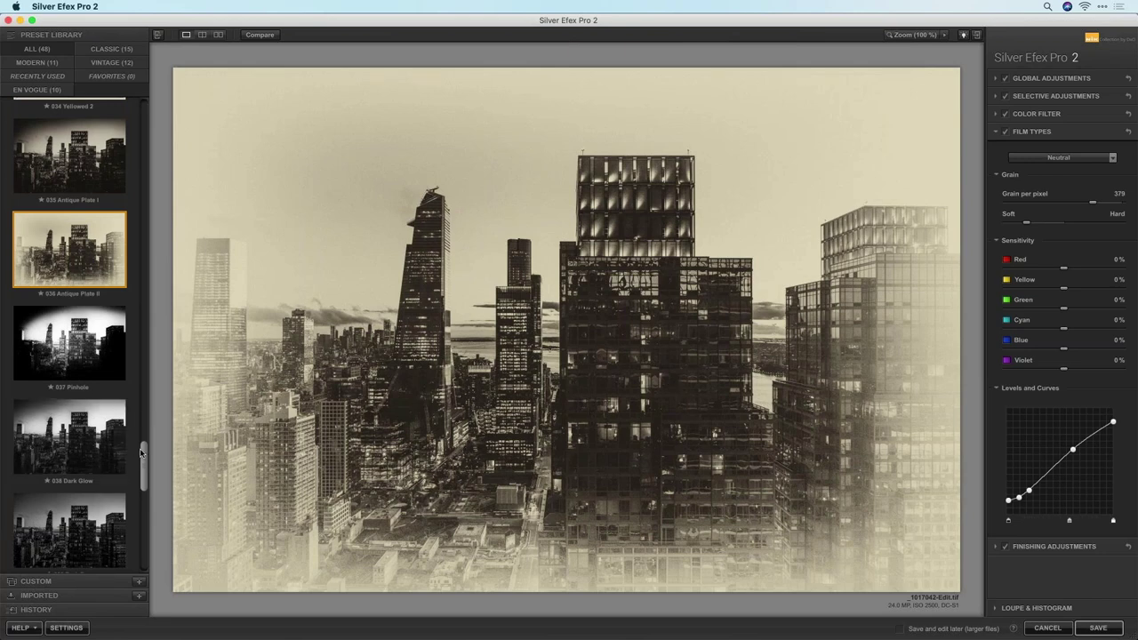
Step: Look through the remaining presets to the end of the library and apply the 000 Neutral preset
drag(142, 466, 140, 558)
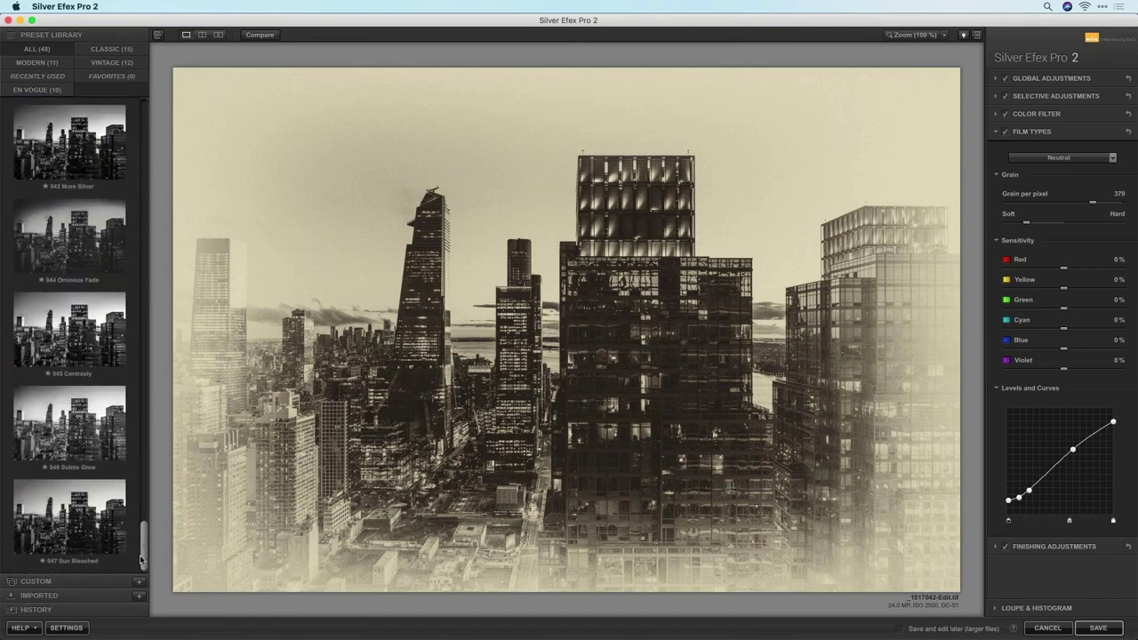
scroll(107, 320, up, 20)
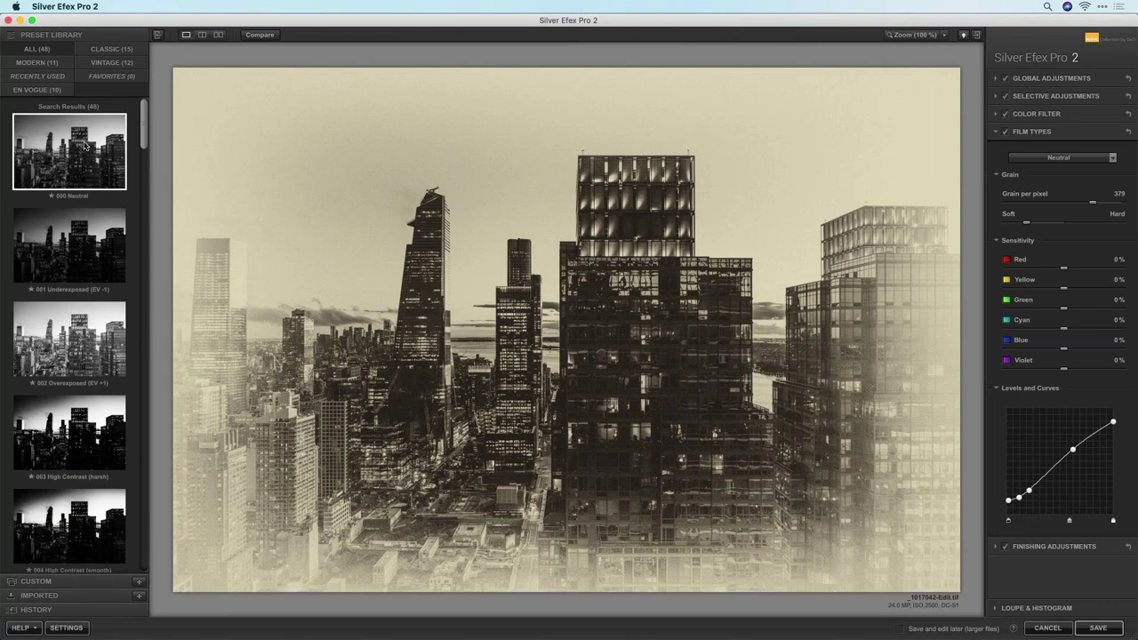
click(85, 145)
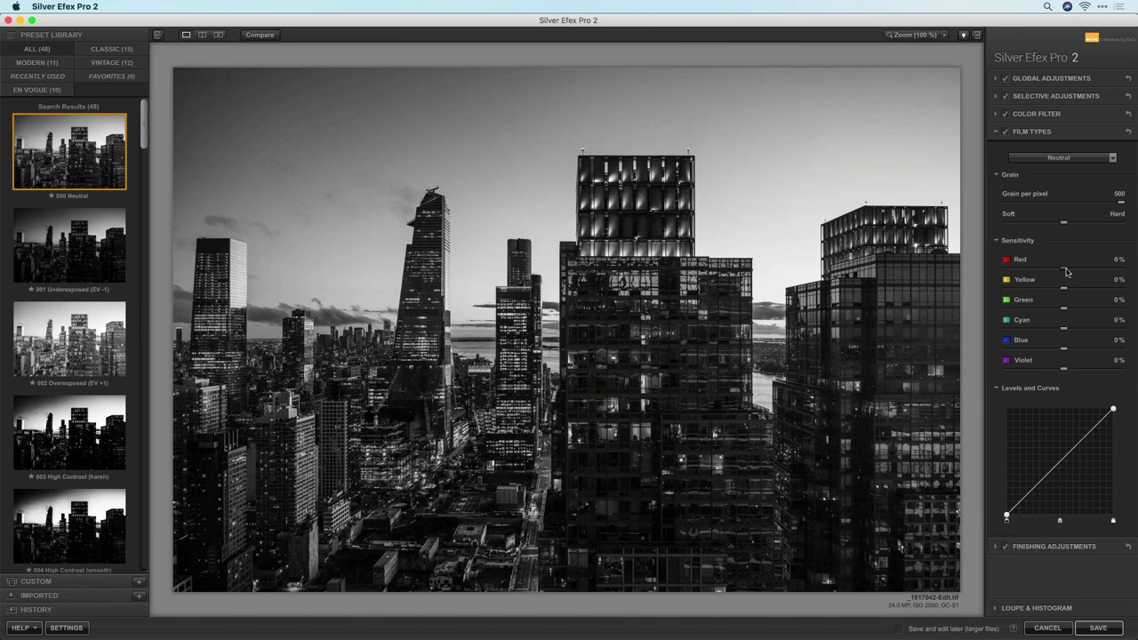
Step: Test the Red sensitivity on the photo at its extremes, 100%, -100% and 100% again
drag(1064, 270, 1124, 278)
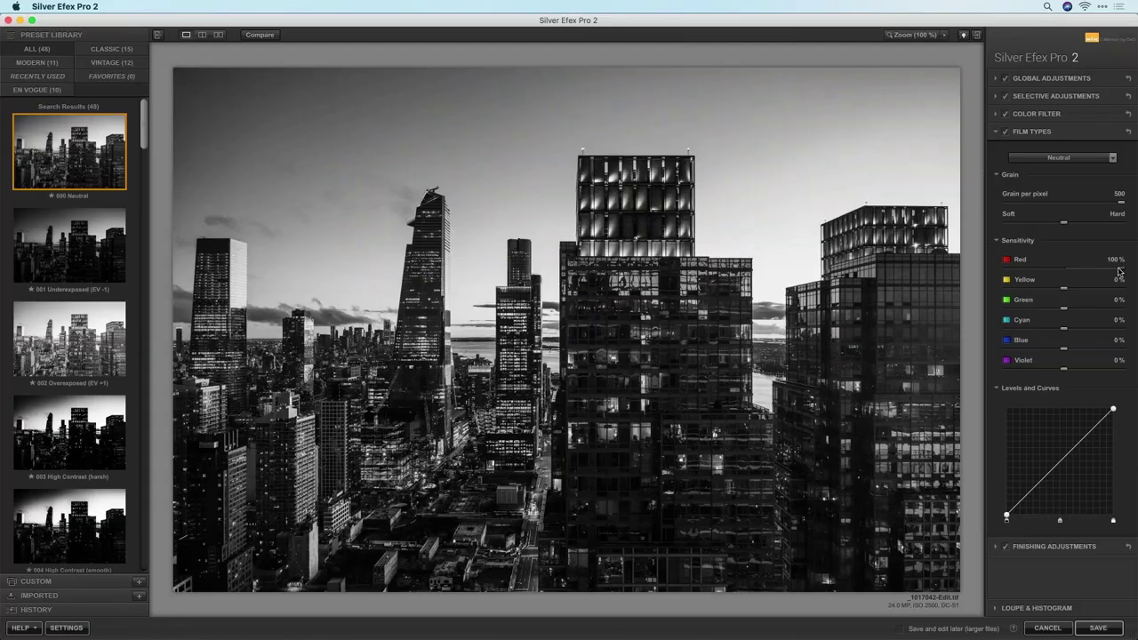
drag(1082, 268, 1006, 281)
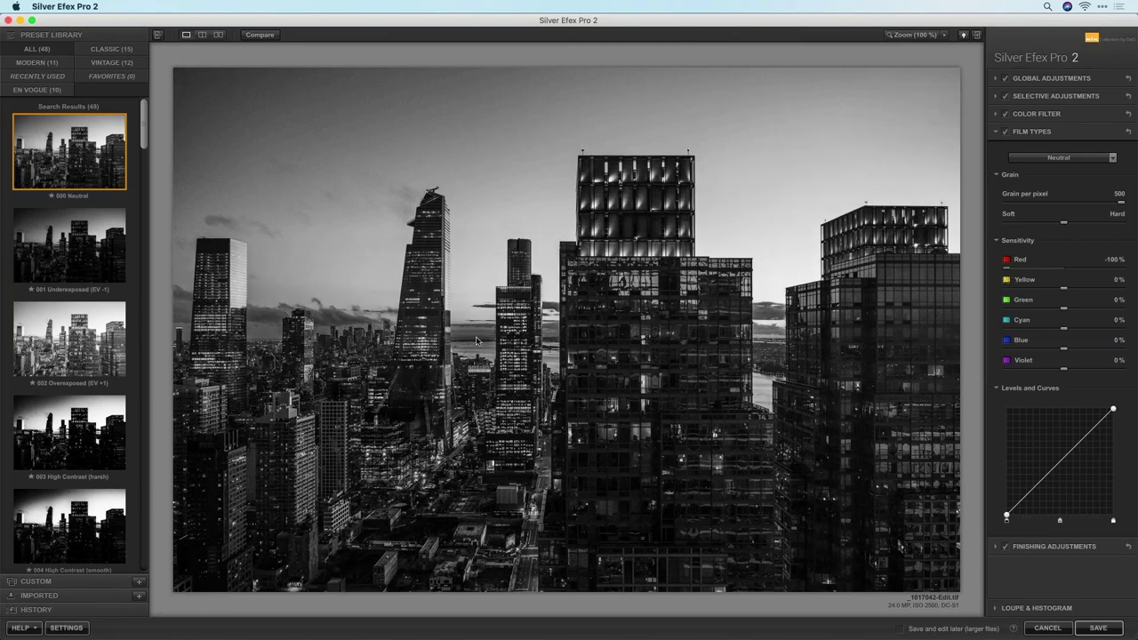
drag(1006, 268, 1122, 268)
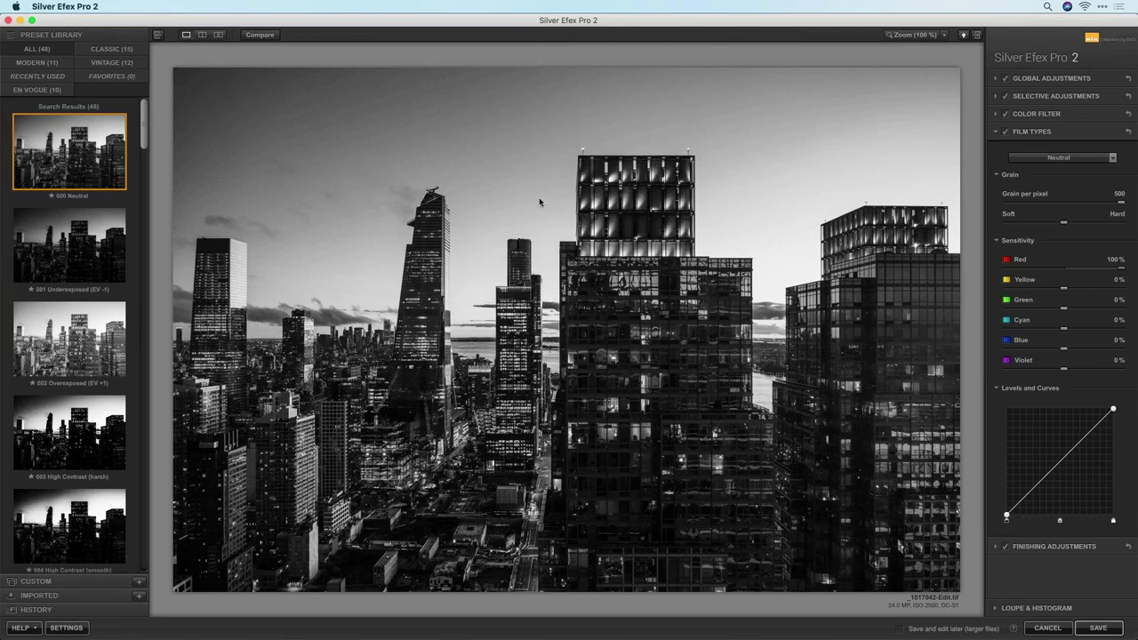
Step: Check the colors of the original photo in Lightroom behind the filter window, and set the Red sensitivity to -15%
drag(538, 20, 535, 368)
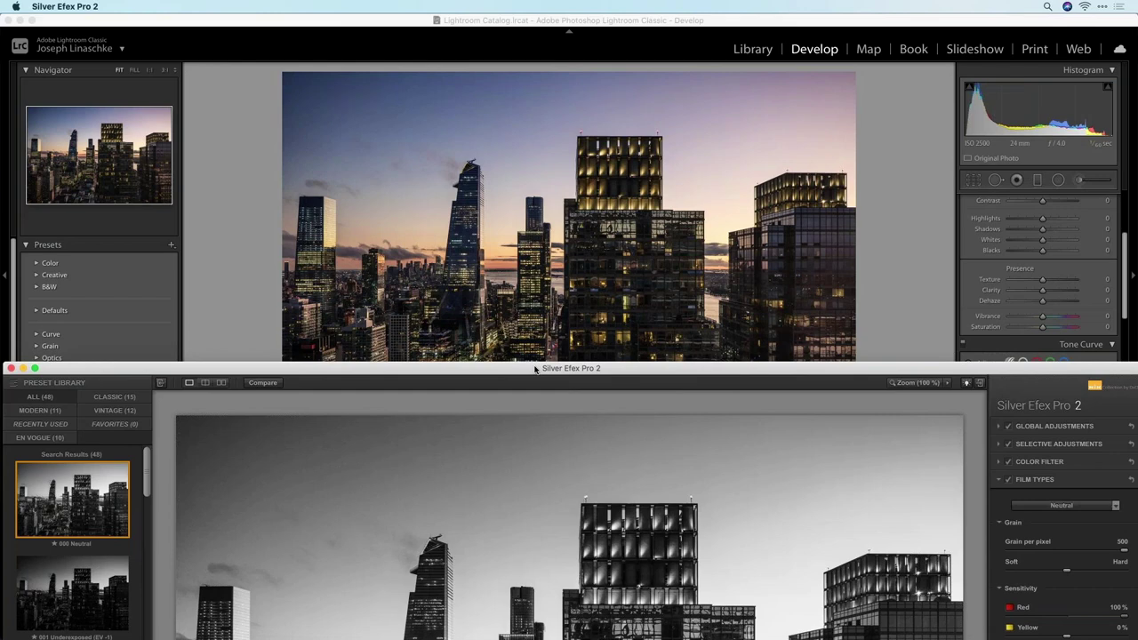
drag(535, 368, 527, 3)
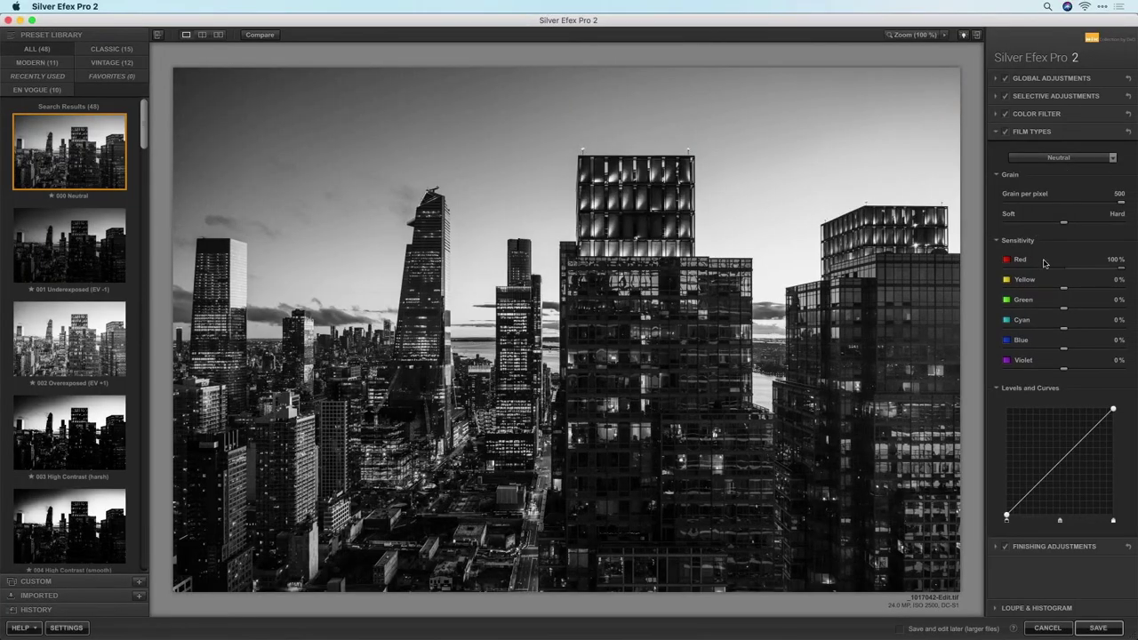
click(1068, 272)
drag(1069, 274, 1054, 274)
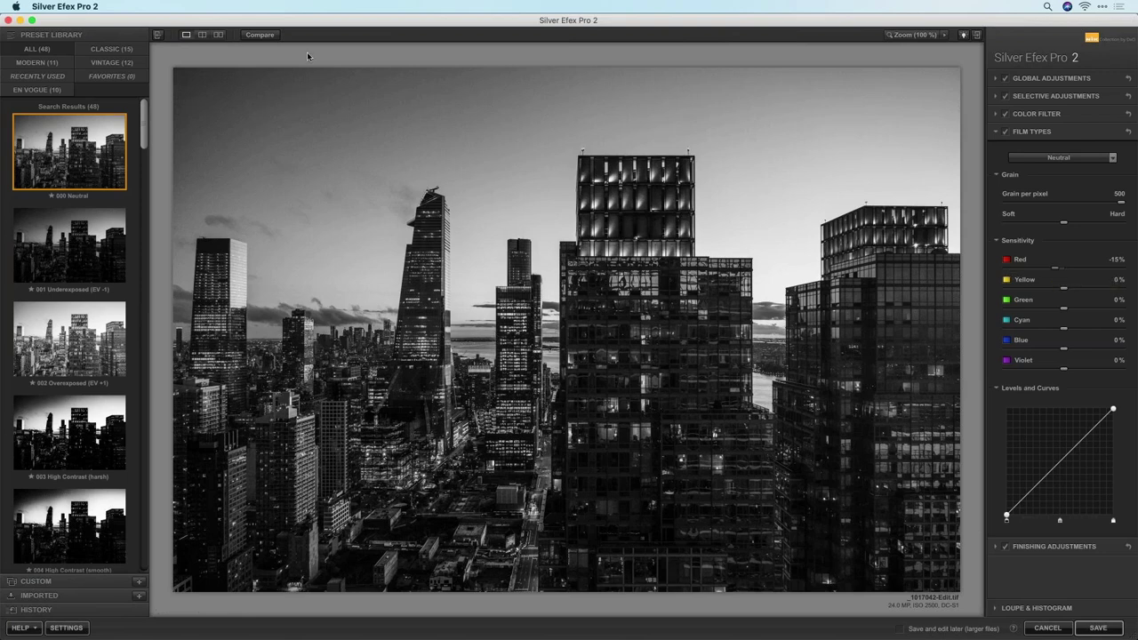
Step: Set the Blue sensitivity to -100% and Cyan to -33%, checking the colors of the original photo in Lightroom
drag(1064, 348, 1003, 354)
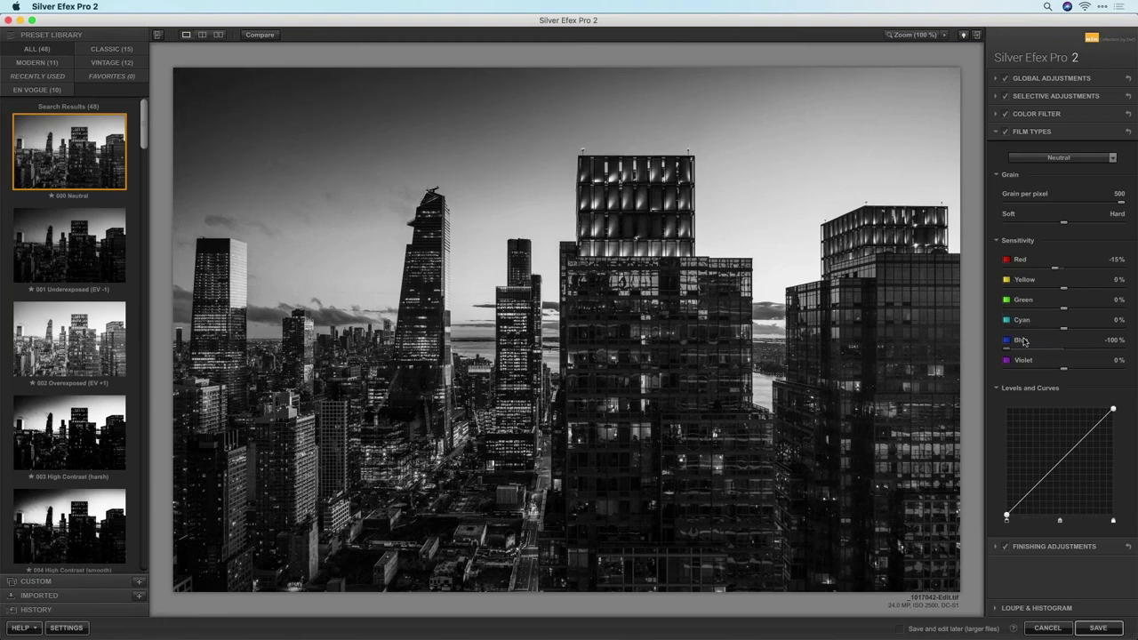
drag(1066, 333, 1040, 348)
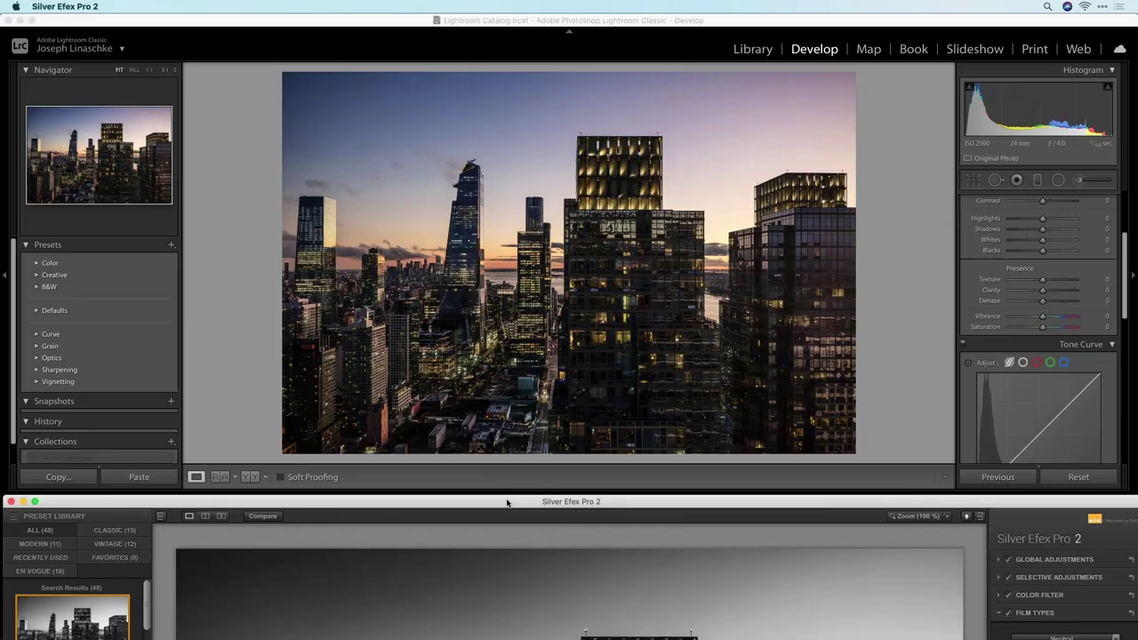
drag(506, 502, 500, 5)
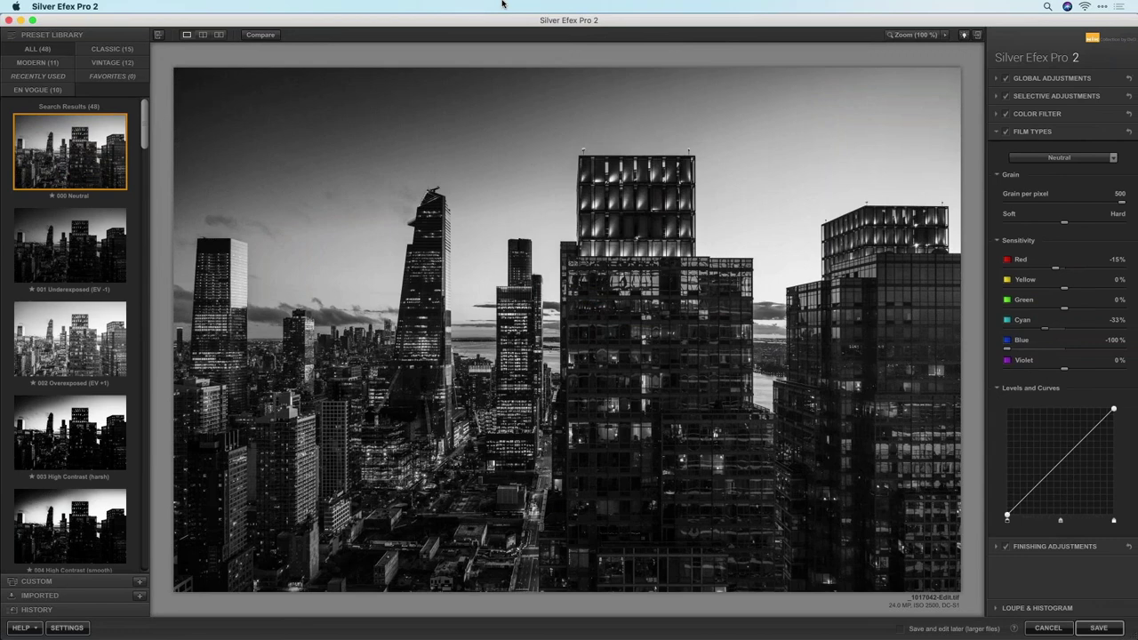
Step: Set the Yellow sensitivity to 70%, lower Red slightly, and collapse the film type settings
drag(1066, 292, 1094, 298)
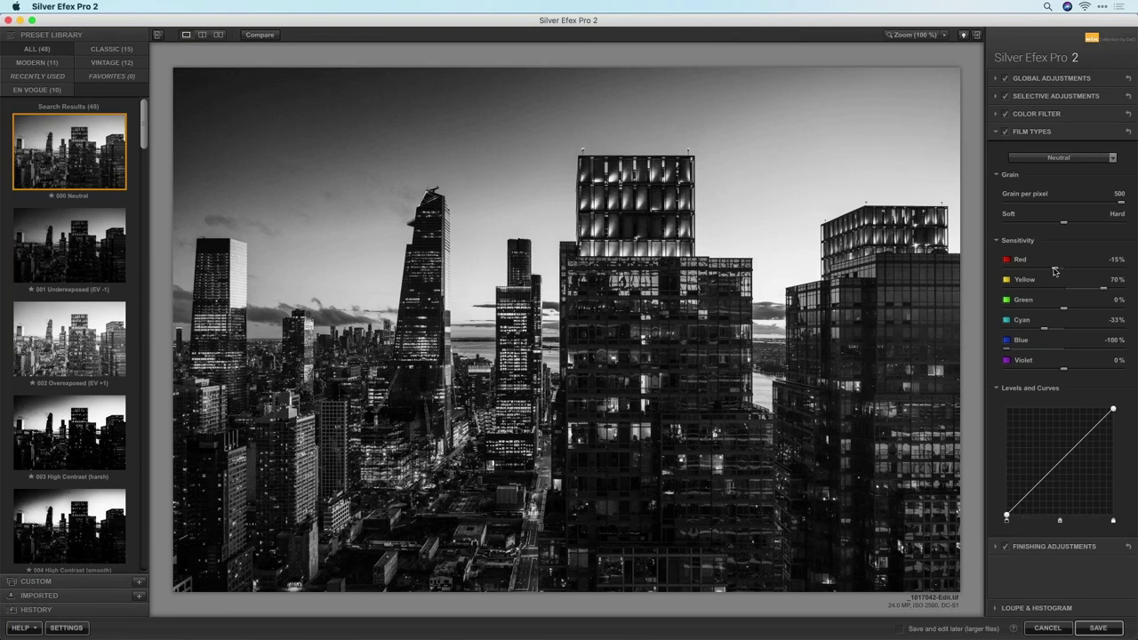
drag(1054, 273, 1049, 272)
click(997, 133)
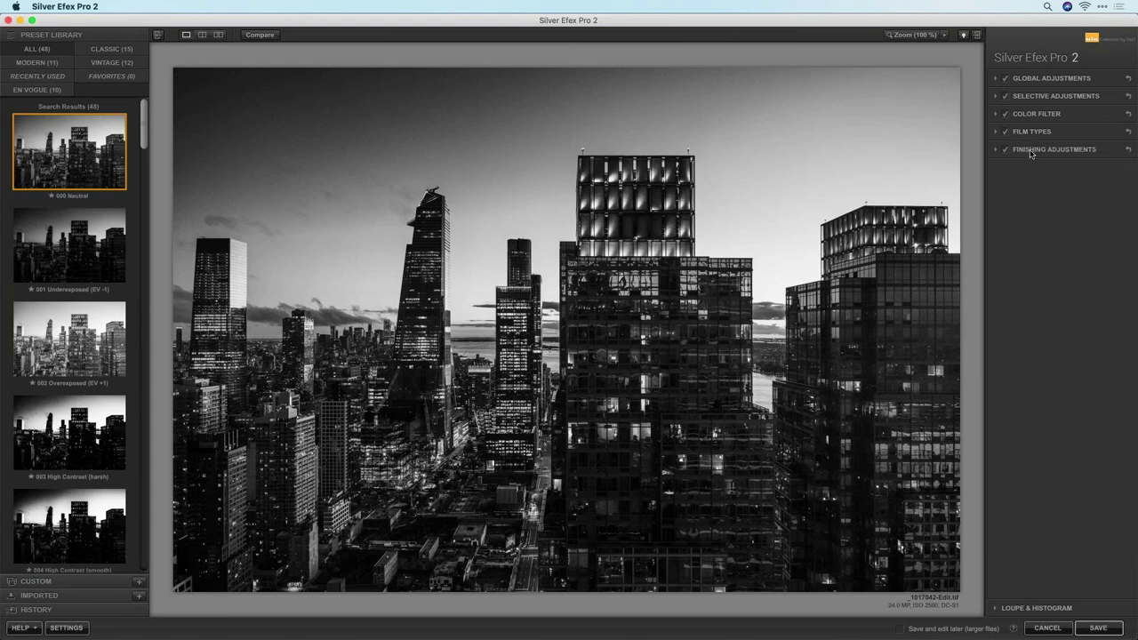
Step: Expand the Burn Edges settings in the finishing adjustments and set the top edge's burn strength to 92%
click(995, 149)
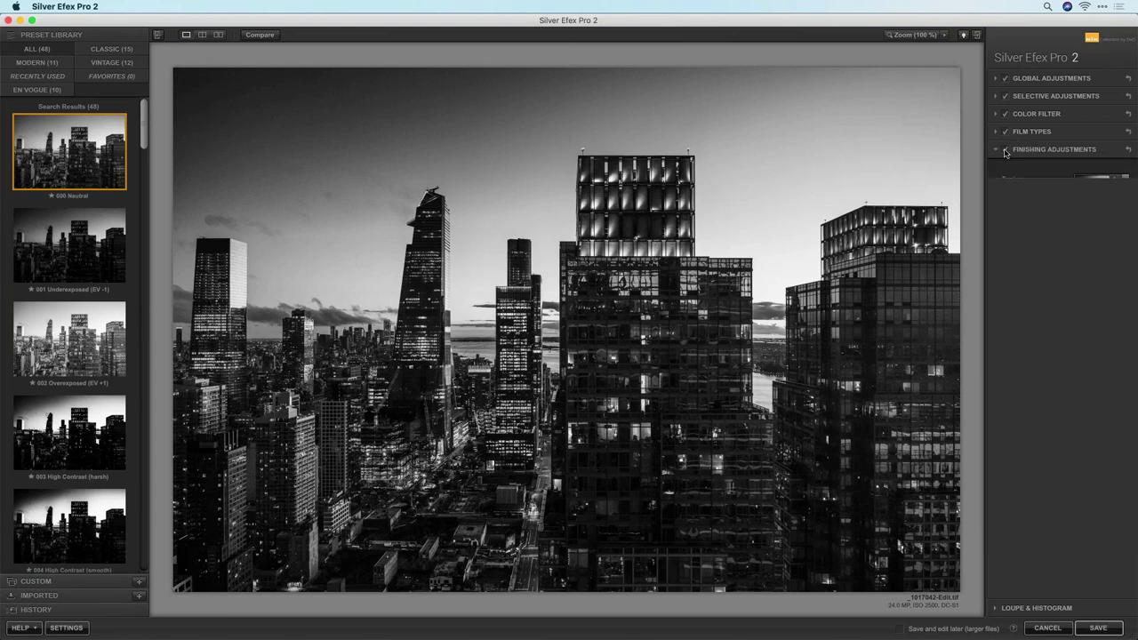
click(997, 220)
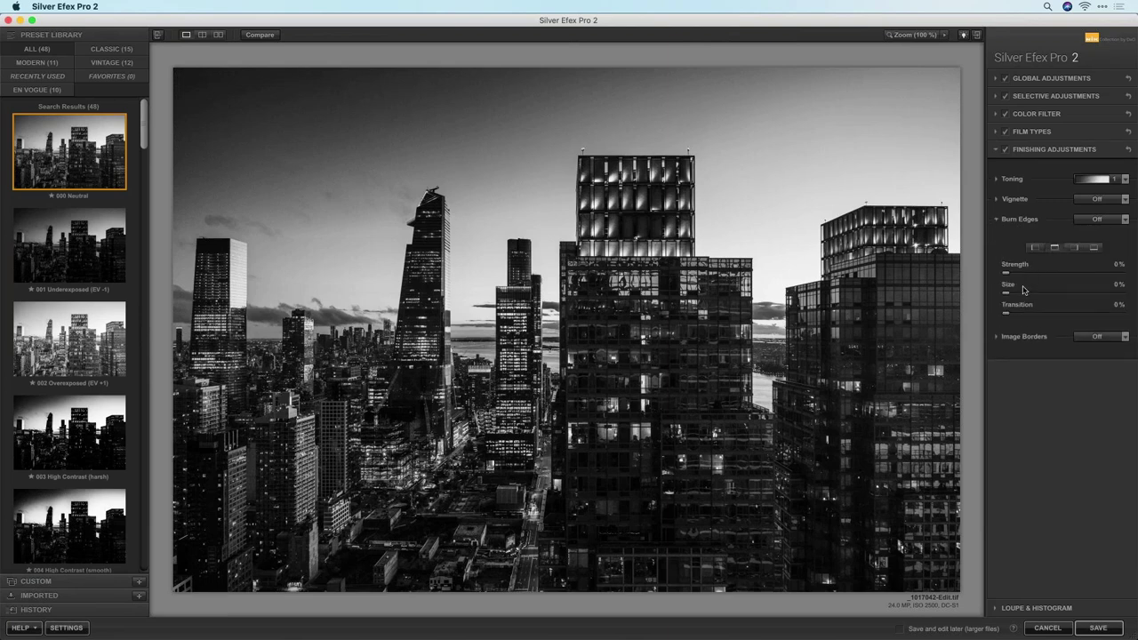
click(1011, 273)
drag(1011, 274, 1112, 278)
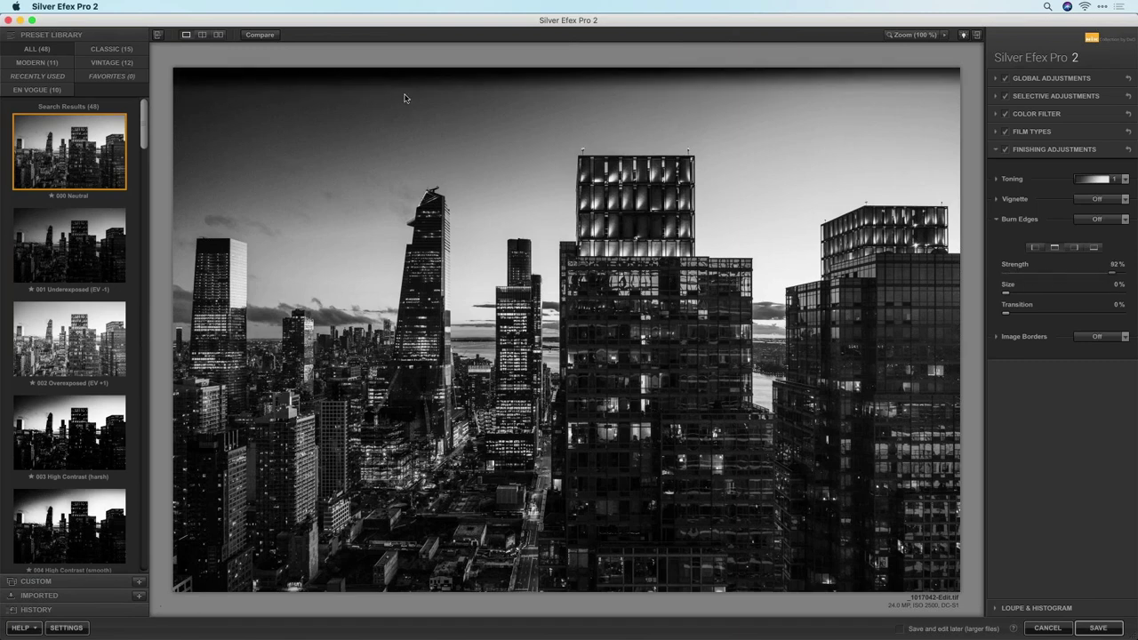
Step: Set the top edge burn to 100% strength, 29% size and 59% transition
click(1011, 292)
mouse_move(1022, 297)
mouse_down()
mouse_move(1073, 316)
mouse_move(974, 318)
mouse_move(1079, 316)
mouse_move(1015, 299)
mouse_up()
mouse_move(1093, 277)
mouse_down()
mouse_move(1040, 279)
mouse_move(1136, 286)
mouse_up()
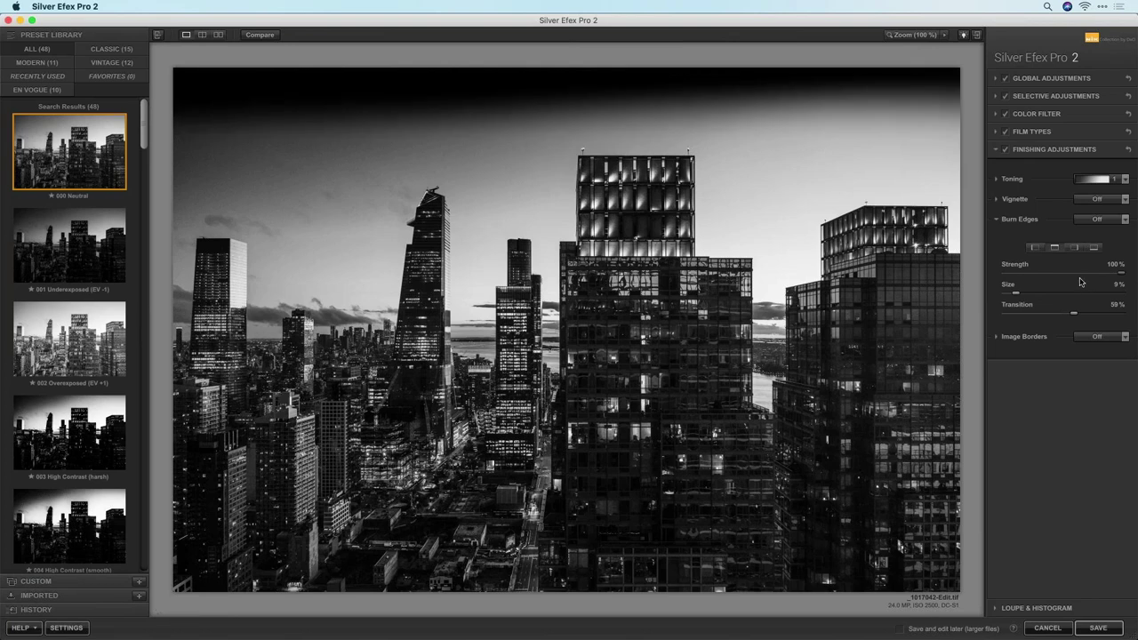
drag(1124, 278, 1109, 279)
mouse_move(1018, 297)
mouse_down()
mouse_move(1086, 297)
mouse_move(1038, 293)
mouse_up()
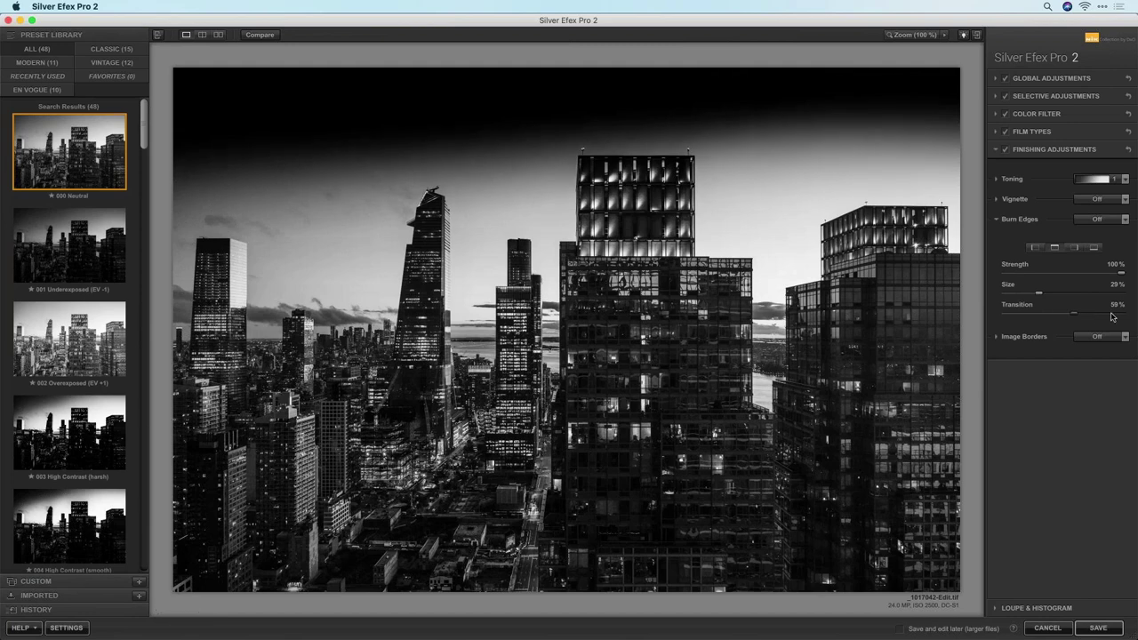
Step: Readjust the top edge burn to 100% strength, 25% size and 84% transition
mouse_move(1111, 317)
mouse_down()
mouse_move(1022, 278)
mouse_move(1094, 300)
mouse_move(1055, 303)
mouse_up()
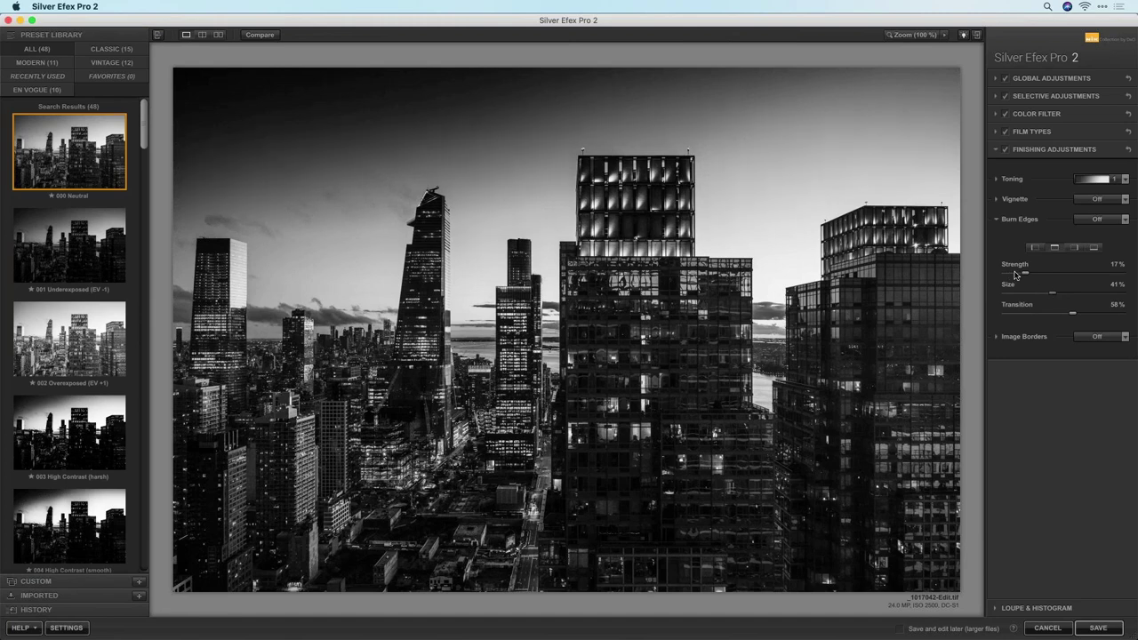
drag(1025, 272, 1122, 272)
mouse_move(1053, 293)
mouse_down()
mouse_move(1044, 297)
mouse_move(1067, 317)
mouse_move(1055, 319)
mouse_move(1103, 315)
mouse_up()
drag(1044, 296, 1033, 298)
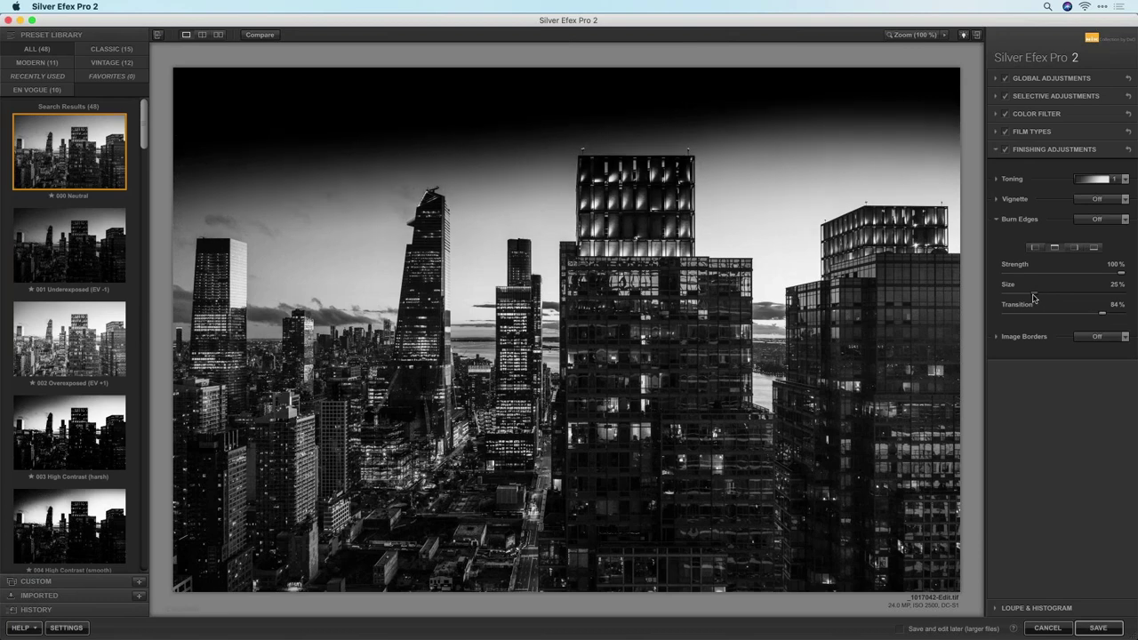
Step: Lower the top edge burn strength to 0% and collapse the Burn Edges settings
drag(1121, 273, 1045, 279)
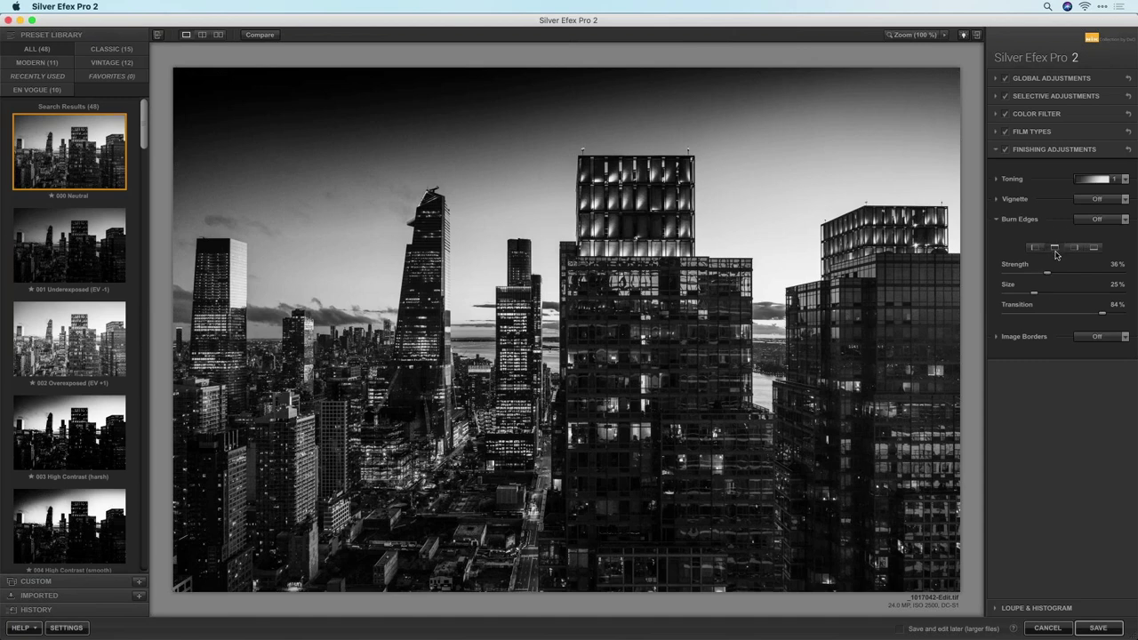
drag(1047, 273, 984, 281)
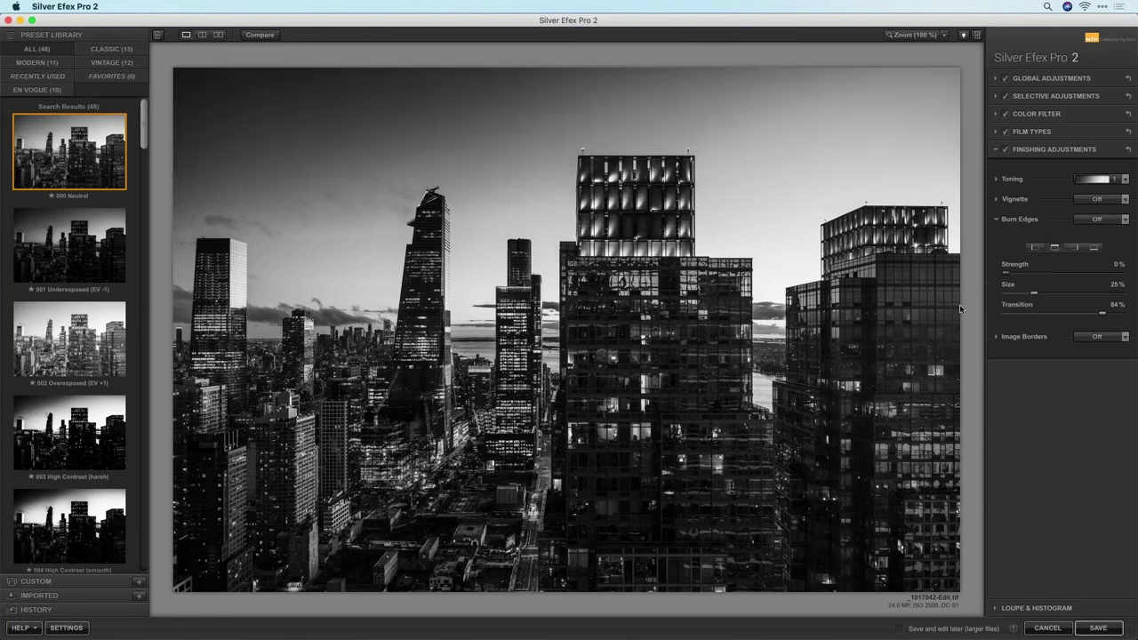
click(996, 221)
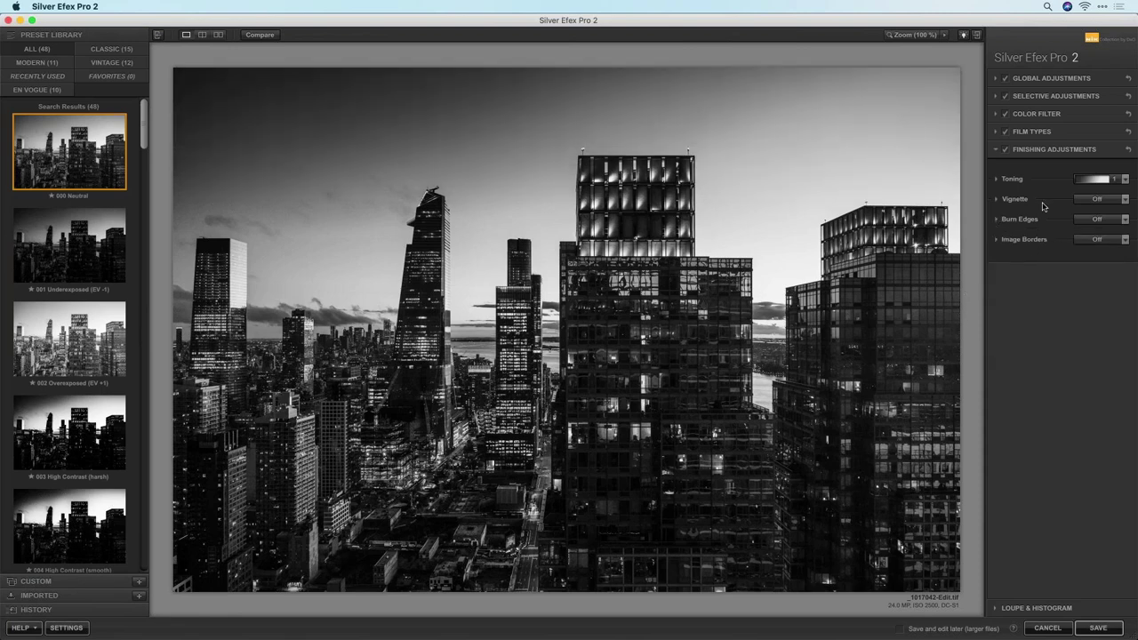
Step: Expand the selective adjustments, place a control point in the upper-left sky and raise its brightness
click(996, 96)
click(1038, 122)
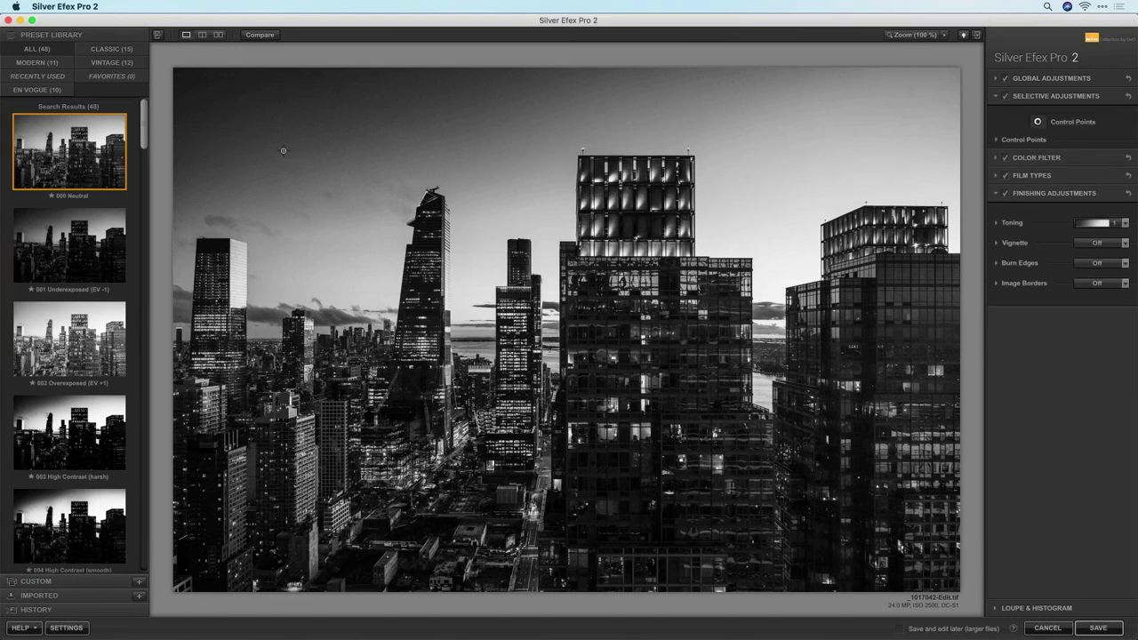
click(204, 84)
drag(236, 86, 259, 99)
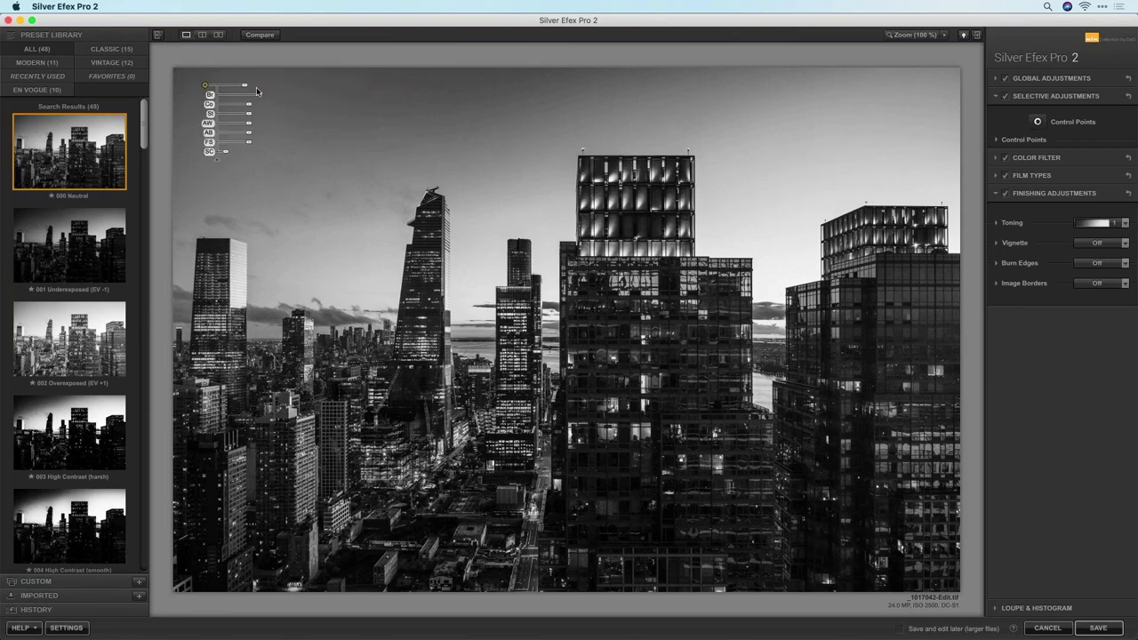
drag(246, 86, 223, 83)
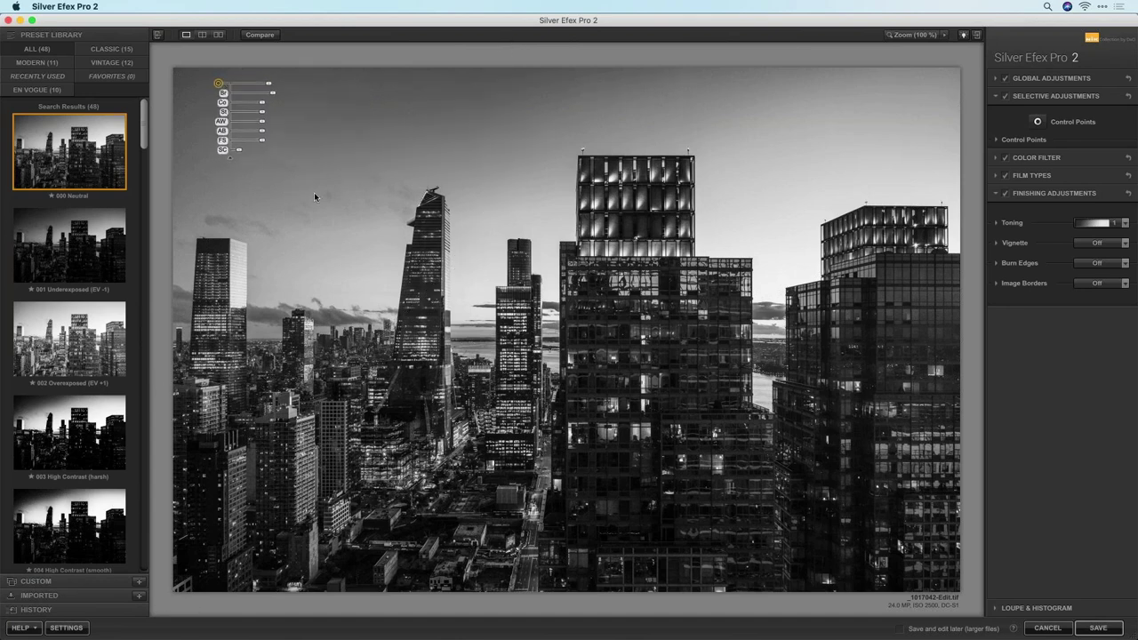
Step: Add a second control point at the top middle of the sky and raise its brightness
click(1037, 122)
click(527, 83)
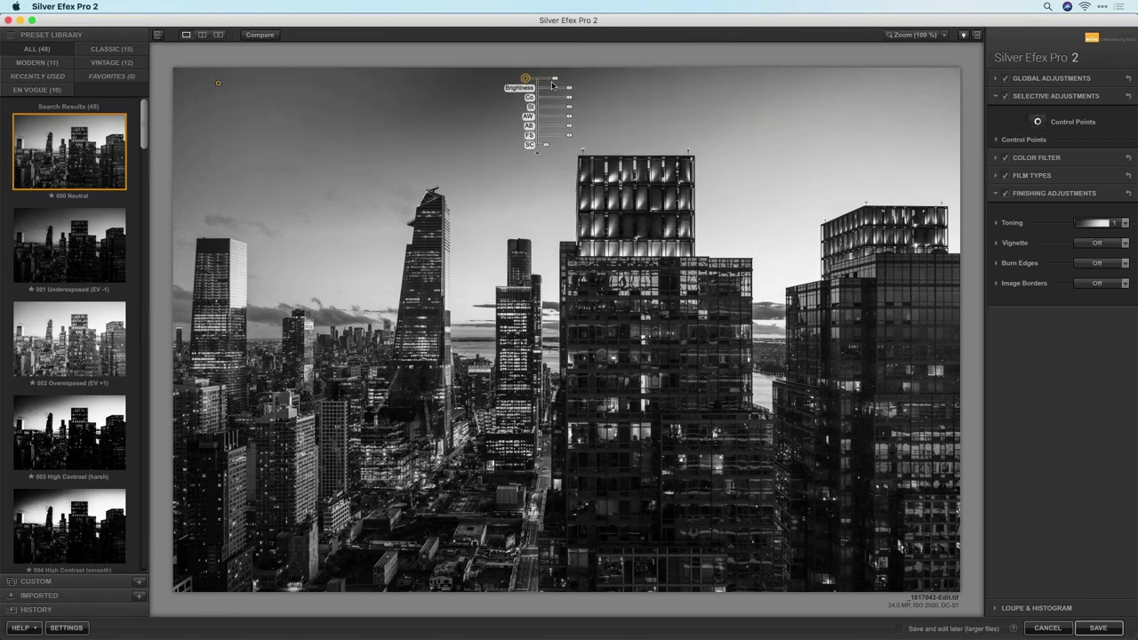
drag(568, 89, 501, 81)
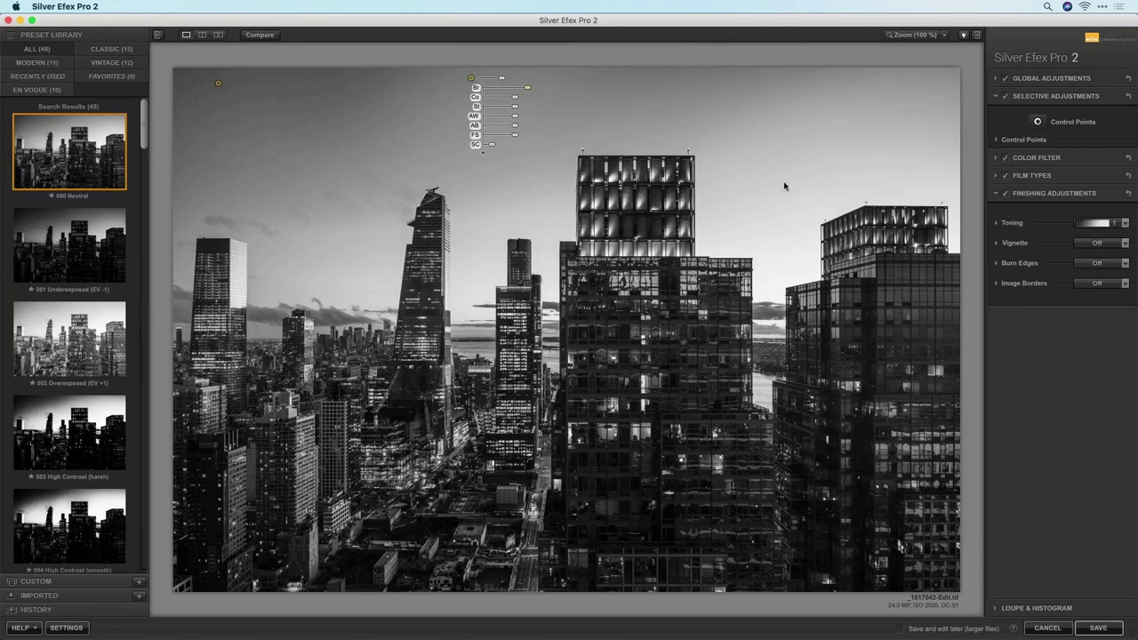
Step: Add a third control point in the sky beside the right tower and lower its brightness slightly
click(1036, 122)
click(806, 197)
drag(835, 197, 849, 214)
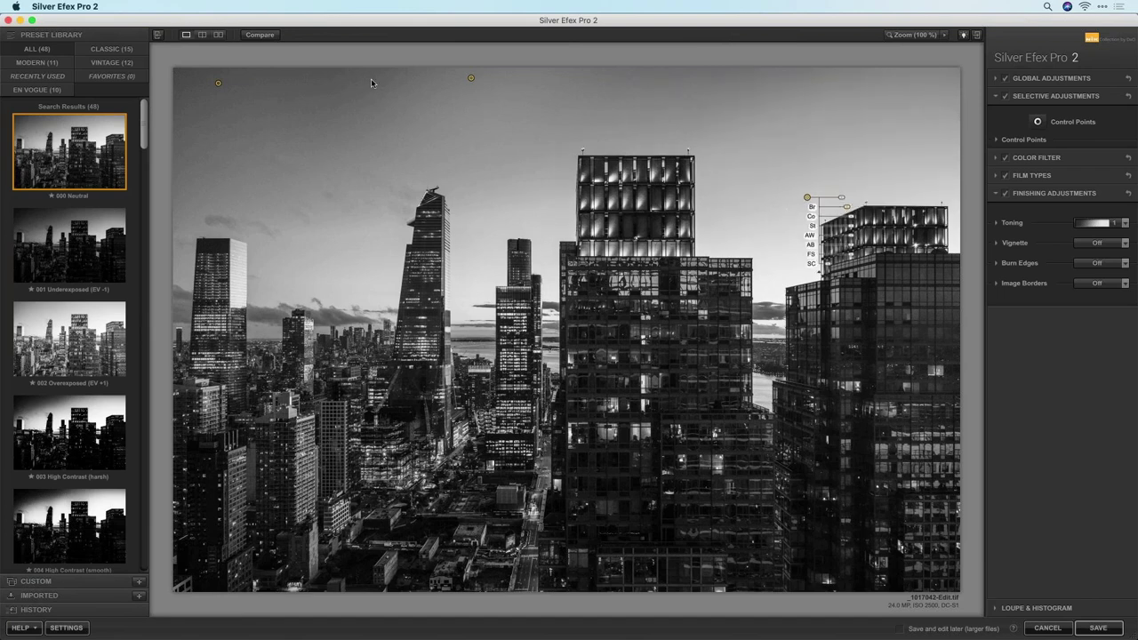
Step: Fine-tune the sky control points, moving the top middle one closer to the left one and readjusting the one beside the right tower
click(471, 78)
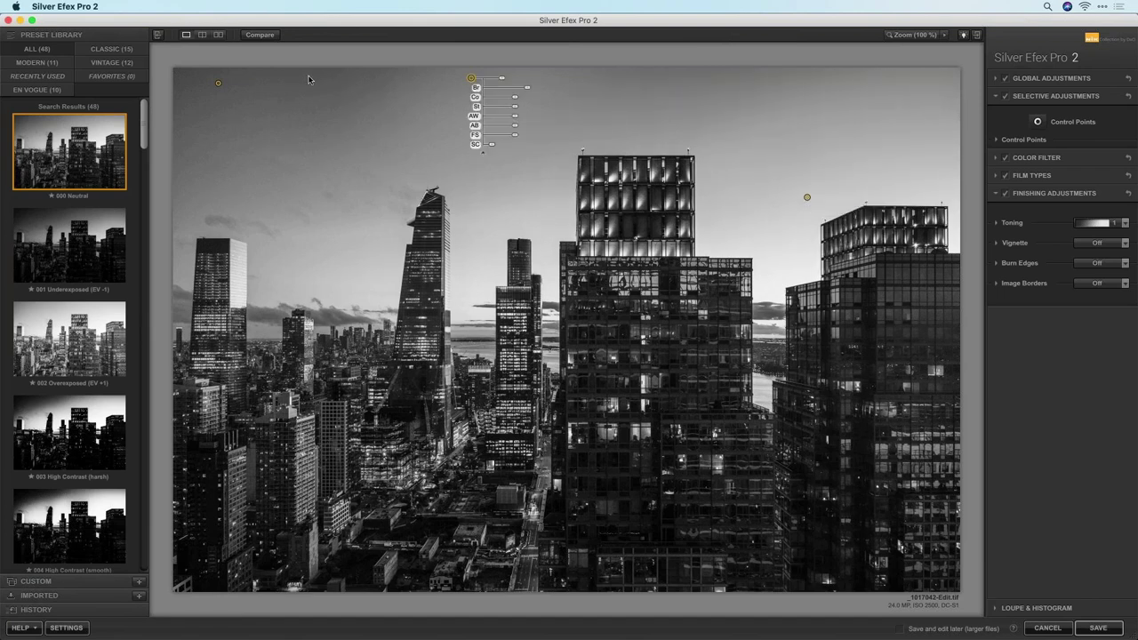
click(218, 82)
drag(469, 82, 468, 86)
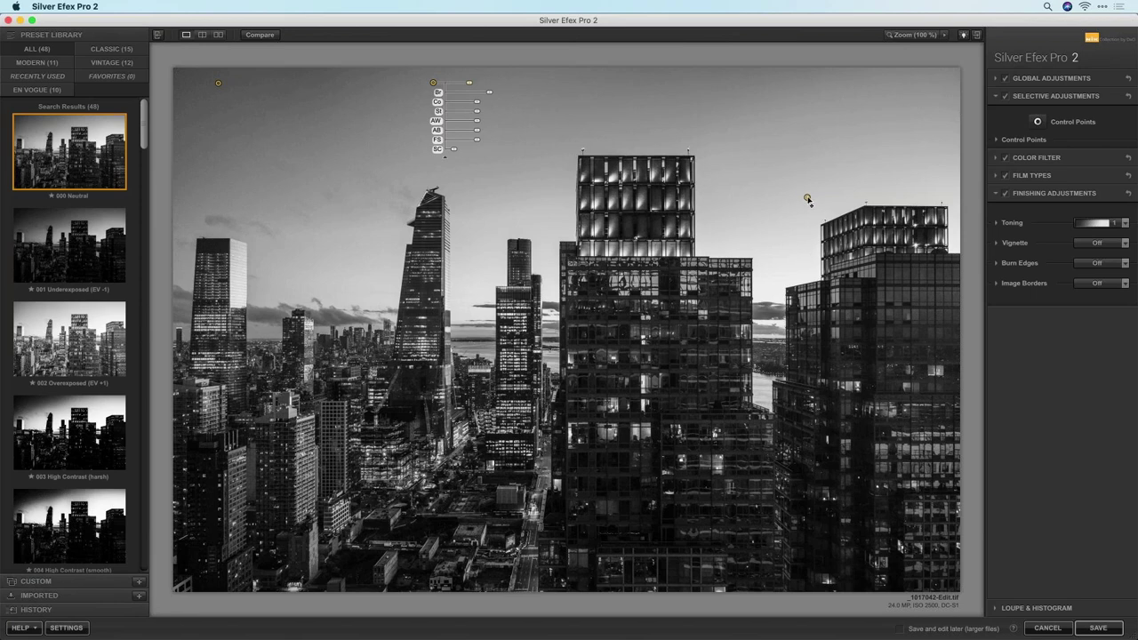
click(807, 198)
drag(839, 199, 840, 199)
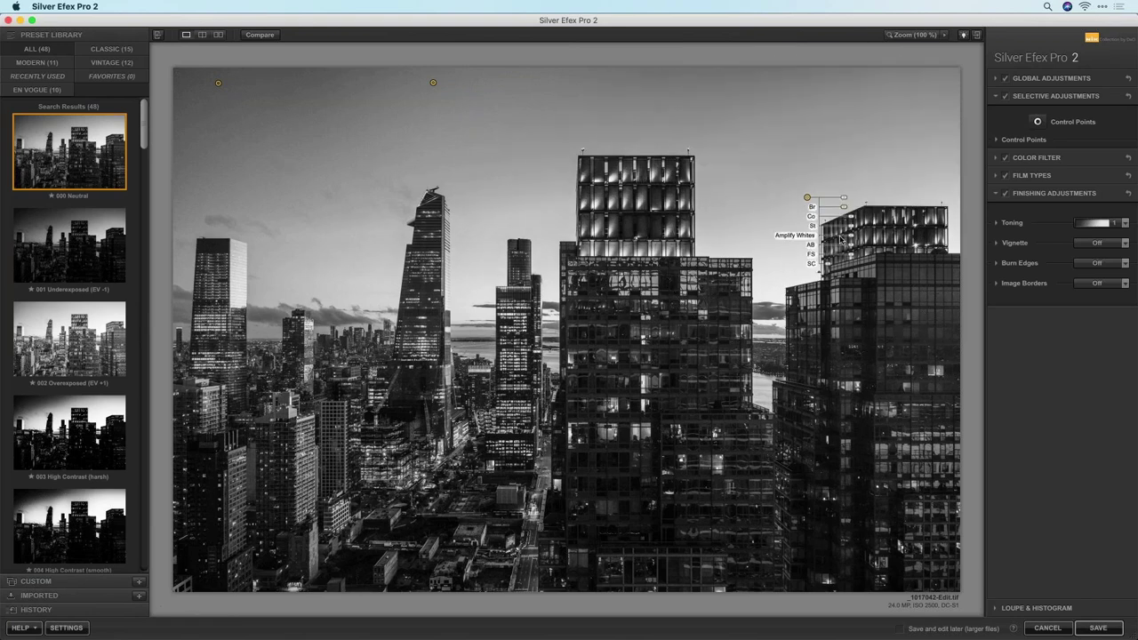
Step: Delete the control points placed in the sky
key(Delete)
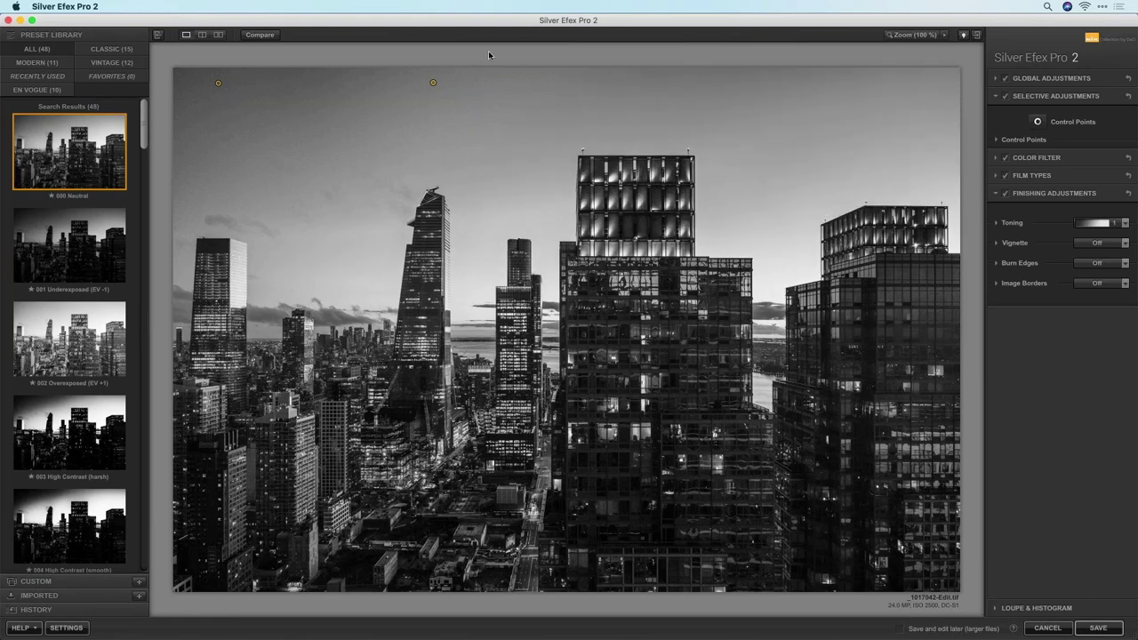
click(433, 83)
key(Delete)
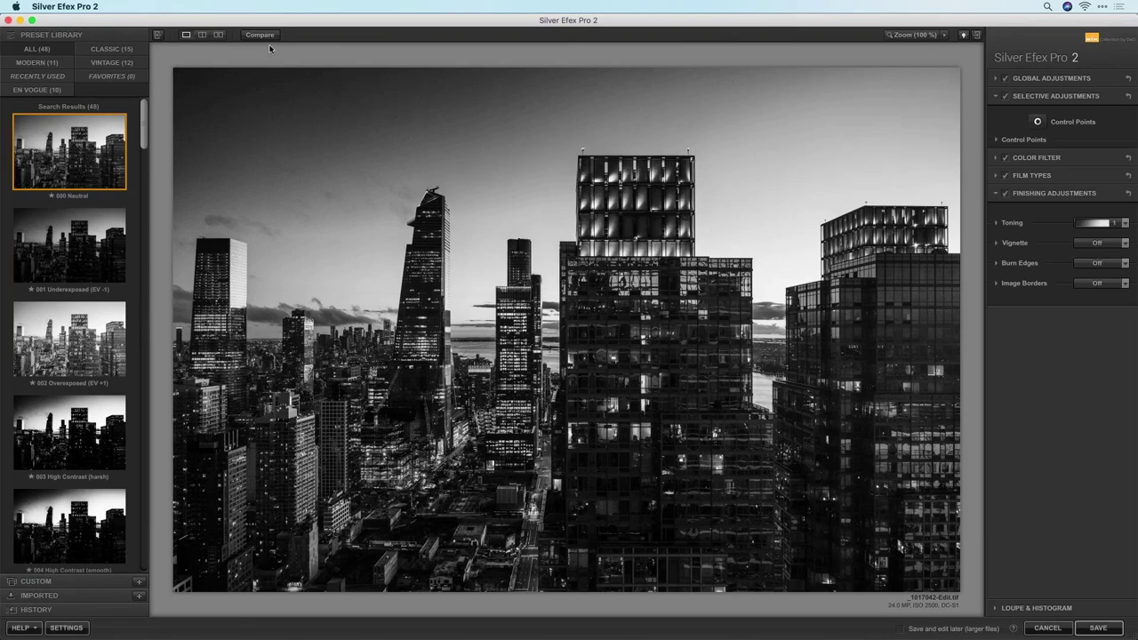
Step: Inspect the skyline at 100% zoom and set the film type's grain per pixel to 303
click(931, 35)
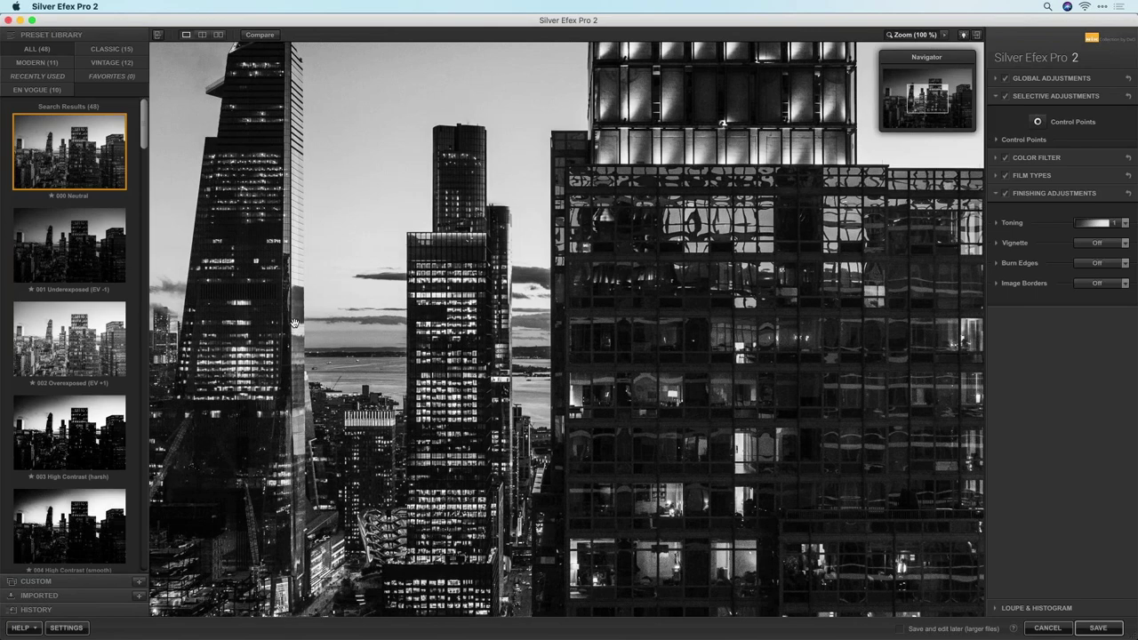
drag(475, 265, 530, 169)
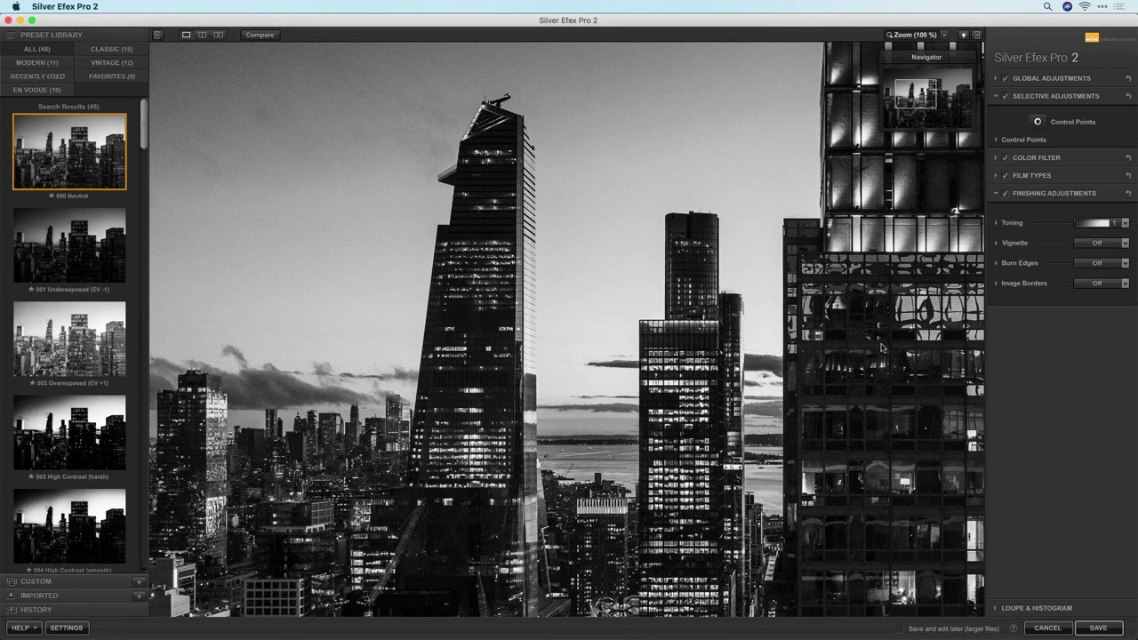
click(995, 176)
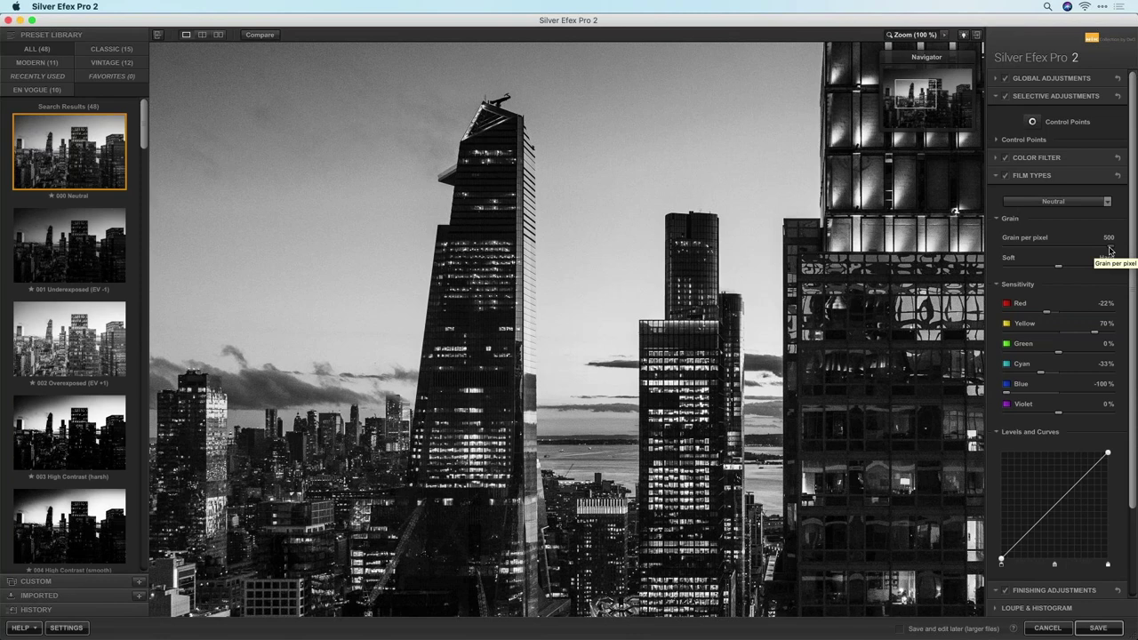
drag(1110, 250, 1010, 251)
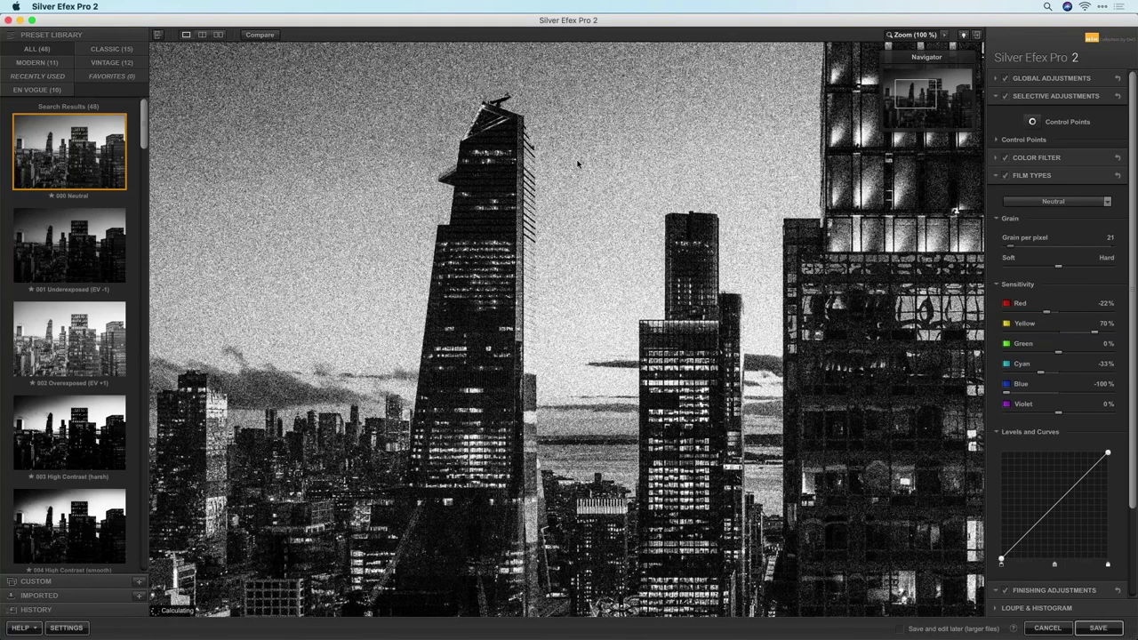
drag(1010, 251, 1065, 250)
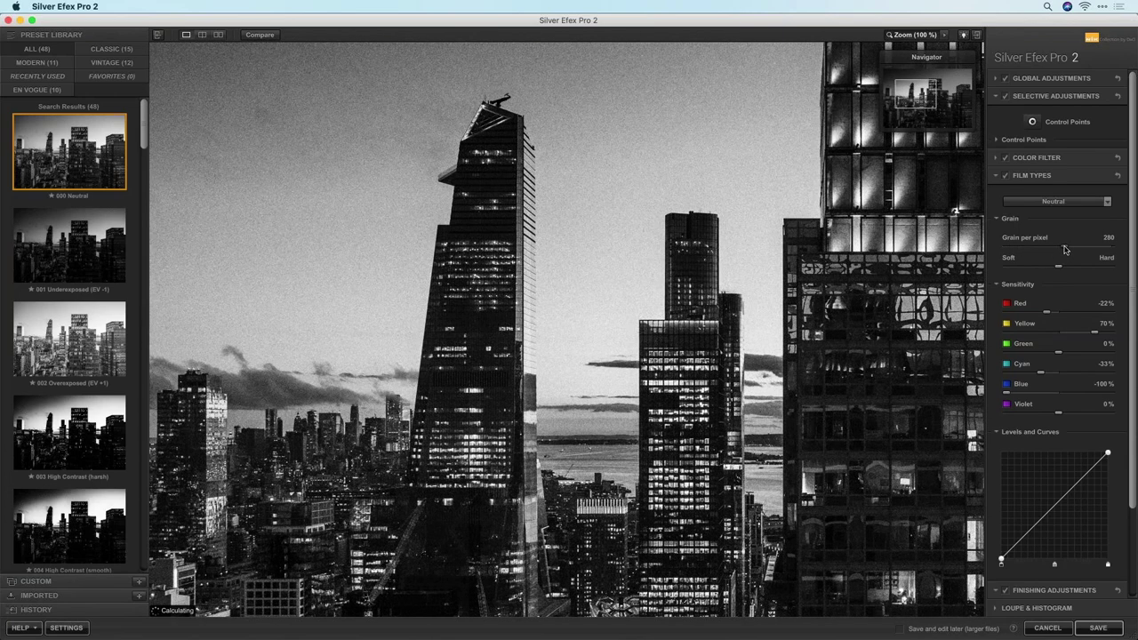
mouse_move(1065, 250)
mouse_down()
mouse_move(1097, 252)
mouse_move(1083, 255)
mouse_up()
drag(1082, 252, 1063, 252)
Step: Check the grain across the sky and right-hand towers, and save the black-and-white conversion back to Lightroom Classic
drag(907, 82, 935, 78)
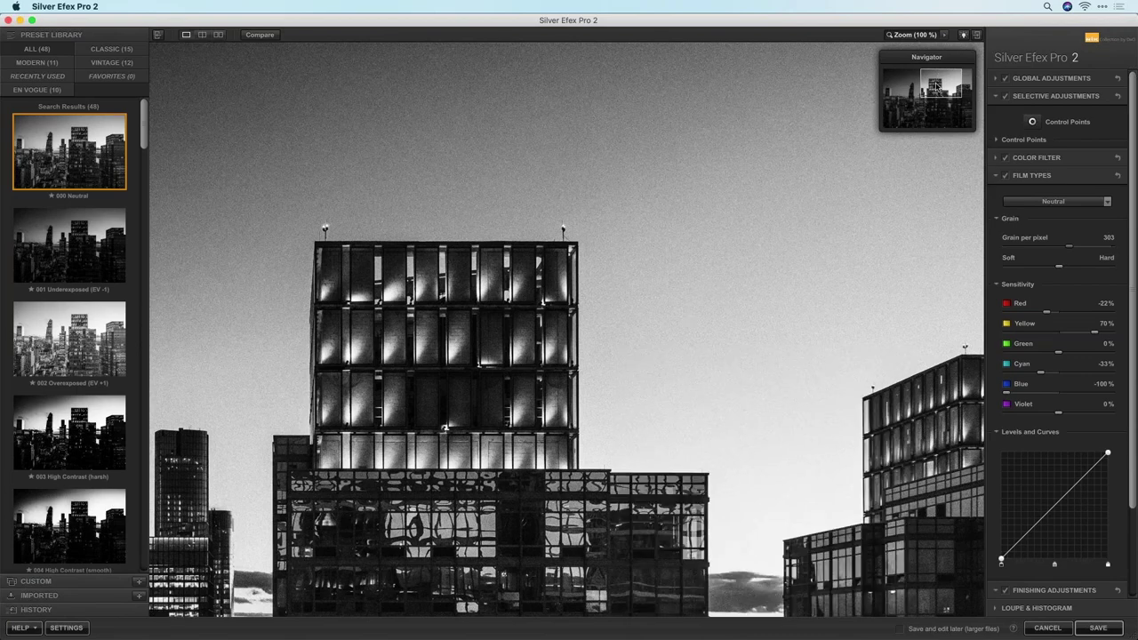
drag(935, 86, 947, 96)
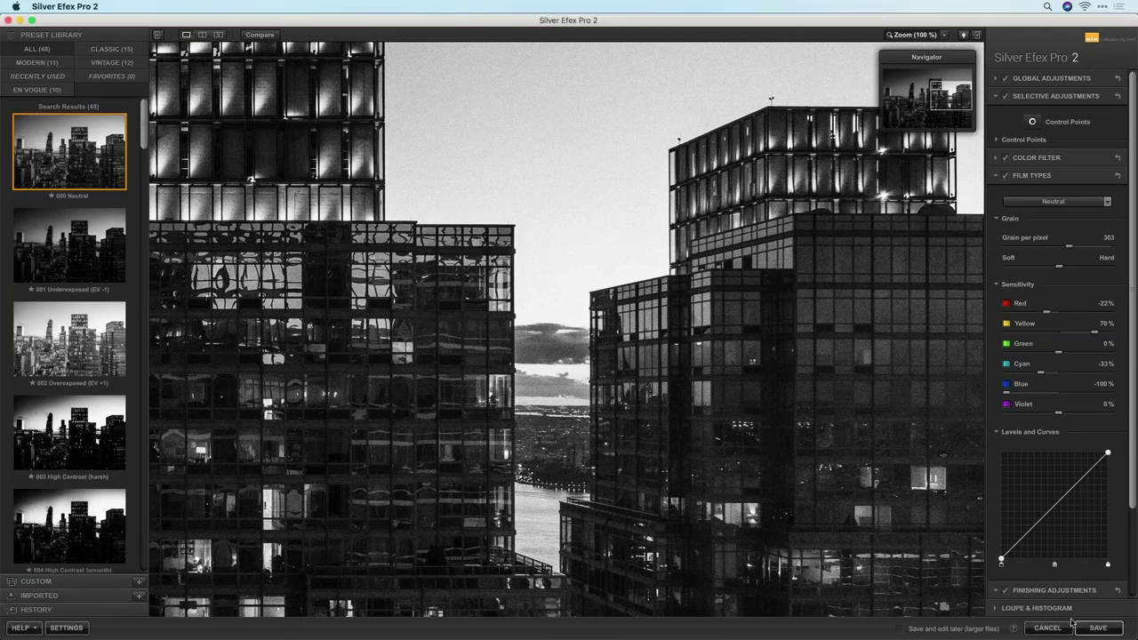
click(1100, 630)
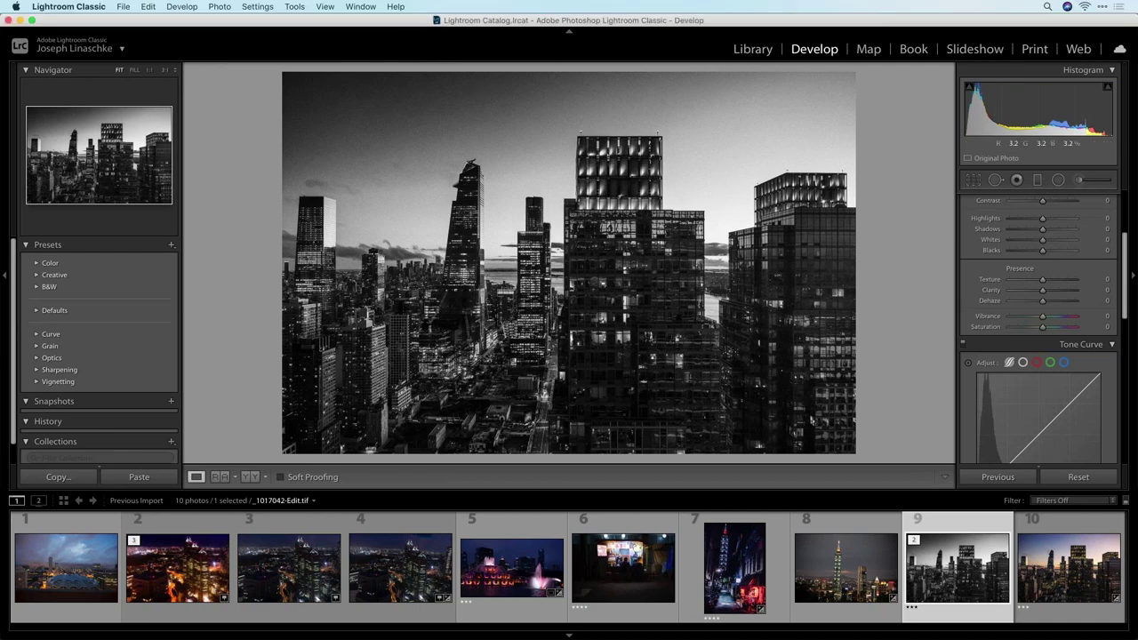
Step: Open the night food stall photo _1016751.RW2 and examine the vendor, customers and bright signs at full size
click(629, 555)
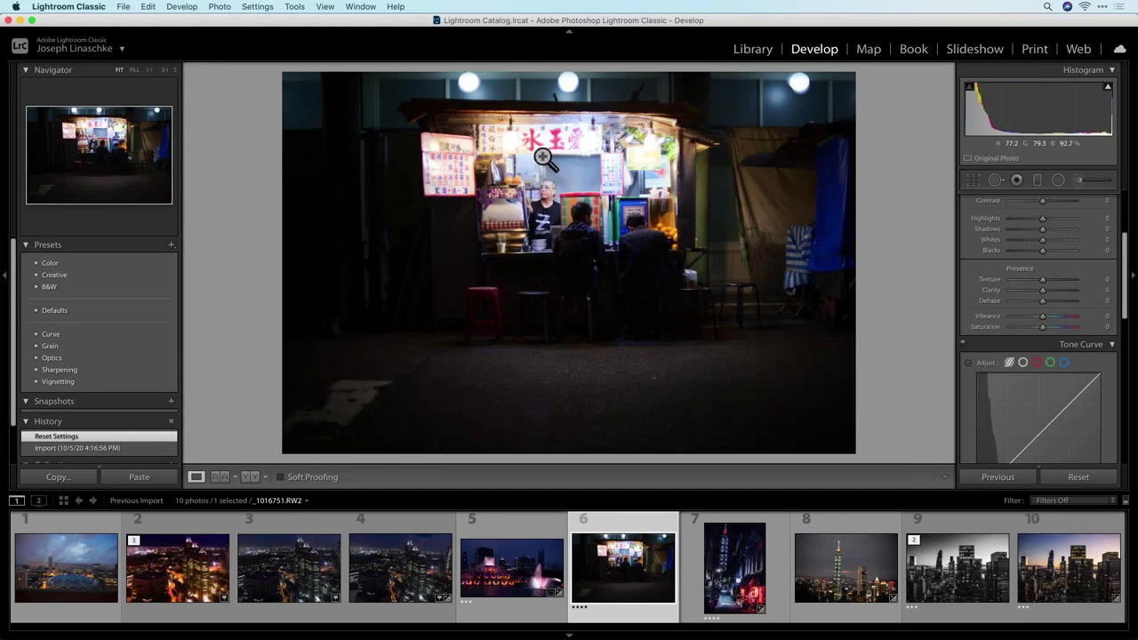
click(540, 185)
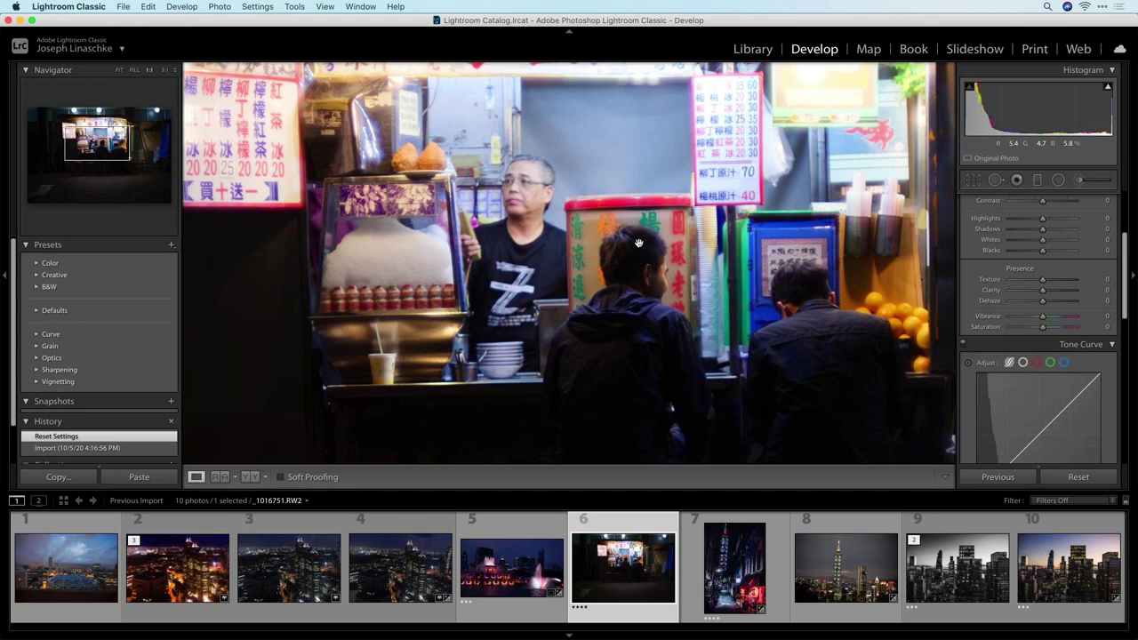
click(638, 243)
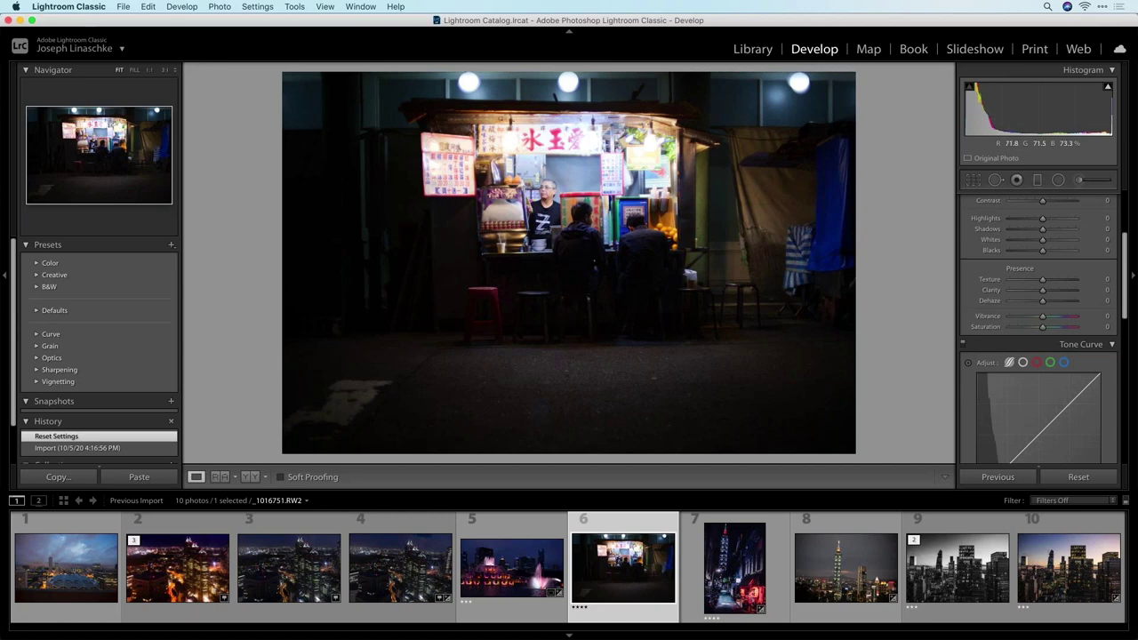
click(544, 135)
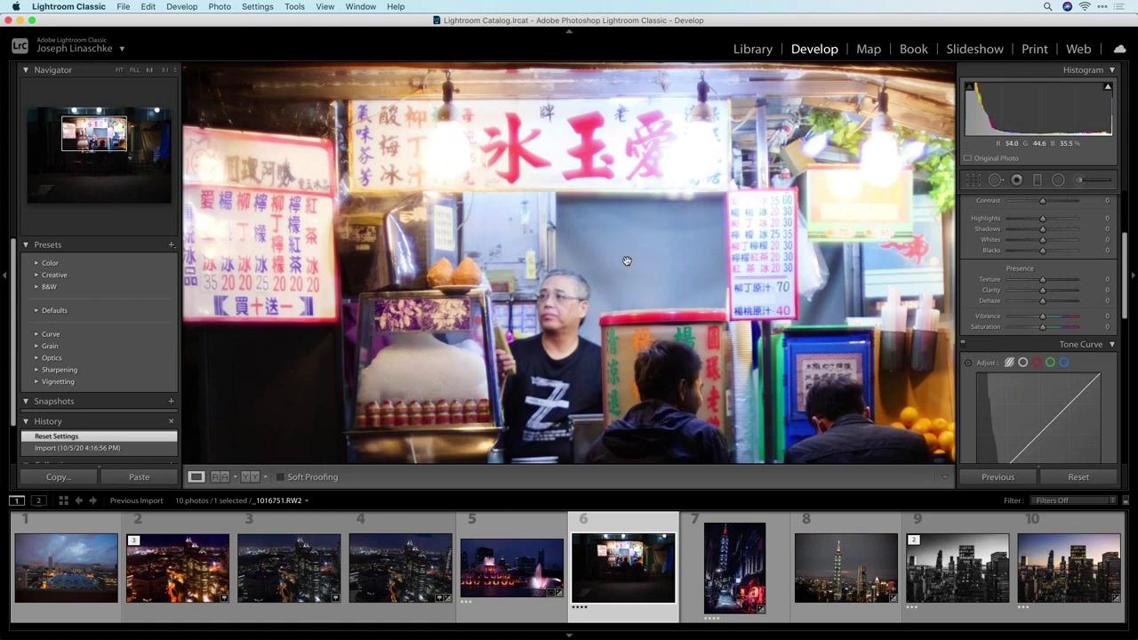
scroll(751, 311, down, 2)
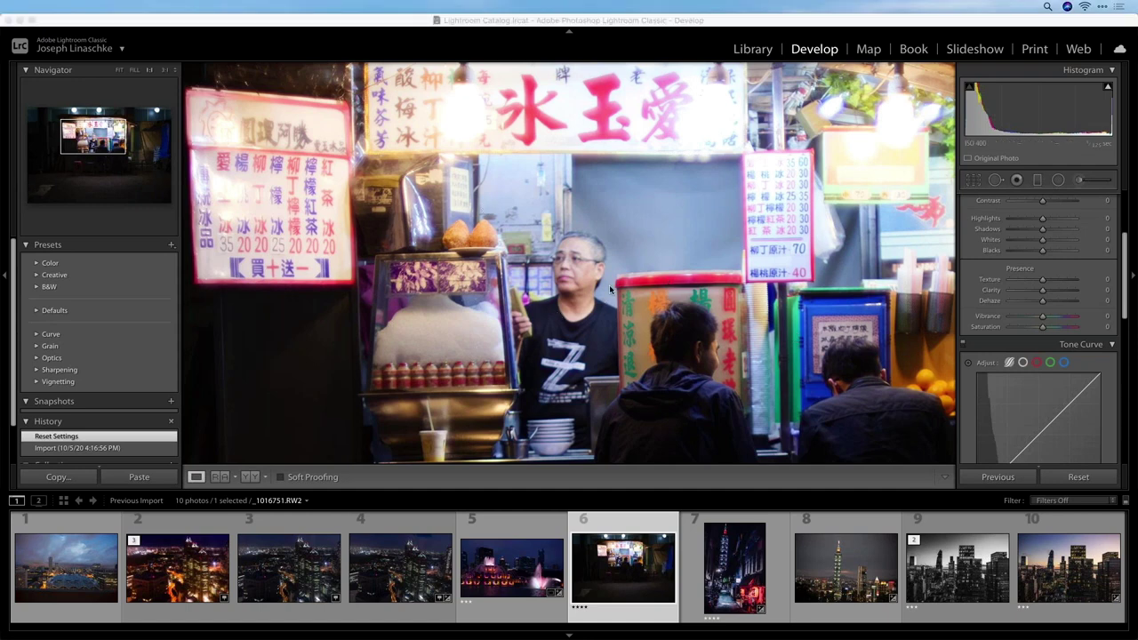
click(649, 289)
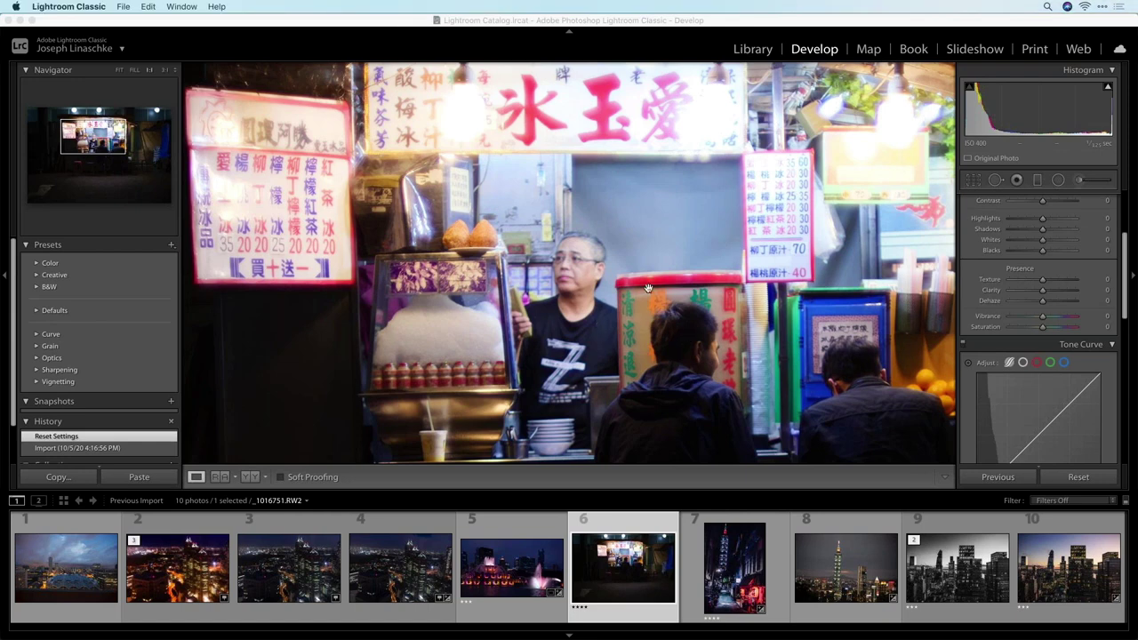
click(531, 209)
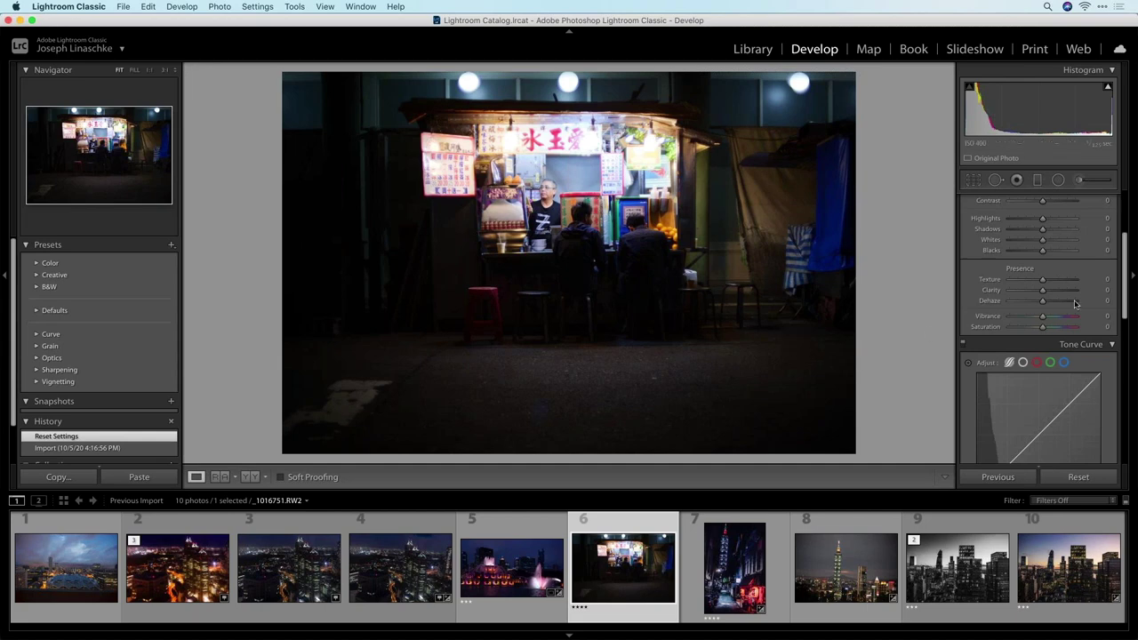
Step: Try an exposure of +3.30 and automatic tone adjustments on the food stall photo, undoing both
scroll(1126, 265, up, 3)
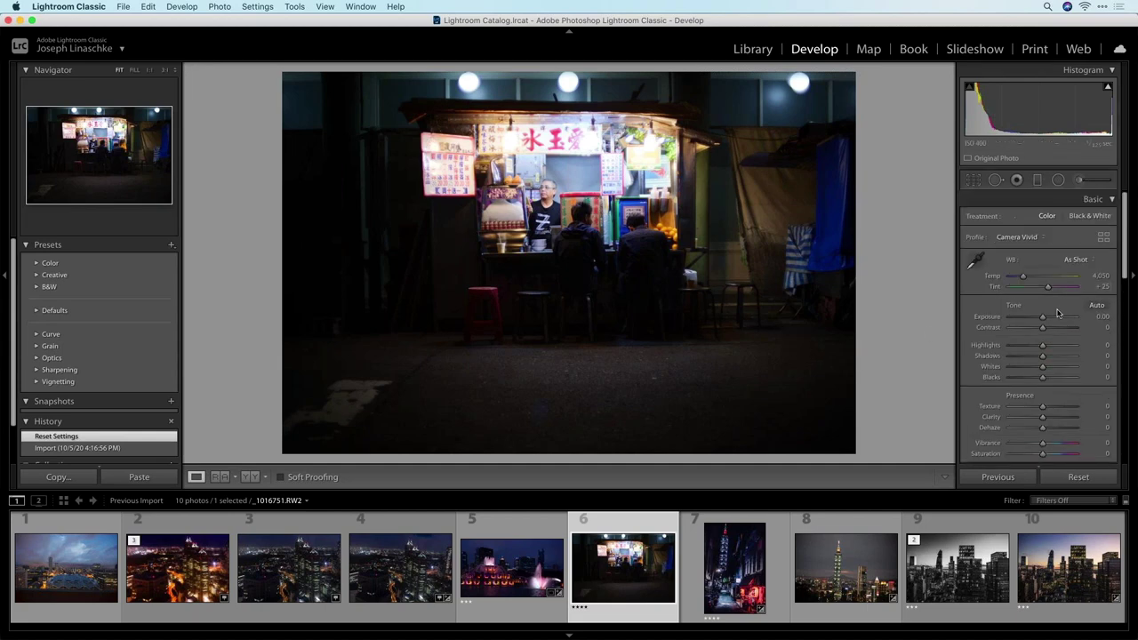
drag(1045, 322, 1064, 321)
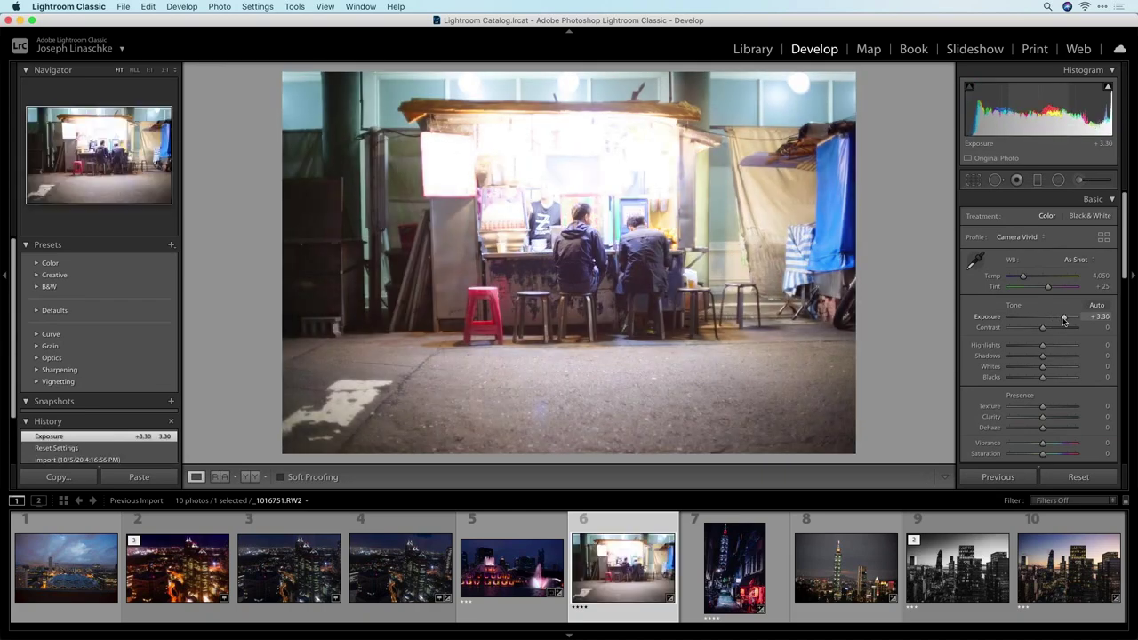
double_click(1064, 318)
click(1097, 306)
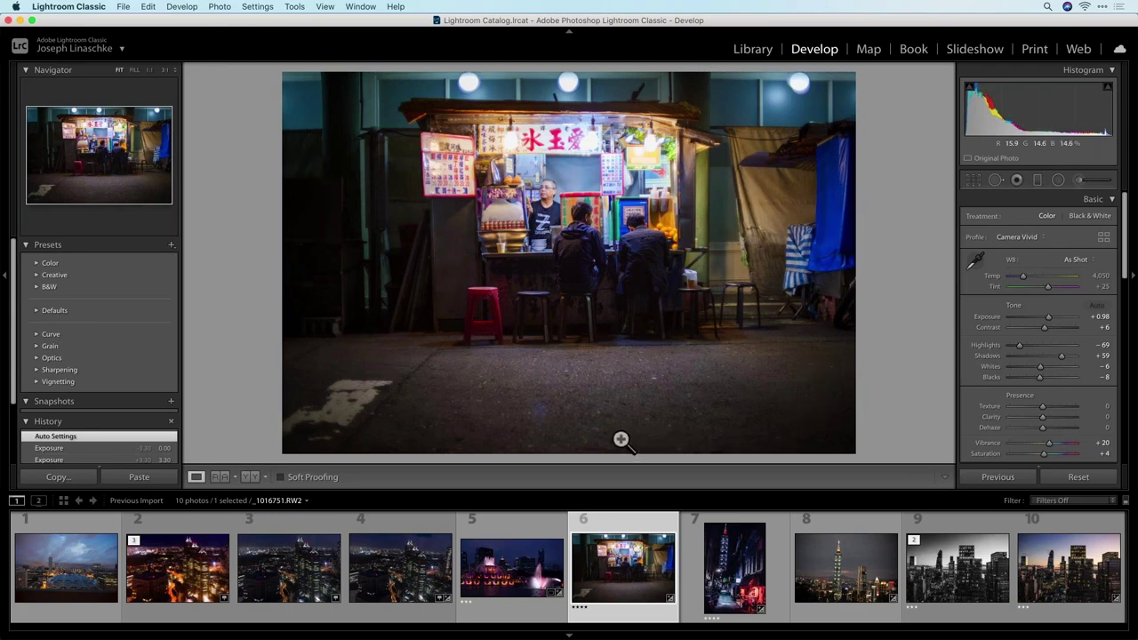
key(super+z)
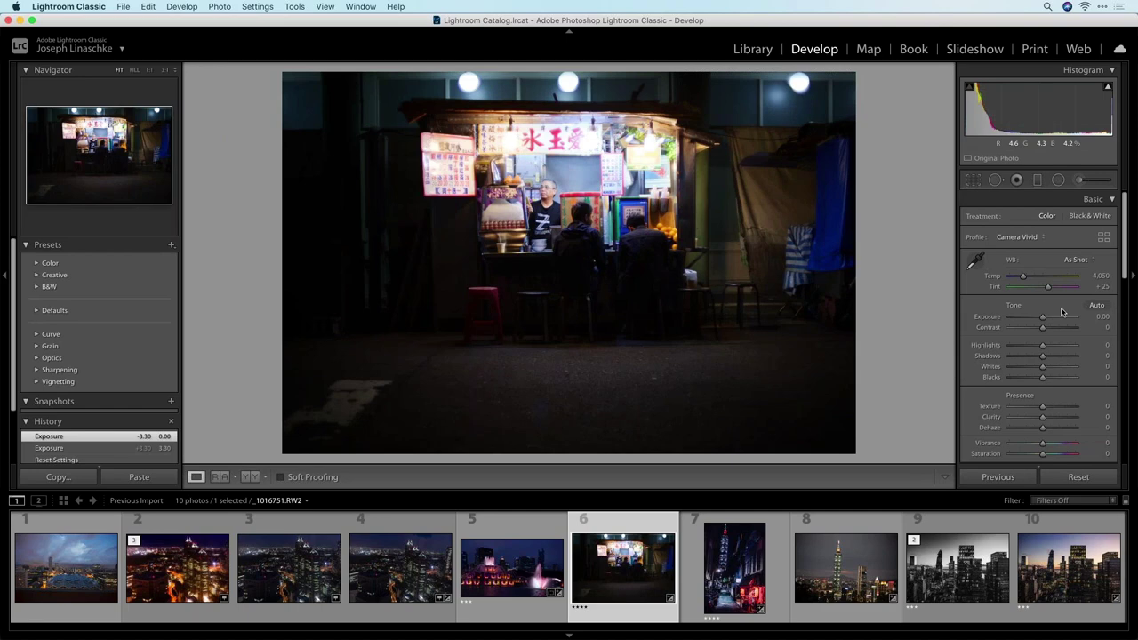
Step: Set the food stall photo's tone curve to Lights -20 and Darks +58, and compare the photo with and without it
scroll(1060, 310, down, 8)
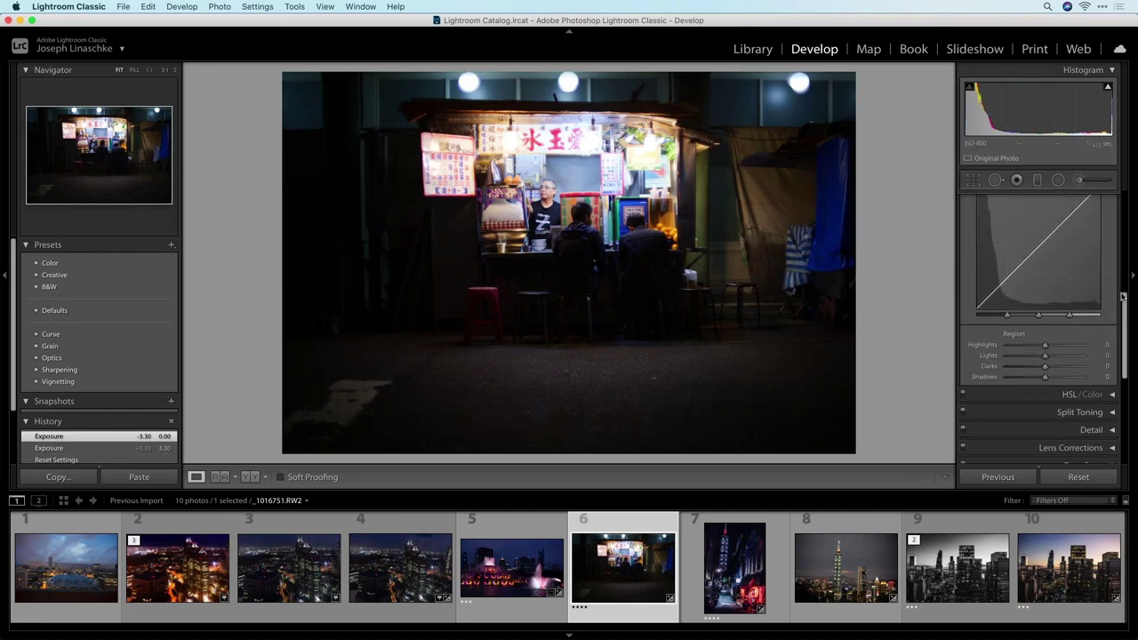
scroll(1123, 296, up, 2)
mouse_move(1010, 327)
mouse_down()
mouse_move(997, 250)
mouse_move(996, 274)
mouse_move(1048, 289)
mouse_move(1007, 322)
mouse_move(1004, 307)
mouse_up()
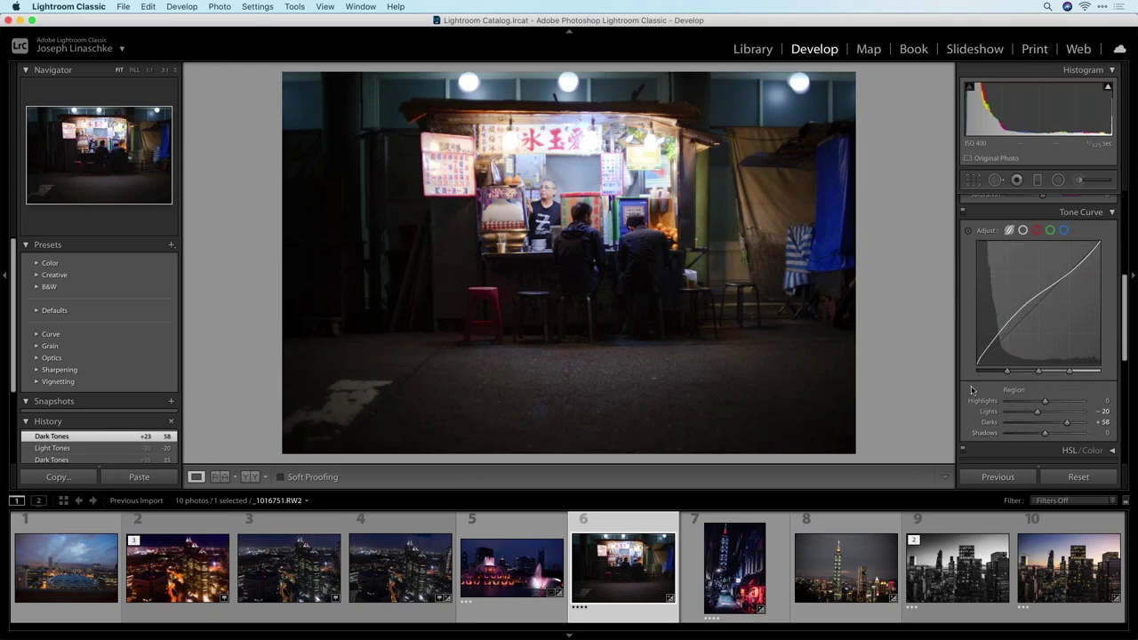
click(961, 211)
click(962, 212)
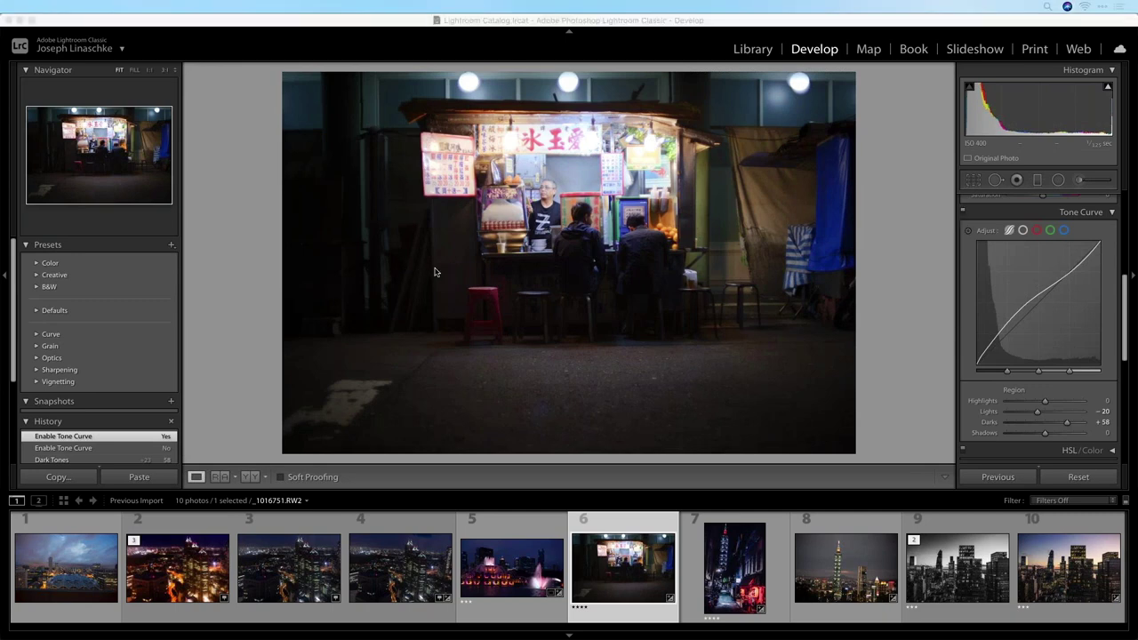
Step: Open a copy of the food stall photo with its Lightroom adjustments in Analog Efex Pro 2, and maximize the window
right_click(496, 260)
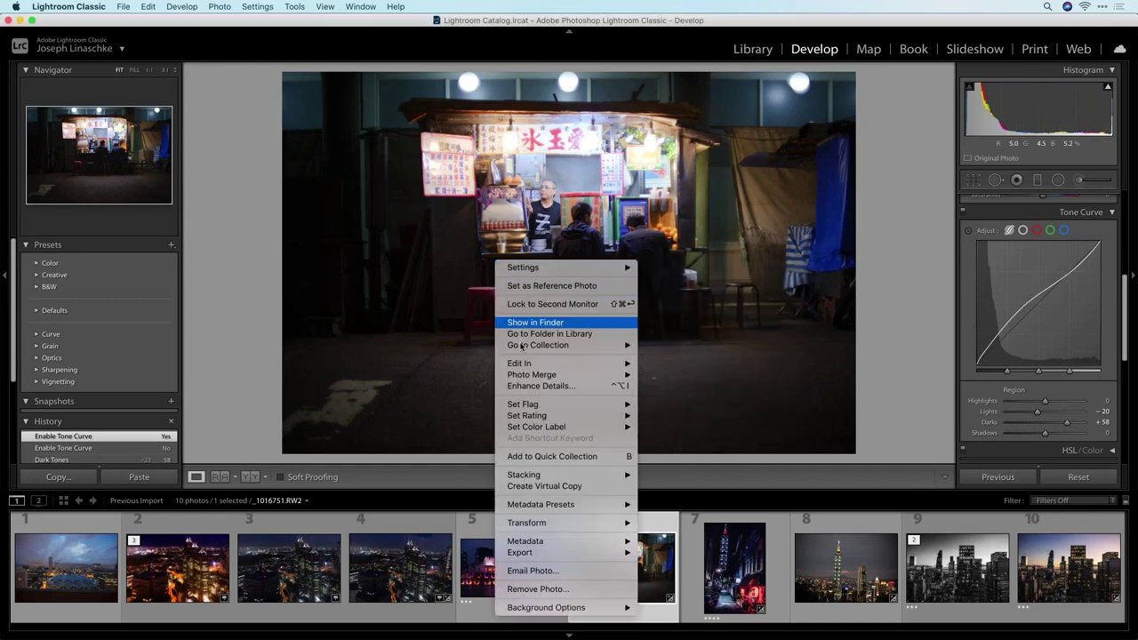
mouse_move(587, 364)
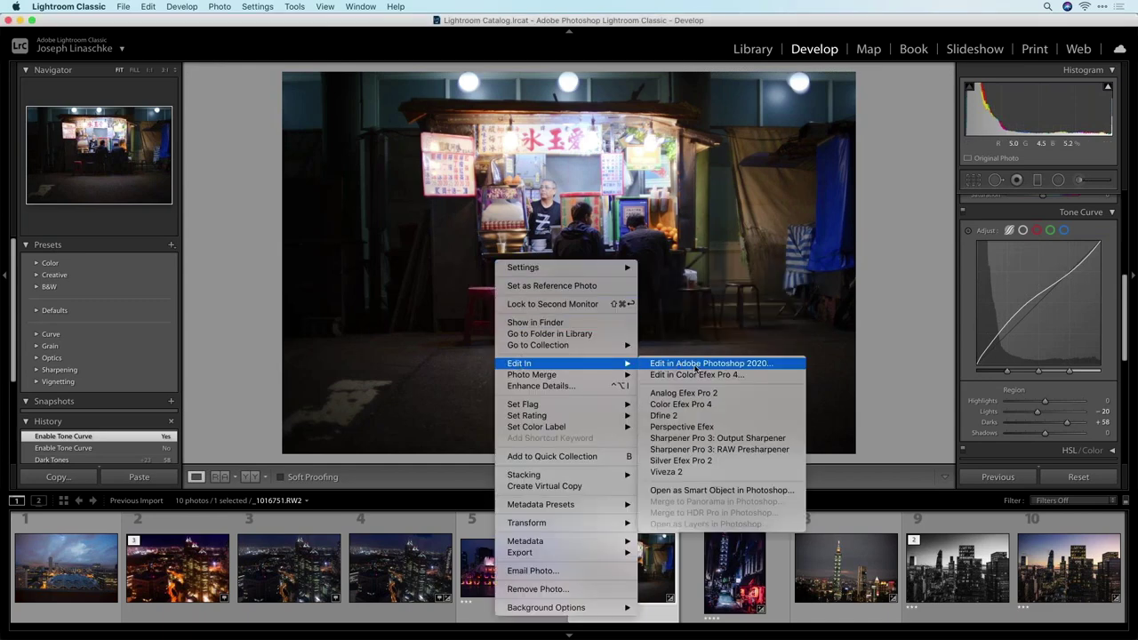
click(720, 394)
click(362, 449)
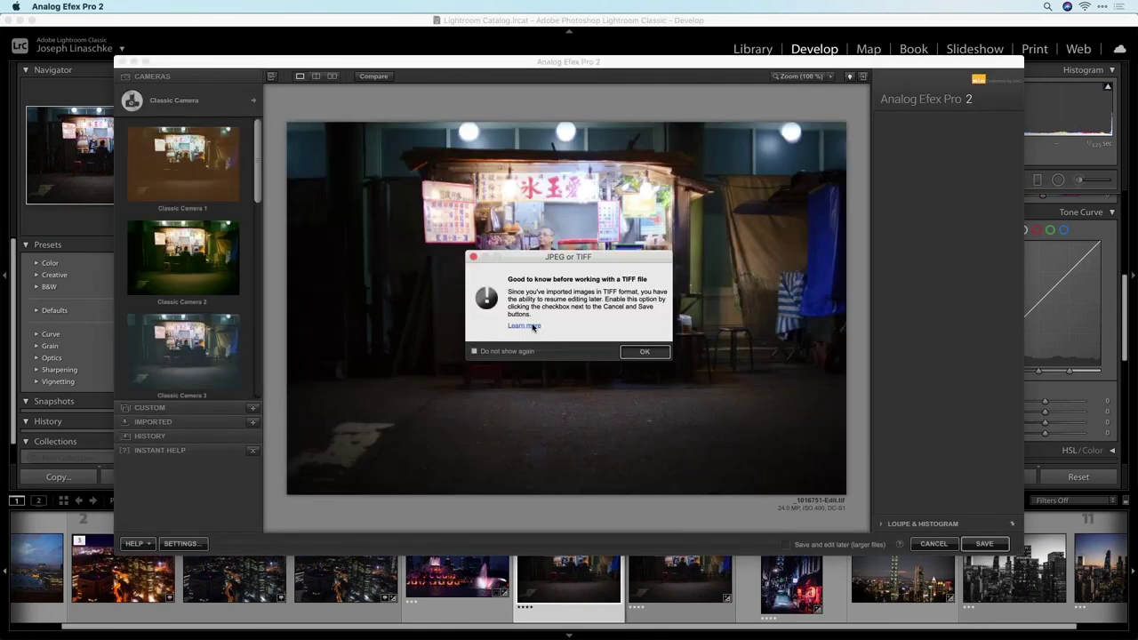
key(Return)
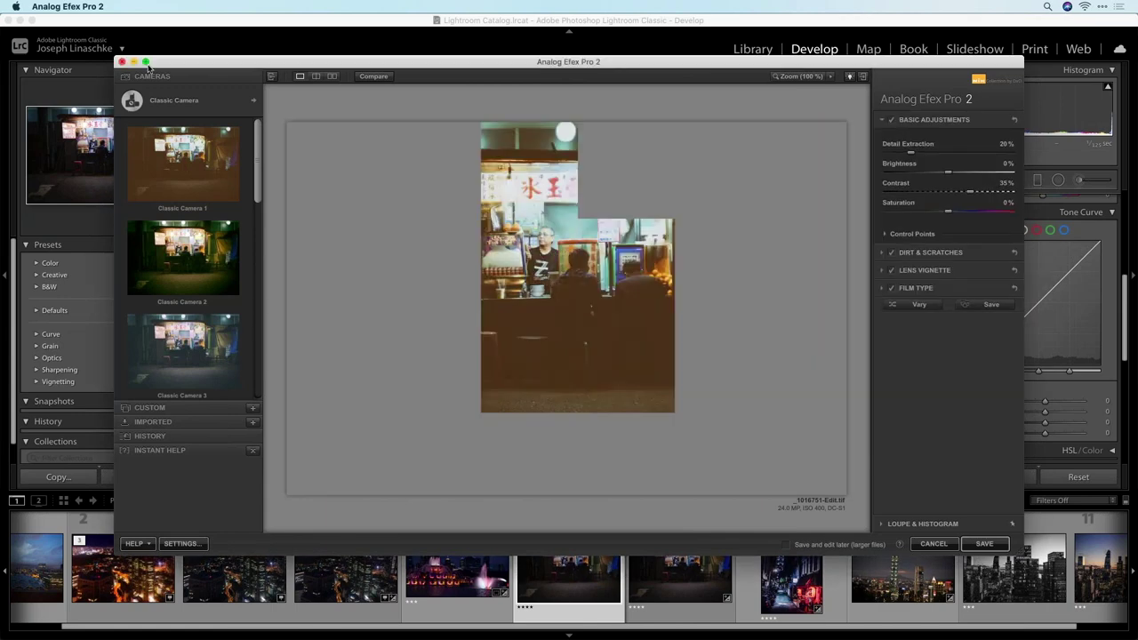
click(146, 62)
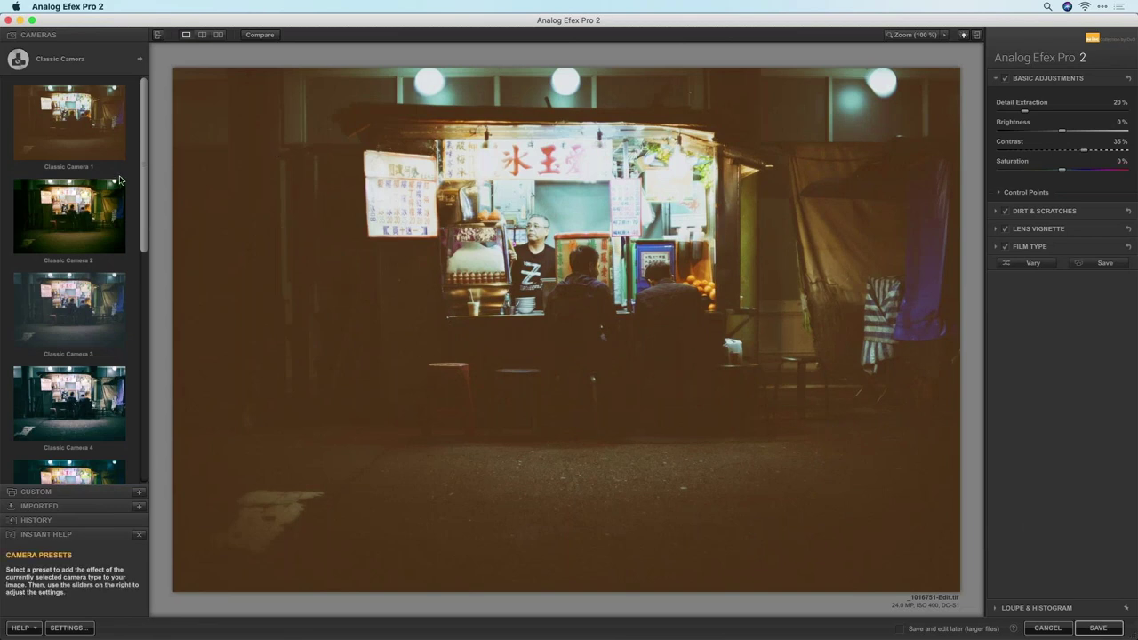
Step: Try the Classic Camera 2, 4 and 5 presets on the food stall photo
scroll(144, 174, down, 3)
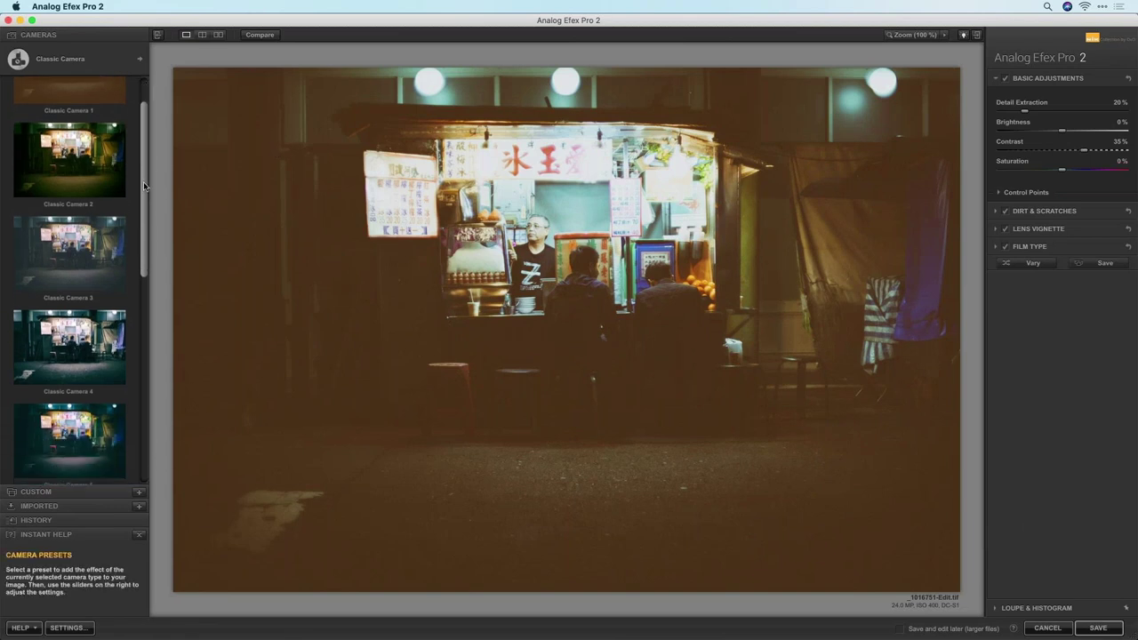
click(93, 173)
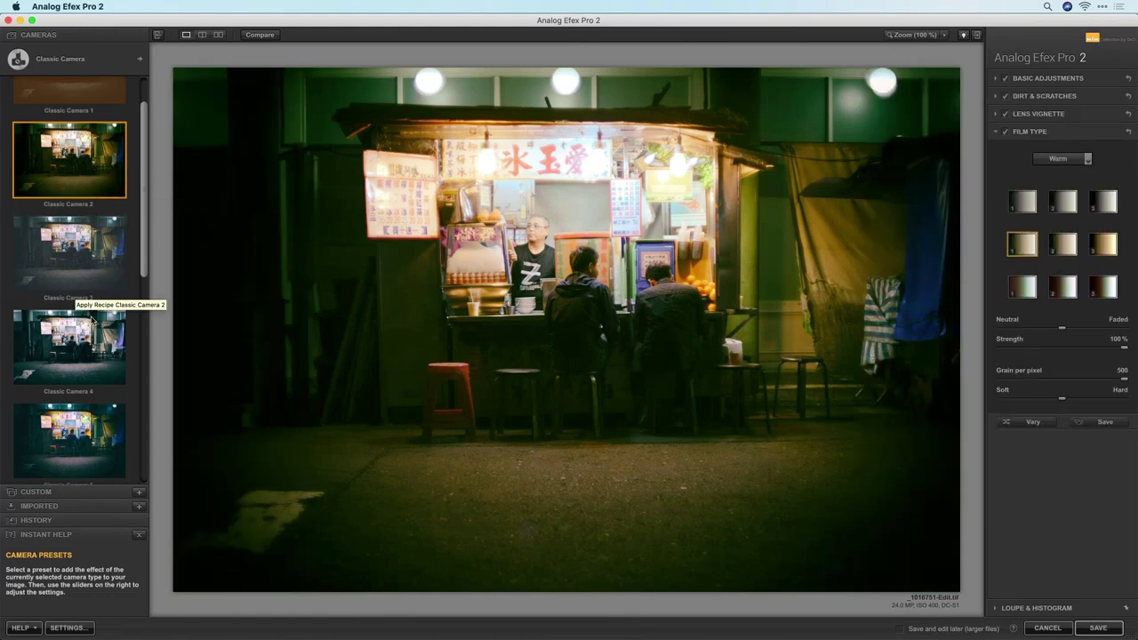
scroll(145, 224, down, 3)
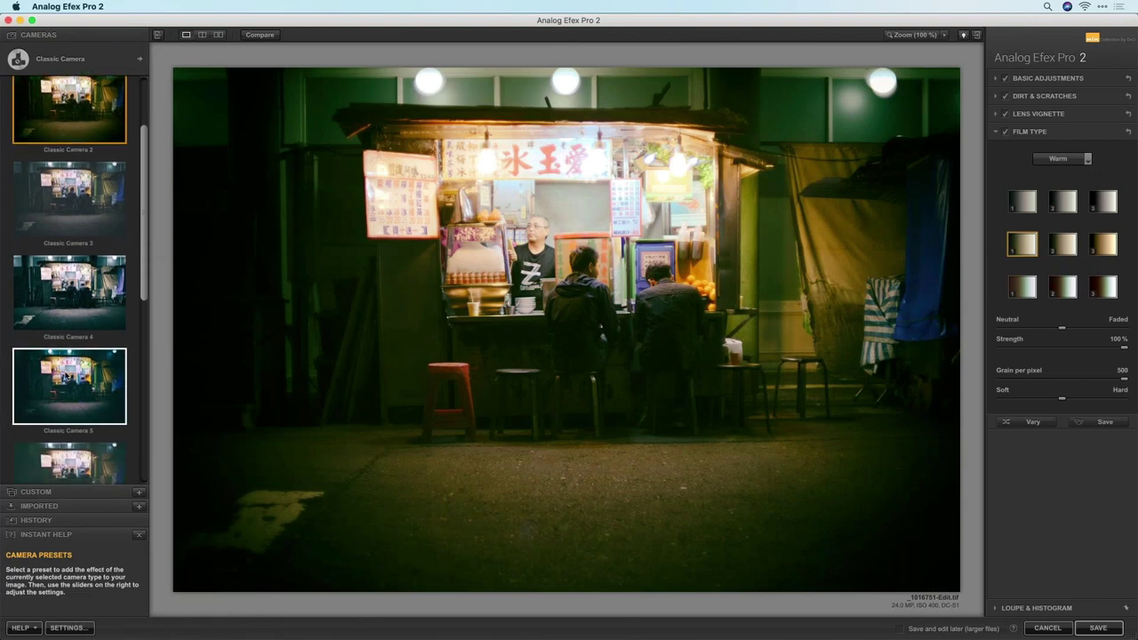
click(64, 377)
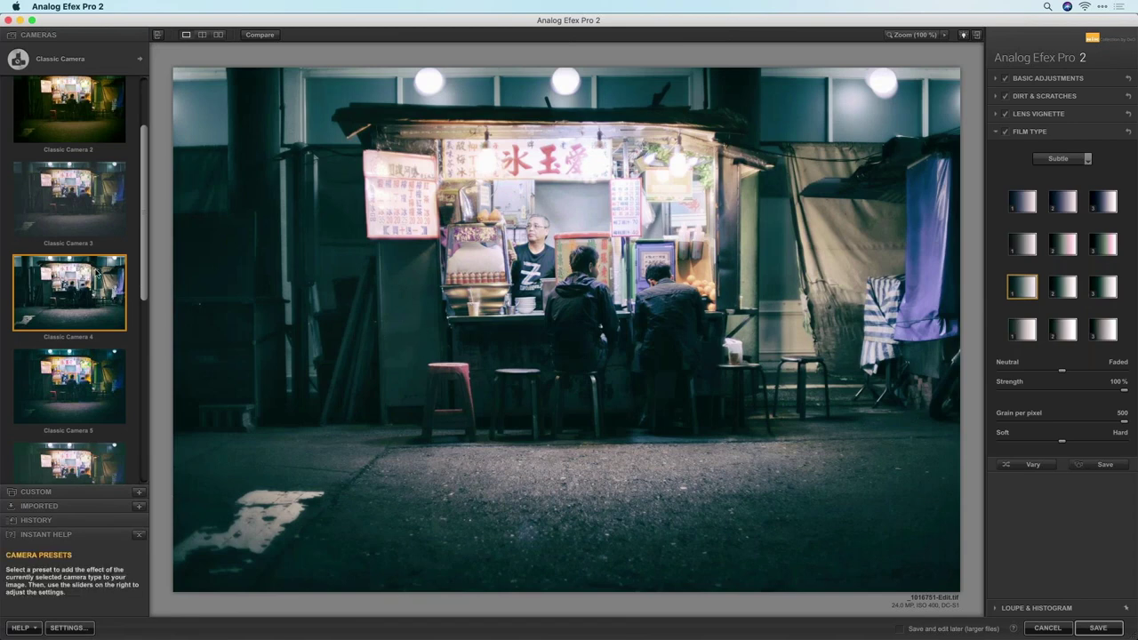
drag(144, 233, 144, 289)
click(93, 336)
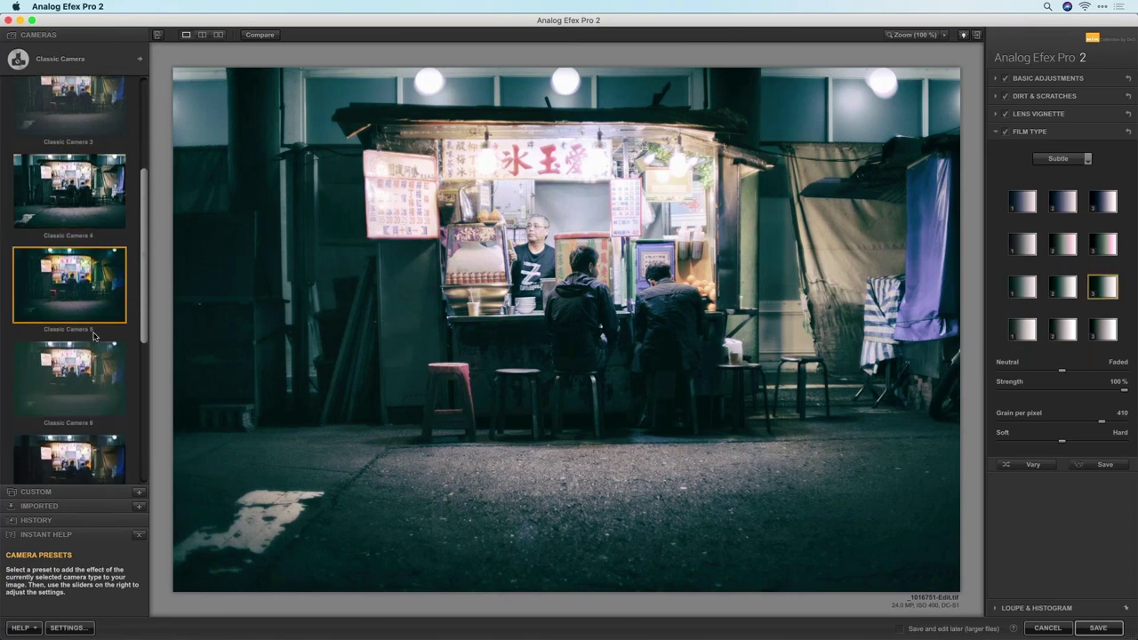
Step: Try the Classic Camera 7 and 9 presets on the food stall photo
scroll(145, 344, down, 3)
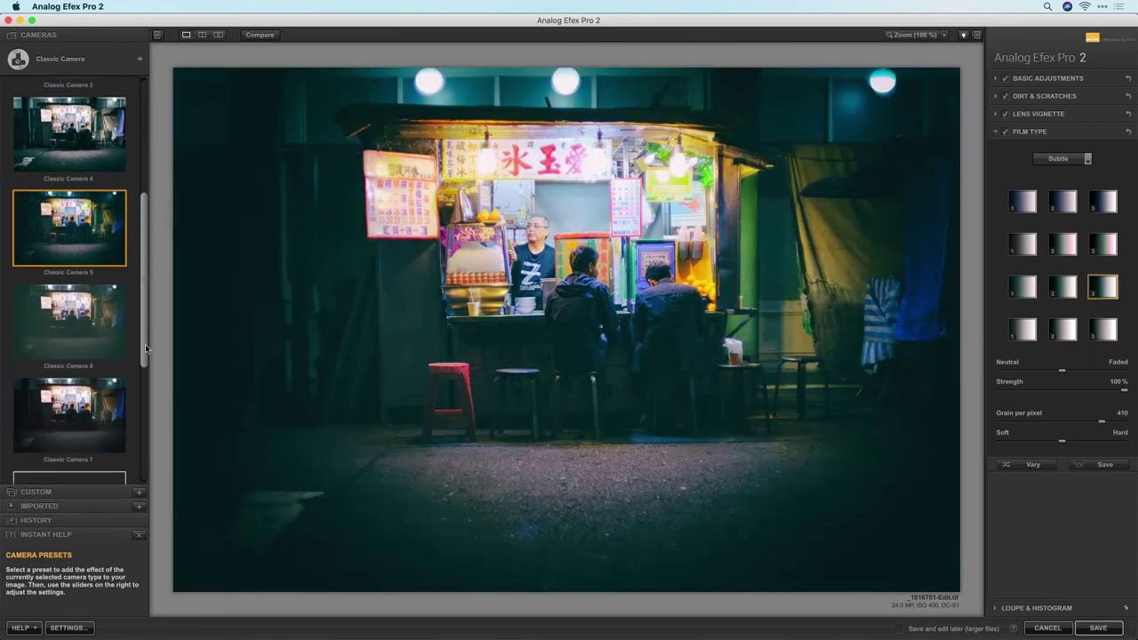
click(111, 400)
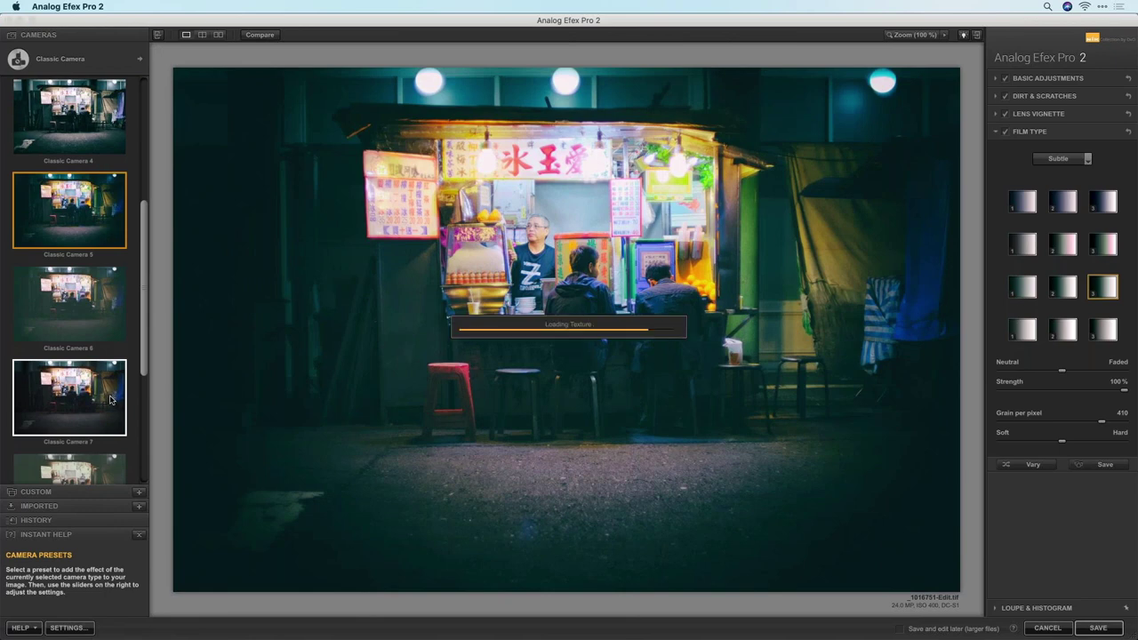
scroll(85, 378, down, 10)
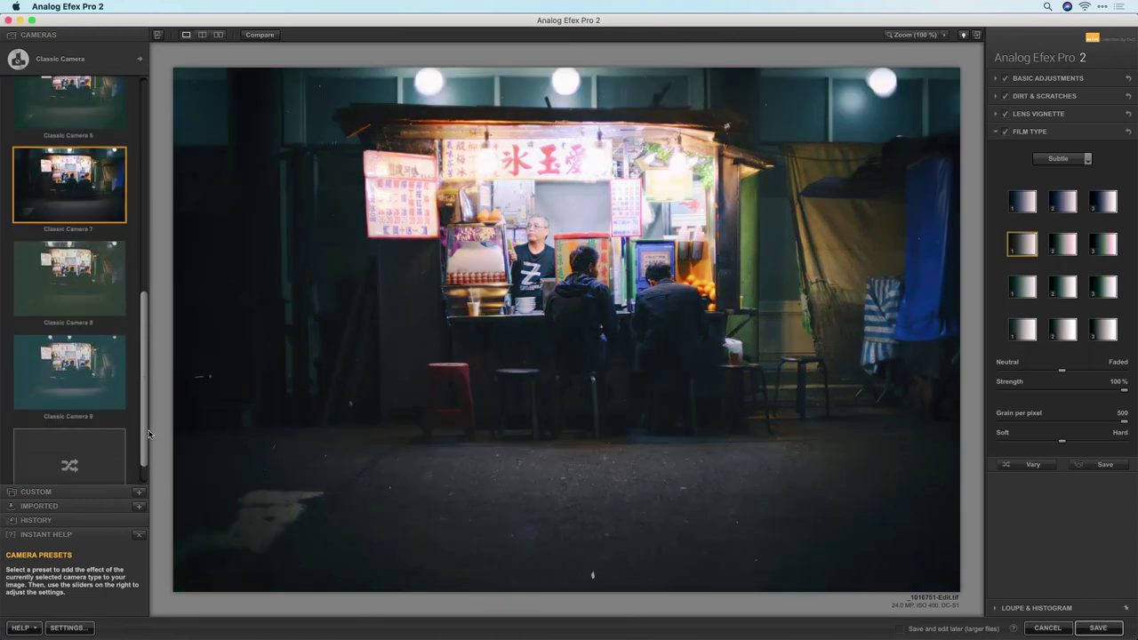
click(80, 372)
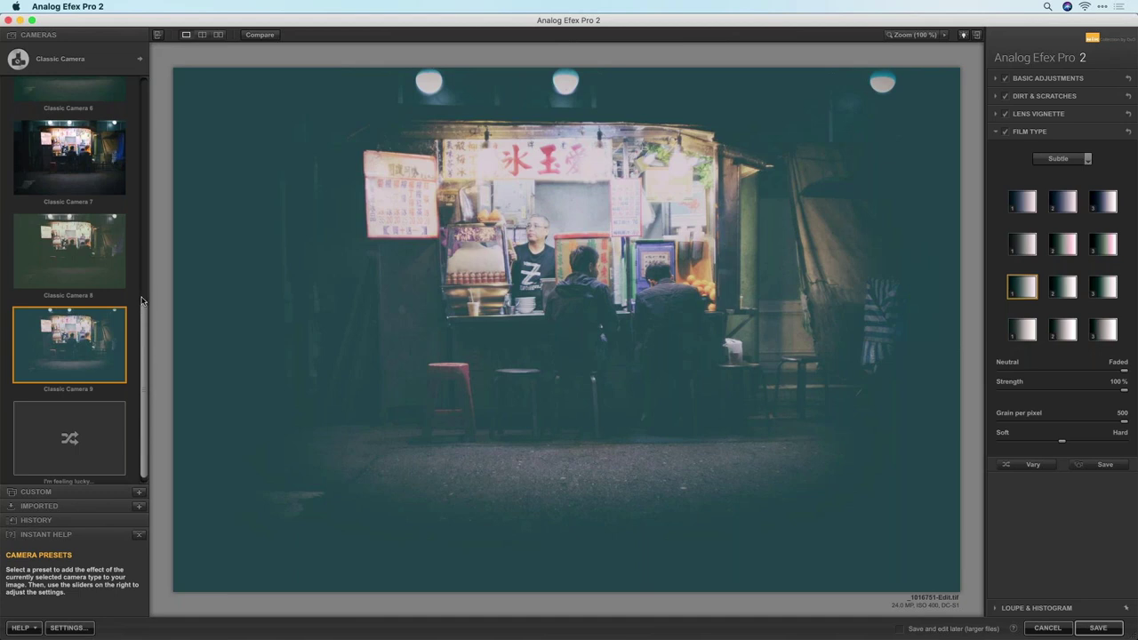
drag(141, 300, 135, 129)
Step: Switch to the Vintage Camera tool combination and try its Vintage Camera 1 preset
click(75, 59)
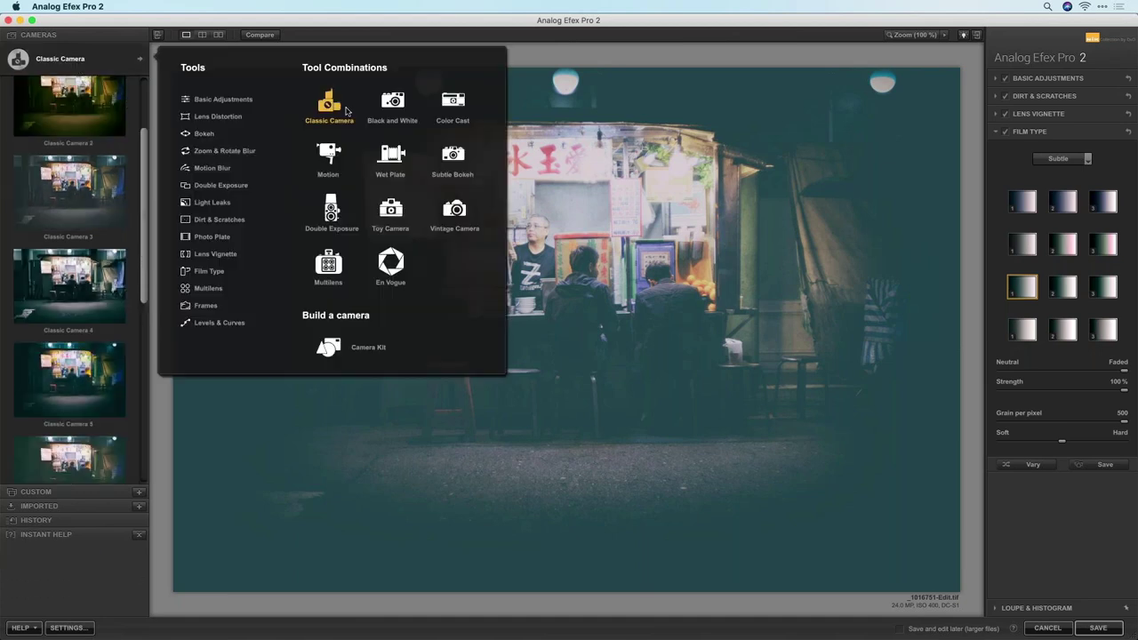
click(454, 213)
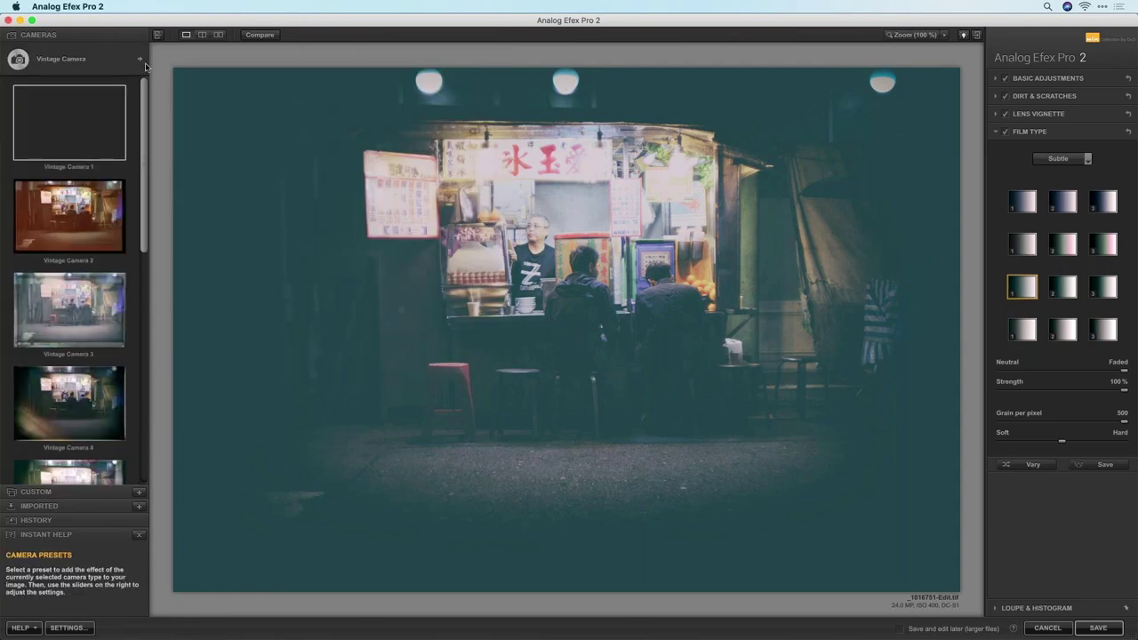
click(101, 160)
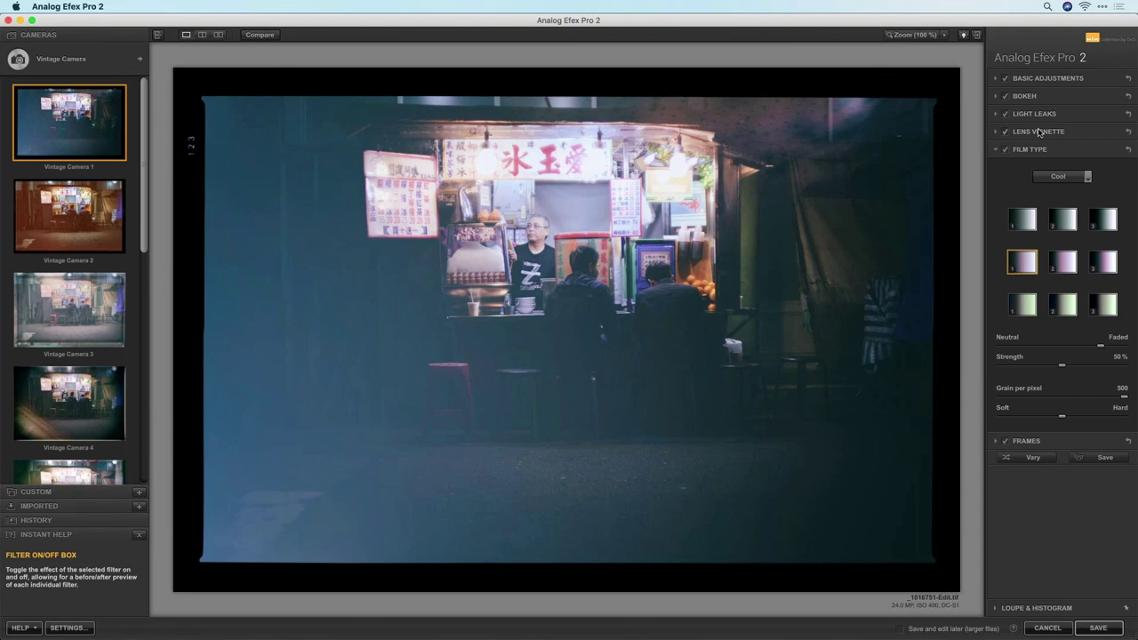
Step: Show the film strip frame choices of Vintage Camera 1 and turn the frame off
scroll(1039, 156, down, 2)
click(1039, 155)
click(1026, 167)
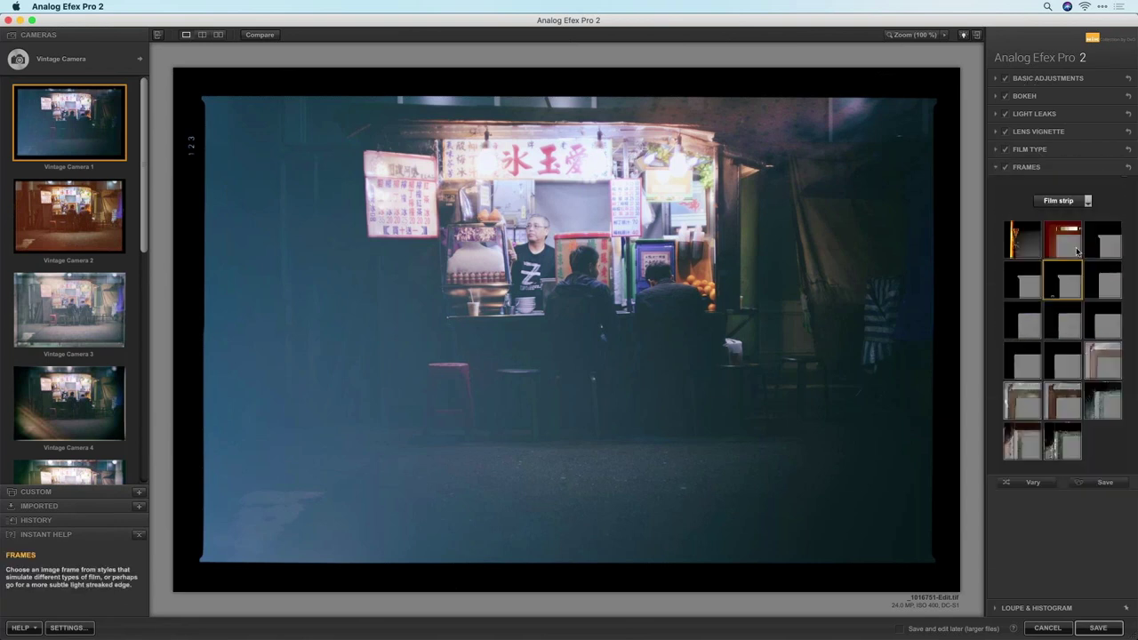
click(1006, 168)
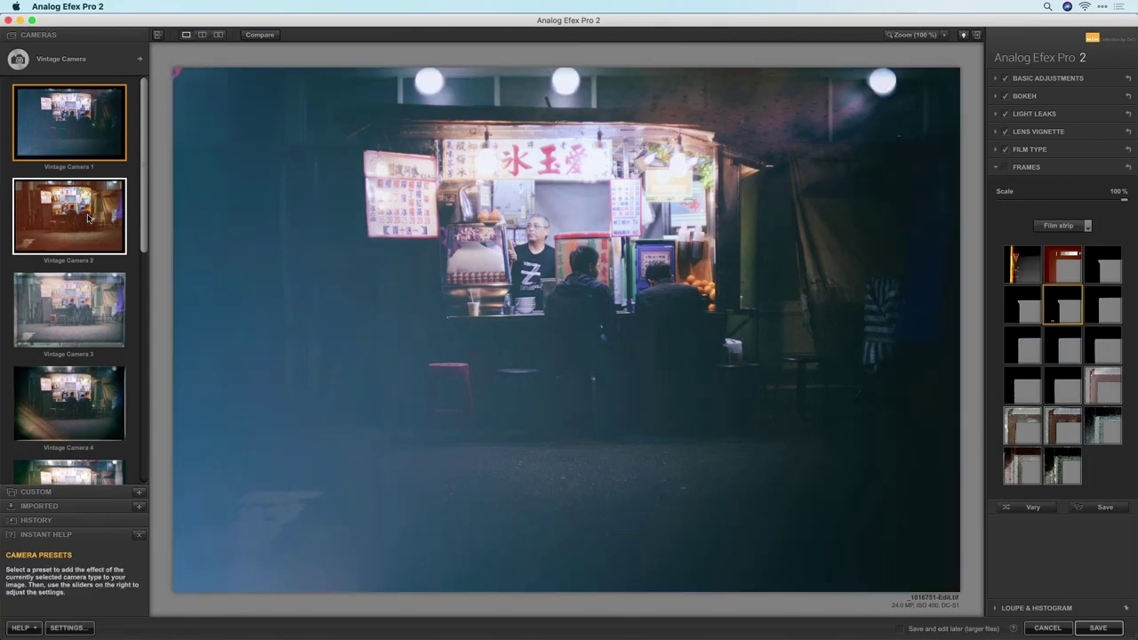
Step: Try the Vintage Camera 3 and 4 presets, comparing the latter with and without light leaks, and discard the Analog Efex edit
click(80, 299)
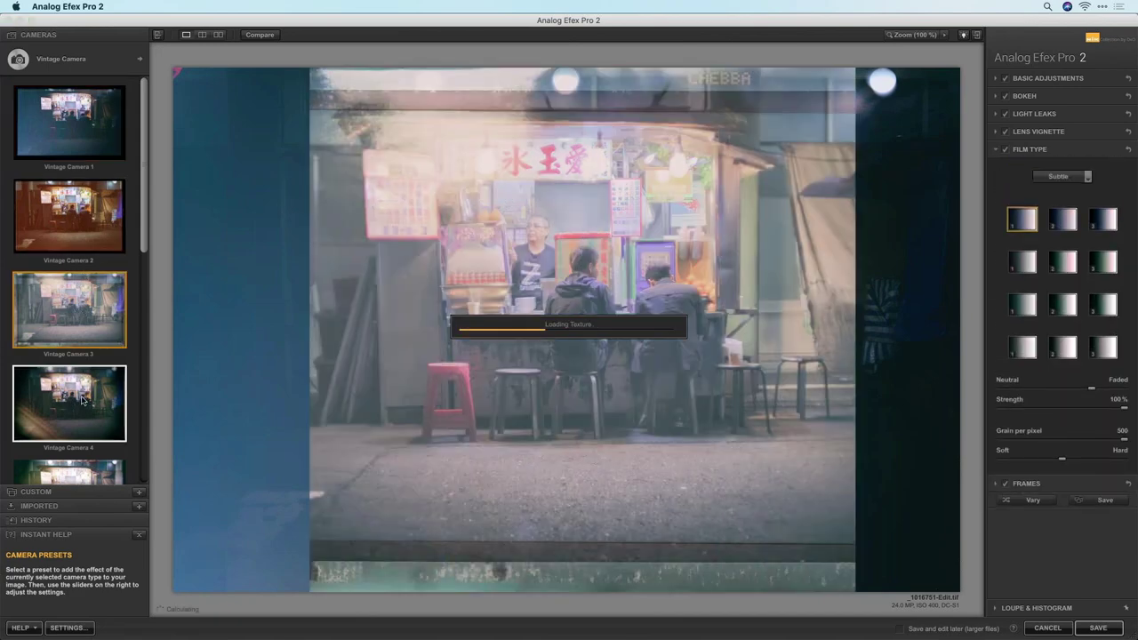
click(49, 423)
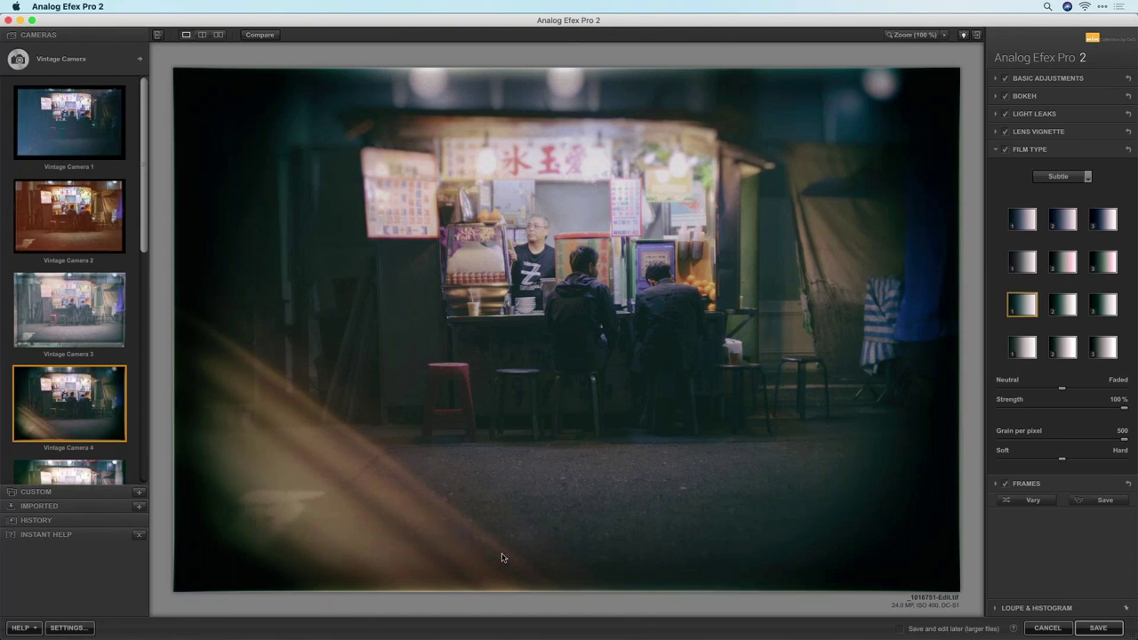
click(1005, 114)
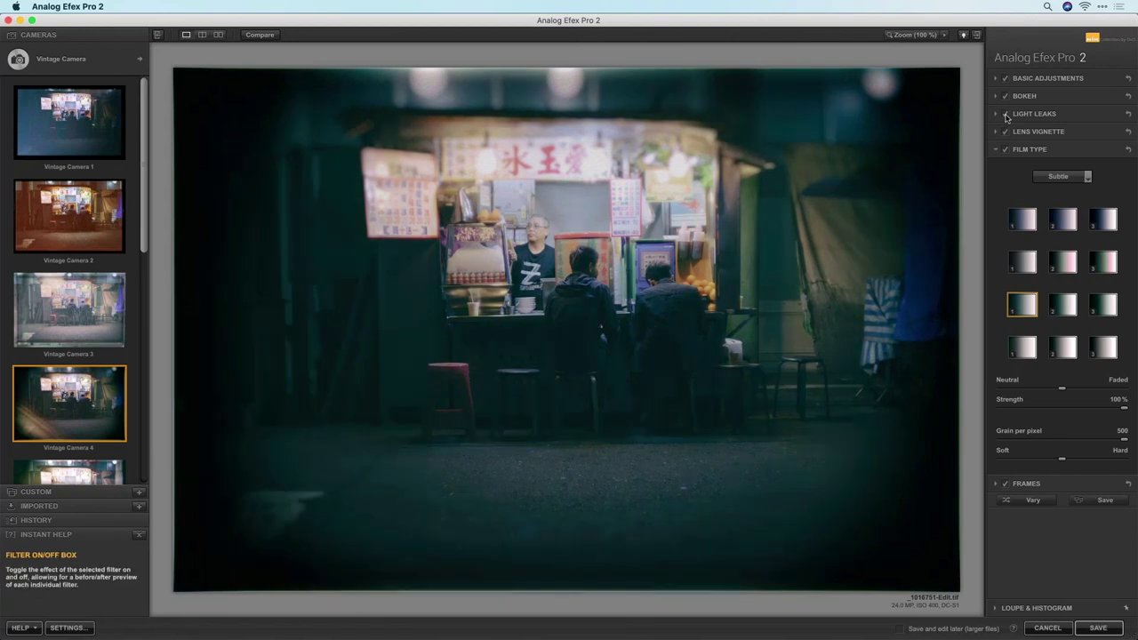
click(1005, 115)
click(1006, 115)
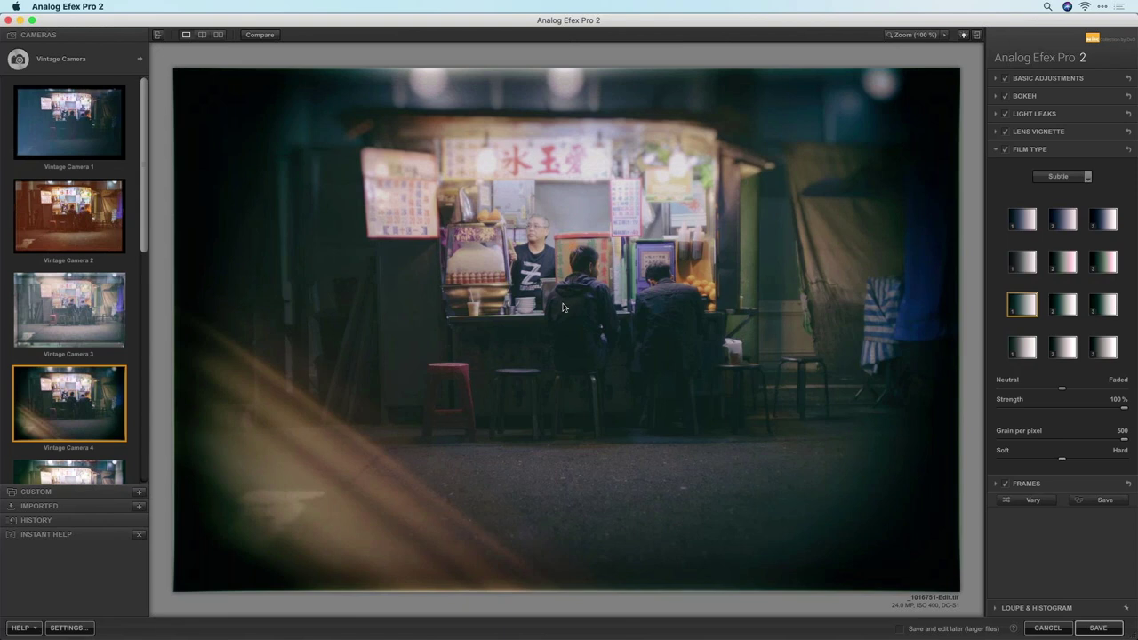
click(1048, 628)
Step: Open _1016751-Edit.tif in Color Efex Pro 4 as a 16-bit TIFF copy with Lightroom adjustments
right_click(547, 214)
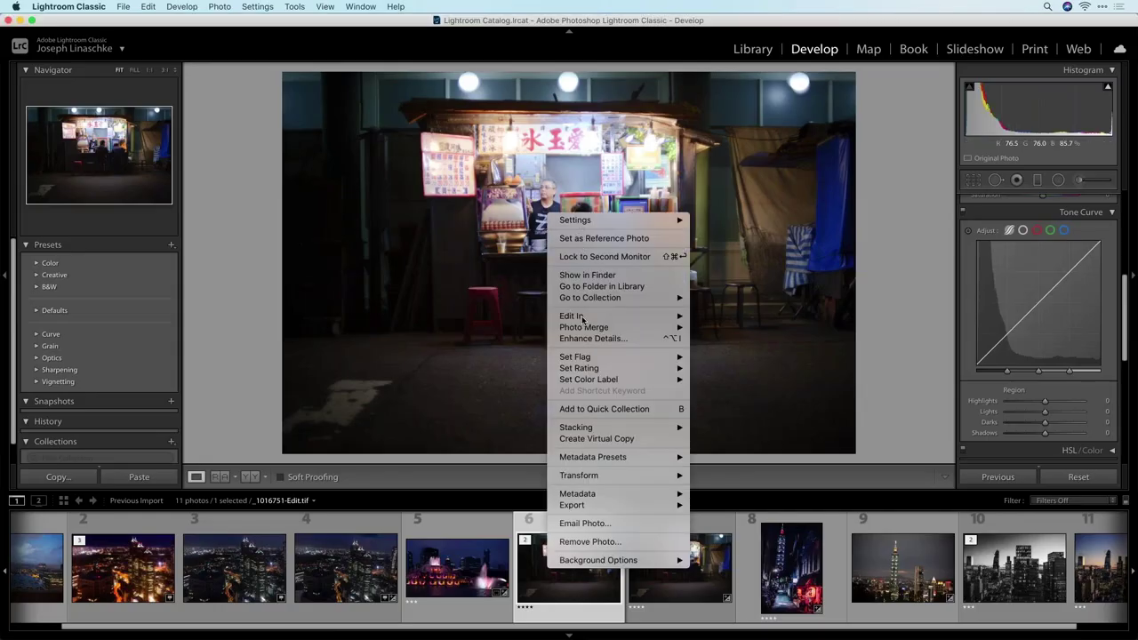
mouse_move(583, 317)
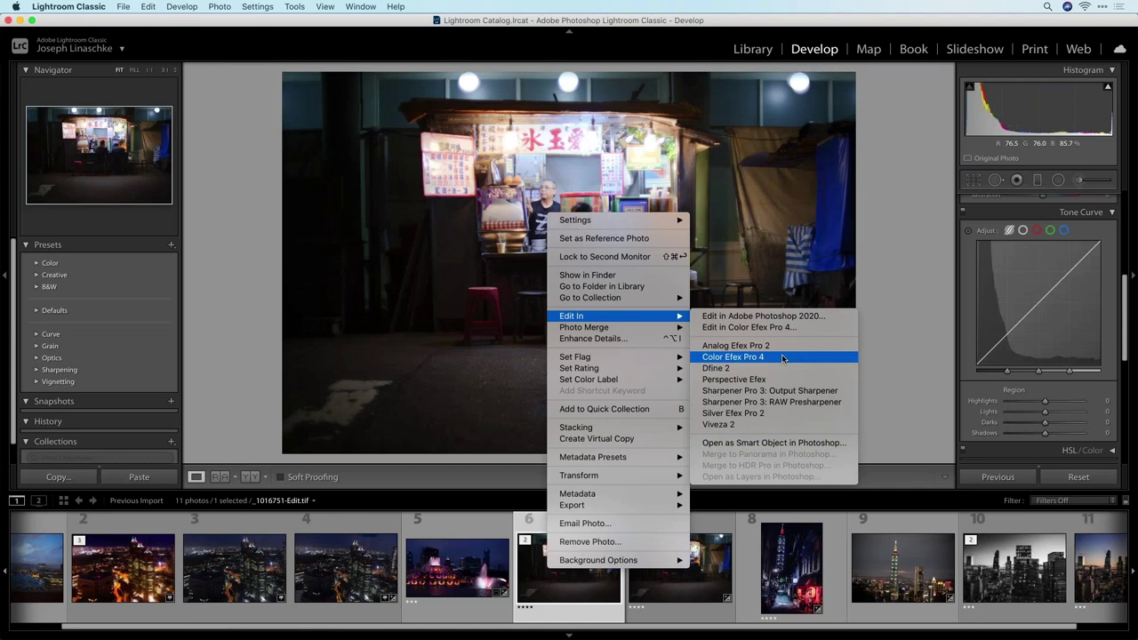
click(783, 357)
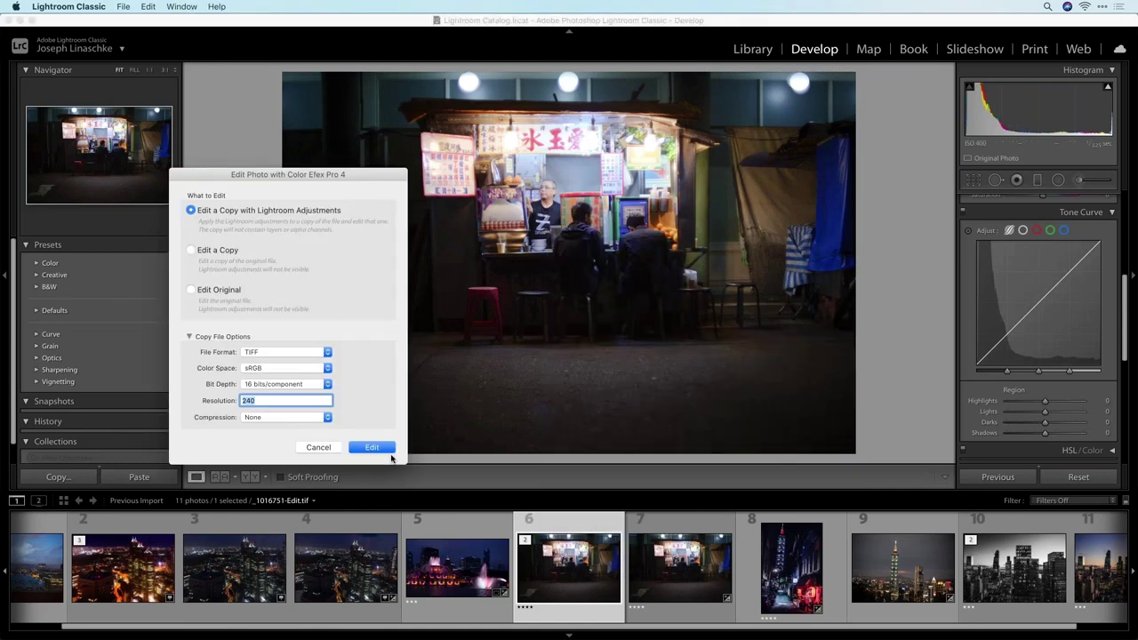
key(Return)
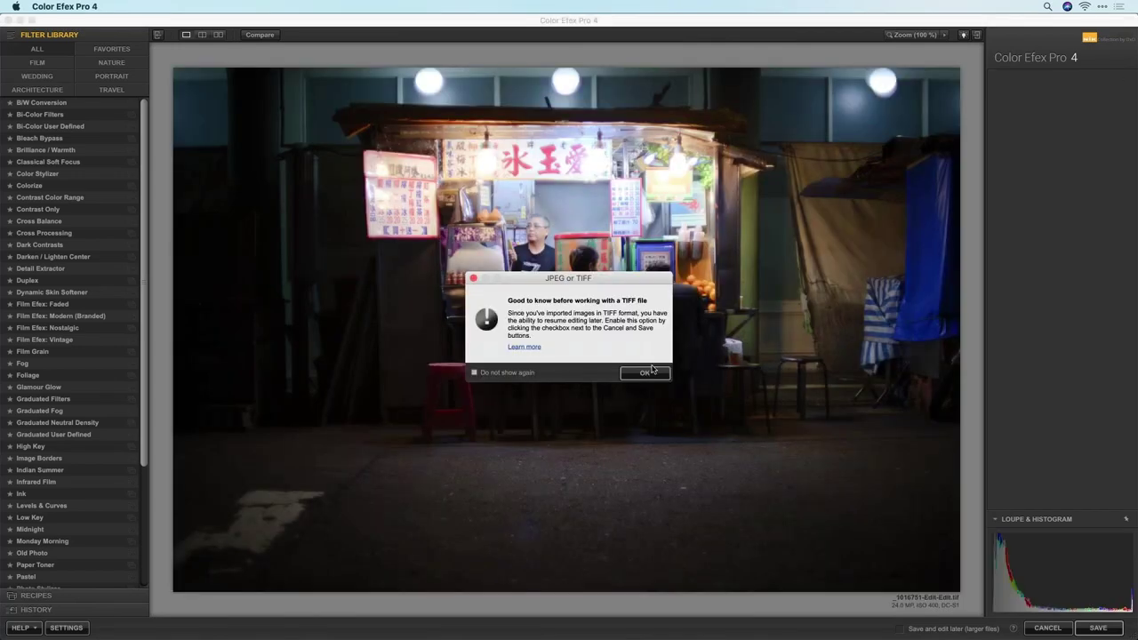
click(645, 373)
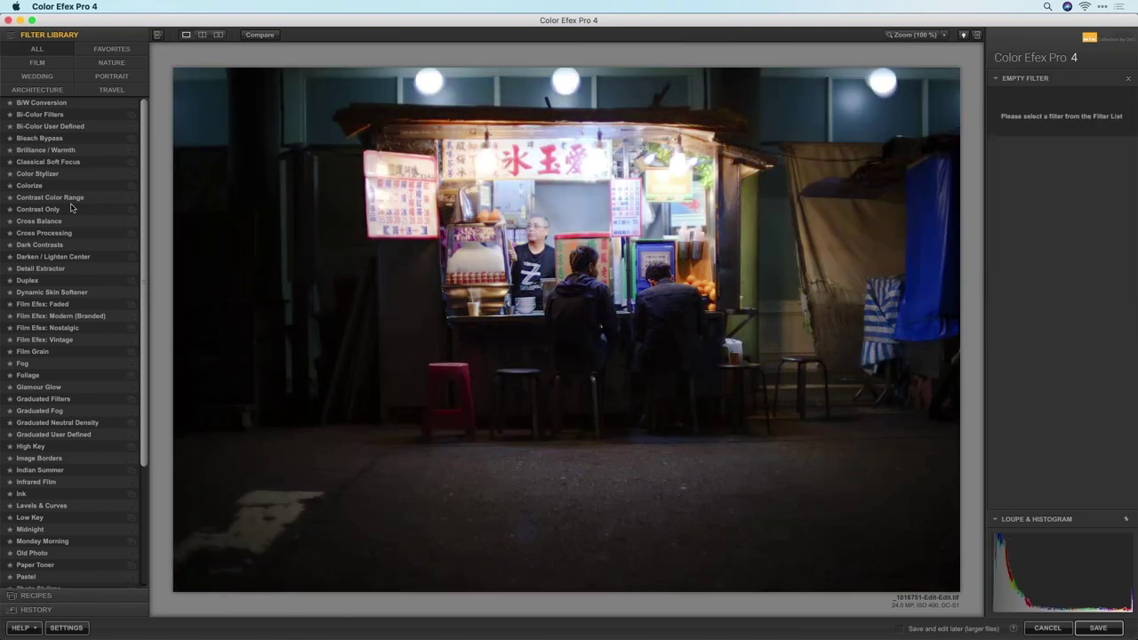
Step: Apply the Film Efex: Modern (Branded) filter and preview its film types from Fuji FP100C through Fuji Superia 1600
click(75, 318)
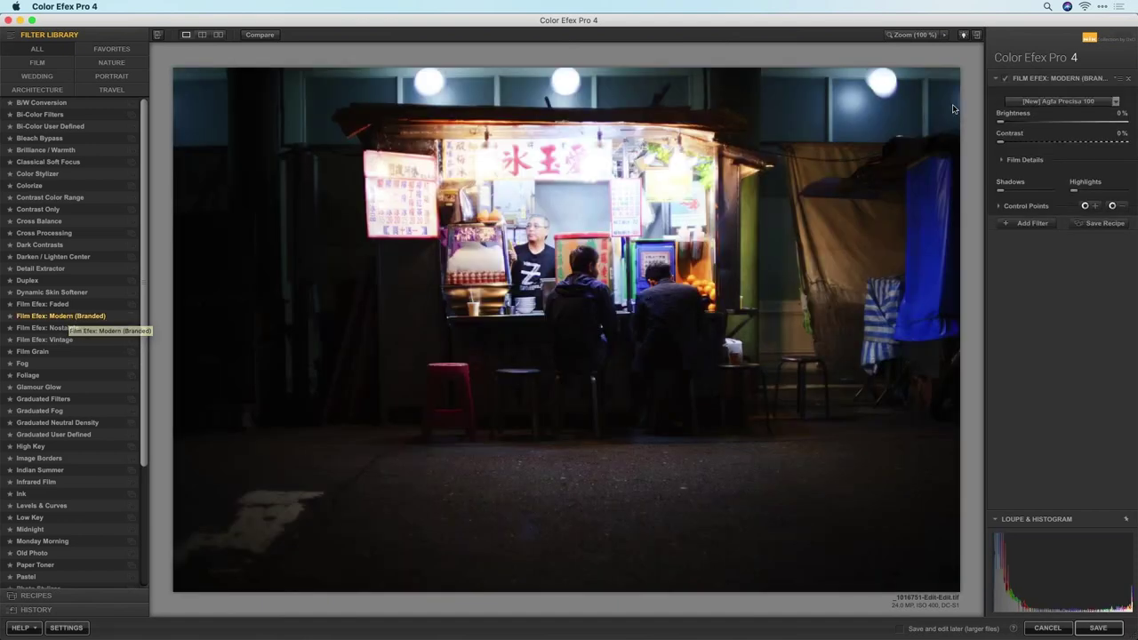
click(1022, 103)
click(1056, 128)
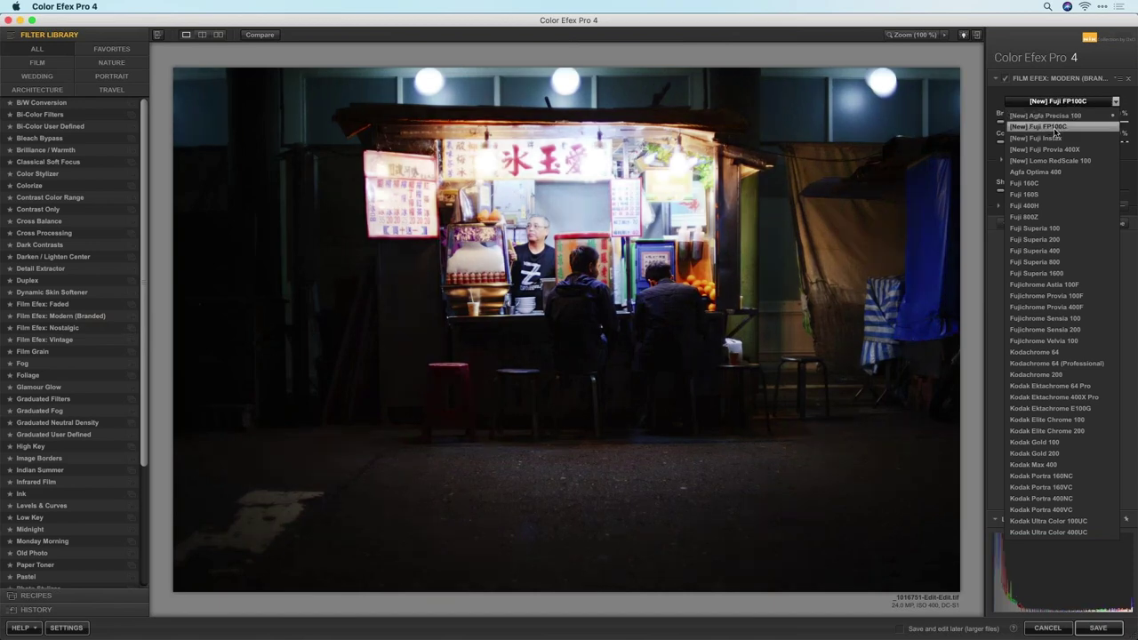
click(1051, 160)
click(1049, 172)
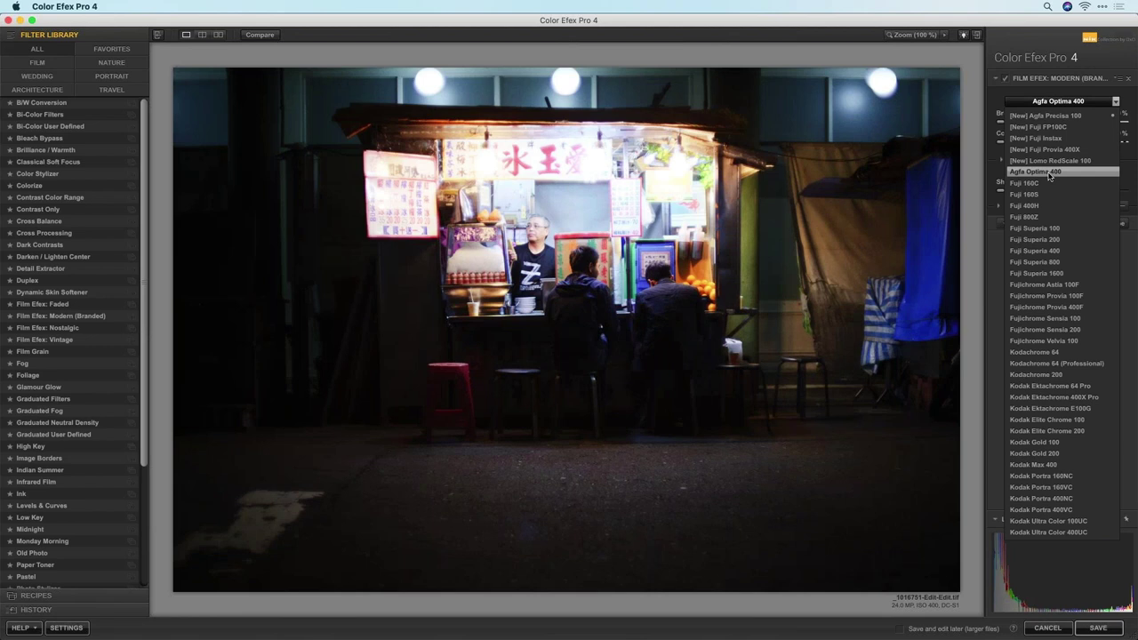
click(1047, 183)
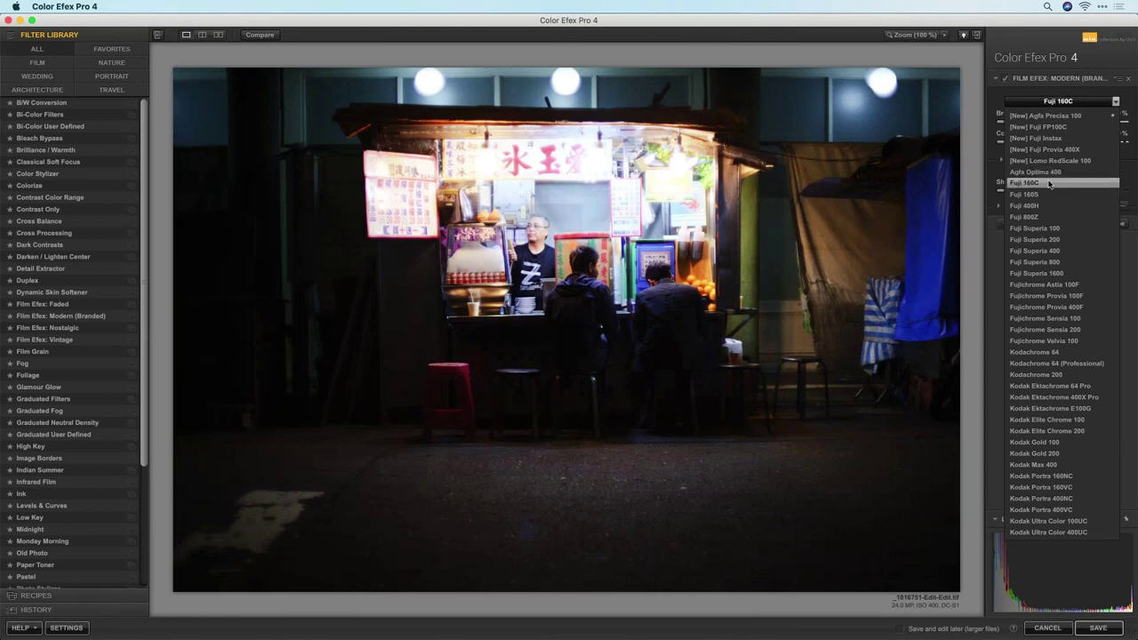
click(1046, 193)
click(1050, 205)
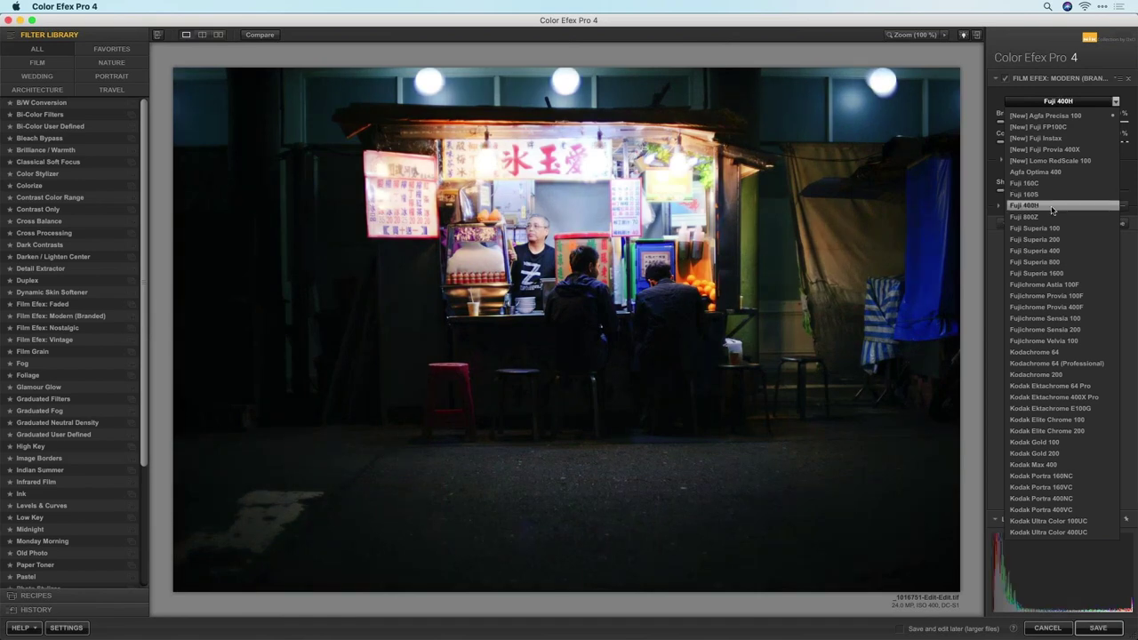
click(1049, 218)
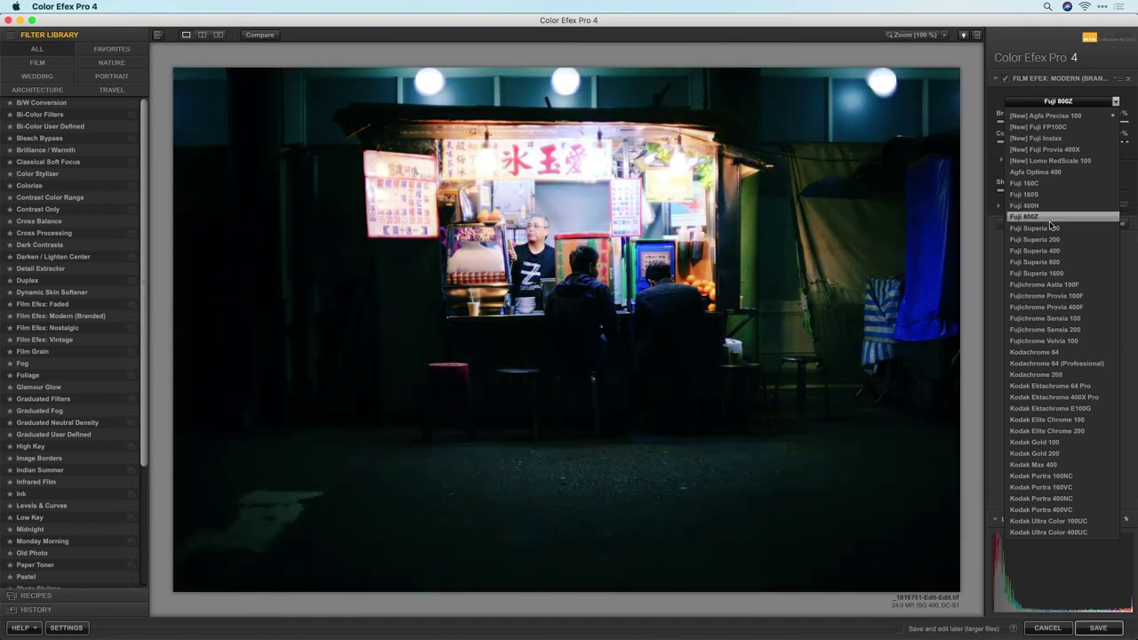
click(1051, 239)
click(1052, 273)
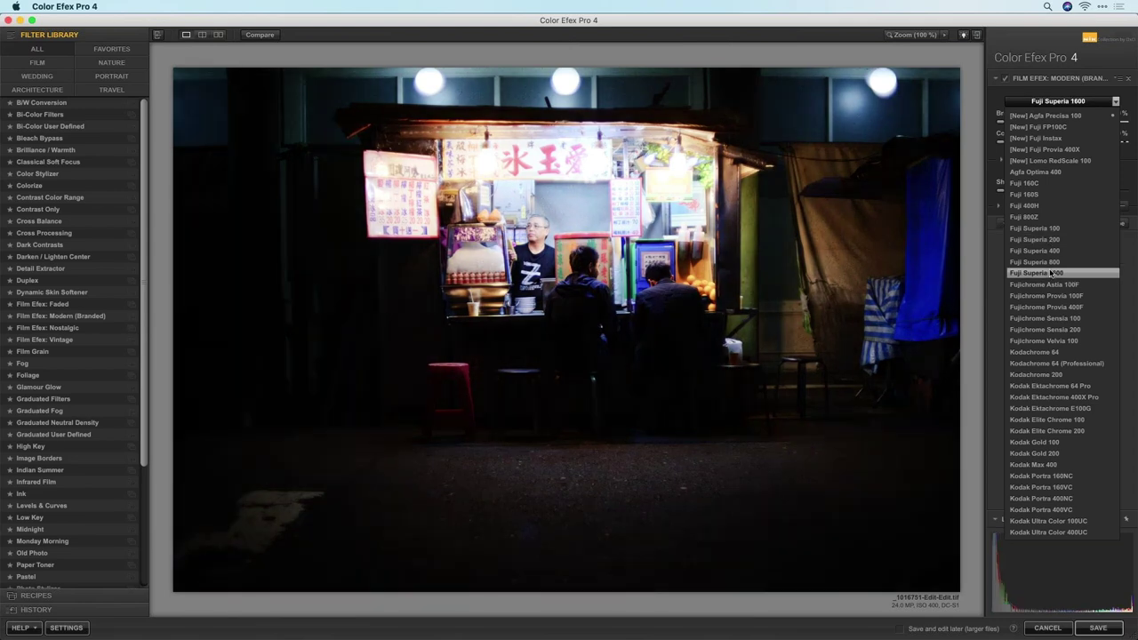
Step: Compare Fuji Instax, Fuji 800Z and Kodachrome 200, and choose the Kodak Gold 100 film type
click(1046, 115)
click(1049, 158)
click(1049, 138)
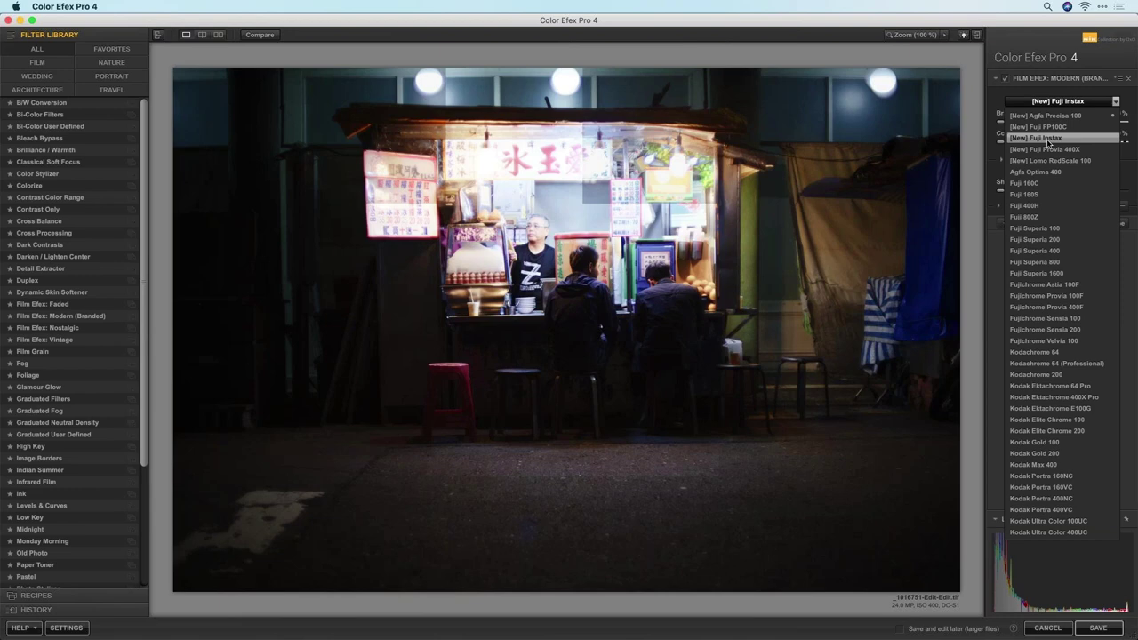
click(1054, 217)
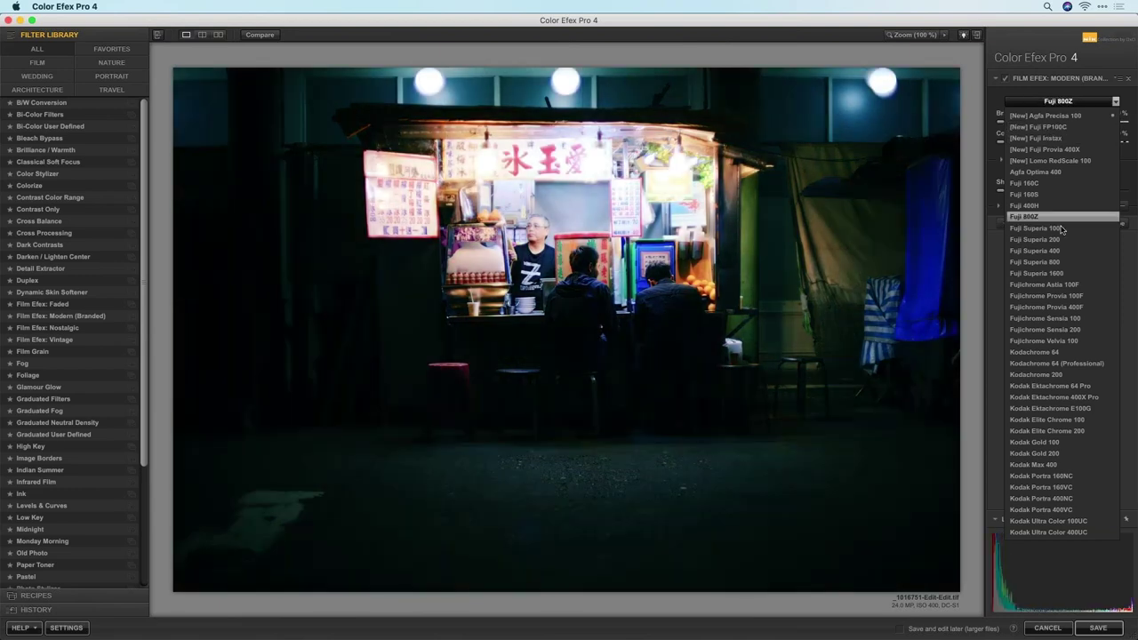
click(1036, 374)
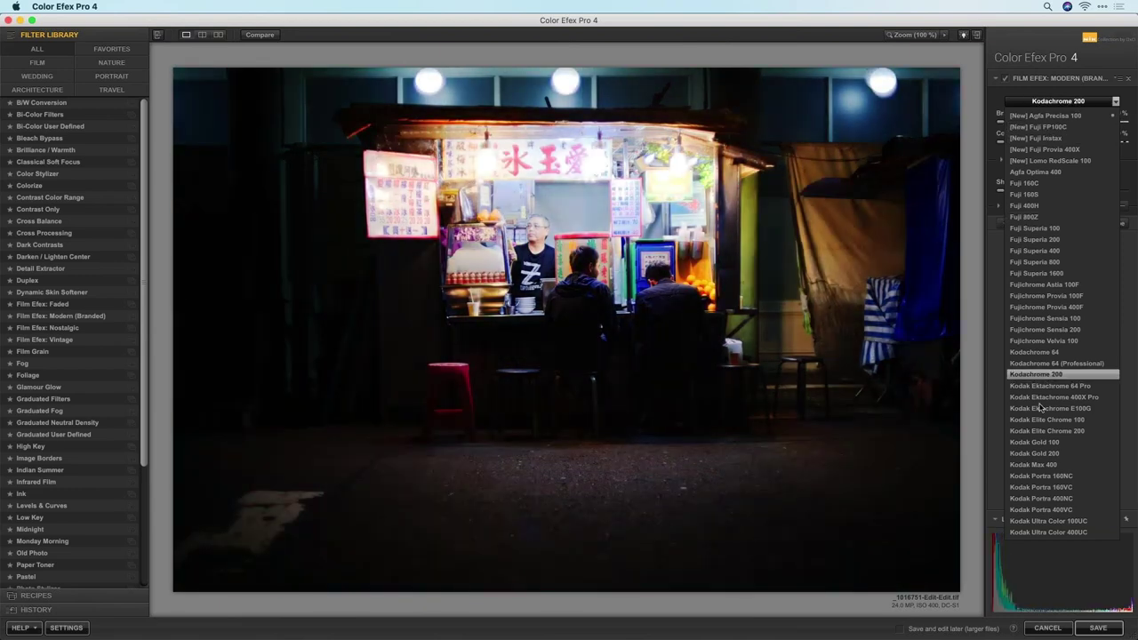
click(1036, 442)
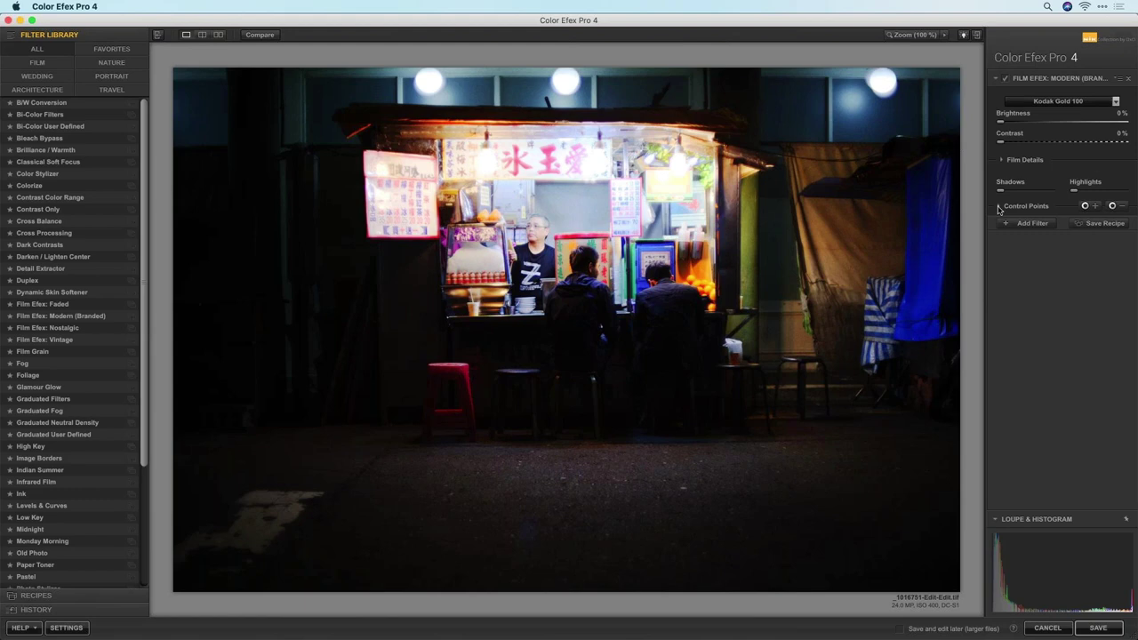
Step: Try limiting the Kodak Gold 100 look to the oranges with a control point
click(1086, 205)
click(703, 274)
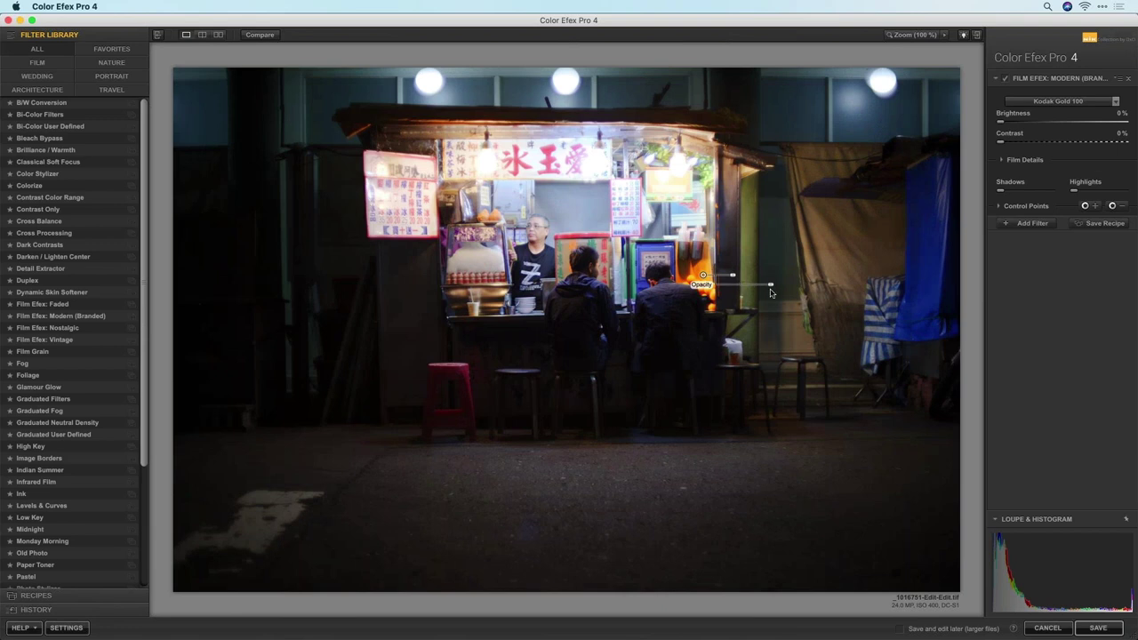
mouse_move(704, 277)
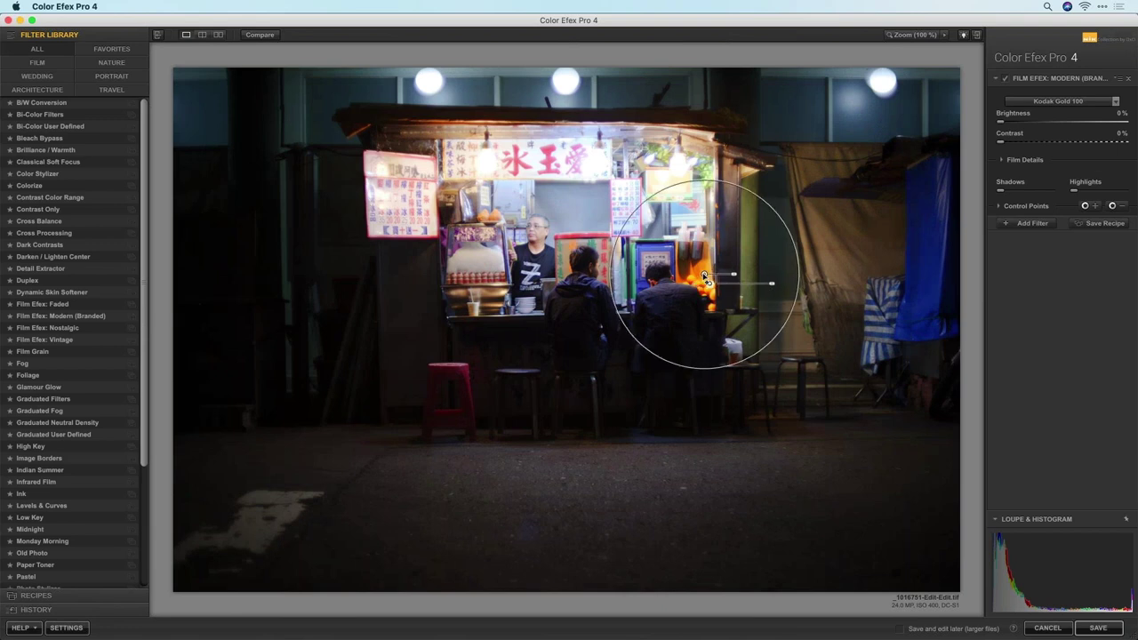
Step: Try a second filter, Brilliance / Warmth, with Saturation lowered to -28%
click(1032, 223)
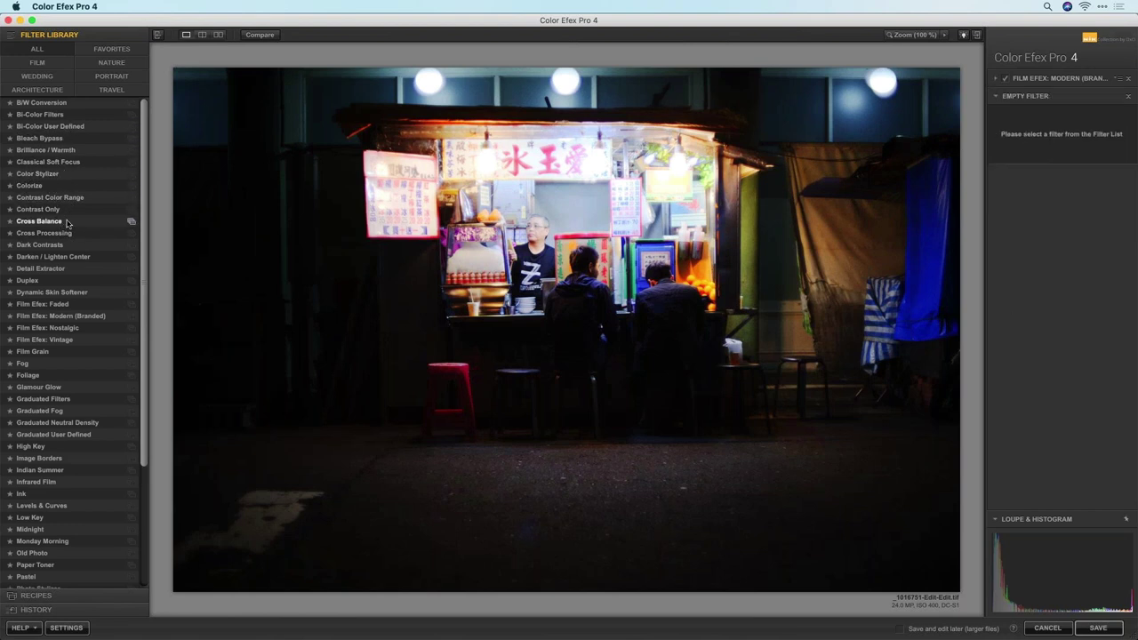
click(70, 150)
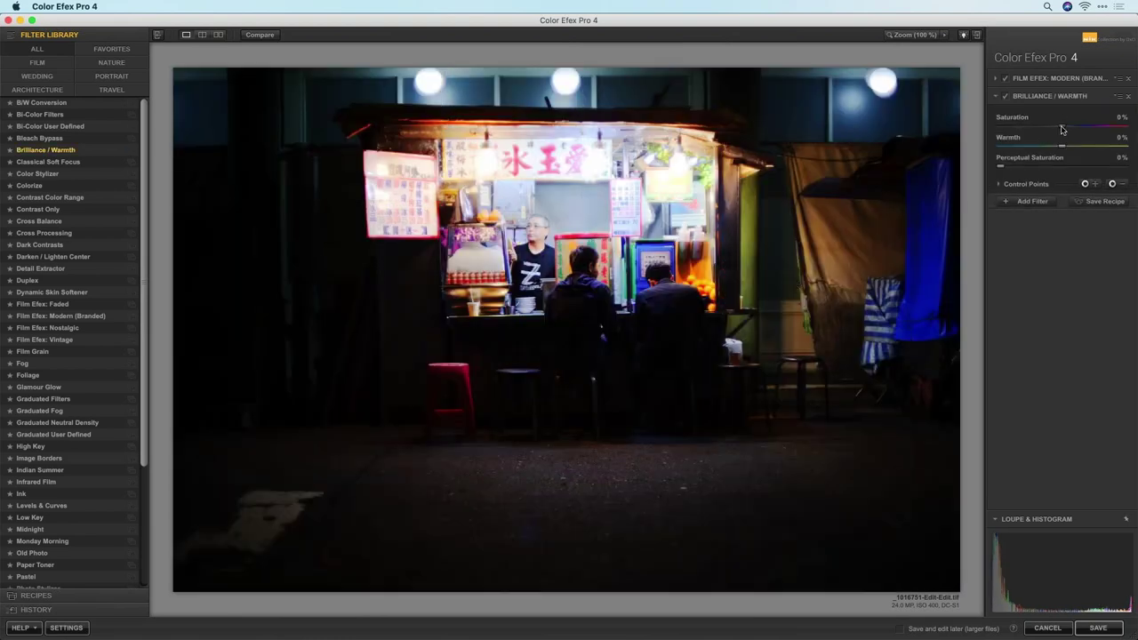
drag(1060, 131, 1038, 129)
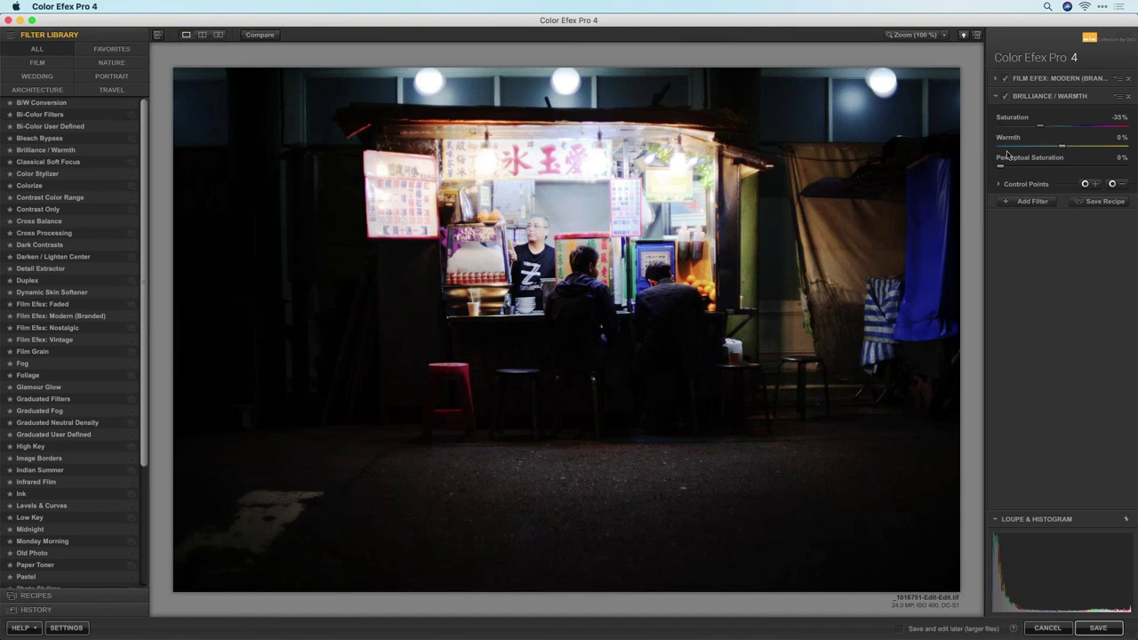
drag(1041, 131, 1046, 130)
Step: Try a control point sized 8% on the oranges for Brilliance / Warmth and inspect its mask
click(701, 274)
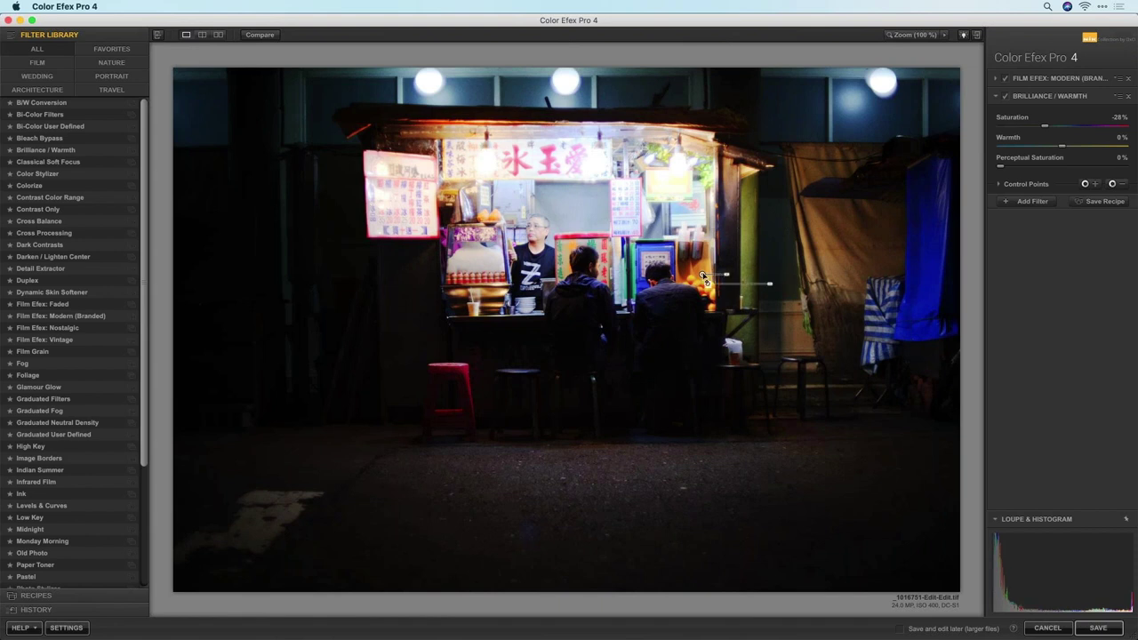
click(998, 184)
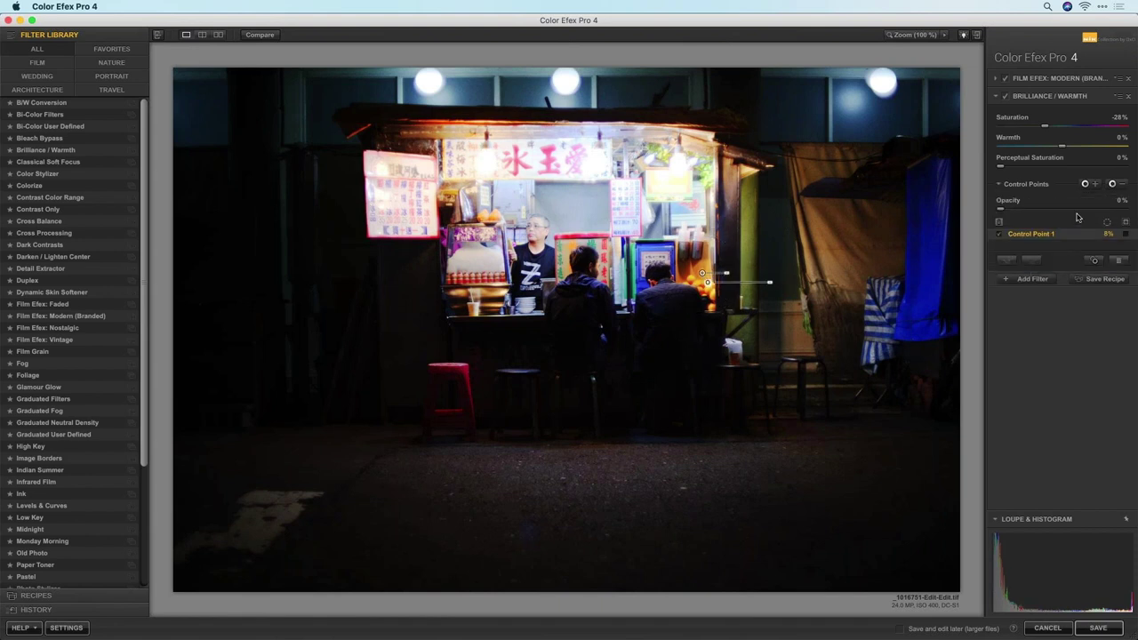
click(1126, 234)
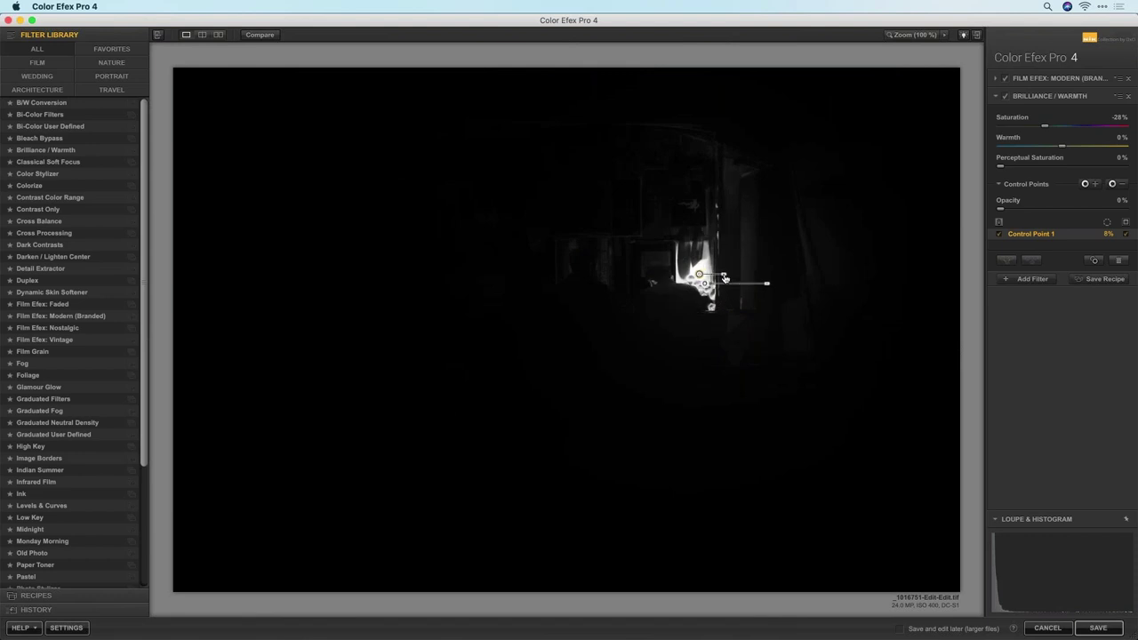
click(1126, 234)
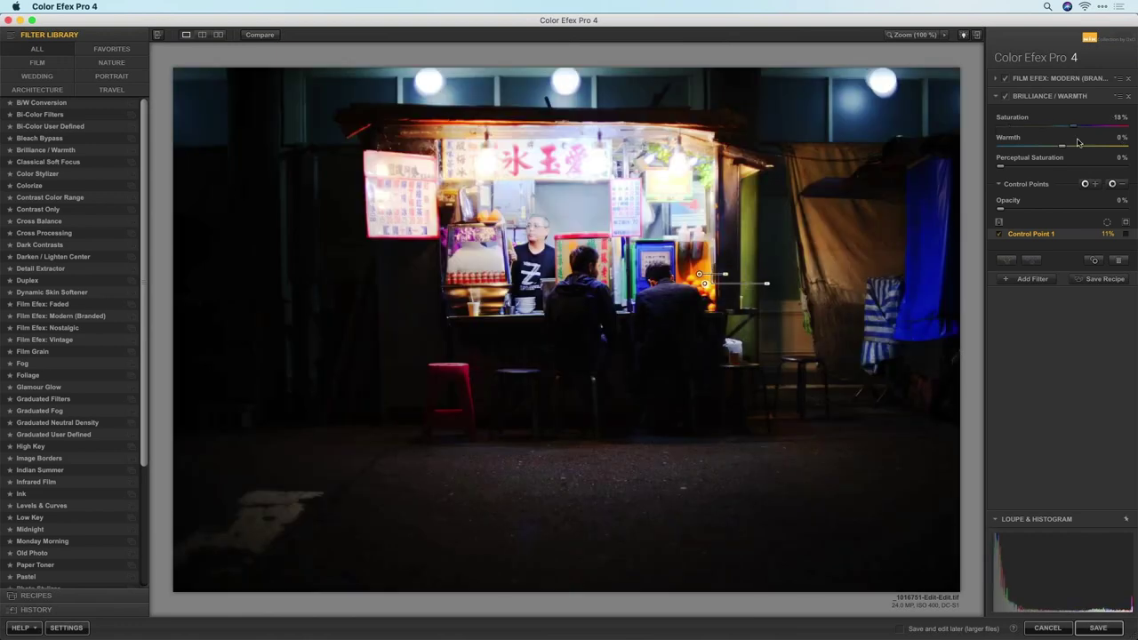
Step: Try different Saturation levels on the oranges and remove the Brilliance / Warmth filter
click(1053, 127)
drag(1053, 127, 1034, 127)
click(1128, 97)
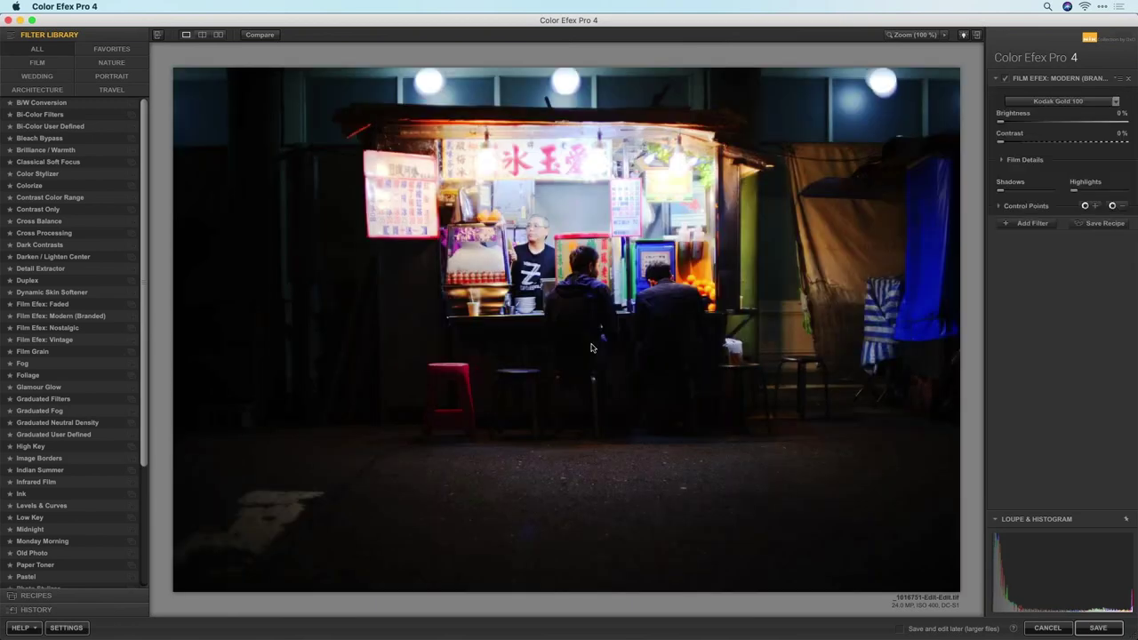
Step: Save the Color Efex edit, open the original _1016751-Edit-Edit.tif in Viveza 2, dismiss the TIFF notice and enlarge the window
click(1095, 628)
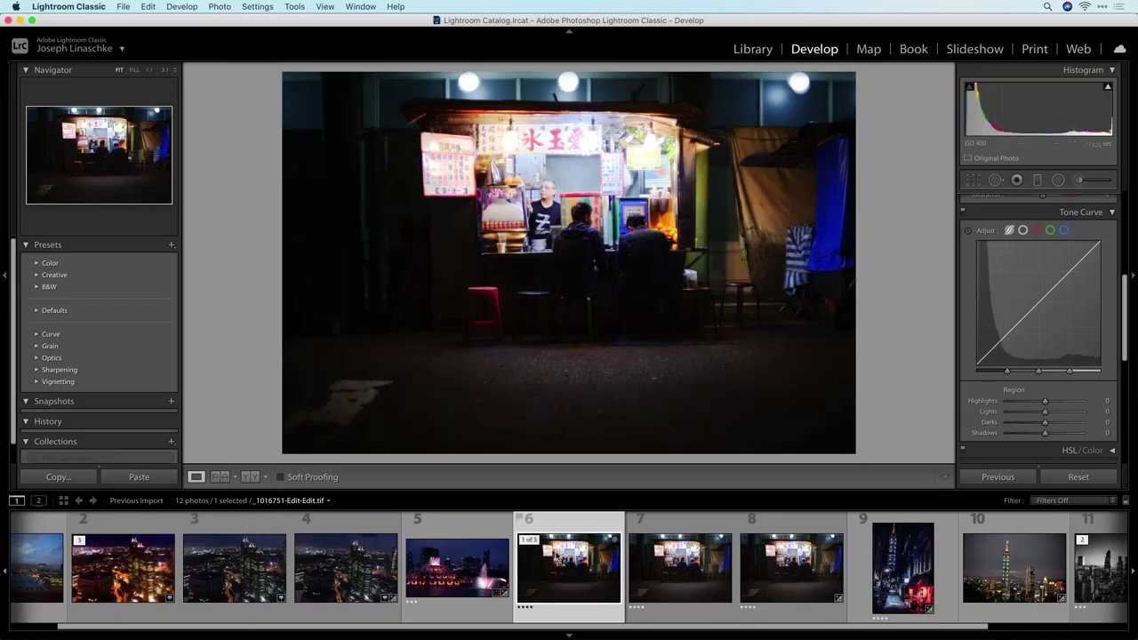
right_click(557, 557)
mouse_move(640, 361)
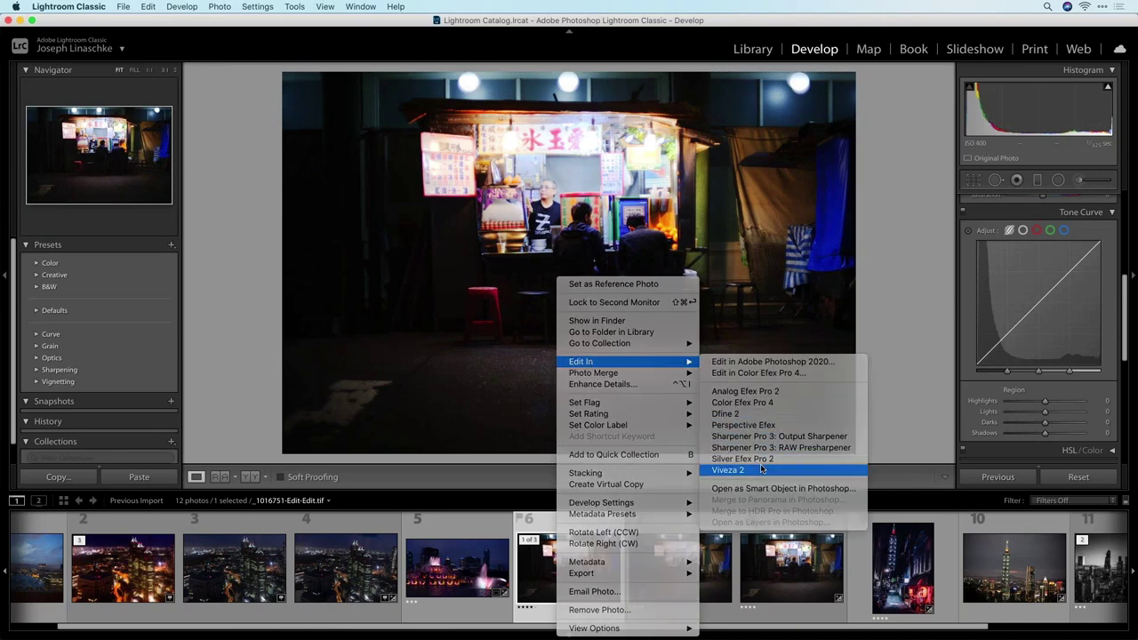
click(762, 469)
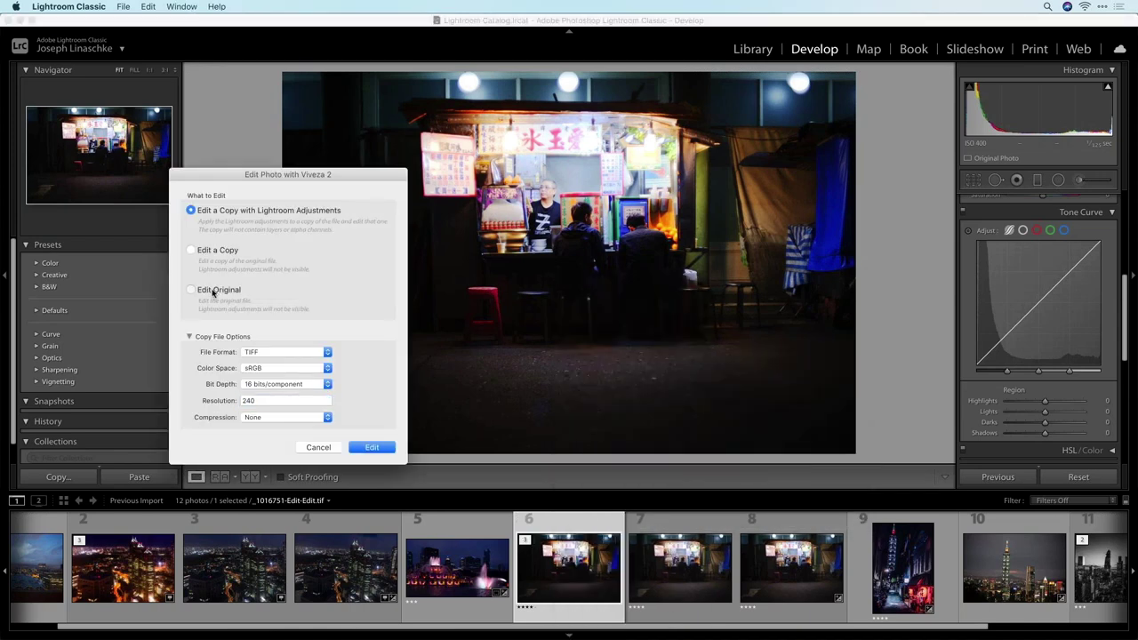
key(Return)
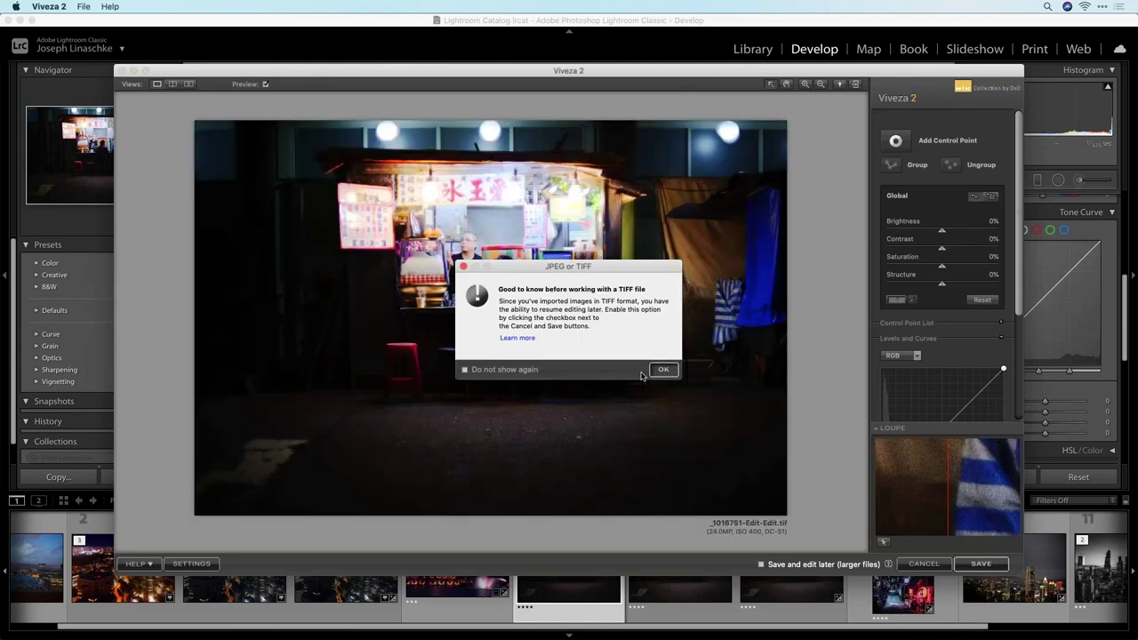
click(663, 370)
click(145, 72)
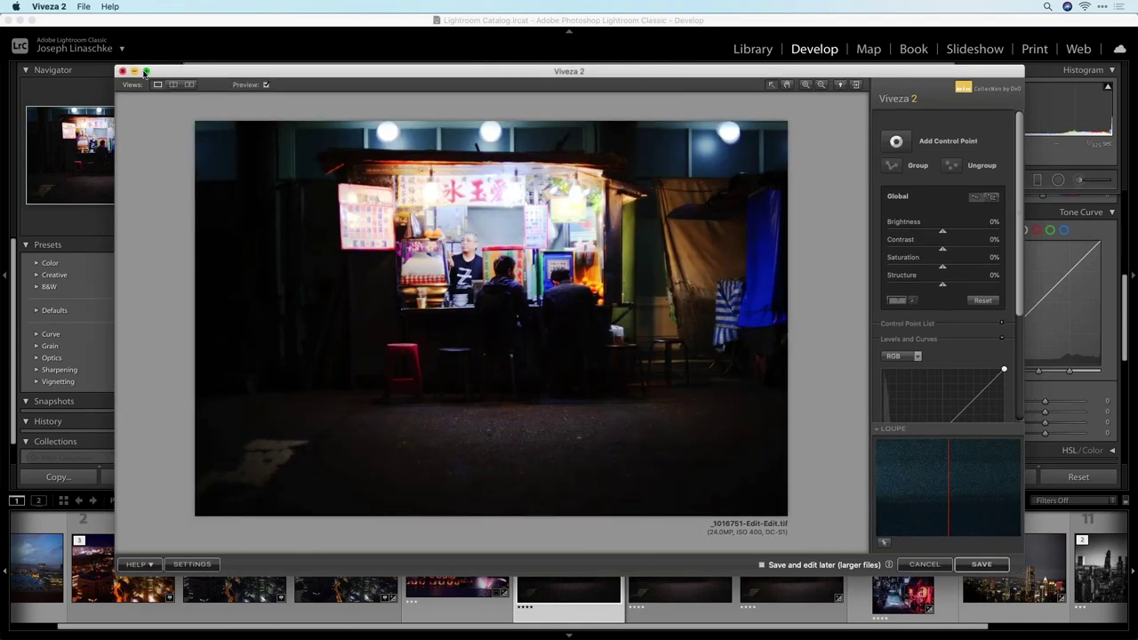
click(145, 71)
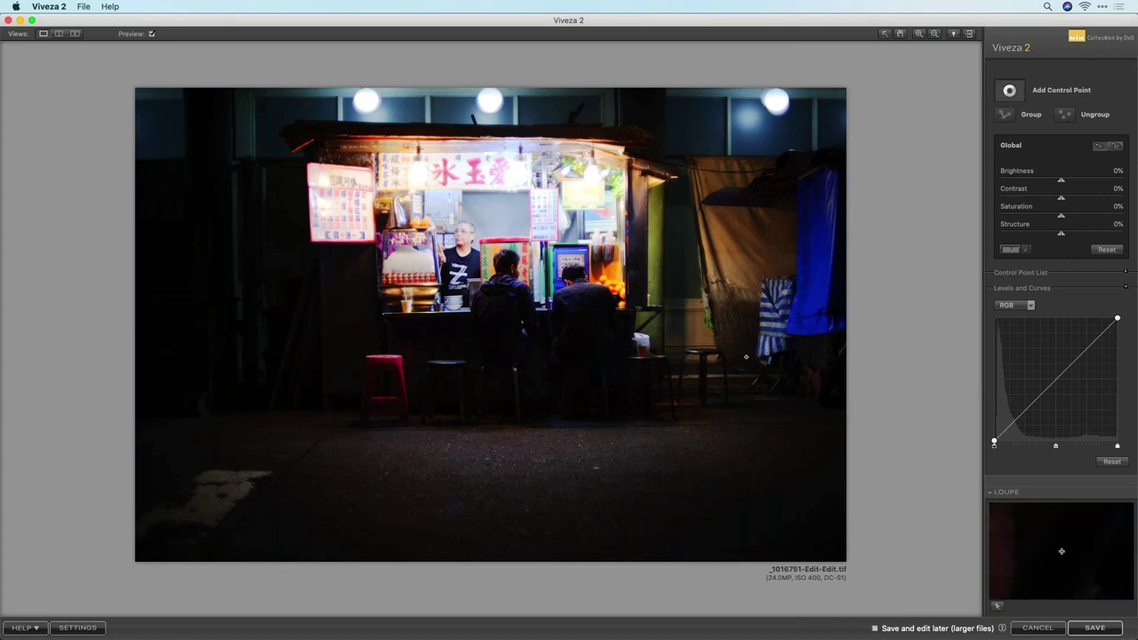
Step: Add a control point on the oranges, shrink it to 15% and set its Saturation to -17%
click(614, 278)
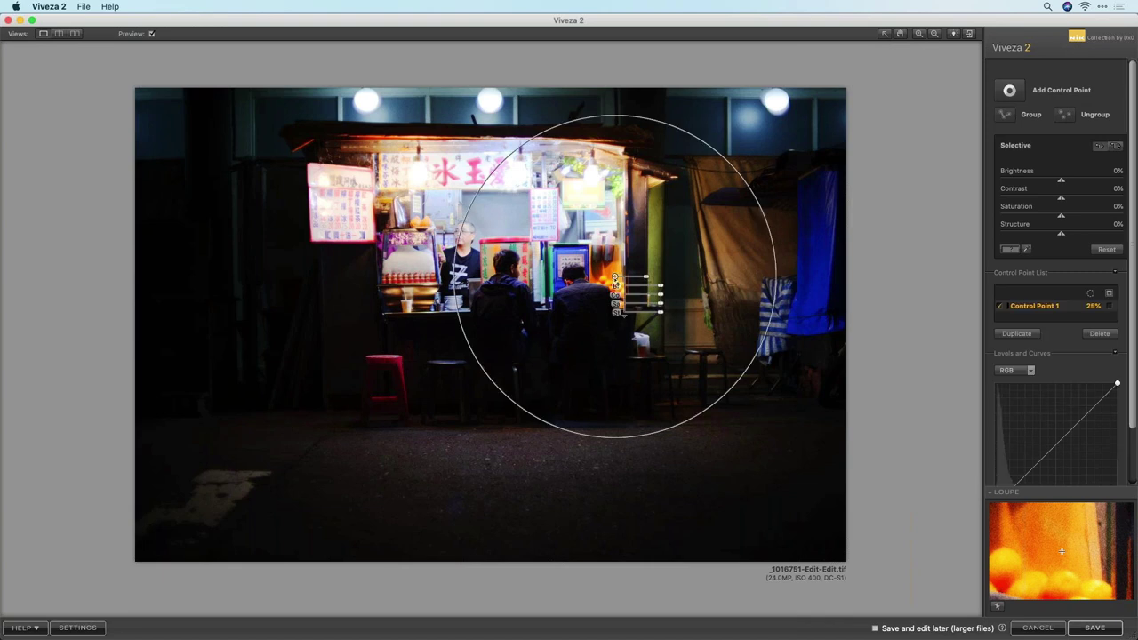
drag(647, 278, 634, 279)
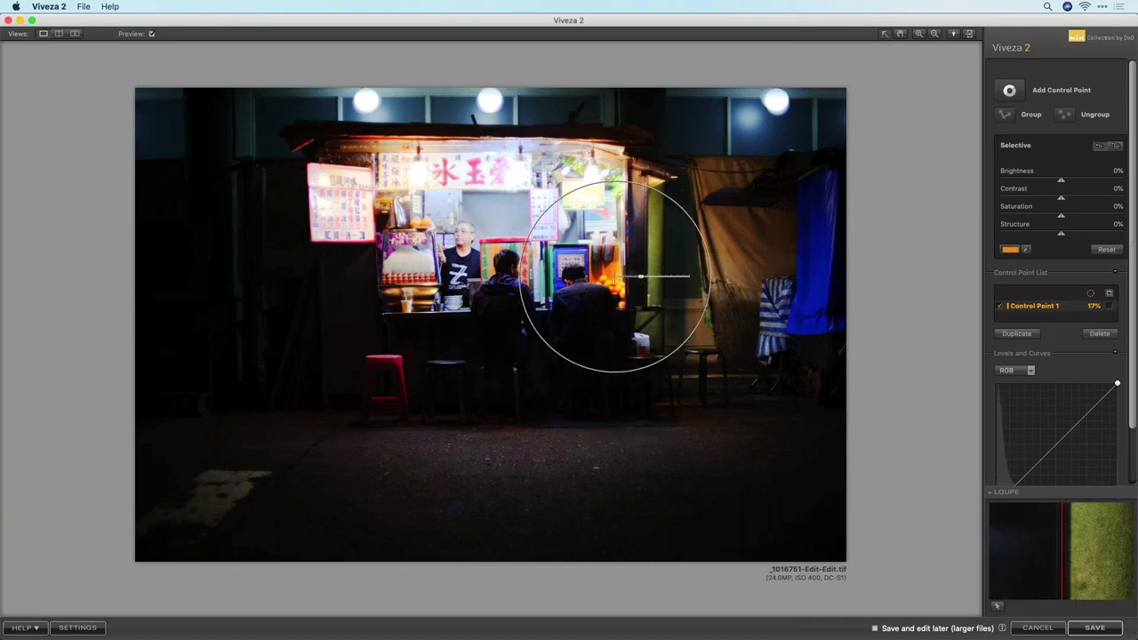
click(617, 316)
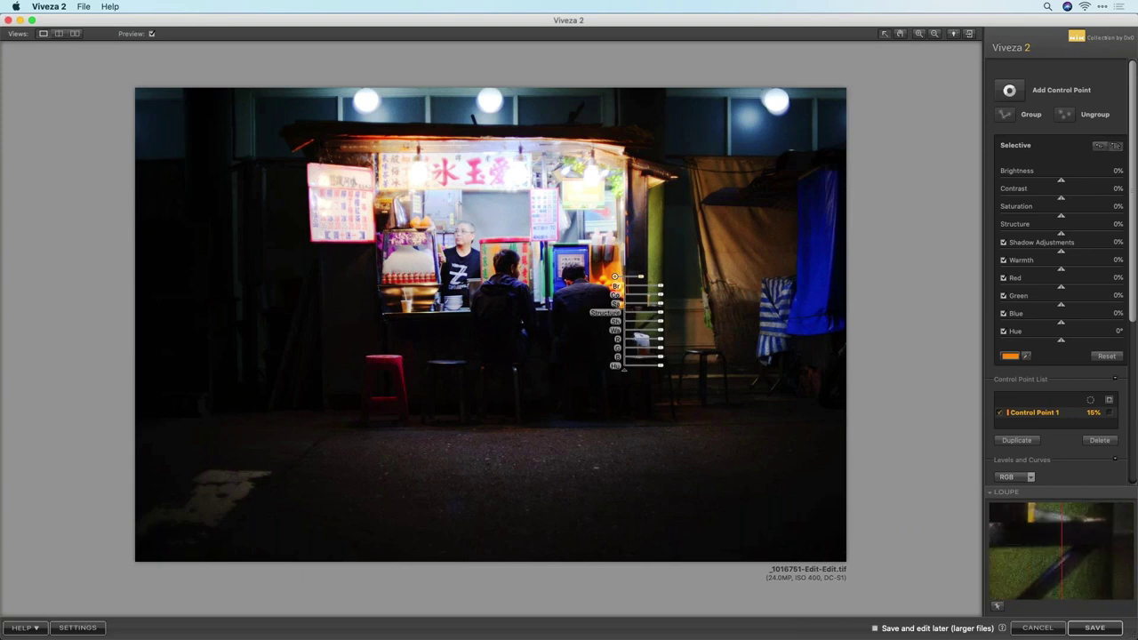
drag(660, 306, 655, 307)
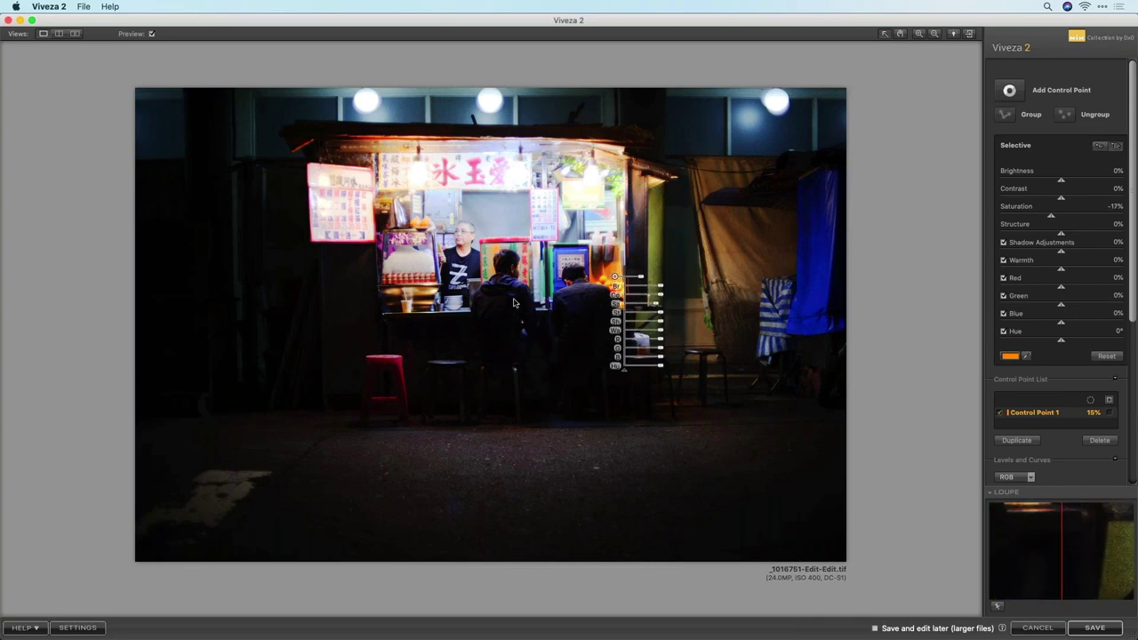
Step: Add a second control point on the vendor's face, size it to 3% and show its mask
click(1009, 90)
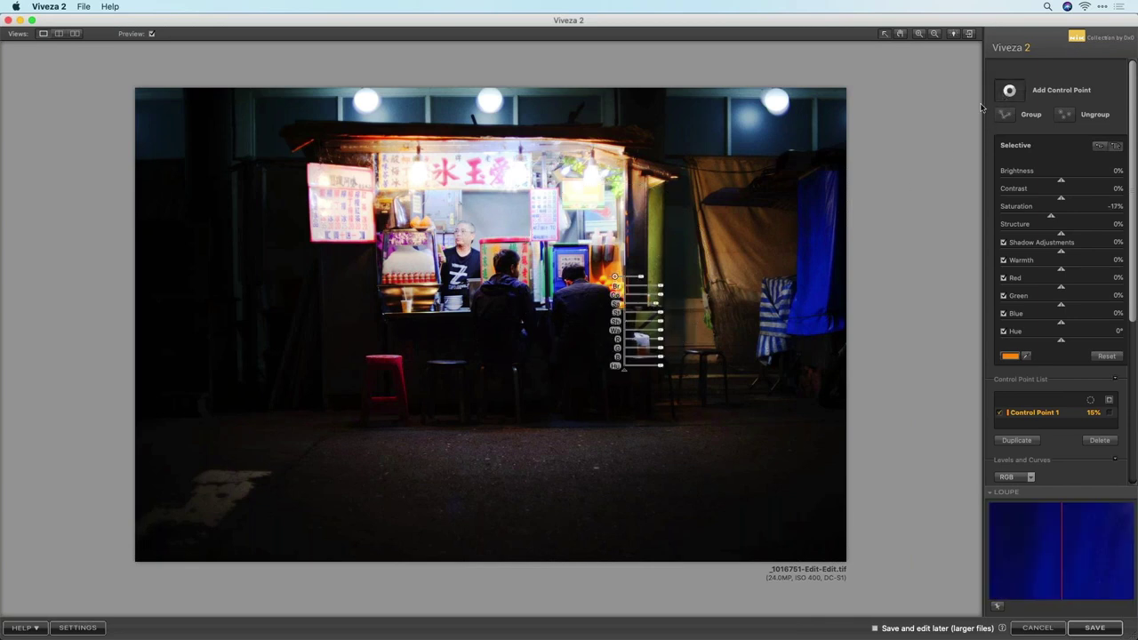
click(471, 241)
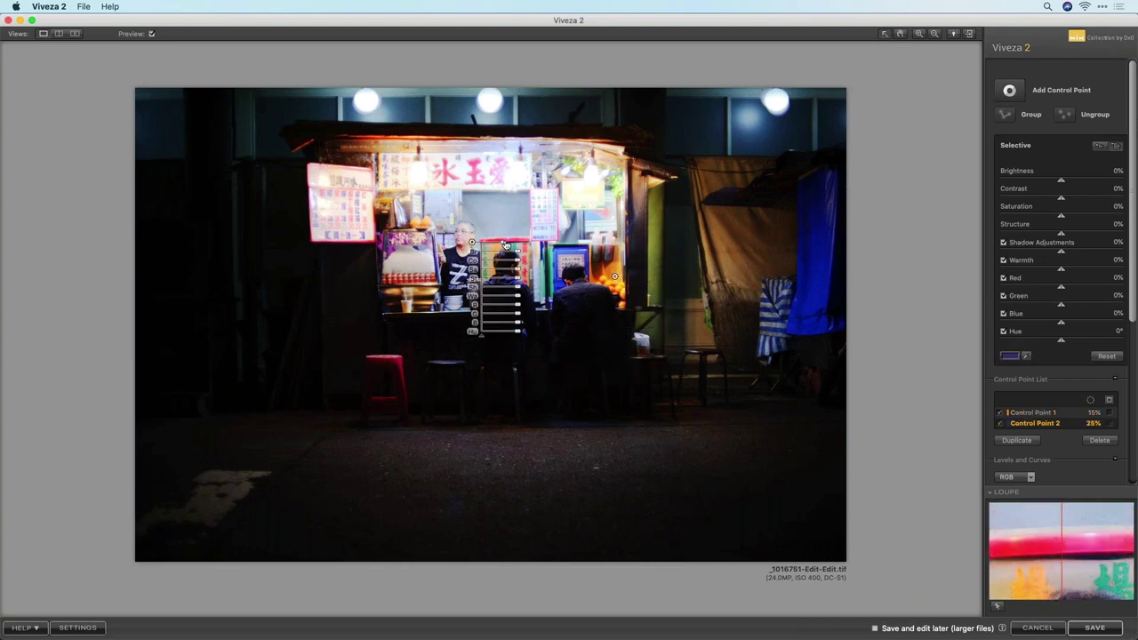
drag(493, 246, 467, 240)
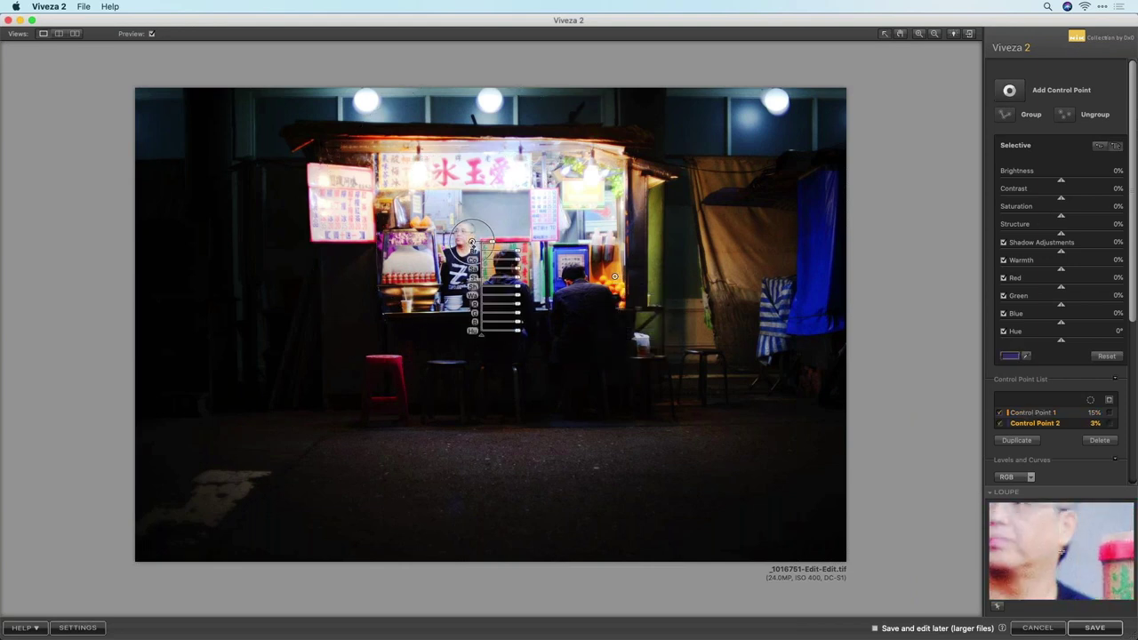
click(1109, 424)
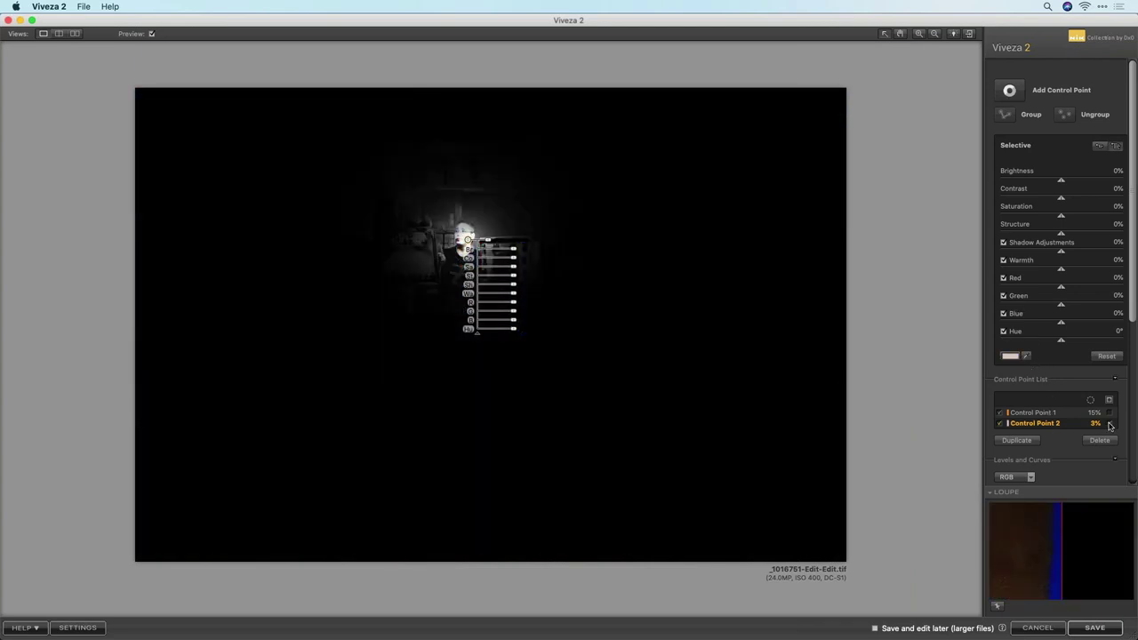
Step: Hide the mask of the control point on the vendor's face and increase that point's Warmth
click(1110, 425)
drag(505, 296, 528, 296)
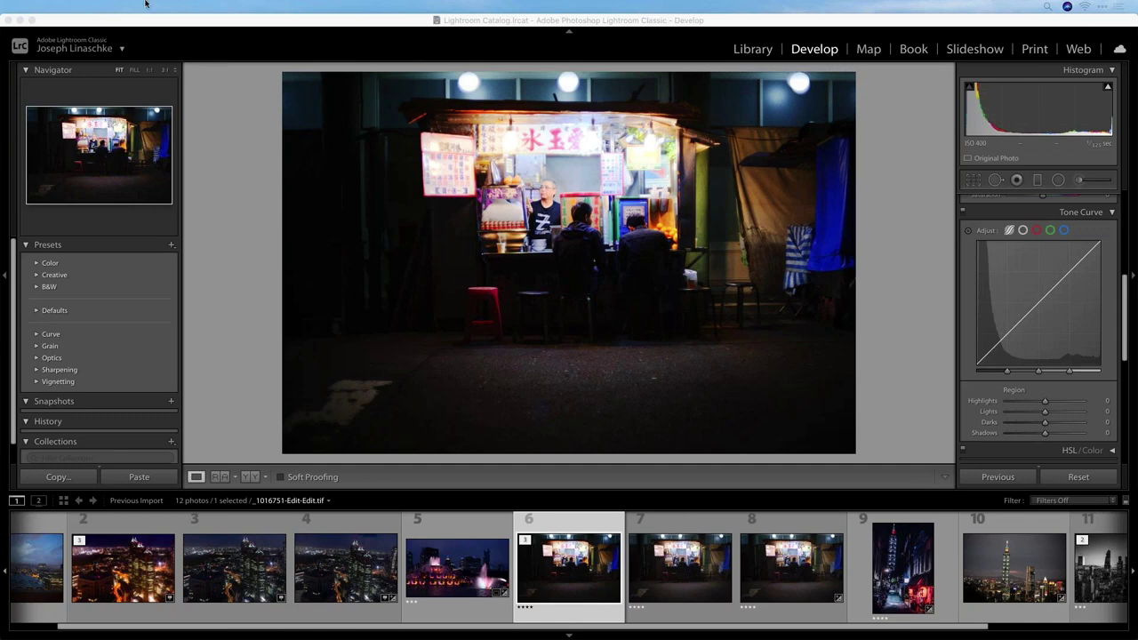
Step: Lower the shadows of the tone curve's red channel with a point at input 72, output 54
click(1036, 231)
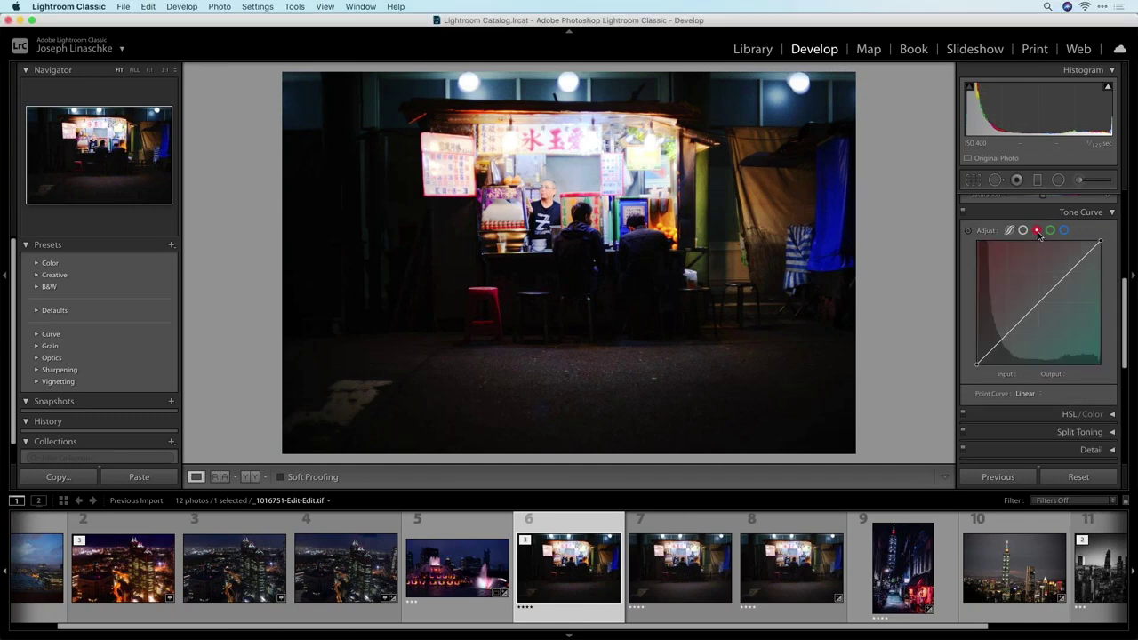
drag(1025, 319, 1011, 340)
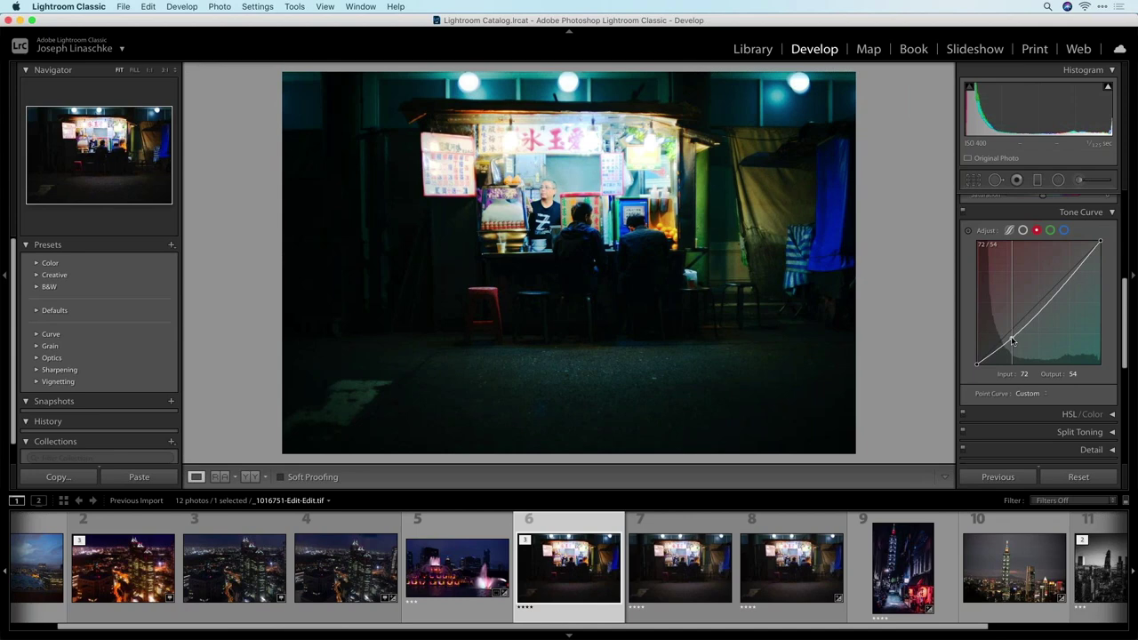
drag(1012, 340, 1012, 341)
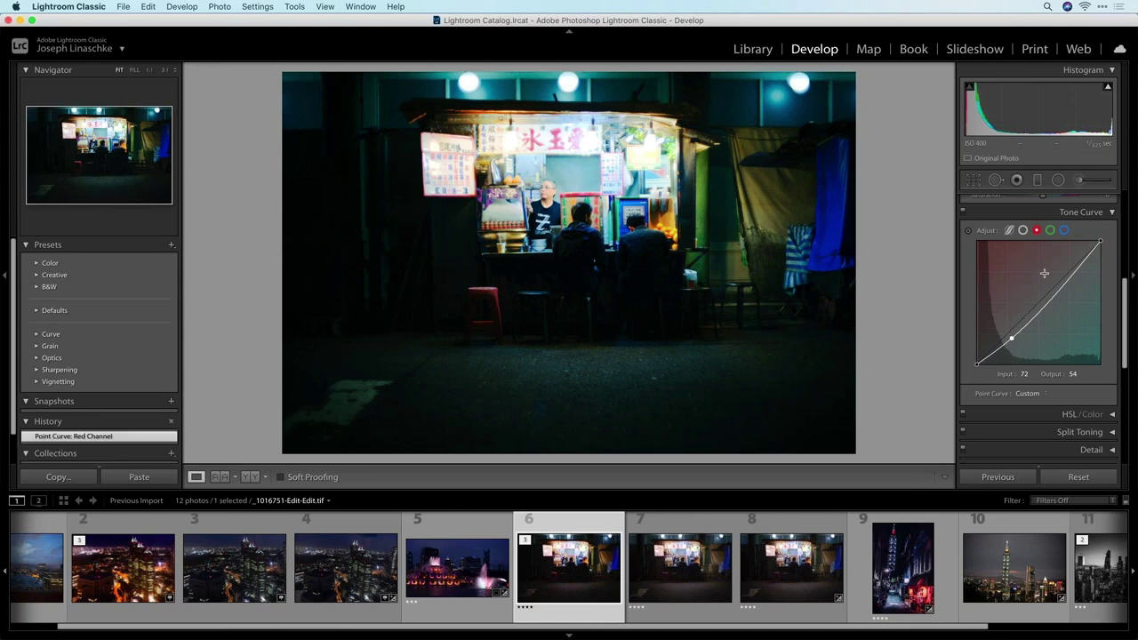
Step: Raise the highlights of the green channel's tone curve and anchor its midtones at input 119, output 126
click(1050, 230)
drag(1064, 271, 1069, 263)
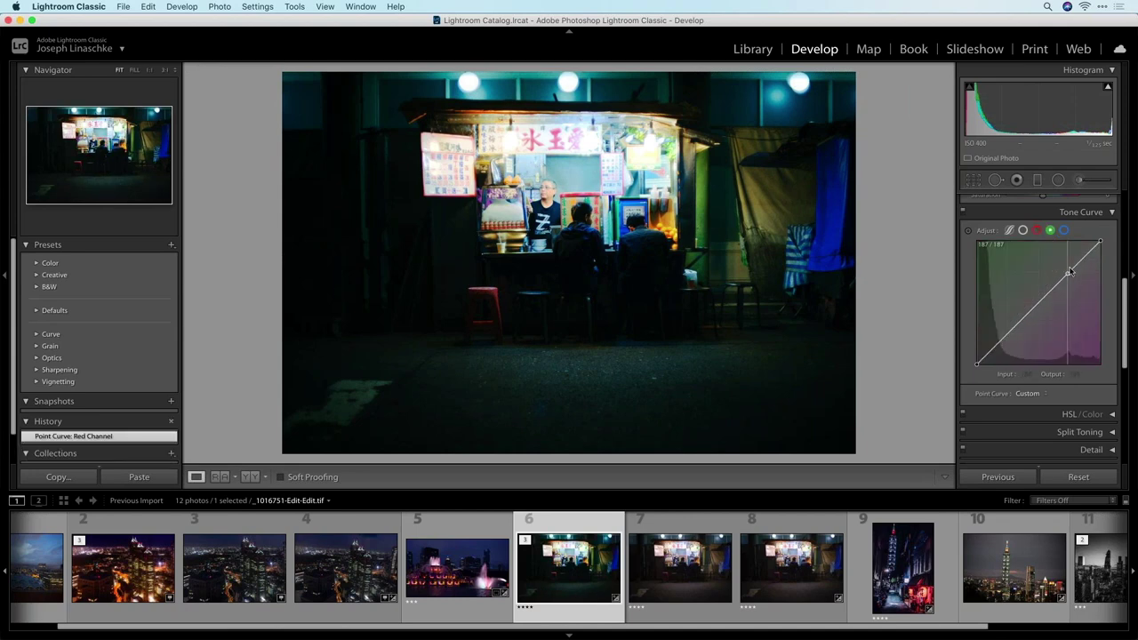
drag(1035, 299, 1034, 303)
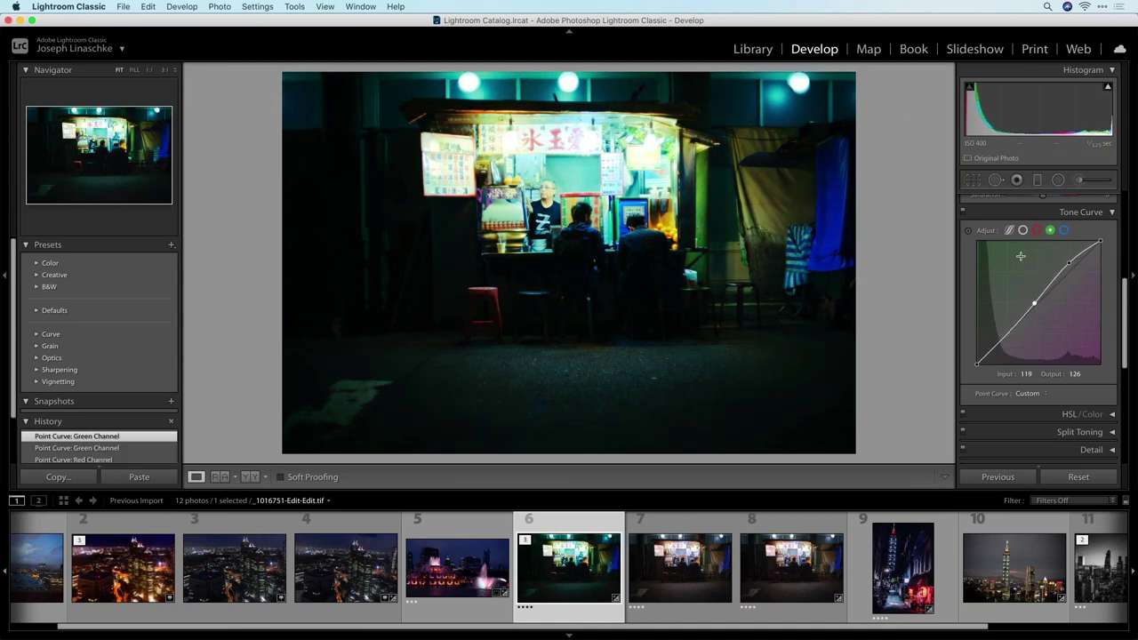